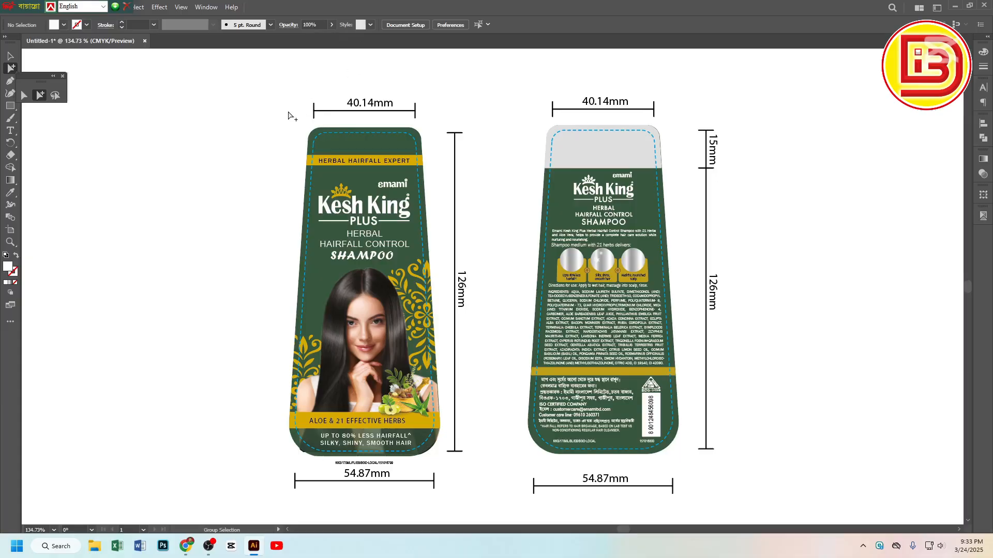
Examine the front and back shampoo label artwork together with their top width, bottom width and height dimensions
left_click_drag(275, 93, 757, 510)
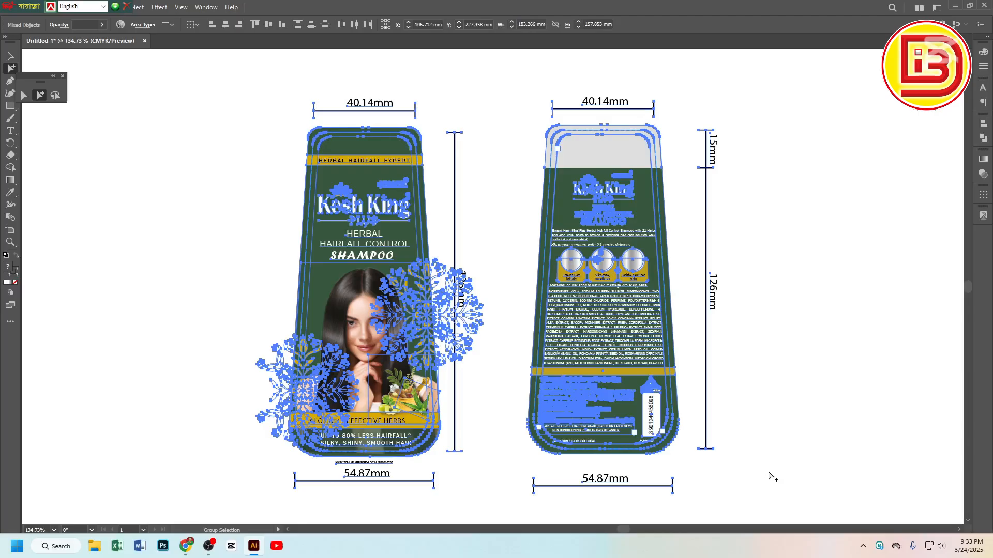
left_click(770, 475)
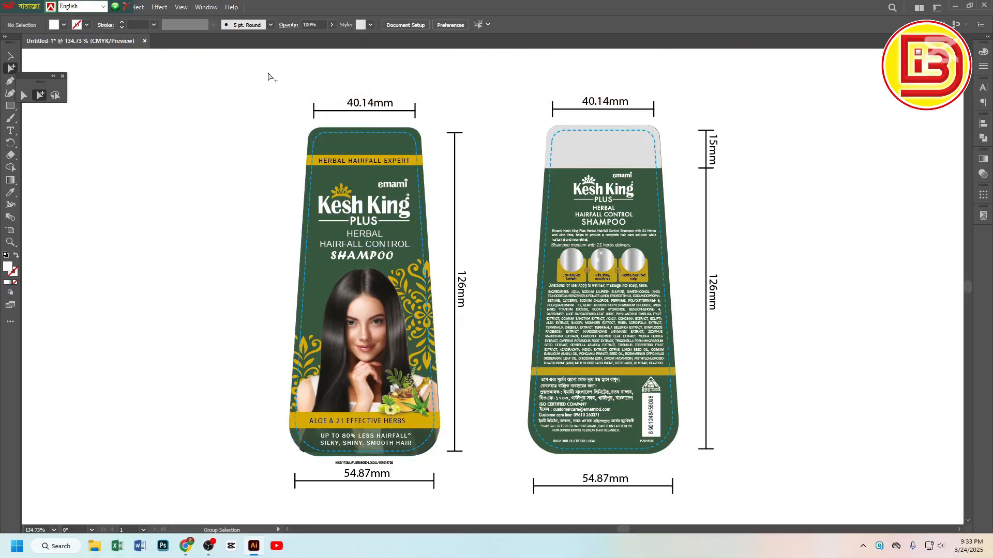
left_click_drag(268, 72, 765, 499)
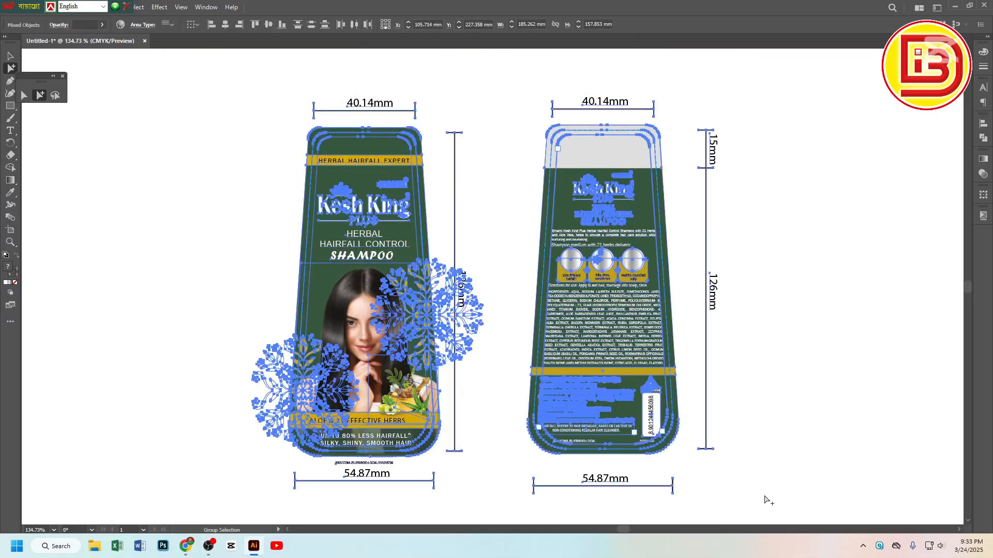
left_click(753, 421)
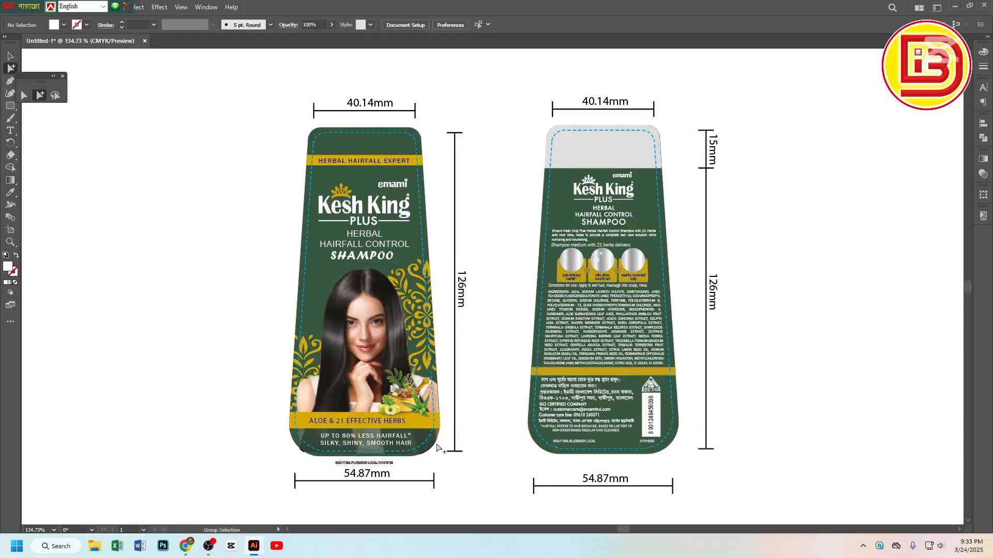
left_click_drag(288, 93, 436, 123)
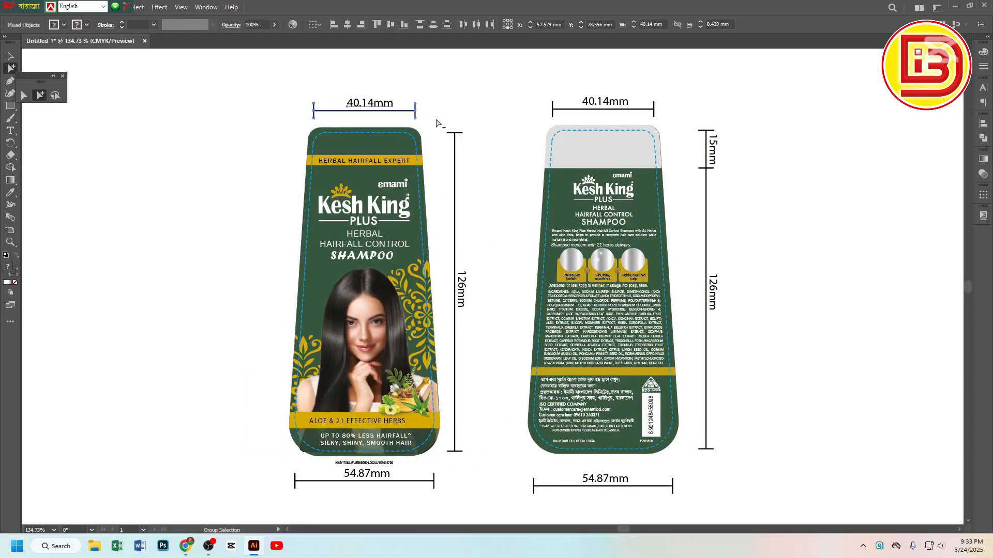
left_click_drag(466, 498, 271, 471)
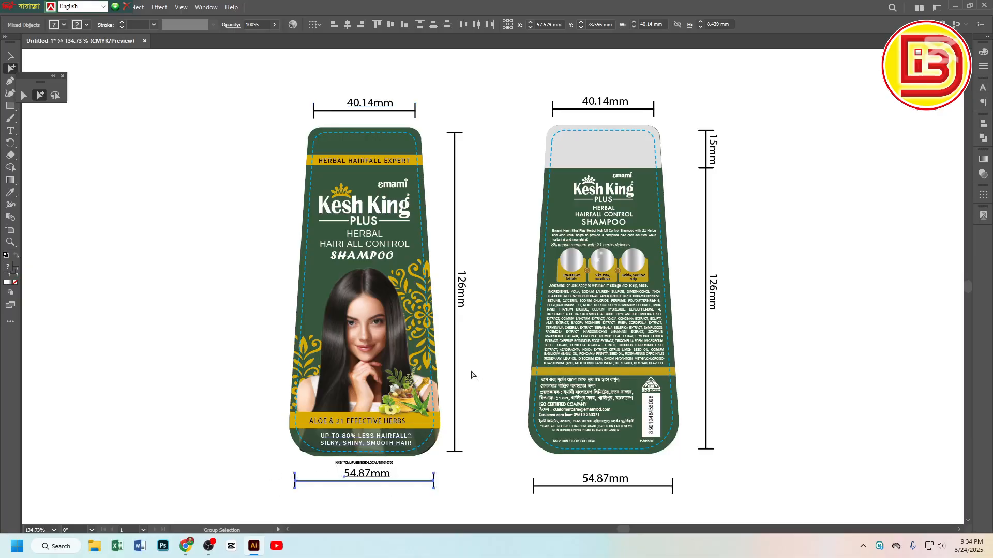
left_click_drag(468, 456, 448, 130)
left_click(492, 231)
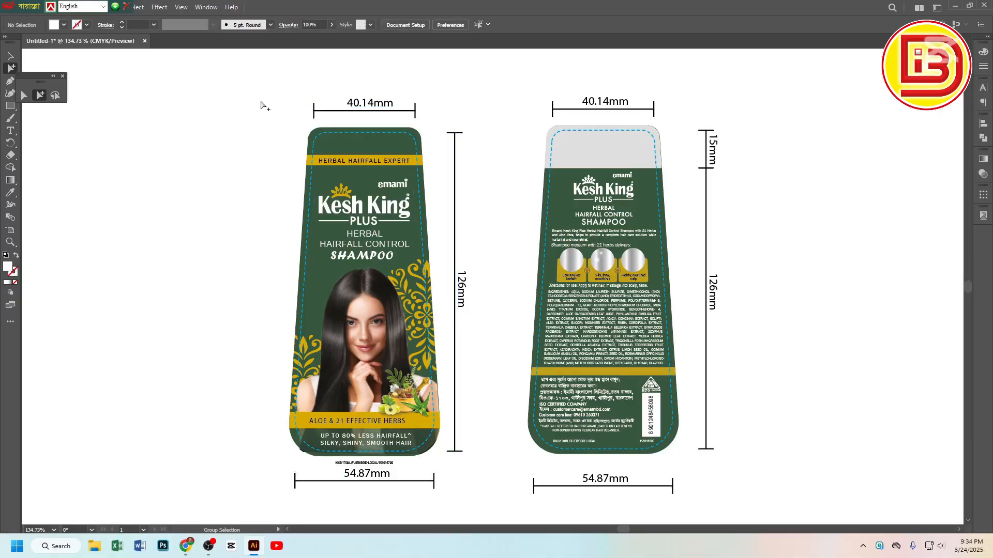
left_click_drag(261, 105, 484, 487)
left_click_drag(508, 88, 774, 520)
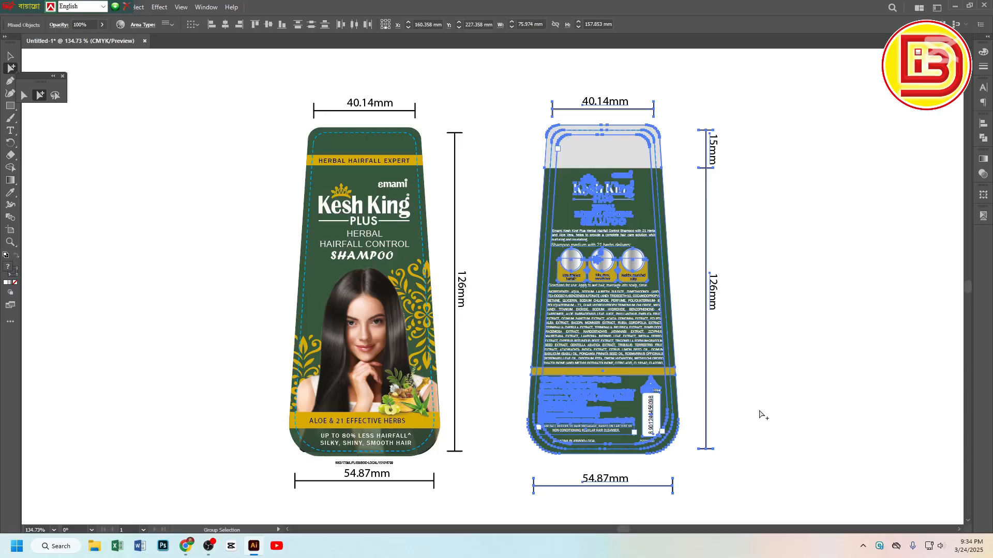
left_click(762, 414)
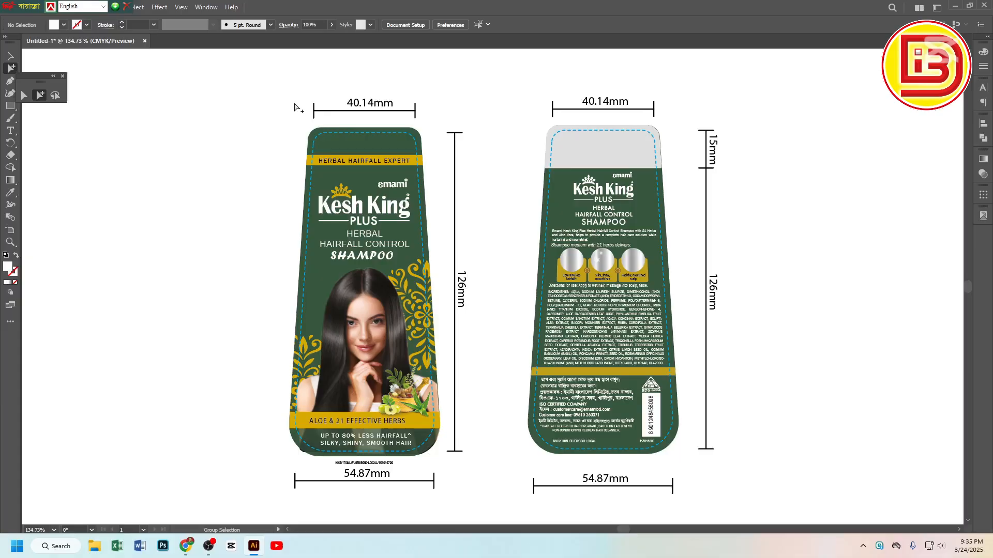
Examine up close the photo artwork on the front label and the three benefit circles on the back label
key("ctrl+alt+space")
left_click(576, 263, "ctrl+alt")
left_click_drag(658, 288, 526, 266)
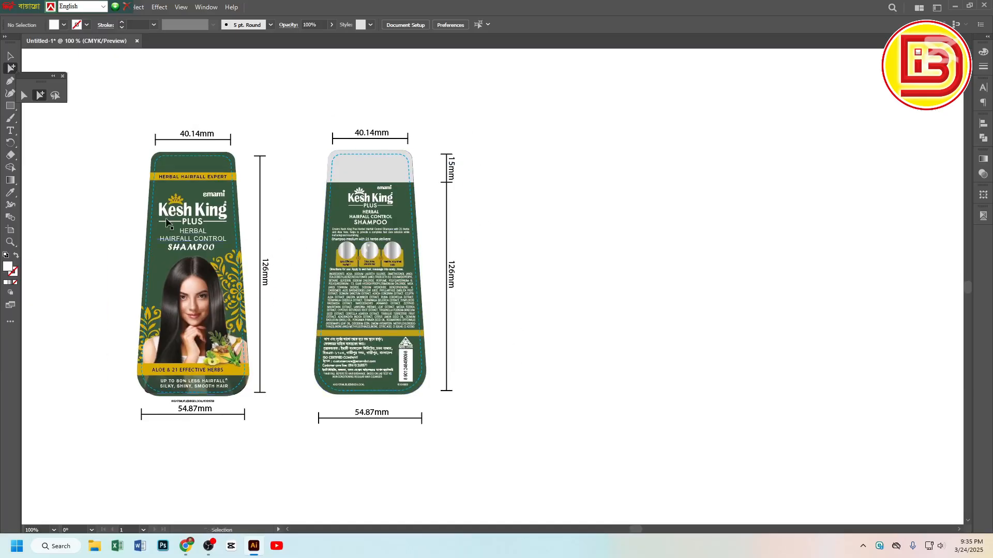
left_click_drag(159, 202, 257, 312)
left_click_drag(361, 296, 429, 233)
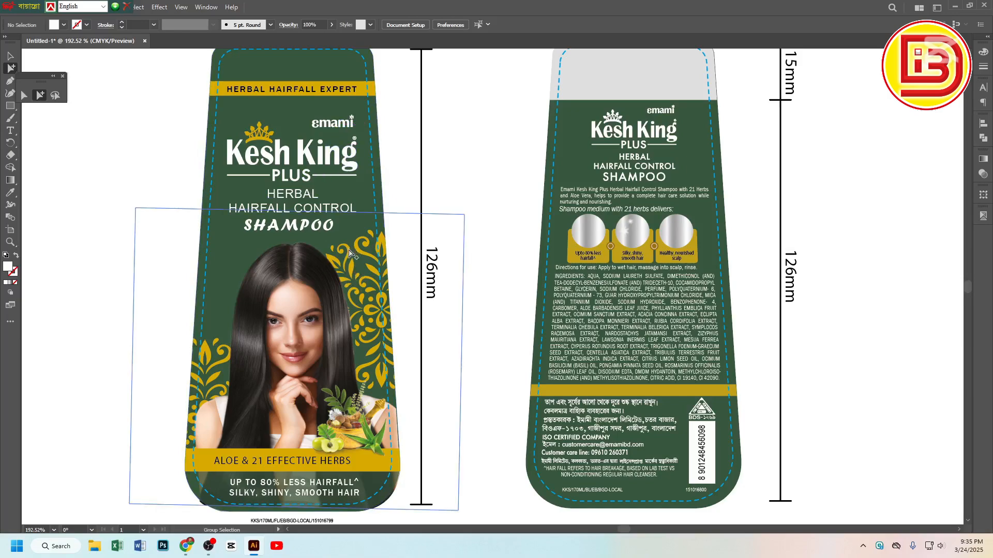
left_click(293, 313)
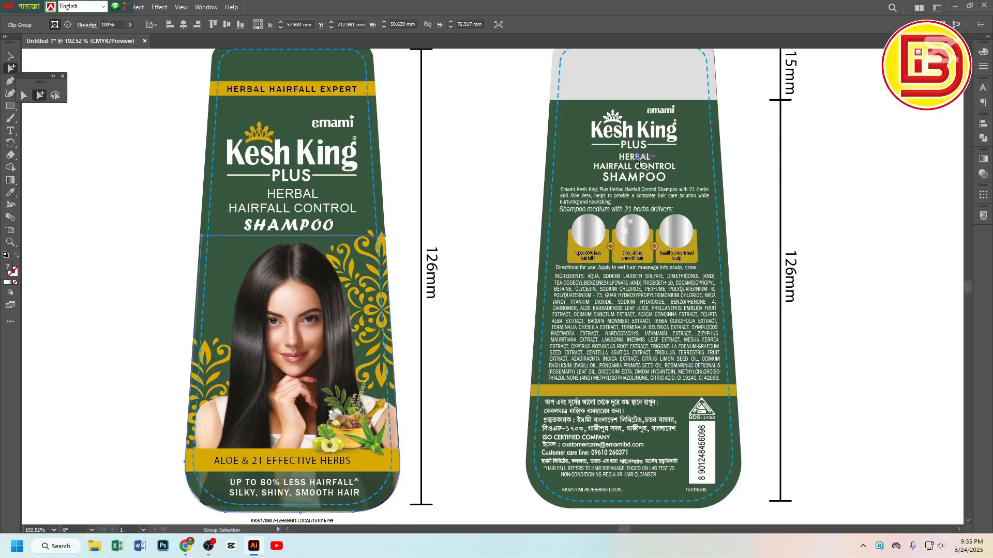
key("space")
left_click_drag(673, 253, 617, 242)
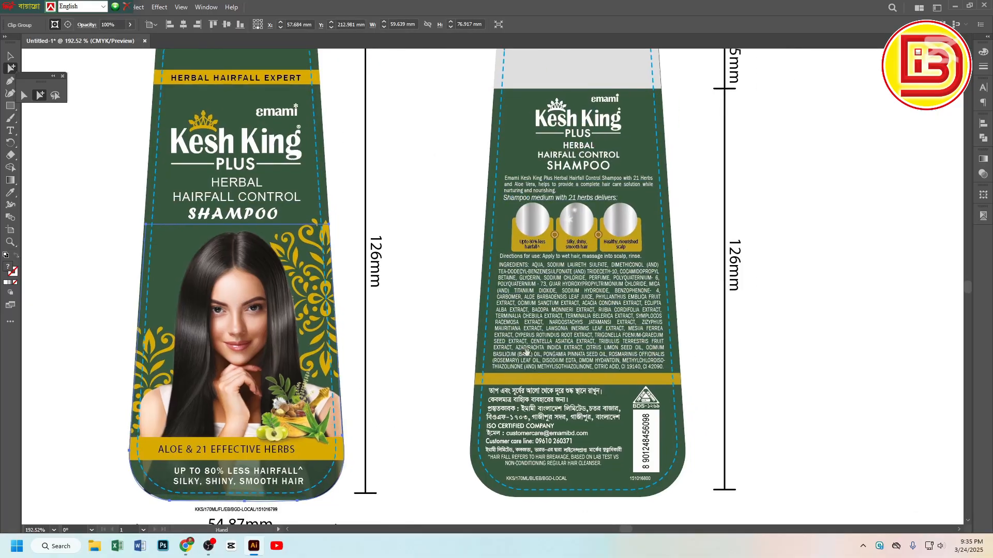
key("ctrl+space")
left_click_drag(549, 207, 615, 249)
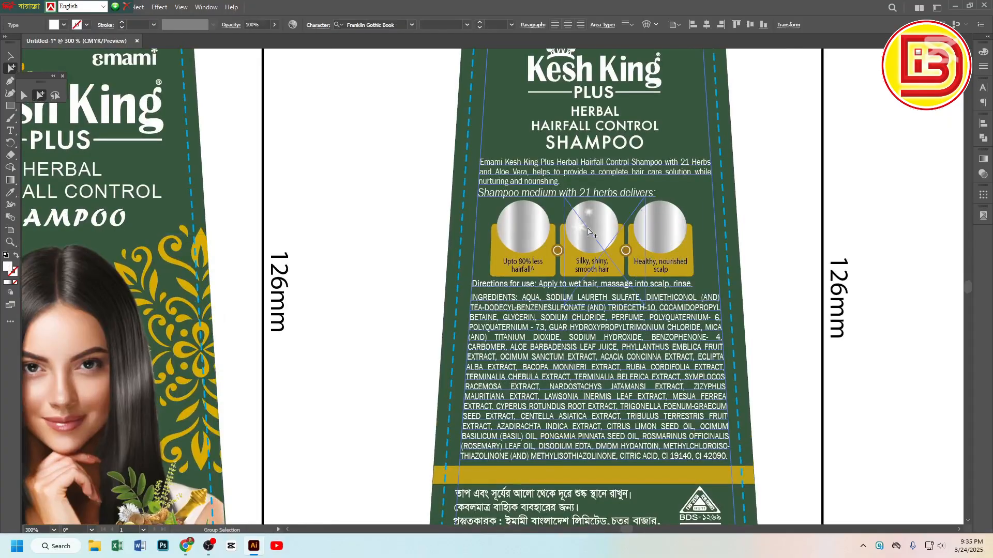
left_click(579, 227)
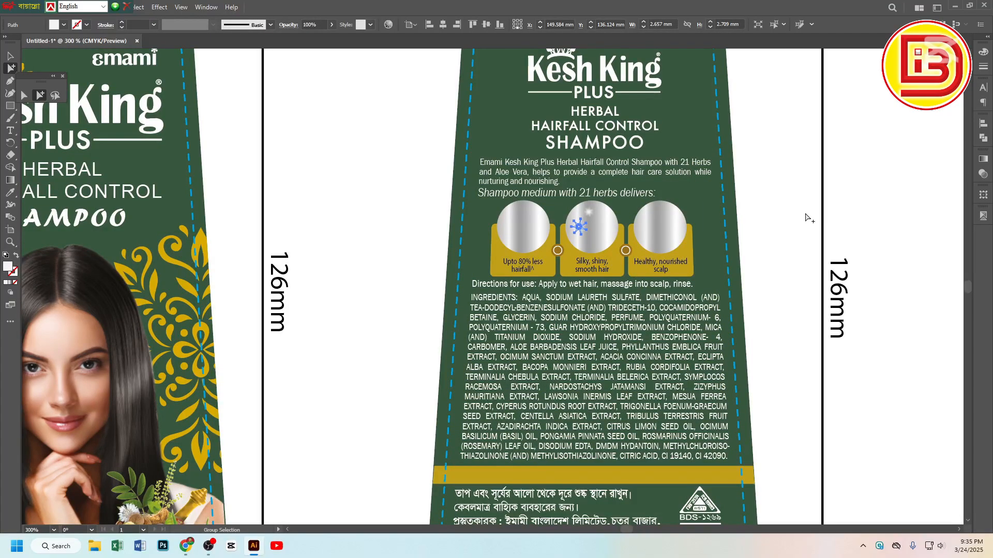
left_click(663, 242)
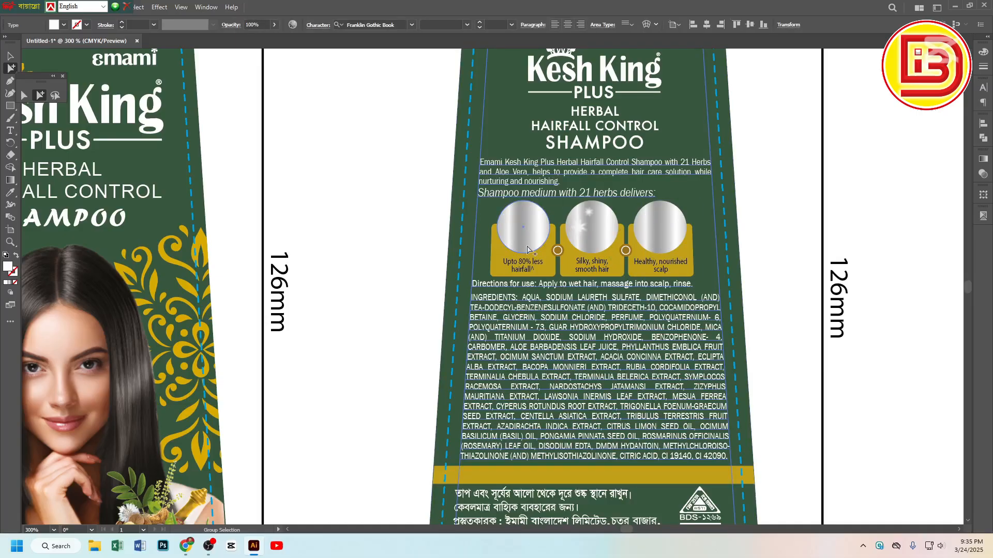
left_click(578, 261)
left_click(674, 242)
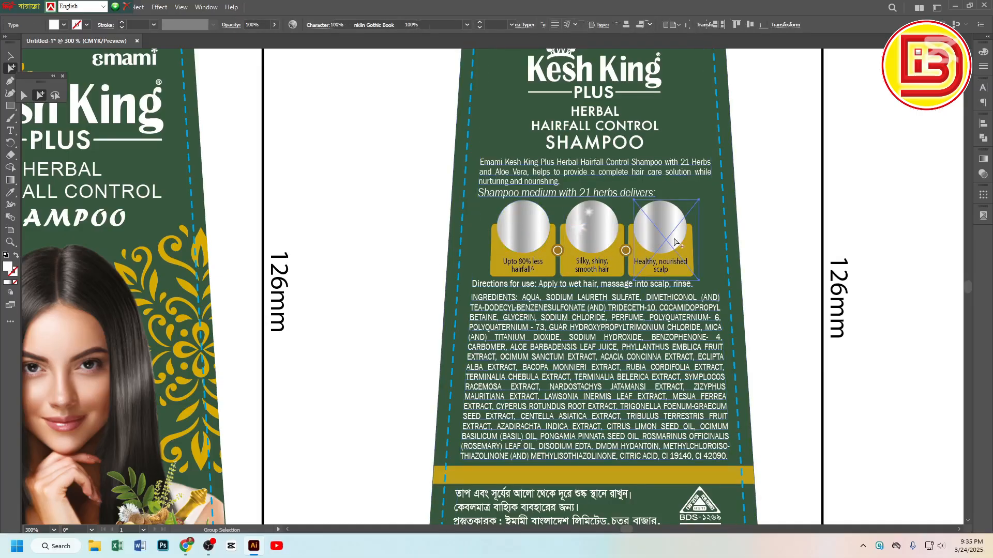
key("ctrl+shift+a")
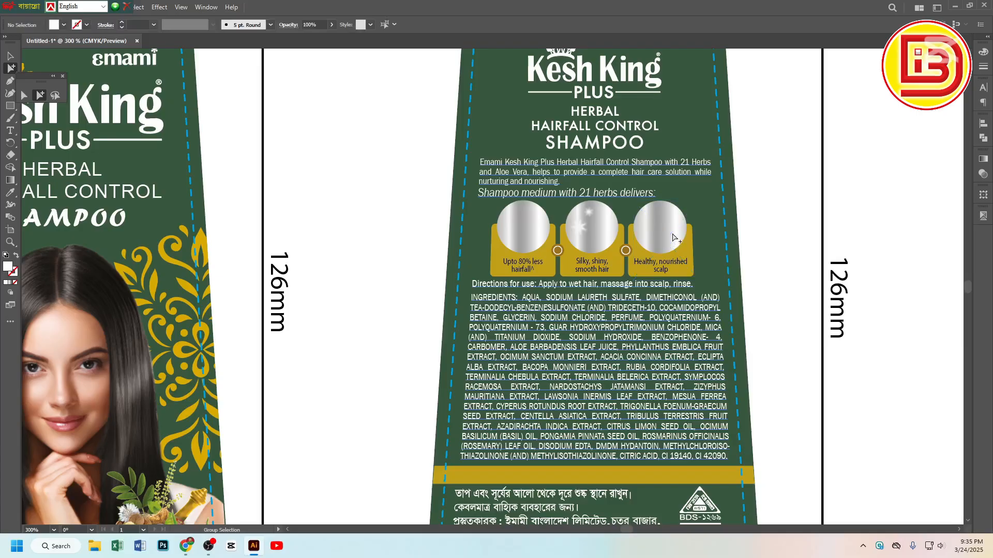
left_click(247, 248)
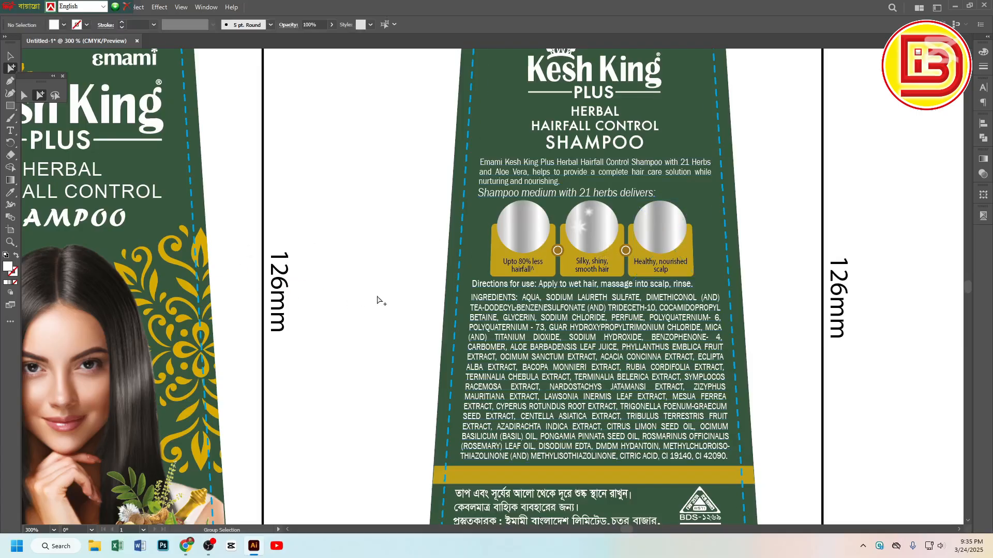
Draw a rectangle about 73.7 mm wide and 125.5 mm high in the empty area beside the back label
left_click(586, 286, "ctrl+alt")
left_click(586, 286, "ctrl+alt")
left_click(586, 285, "ctrl+alt")
left_click_drag(634, 328, 541, 303)
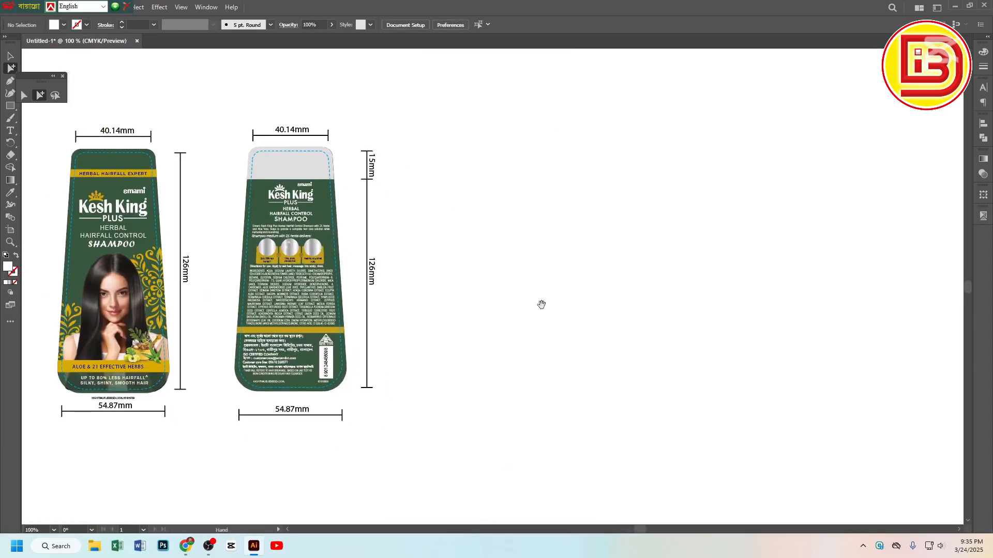
left_click(10, 105)
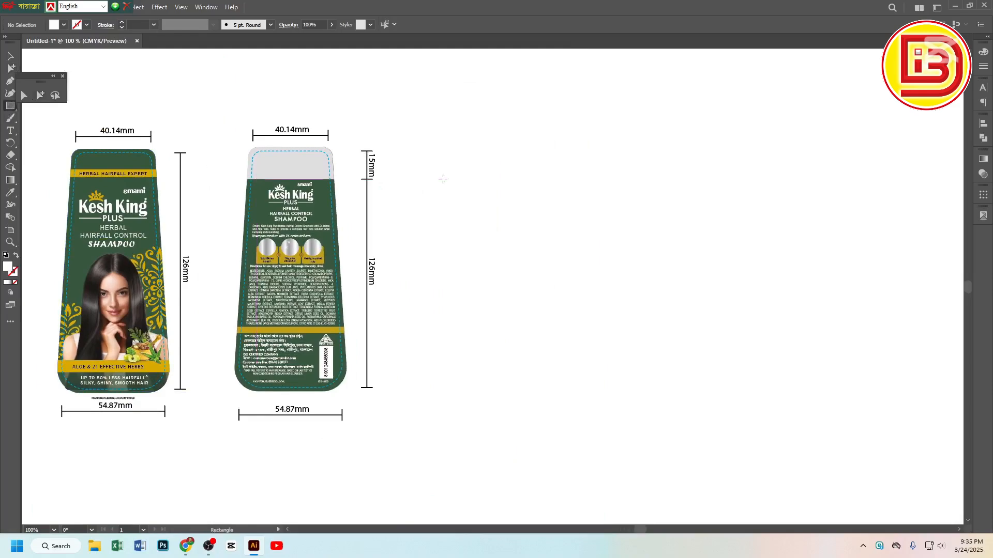
left_click_drag(471, 143, 609, 377)
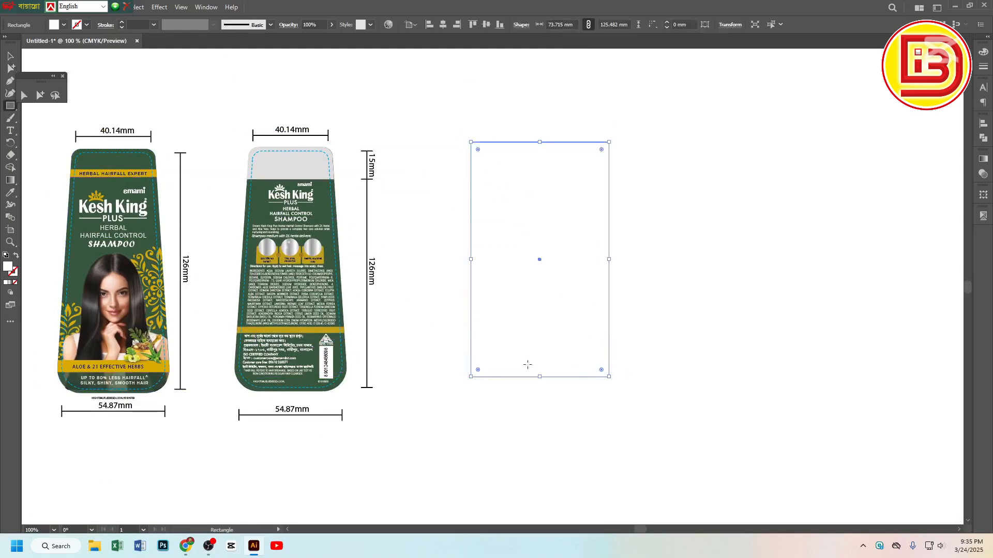
Give the new rectangle no fill and a black stroke
left_click(983, 51)
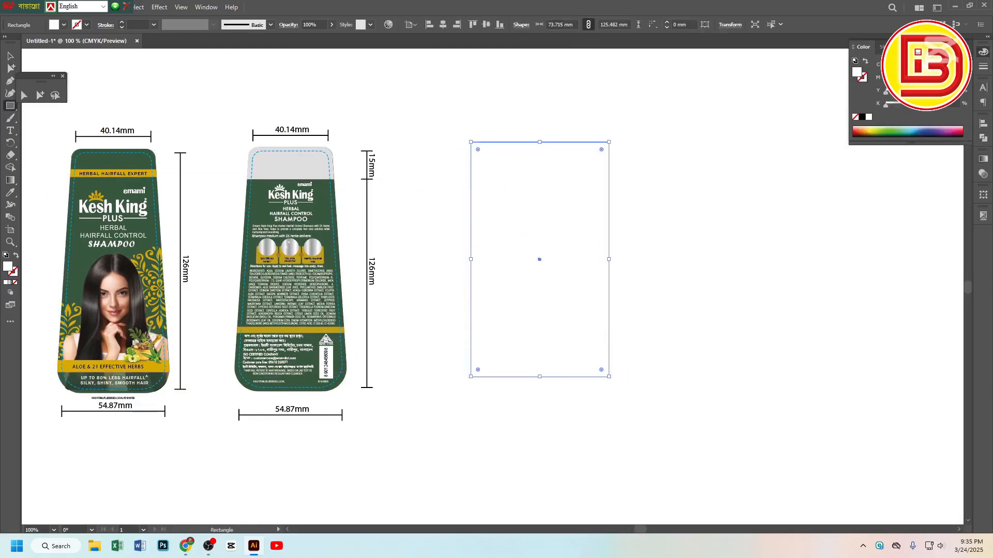
left_click(865, 62)
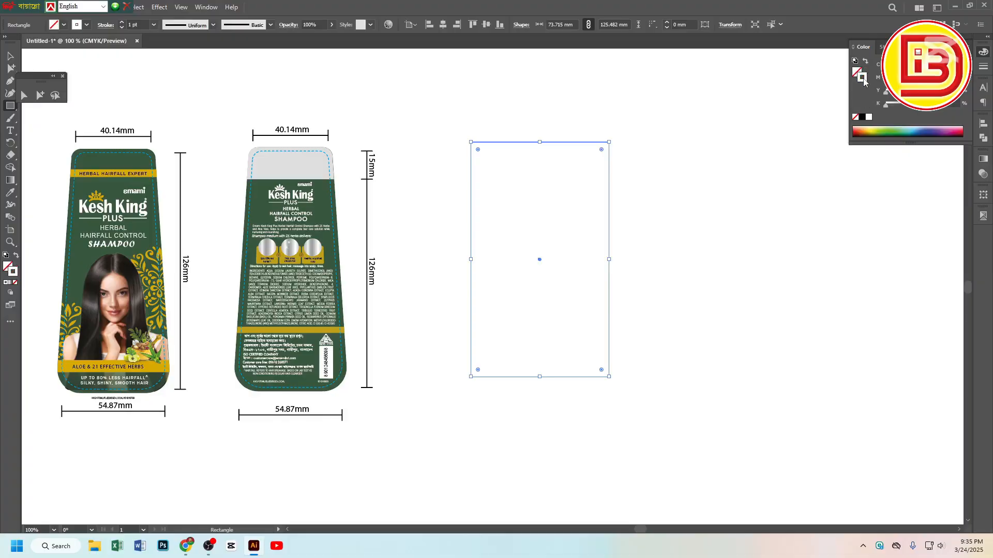
left_click(40, 95)
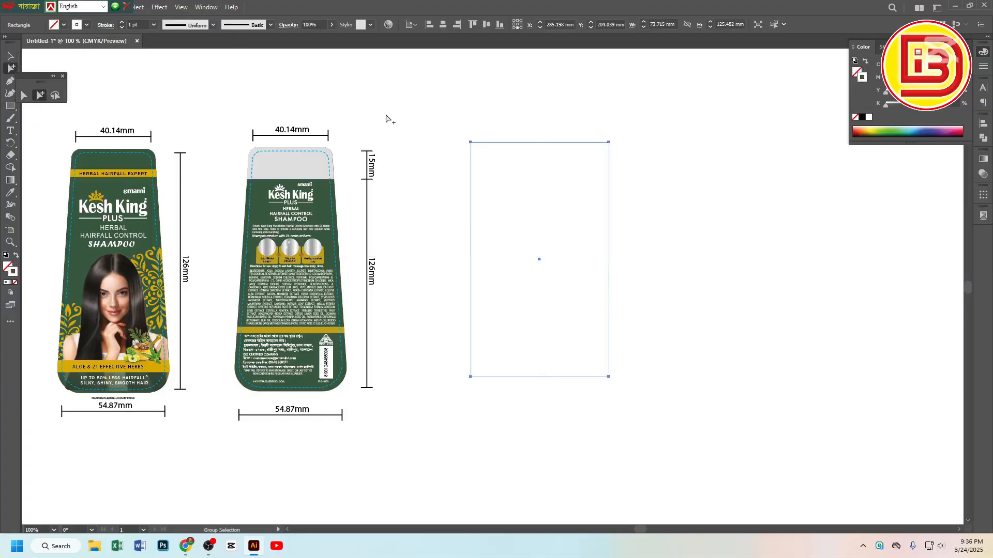
left_click_drag(477, 110, 530, 175)
left_click(862, 117)
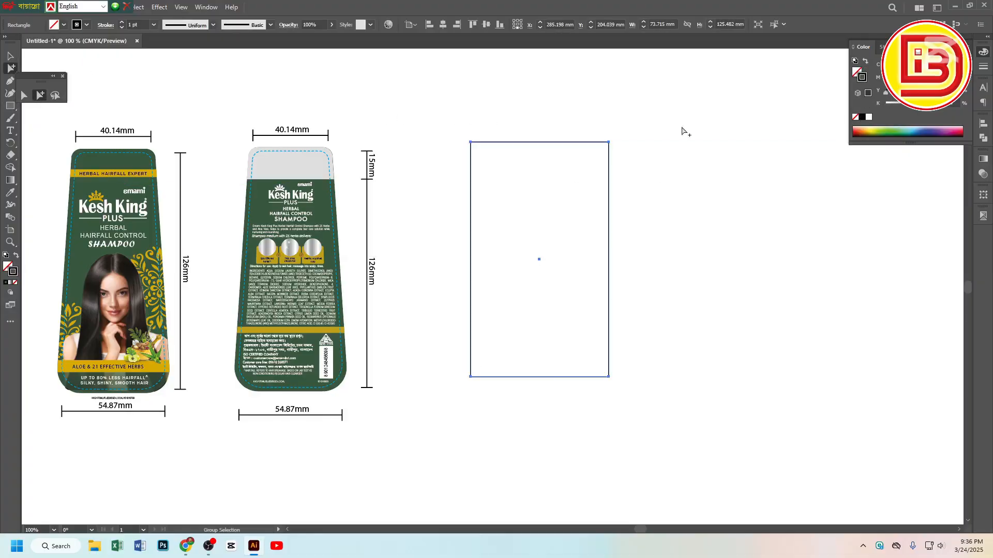
left_click_drag(650, 126, 579, 179)
left_click_drag(537, 125, 550, 185)
Open the Transform settings and show the rulers with millimetres as the unit
left_click(984, 196)
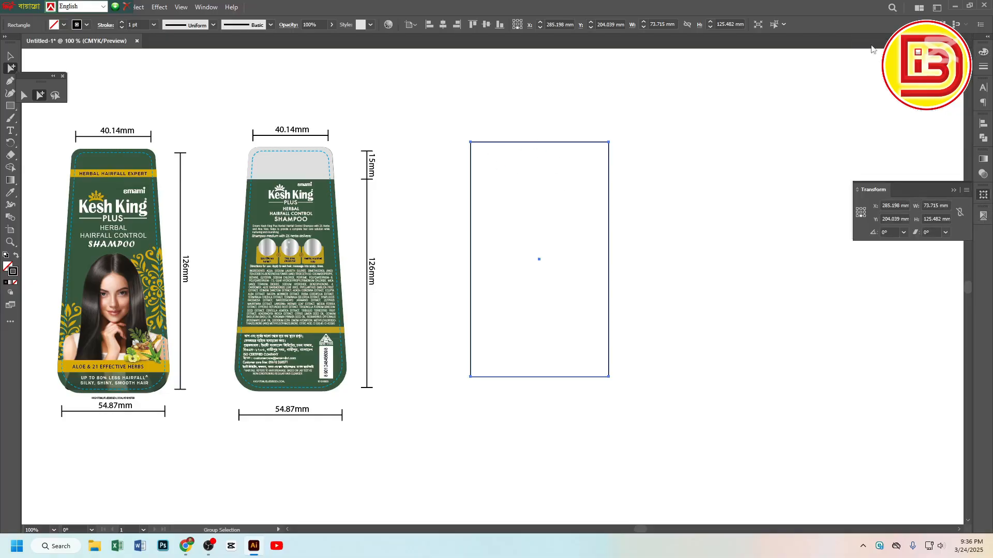
key("ctrl+r")
right_click(799, 55)
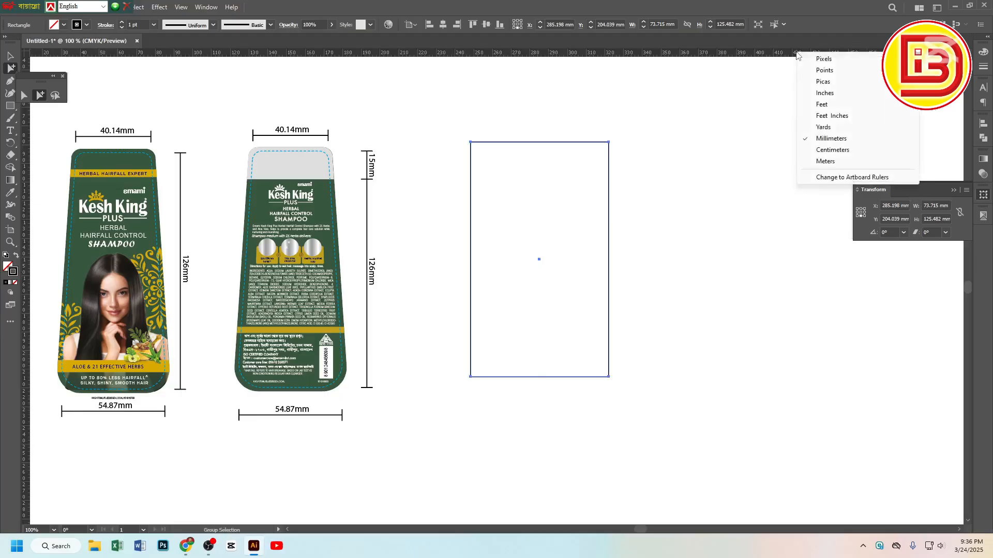
left_click(830, 139)
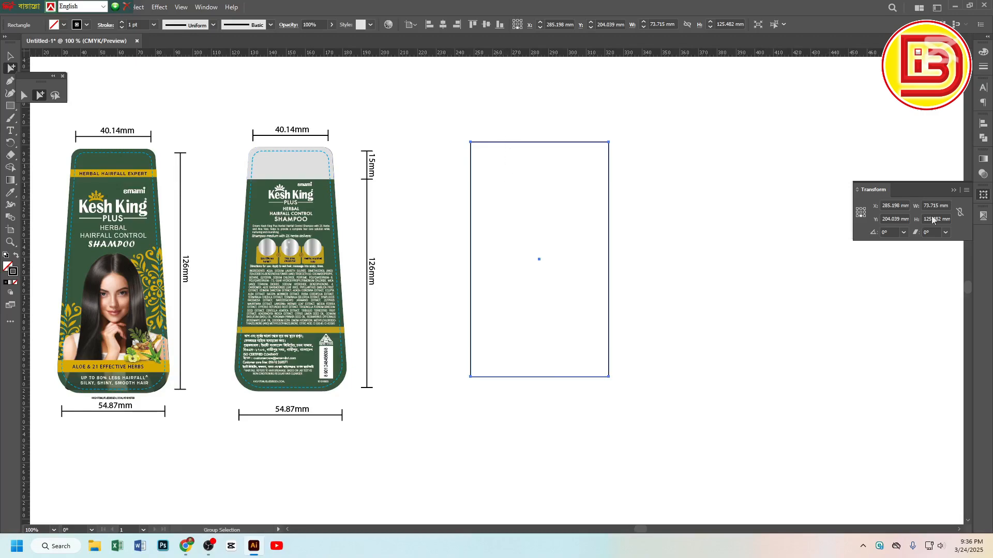
Set the rectangle's width to 40.14 mm and its height to 126 mm
left_click(918, 206)
type("40.14")
key("Return")
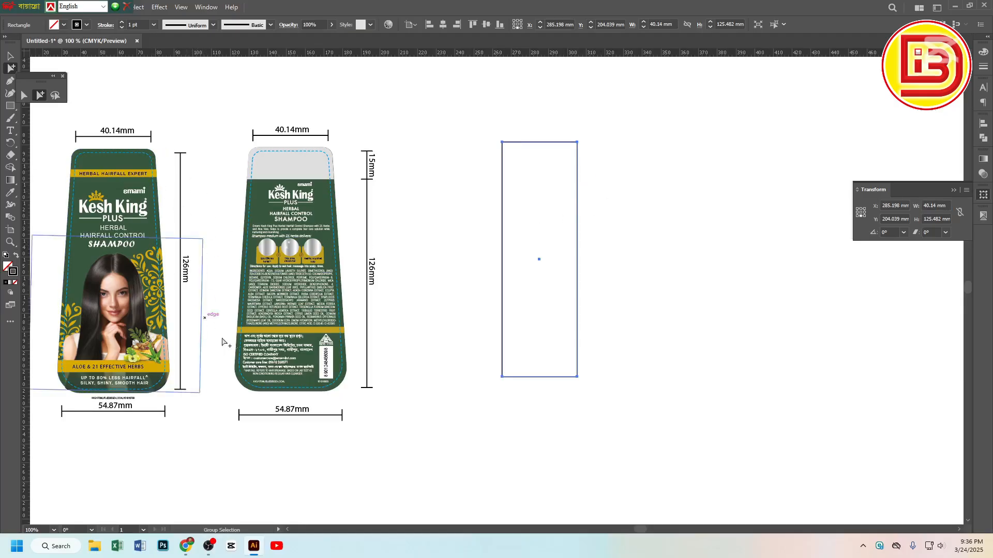
left_click(931, 220)
type("1")
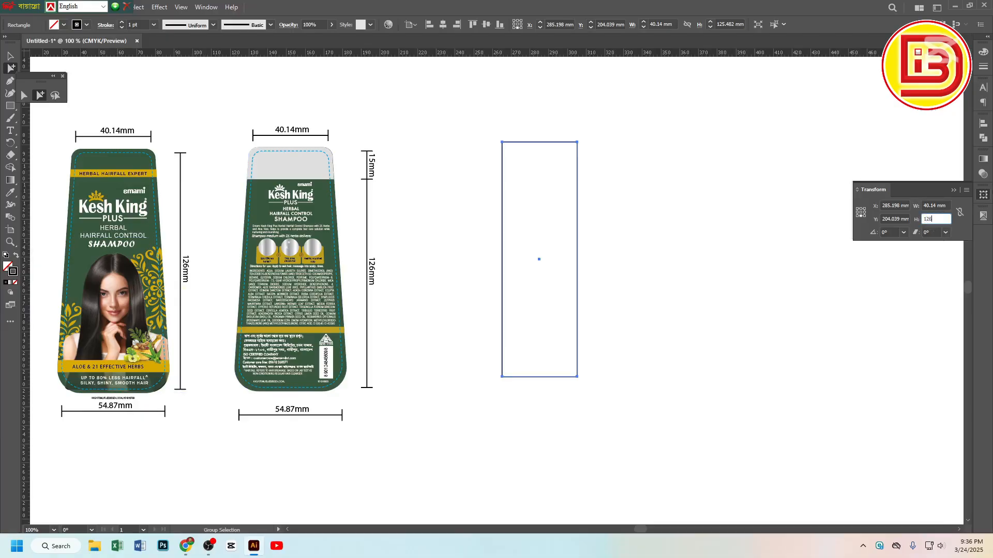
type("26")
key("Return")
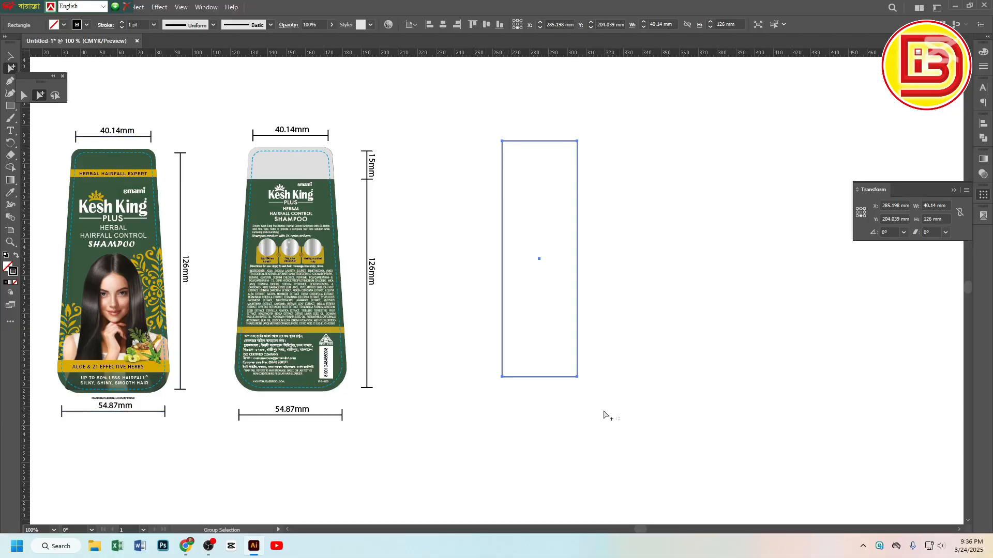
Select the rectangle's two bottom anchor points with Direct Selection and set the width to 54.87 mm
left_click_drag(604, 414, 475, 355)
left_click(24, 98)
left_click_drag(459, 356, 631, 404)
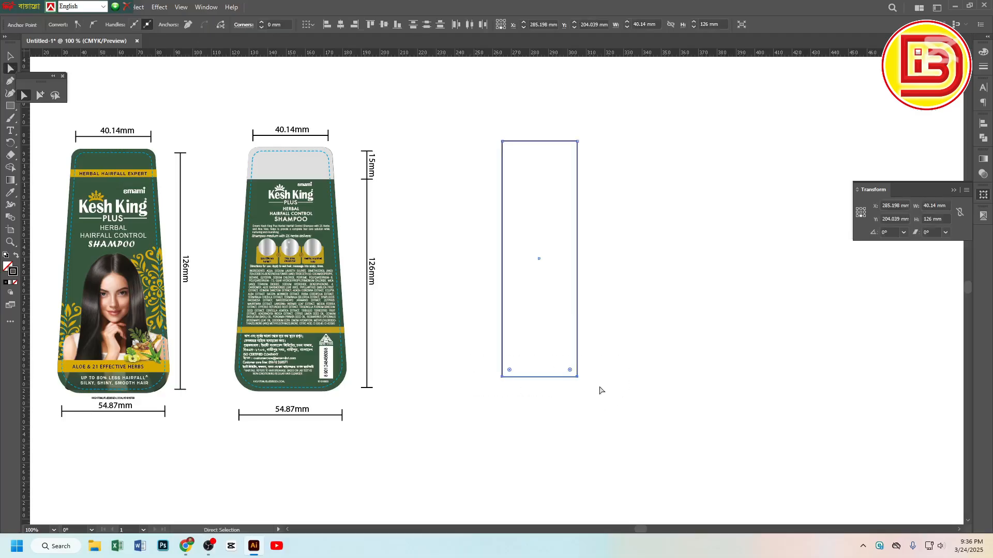
left_click(922, 209)
type("54.87")
key("Return")
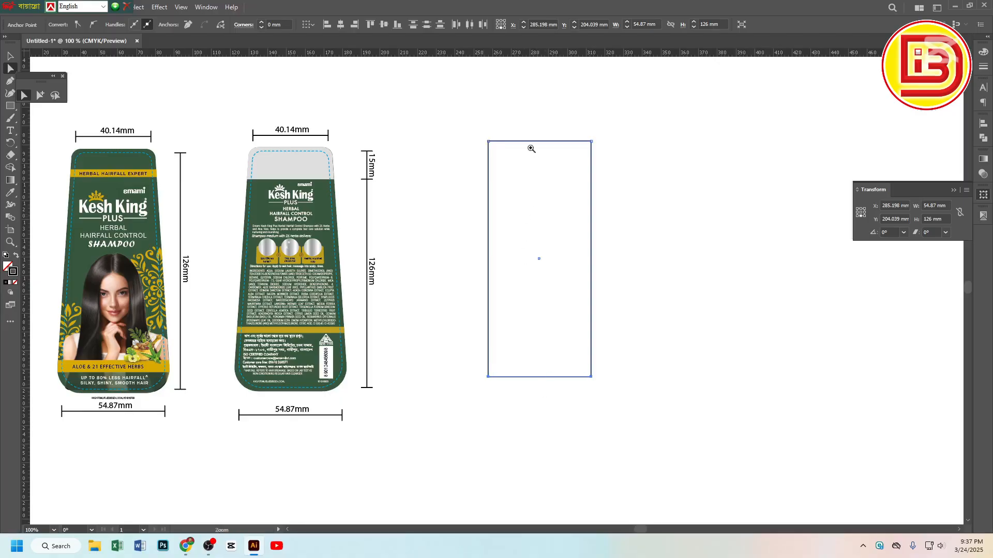
left_click_drag(531, 132, 589, 229)
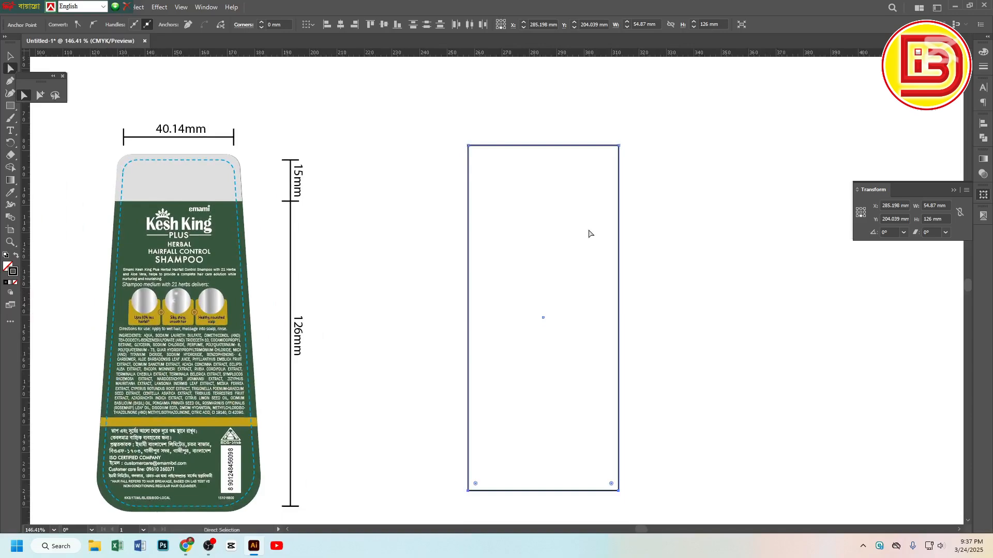
Move the 54.87 mm wide rectangle slightly up and to the left with Group Selection
left_click(40, 95)
left_click(399, 100)
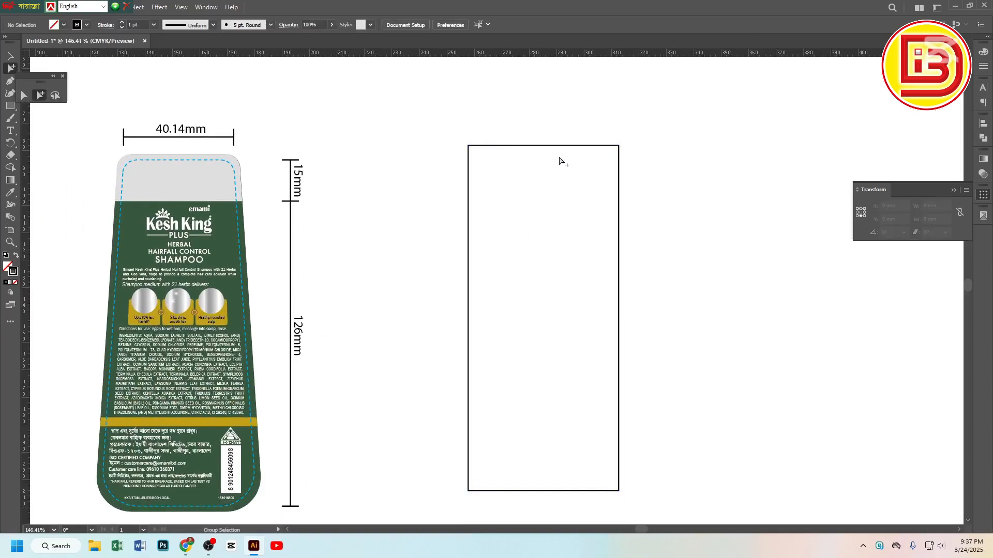
left_click(543, 146)
left_click_drag(548, 146, 567, 142)
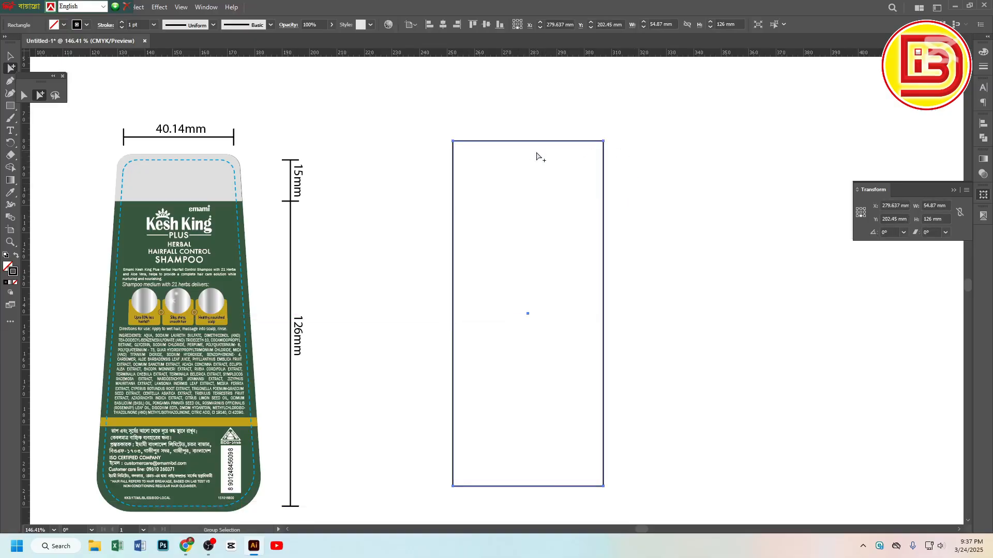
Draw a thin rectangle about 7.7 mm high above the large rectangle and set its width to 40.14 mm
left_click(23, 95)
key("m")
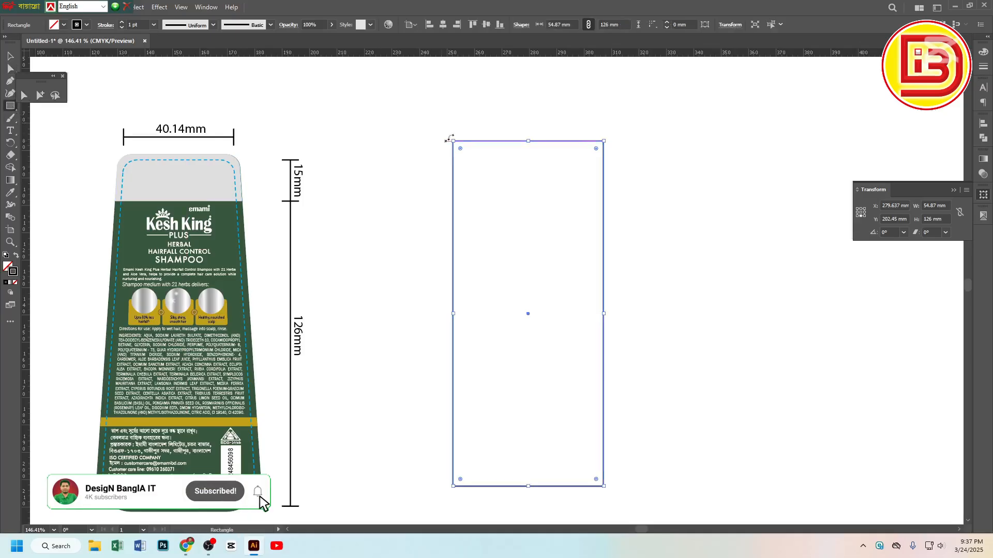
left_click_drag(462, 111, 613, 133)
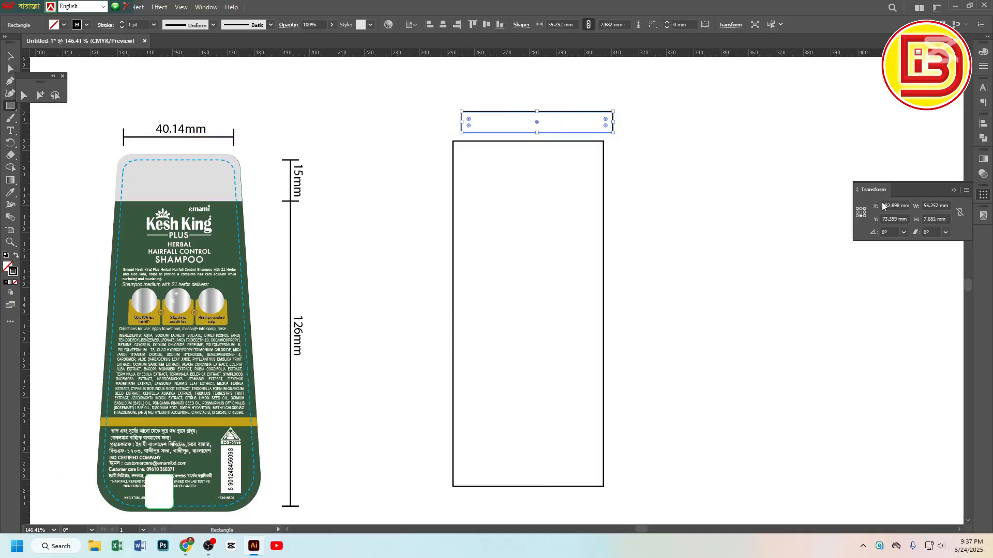
left_click(931, 205)
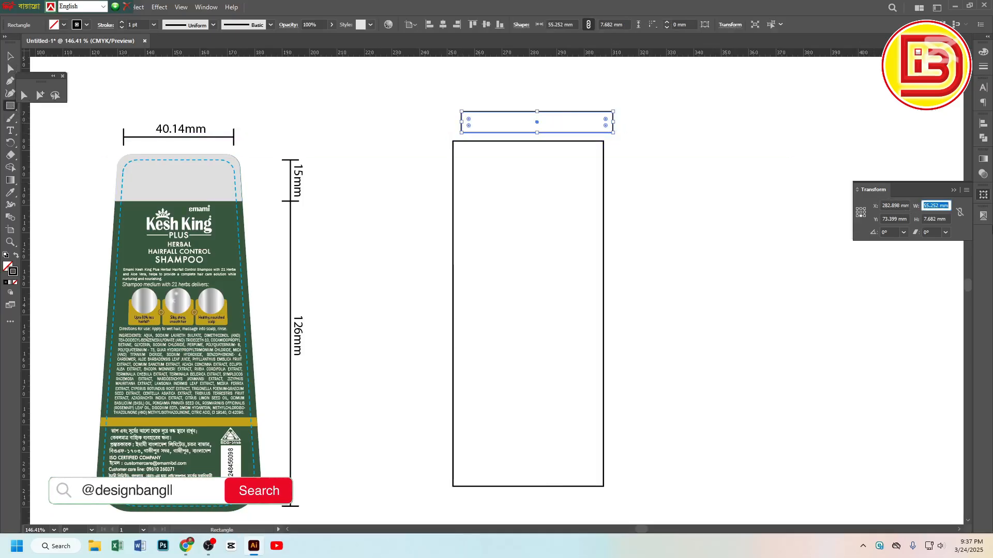
type("40.14")
key("Return")
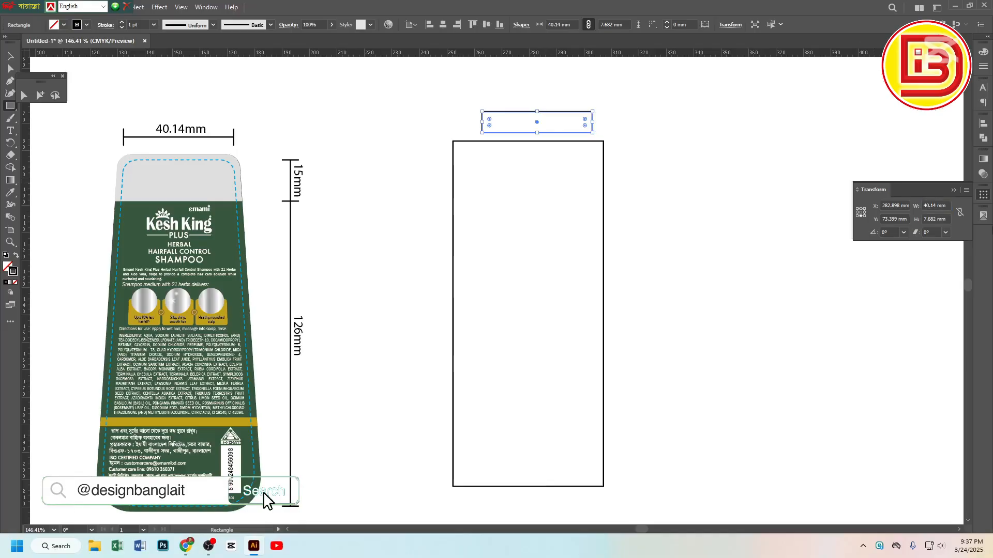
Place a vertical ruler guide through the centre of the large rectangle
left_click(41, 96)
left_click(443, 119)
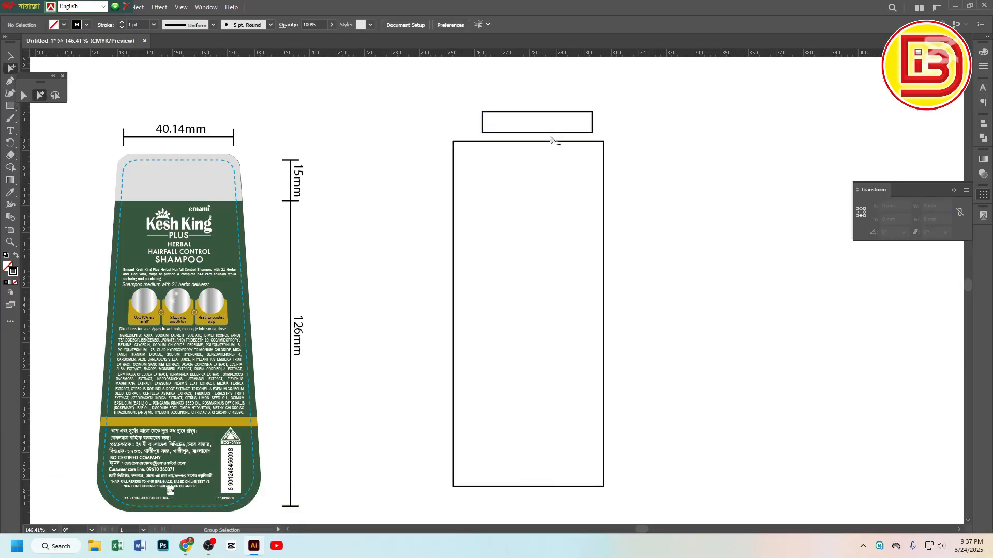
left_click(568, 250)
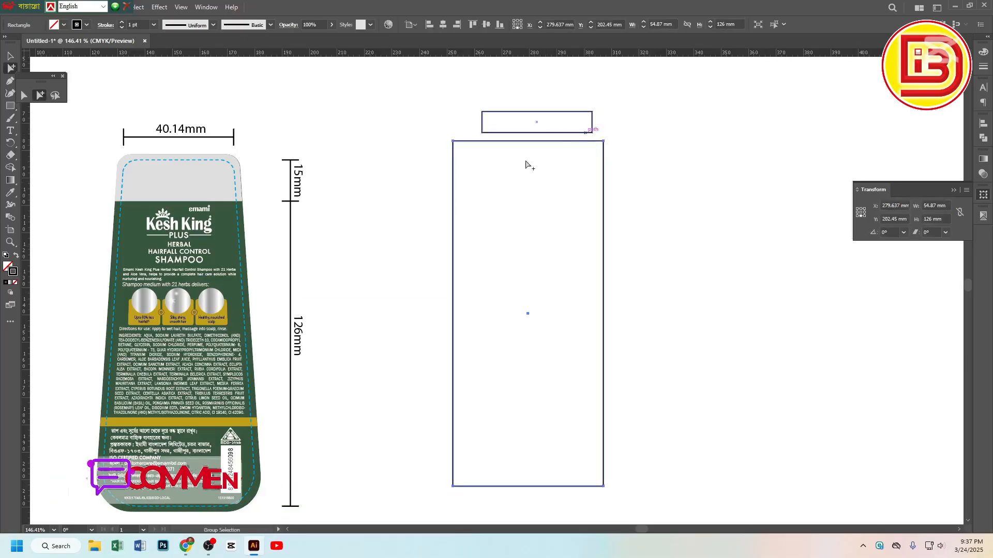
left_click_drag(26, 296, 528, 325)
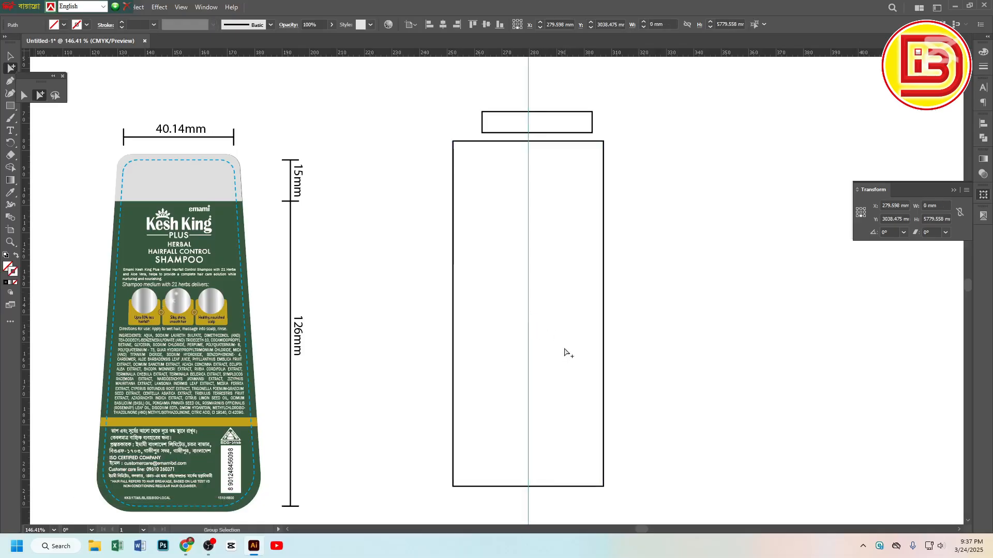
Centre the thin rectangle on the guide and rest it on the large rectangle's top edge
left_click_drag(537, 127, 641, 173)
left_click_drag(678, 215, 602, 230)
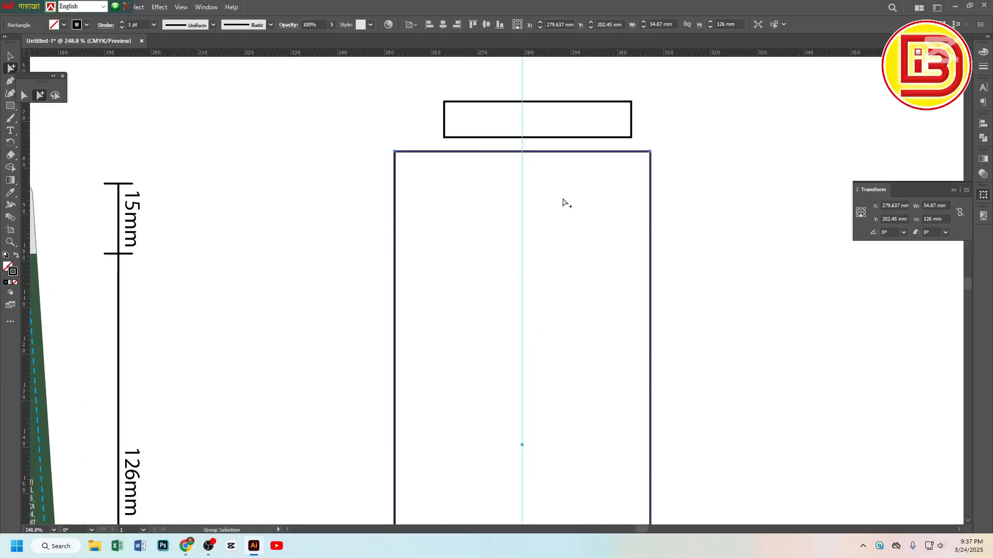
left_click_drag(561, 139, 536, 155)
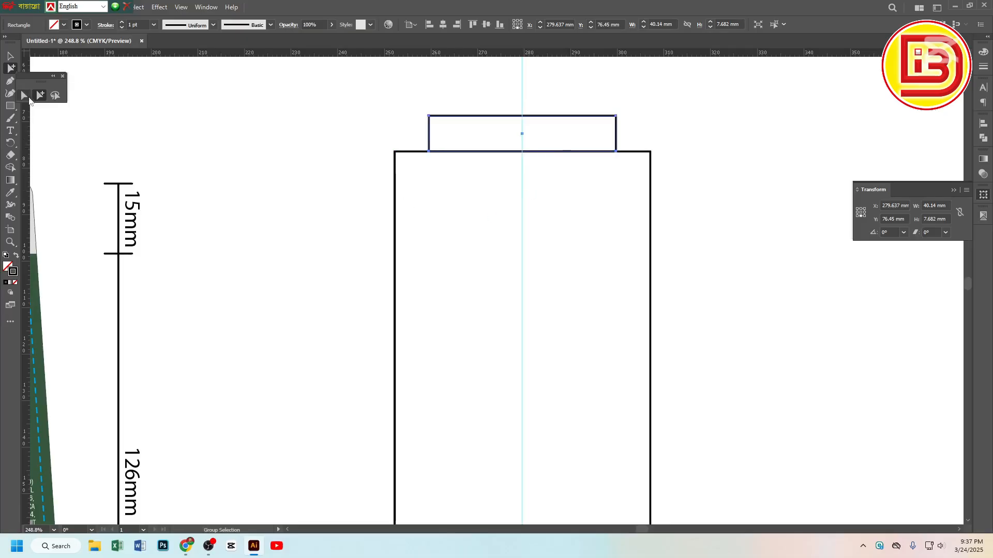
Try to adjust the large rectangle's top corner points with Direct Selection, and undo the change
left_click(24, 95)
left_click_drag(368, 135, 401, 160)
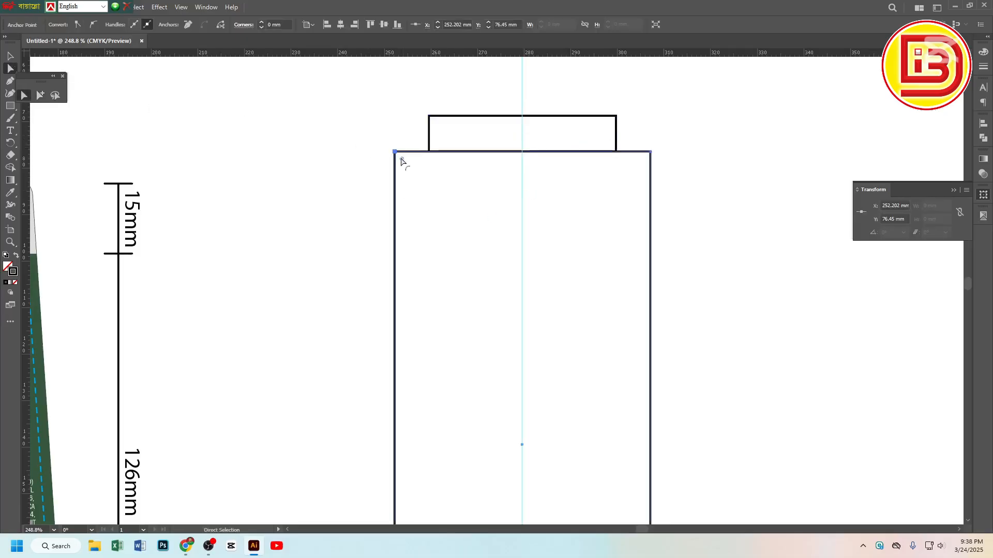
left_click_drag(691, 176, 646, 146)
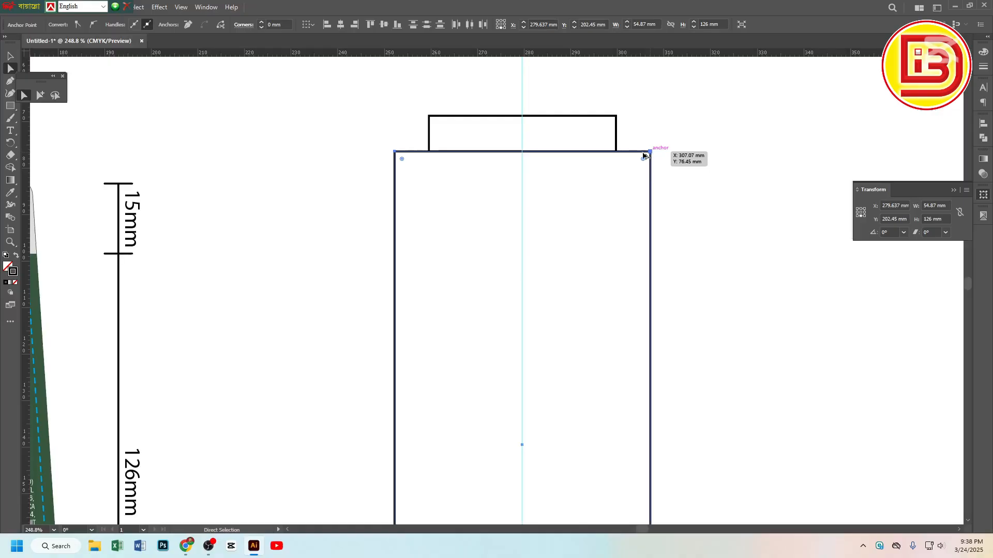
mouse_move(643, 152)
left_mouse_down()
mouse_move(625, 151)
mouse_move(644, 165)
left_mouse_up()
key("ctrl+z")
left_click_drag(378, 136, 408, 167)
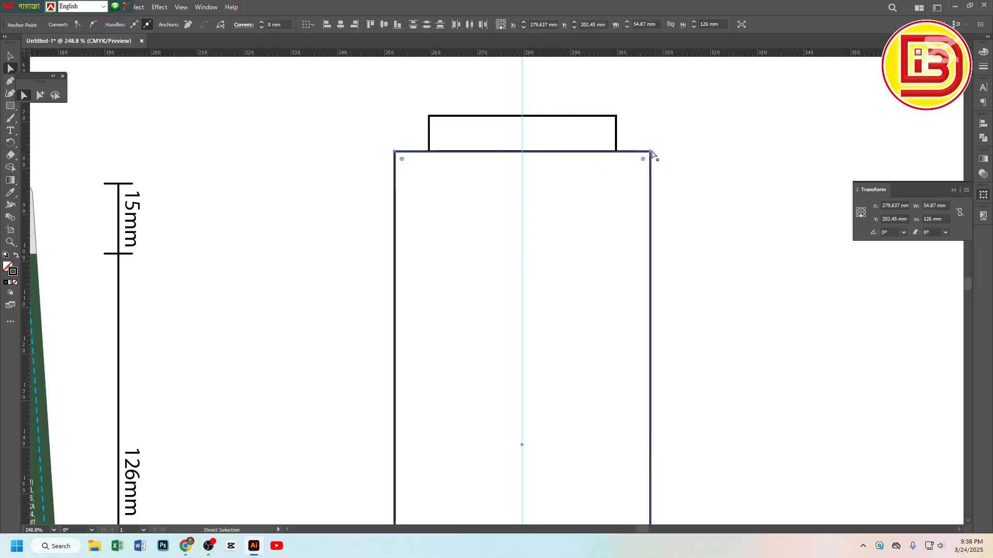
Try again to move the large rectangle's top-right corner inward, and delete the stray tapered path
left_click_drag(653, 155, 670, 189)
key("ctrl+z")
left_click(40, 95)
key("Delete")
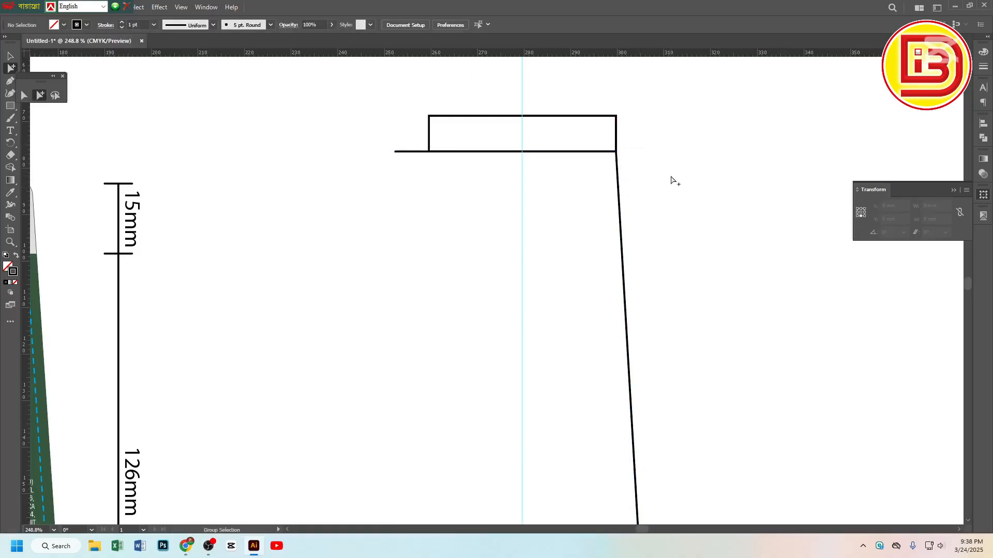
key("ctrl+z")
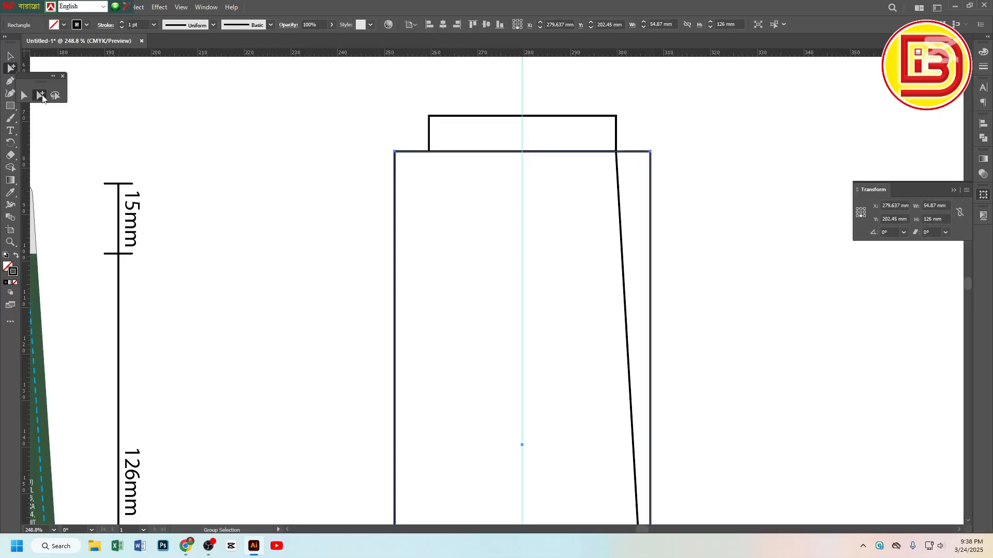
left_click_drag(561, 209, 631, 233)
key("Delete")
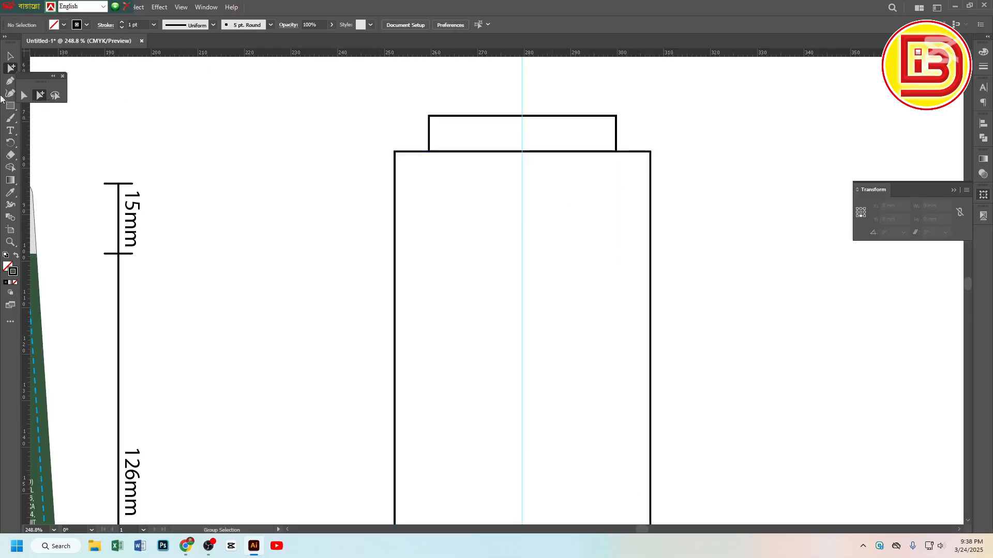
Snap the large rectangle's two top corner points to the thin rectangle's bottom corners to taper the shape
left_click(24, 96)
left_click_drag(371, 141, 428, 151)
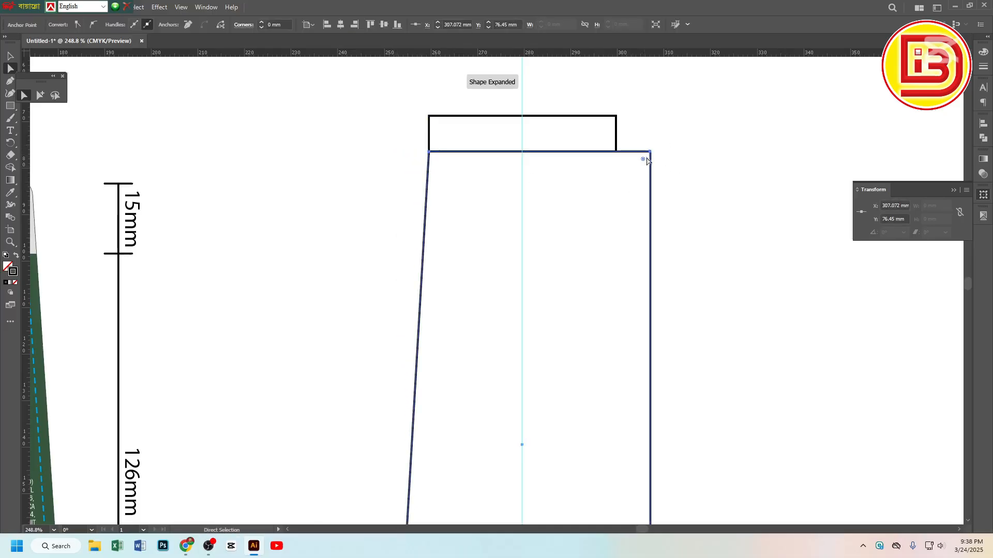
left_click_drag(651, 152, 617, 152)
left_click(673, 169)
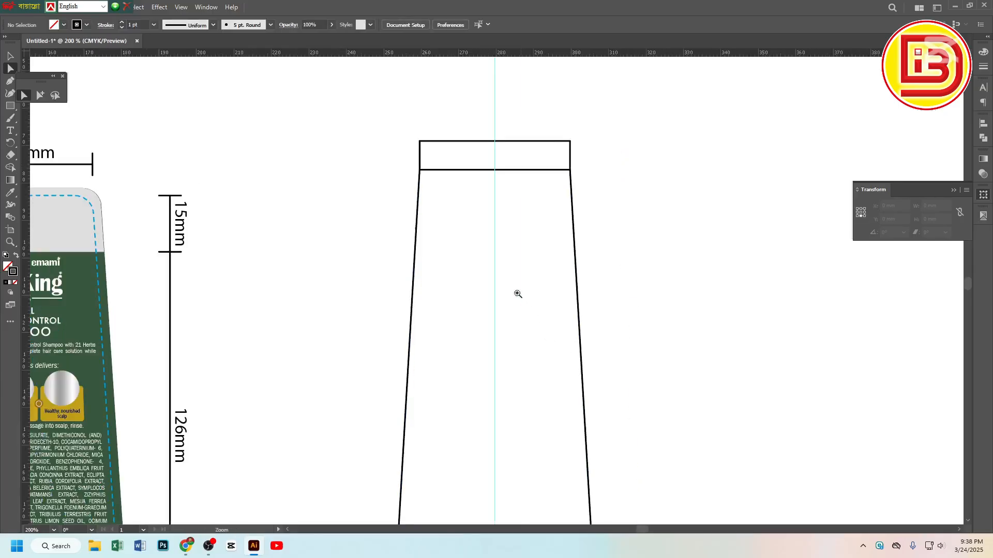
Delete the thin 40.14 mm rectangle and the vertical centre guide
key("ctrl+minus")
left_click(40, 95)
left_click(448, 151)
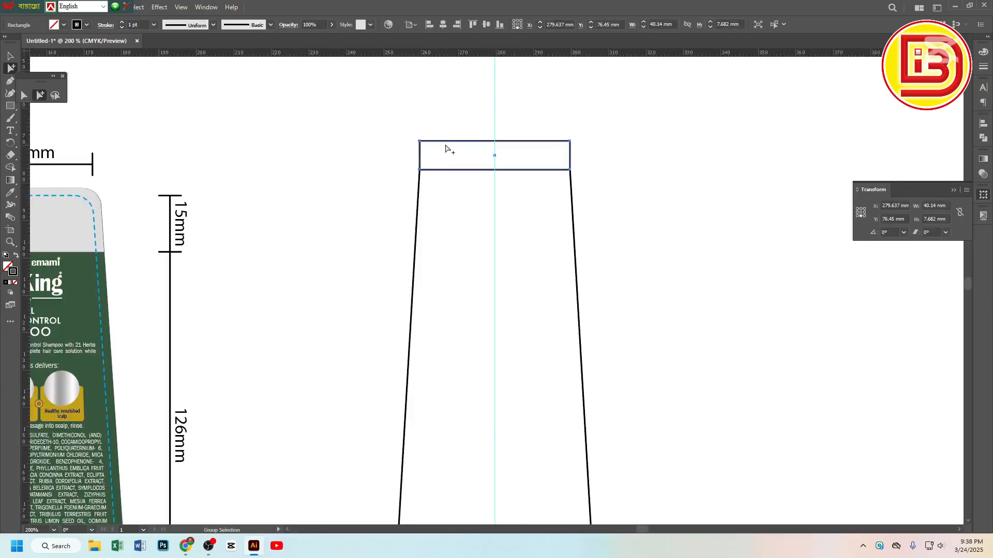
key("Delete")
left_click(507, 351, "ctrl+alt")
left_click(508, 348, "ctrl+alt")
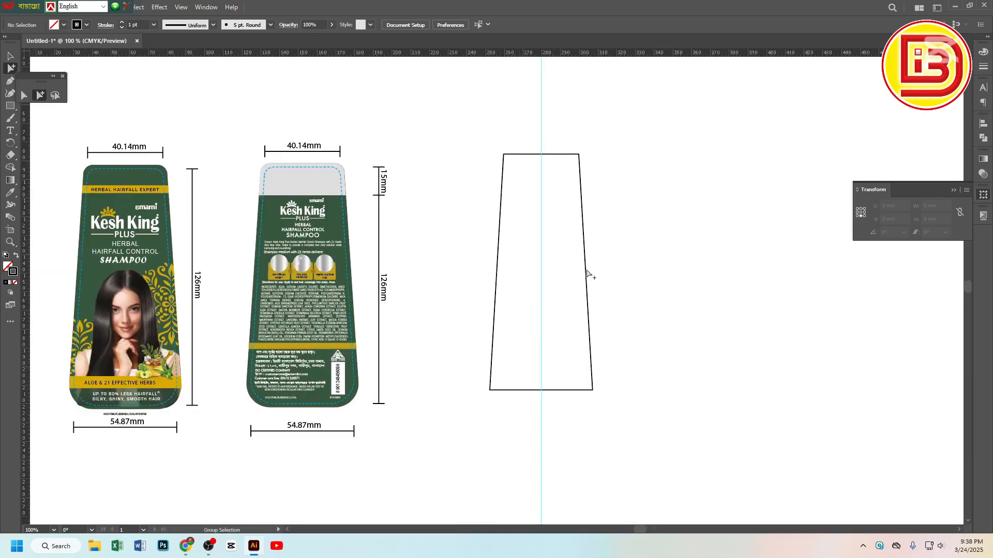
left_click_drag(649, 411, 465, 369)
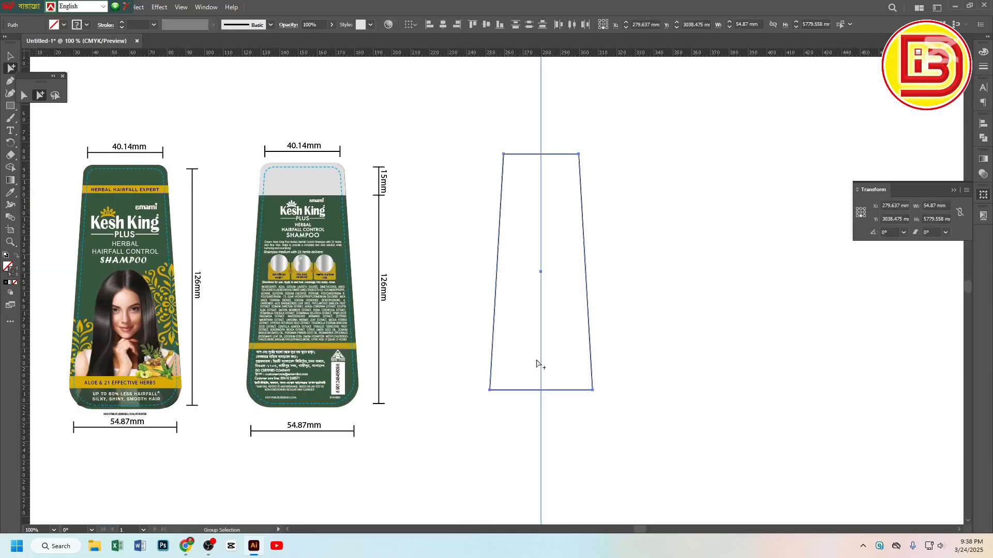
left_click(493, 115)
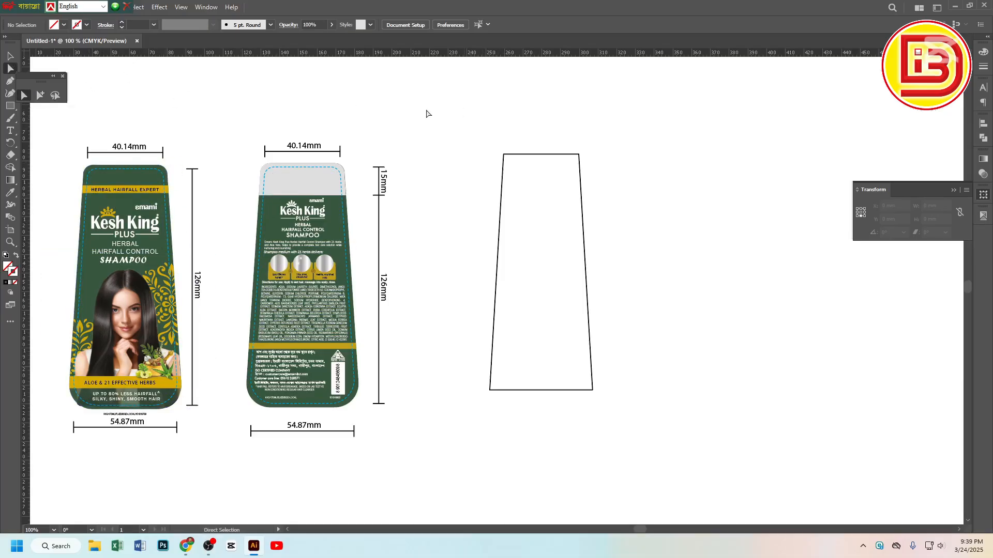
Select the whole tapered shape with the Direct Selection tool
left_click(545, 193)
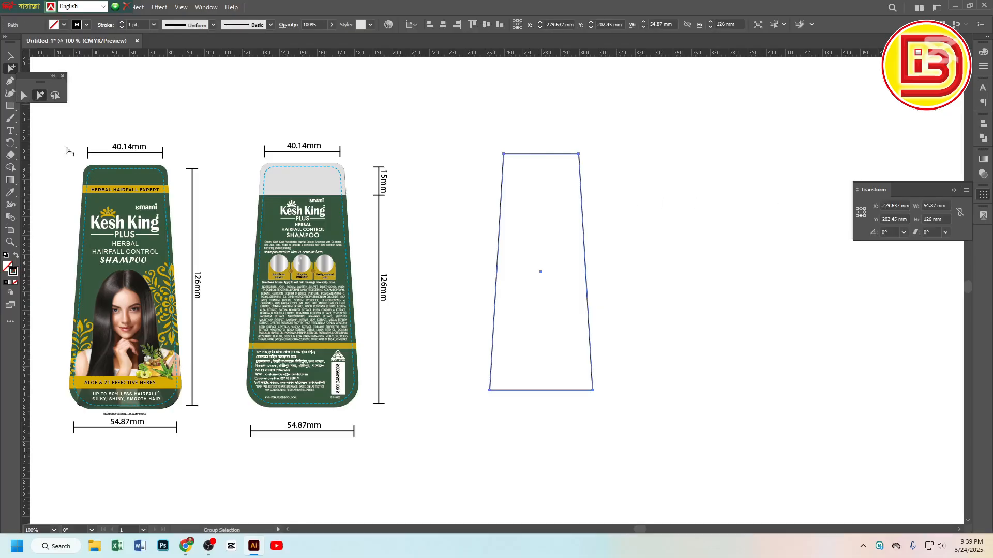
left_click(11, 56)
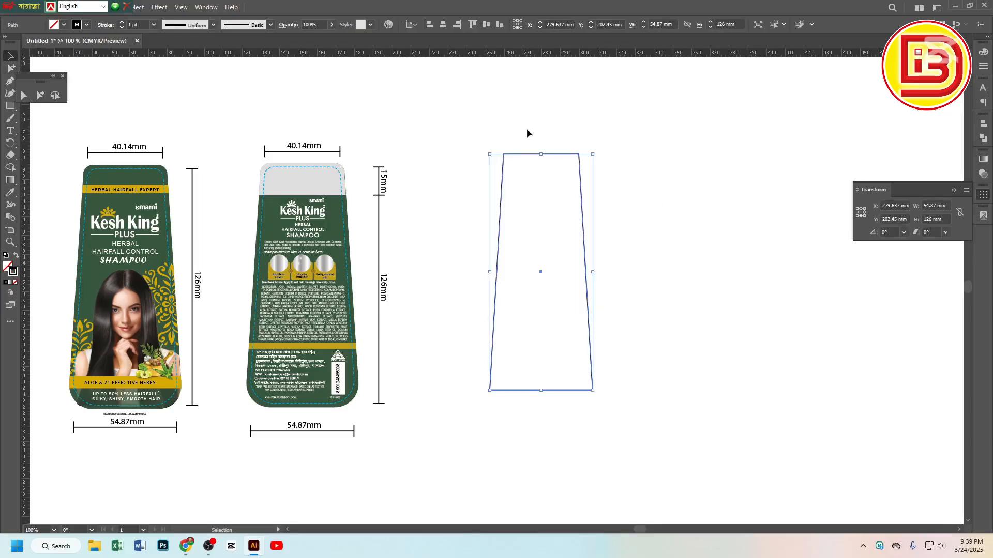
left_click(25, 96)
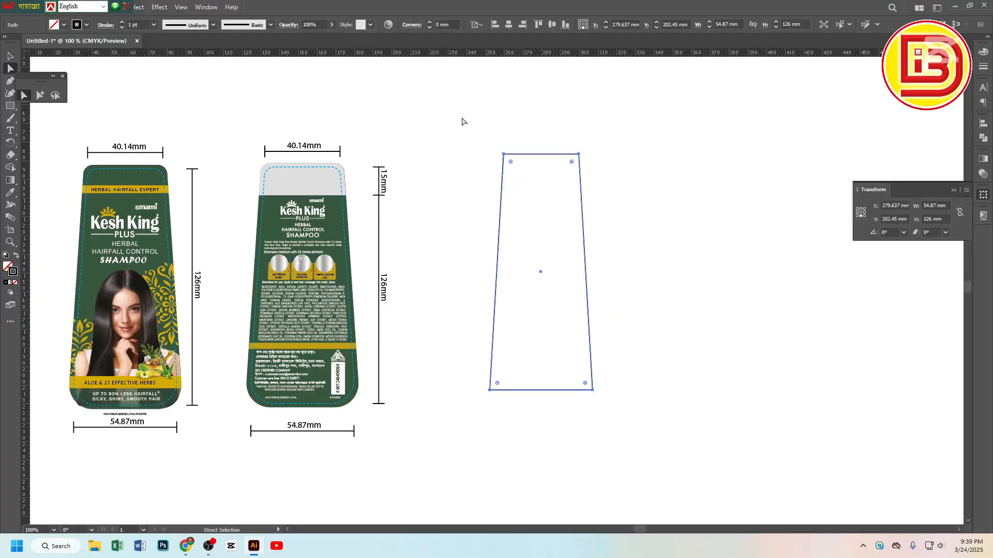
left_click(157, 8)
mouse_move(217, 124)
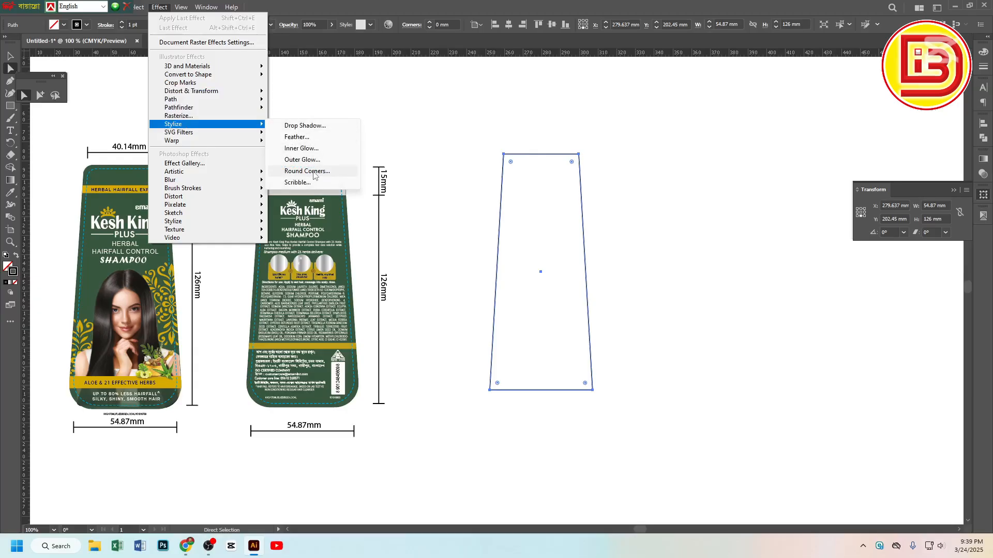
left_click(489, 132)
Round all four corners of the tapered shape evenly using its live corner widgets
left_click_drag(473, 118, 621, 494)
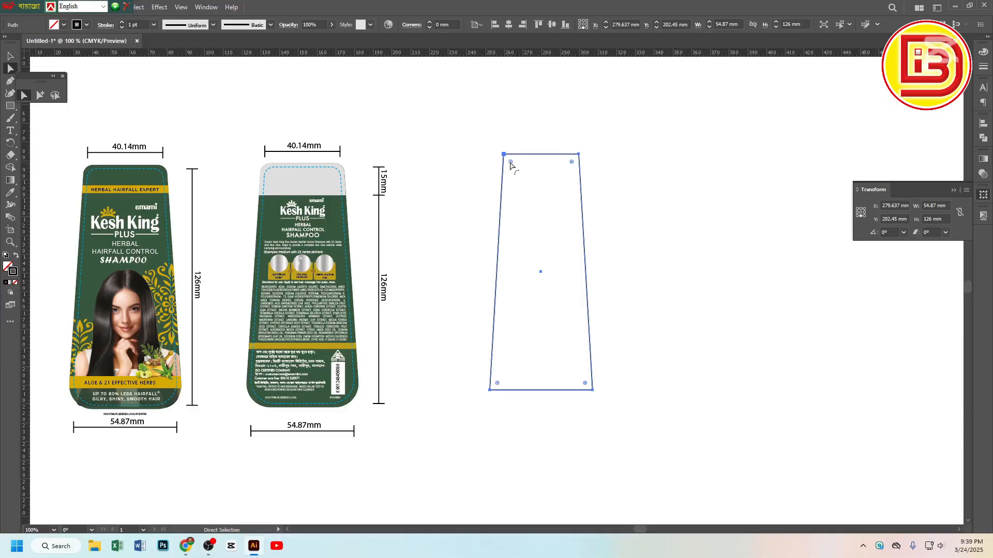
left_click_drag(510, 163, 518, 169)
left_click(671, 187)
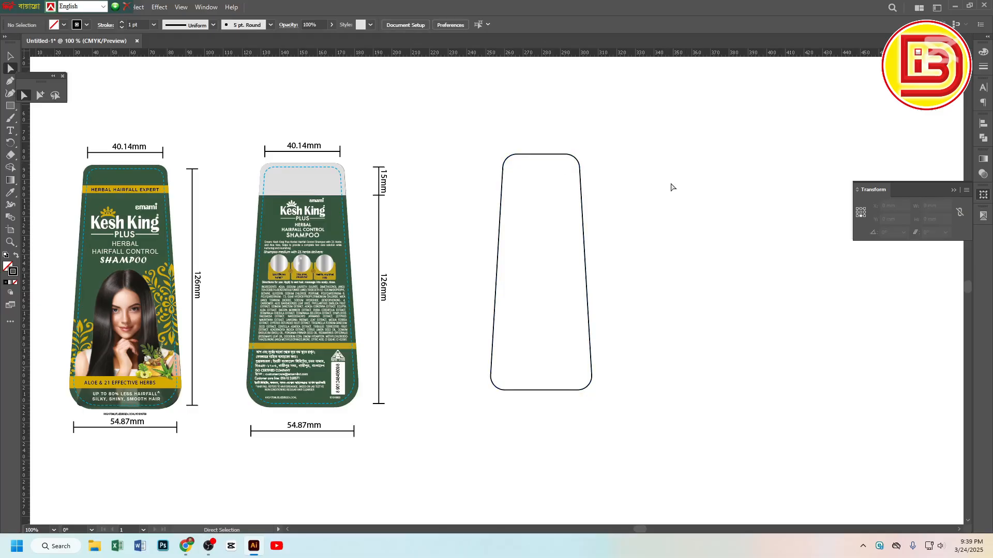
Add an outer outline around the rounded tapered shape with Offset Path at 2 mm and Miter joins
left_click(40, 96)
left_click_drag(508, 121, 543, 182)
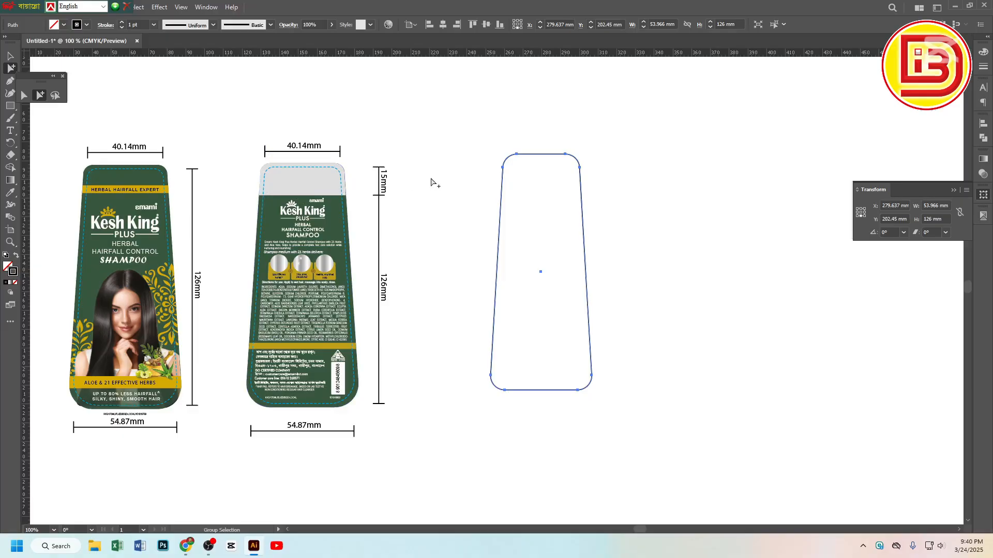
left_click_drag(493, 141, 611, 410)
left_click(96, 7)
mouse_move(115, 259)
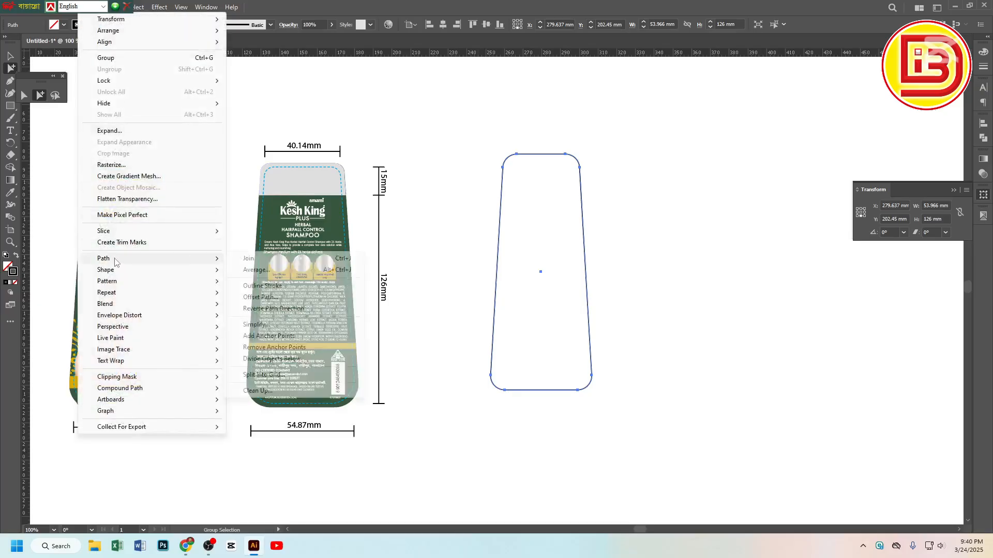
left_click(261, 297)
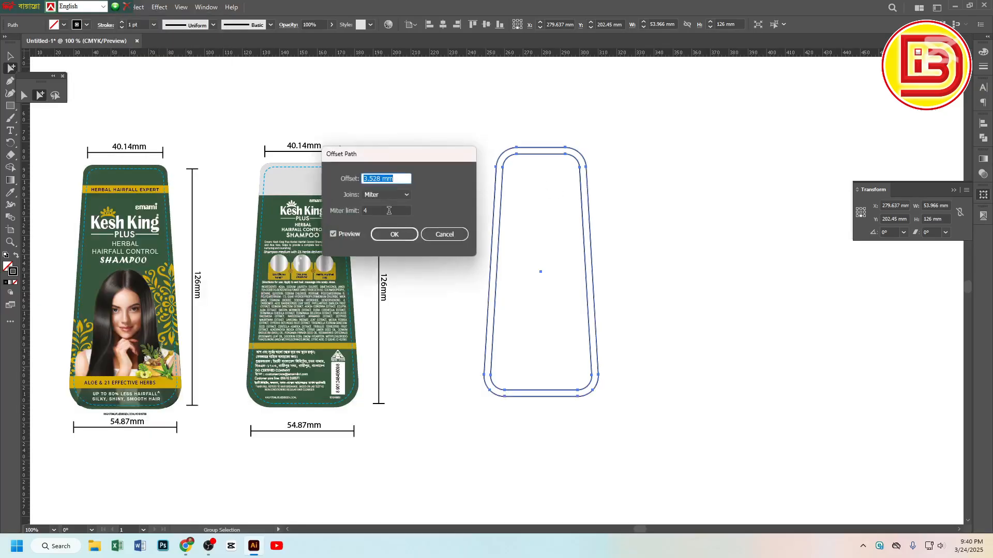
type("2")
key("Tab")
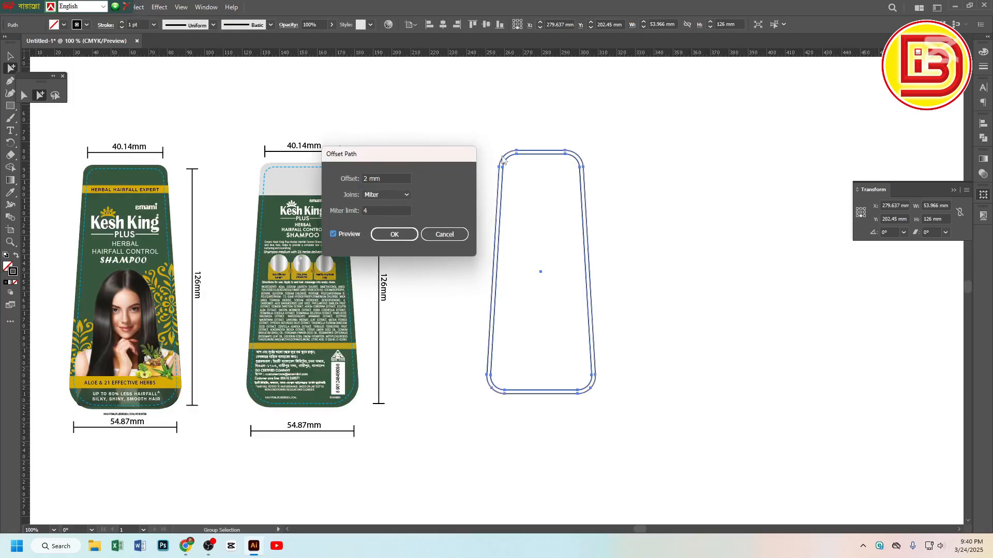
left_click(395, 235)
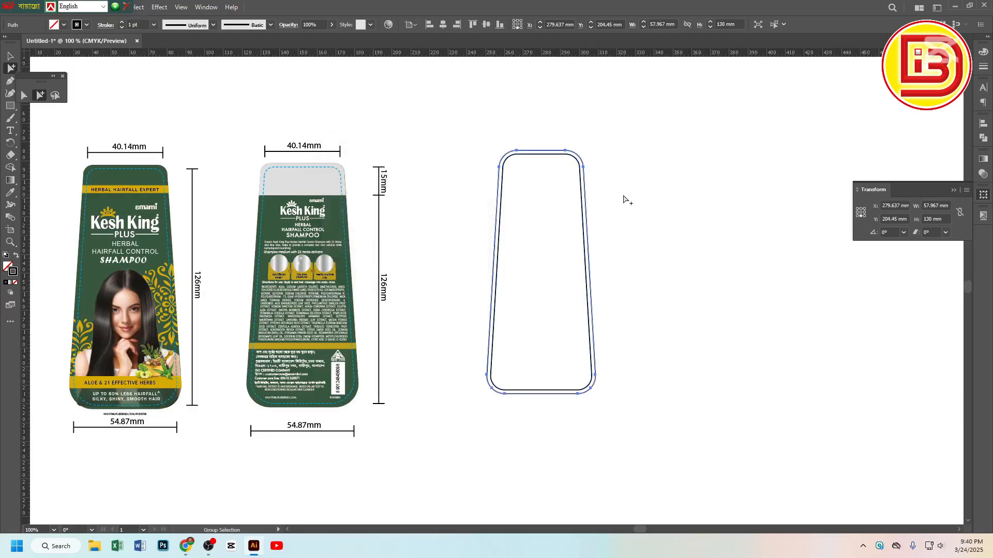
Recolour the stroke of the outer offset outline magenta
left_click(983, 52)
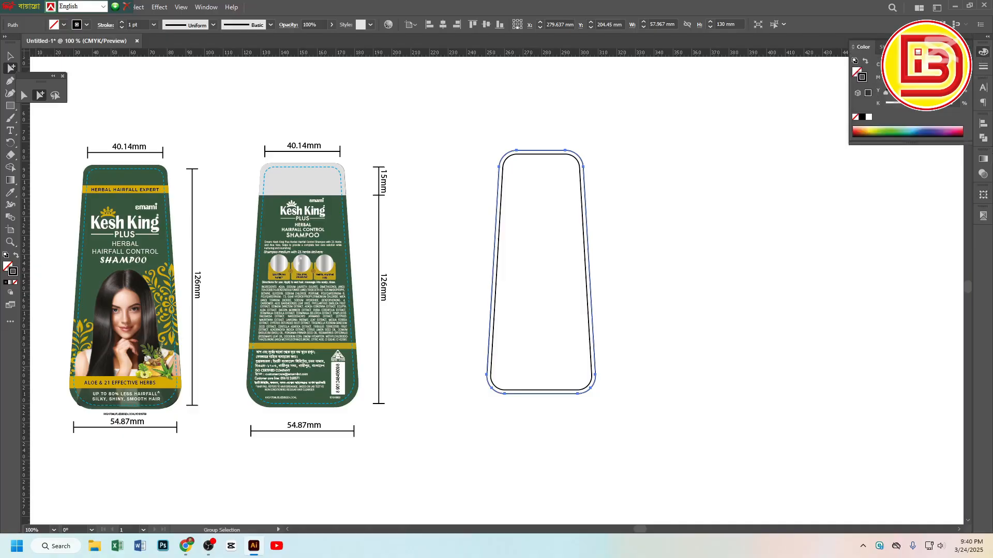
left_click_drag(923, 110, 882, 109)
left_click(720, 122)
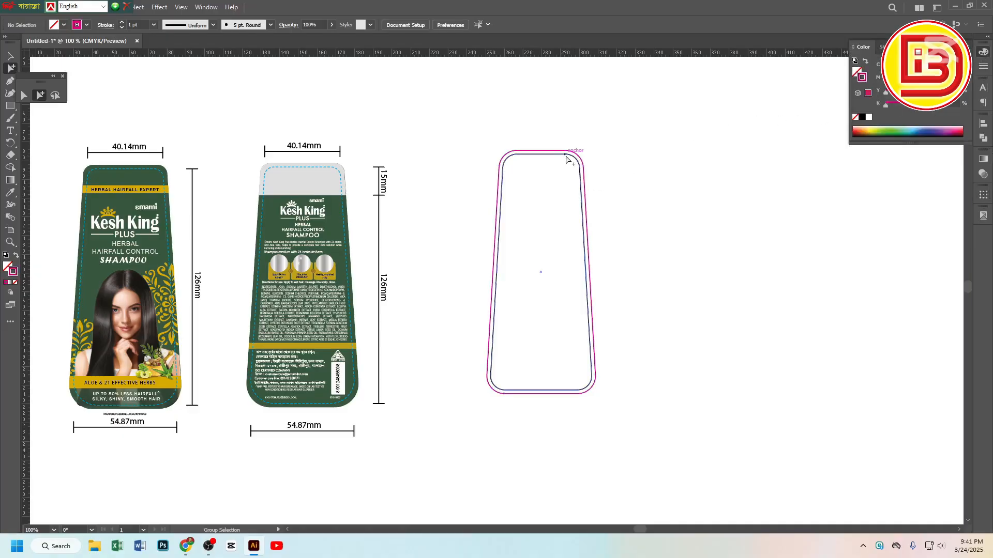
Add an inner outline inside the original rounded tapered shape with Offset Path at -3 mm and Miter joins
left_click(567, 154)
left_click_drag(528, 160, 635, 214)
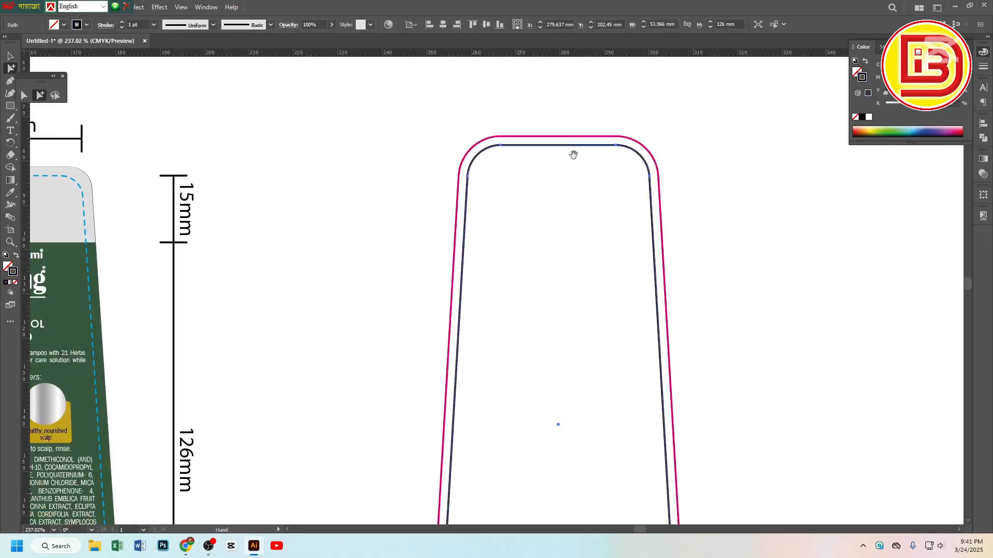
left_click(489, 333, "alt")
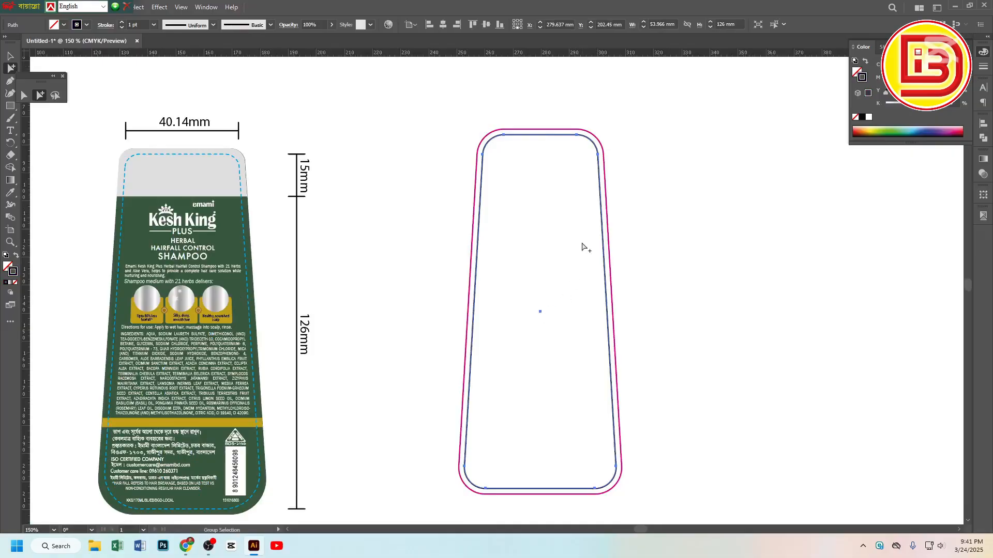
left_click(647, 195)
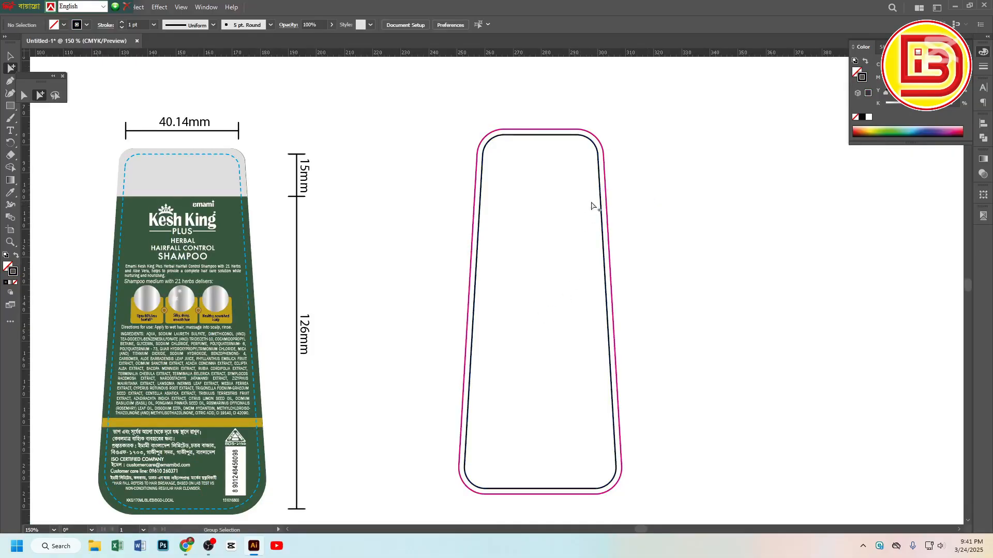
left_click(600, 206)
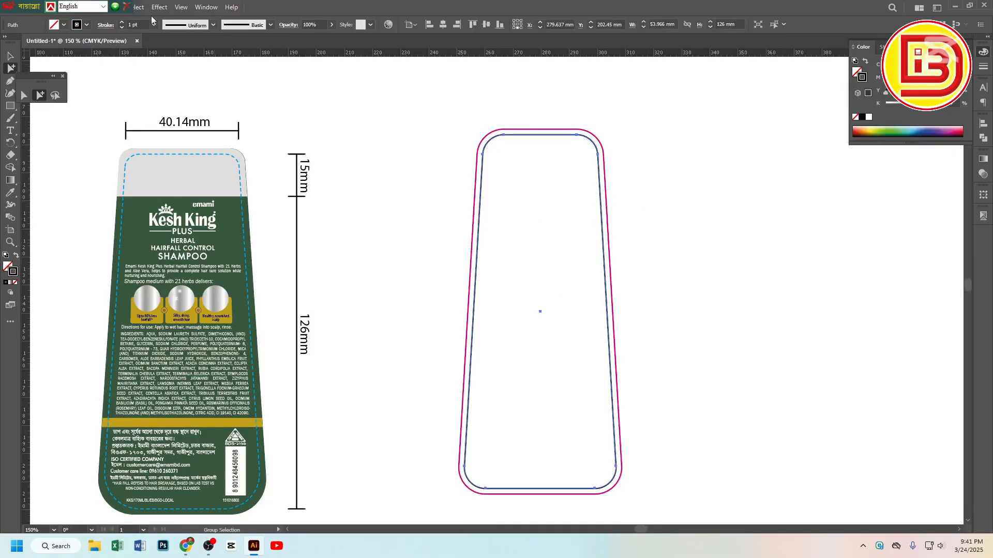
left_click(136, 7)
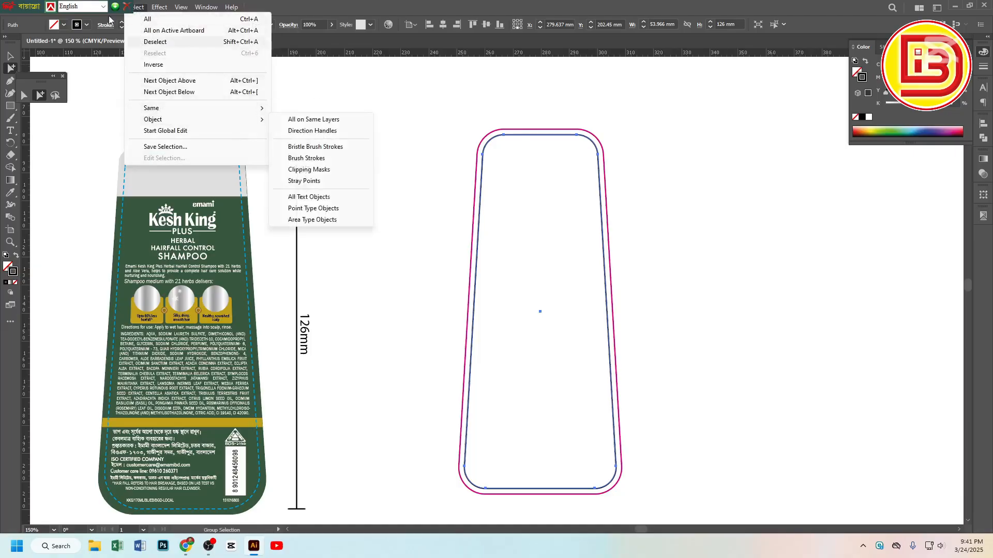
mouse_move(115, 11)
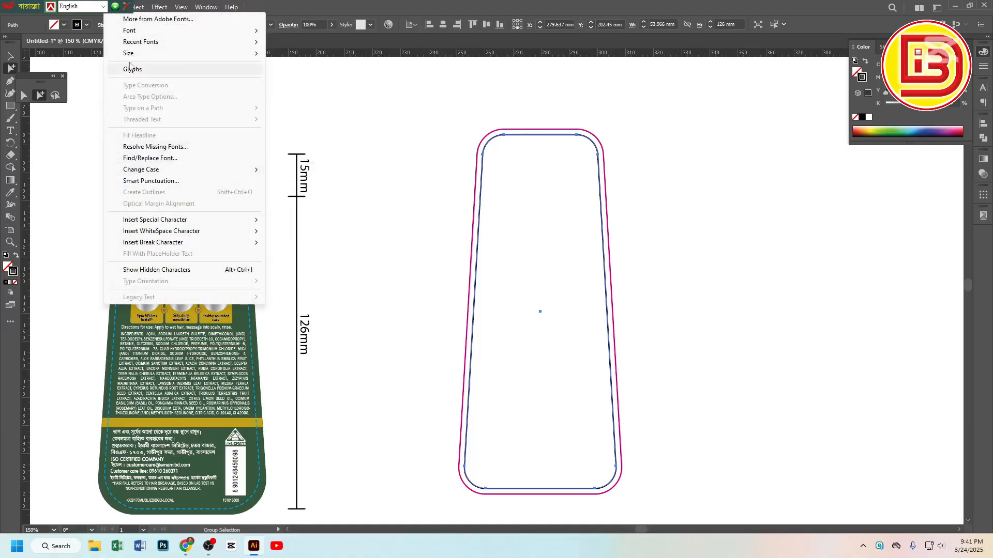
mouse_move(119, 258)
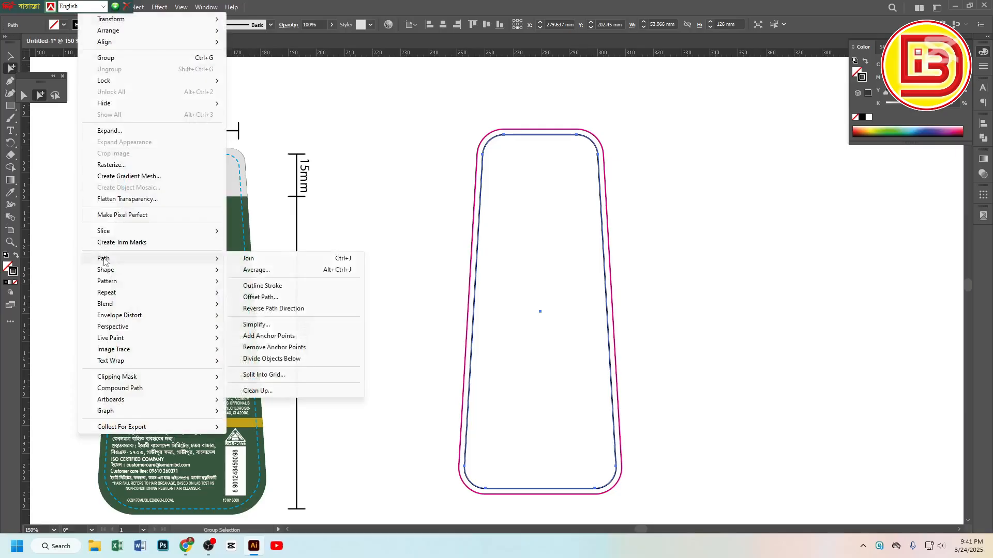
left_click(265, 298)
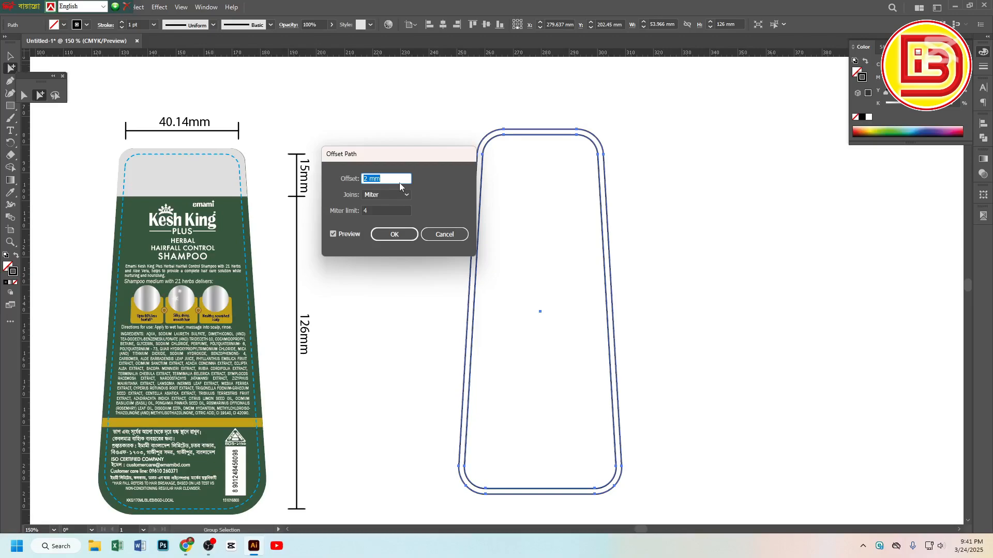
type("-3 mm")
key("Tab")
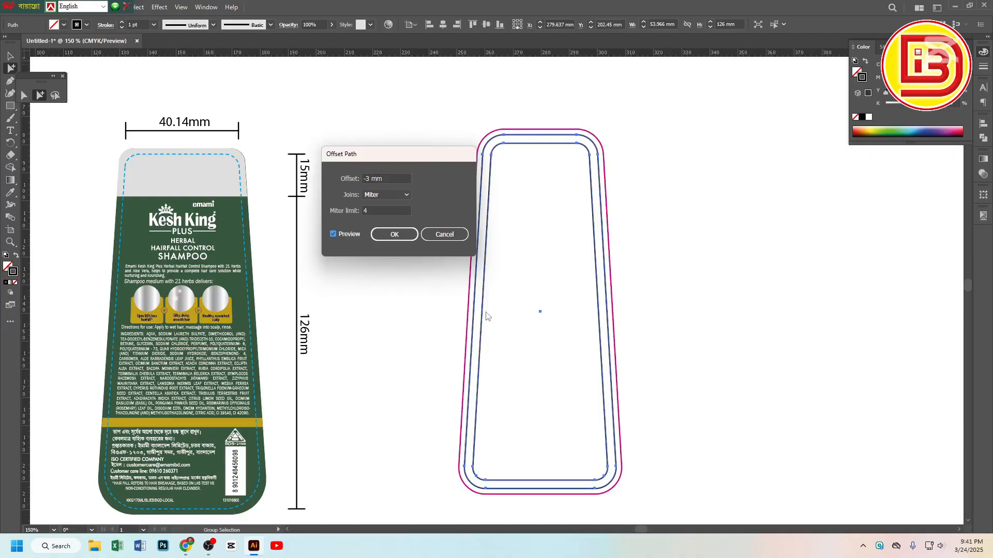
left_click(394, 235)
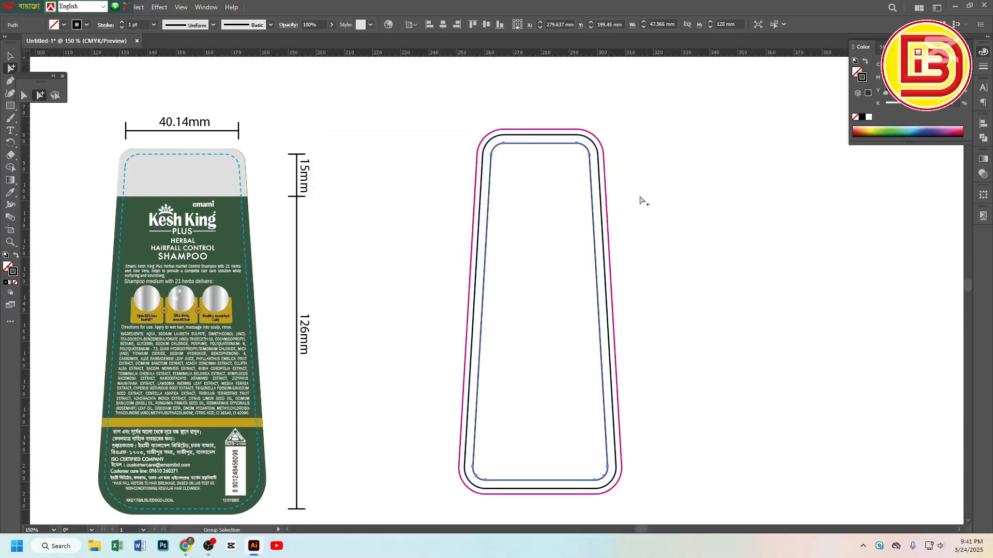
Select all three nested tapered outlines and convert them into guides
key("ctrl")
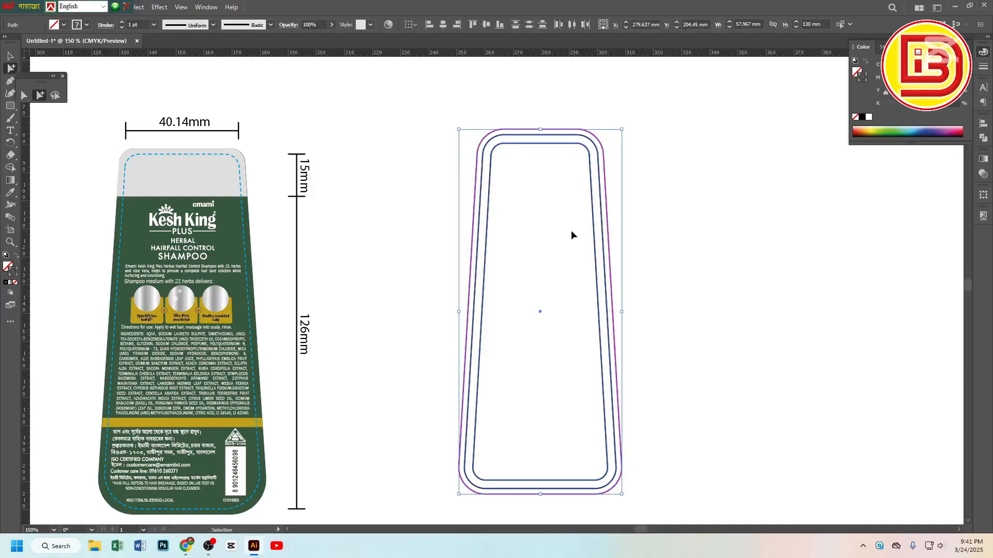
left_click(10, 55)
right_click(539, 143)
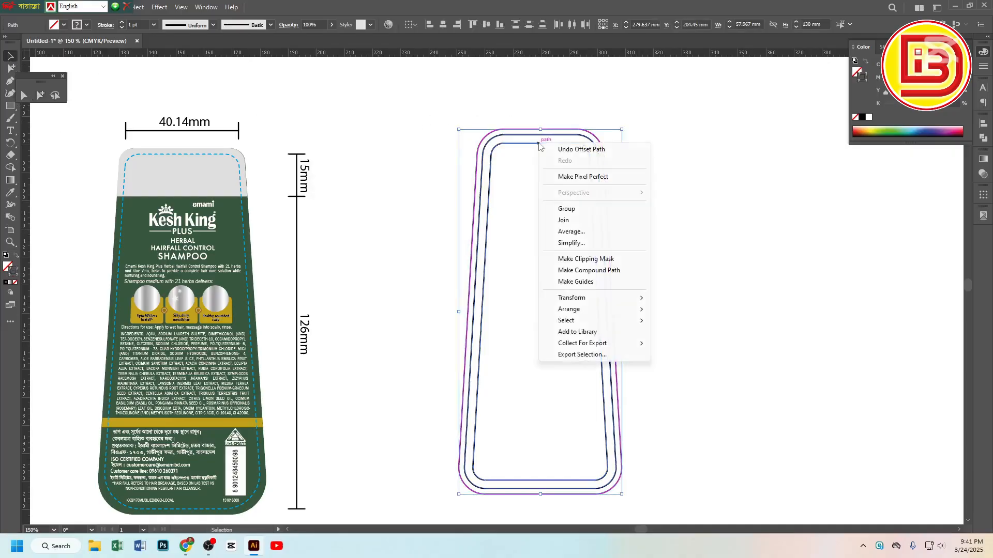
left_click(577, 286)
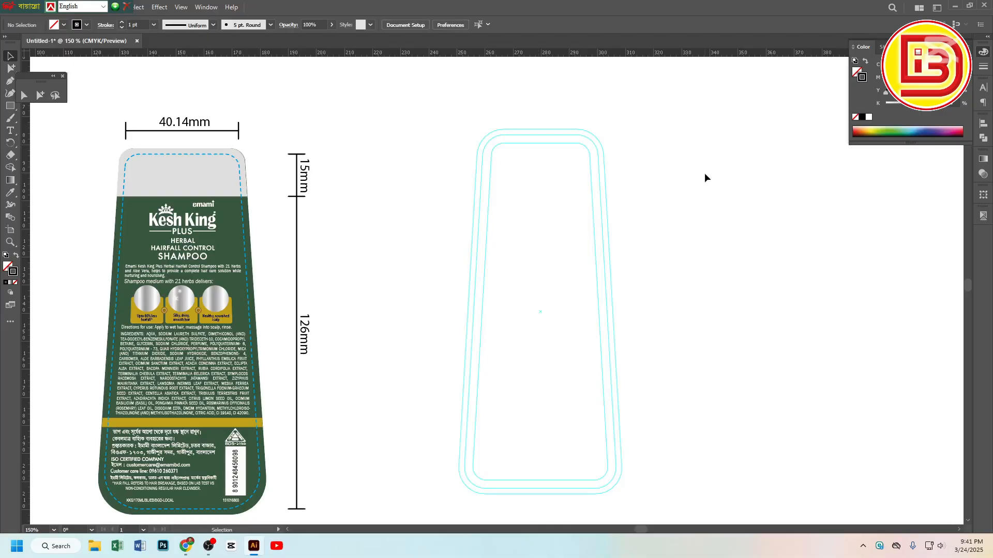
Examine the outer, middle and inner tapered guides by selecting them one after another
left_click_drag(522, 138, 619, 228)
left_click_drag(488, 98, 605, 147)
left_click(600, 134)
left_click(607, 177)
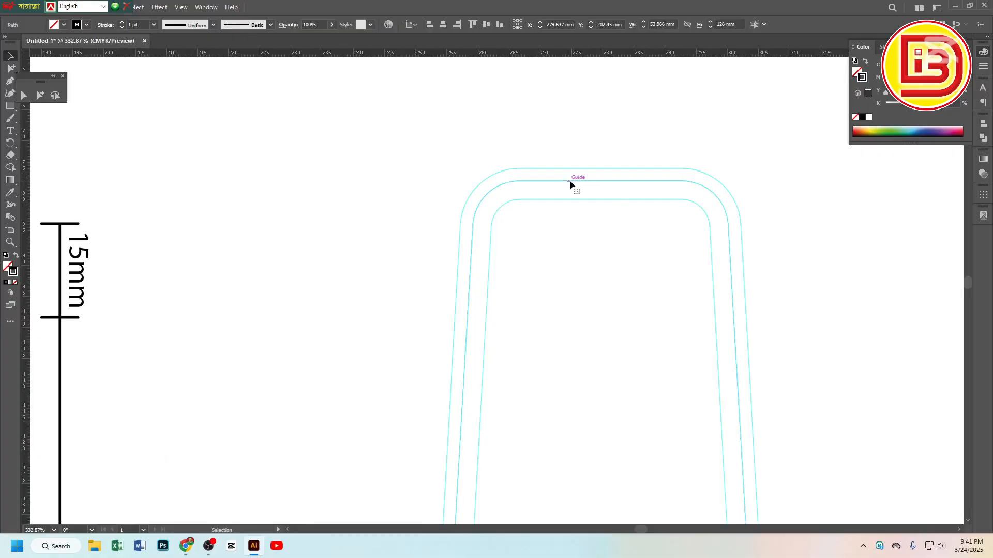
left_click(593, 175)
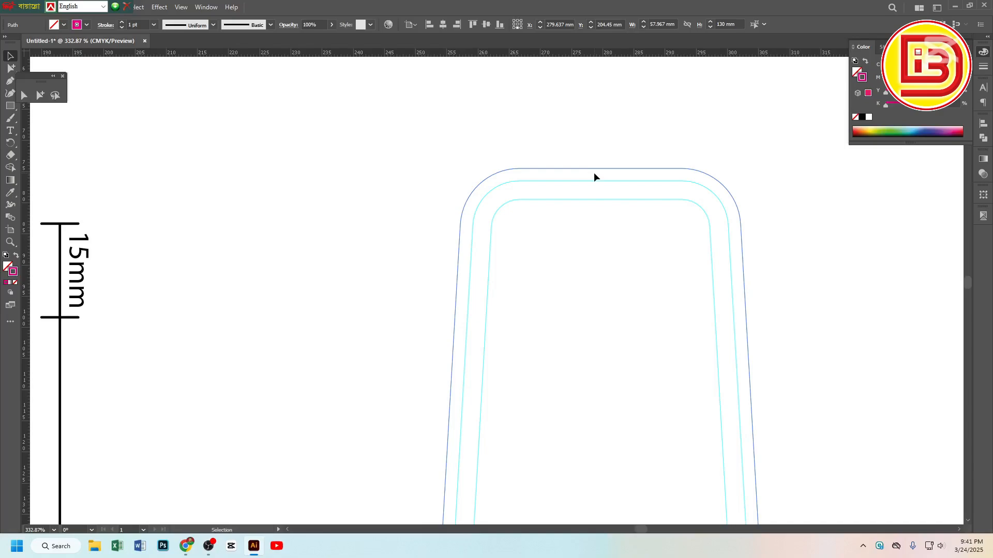
left_click(471, 375, "ctrl+alt")
left_click(471, 375, "ctrl+alt")
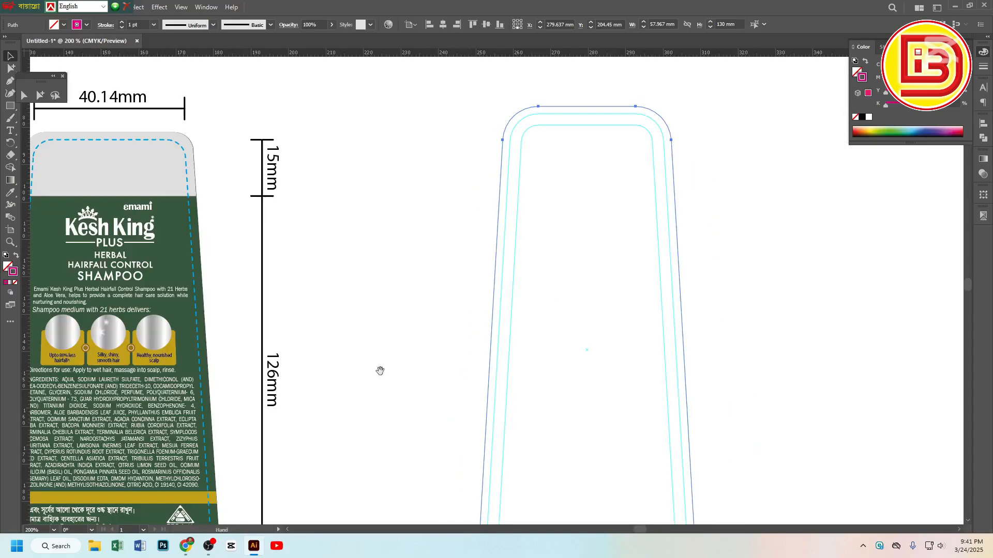
left_click_drag(215, 269, 380, 183)
left_click_drag(649, 195, 526, 277)
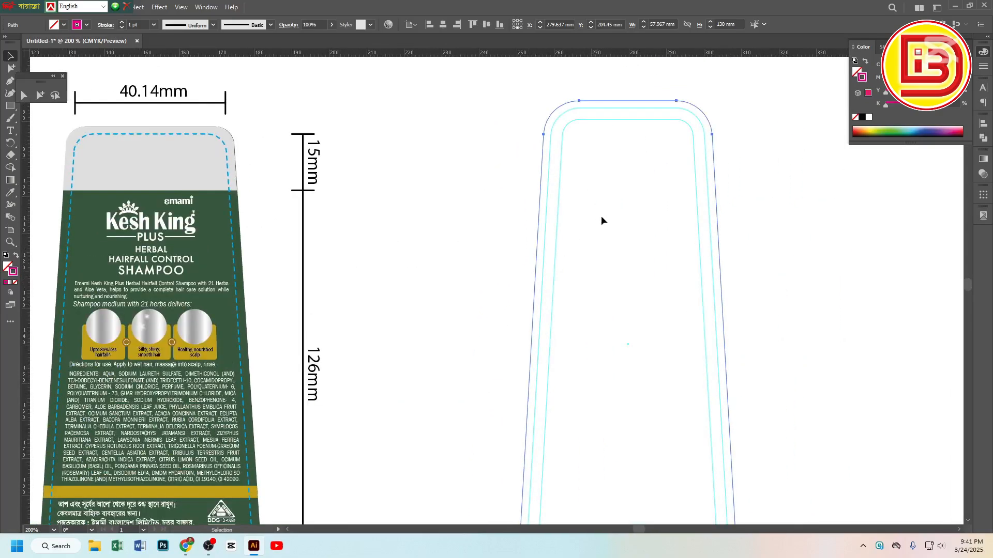
left_click_drag(599, 124, 597, 118)
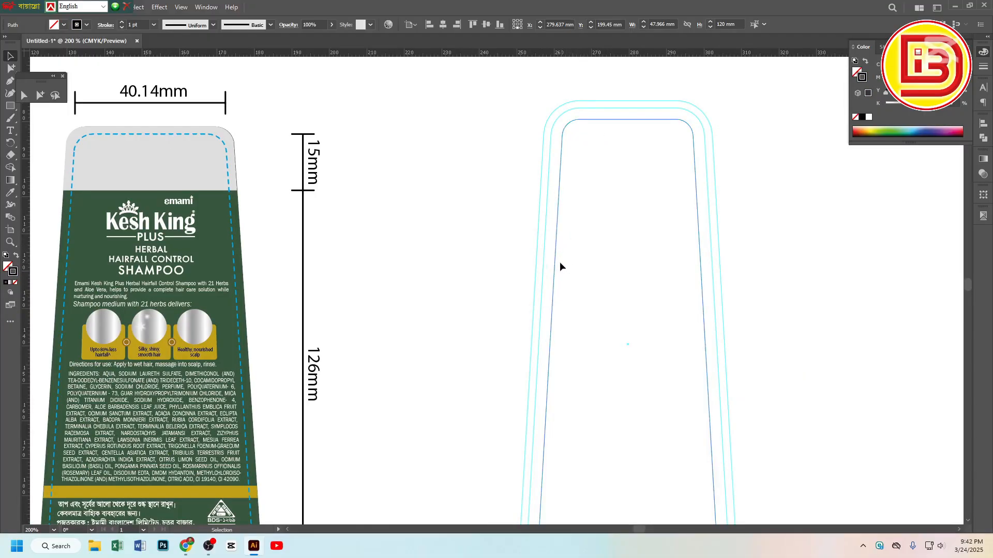
left_click_drag(748, 154, 659, 229)
Lock the three tapered guides so they cannot be selected or moved
key("ctrl+5")
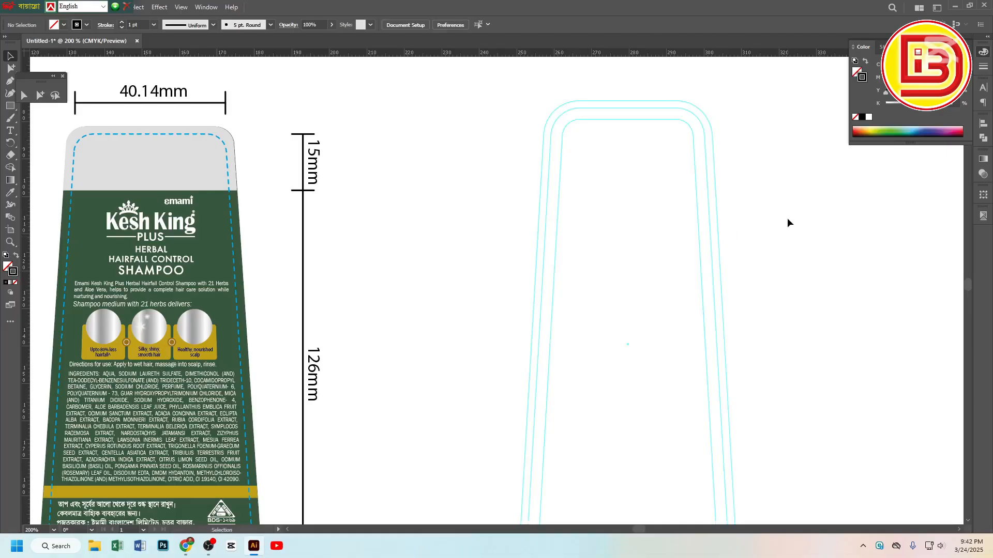
right_click(787, 220)
left_click(821, 331)
left_click(616, 381, "ctrl+alt")
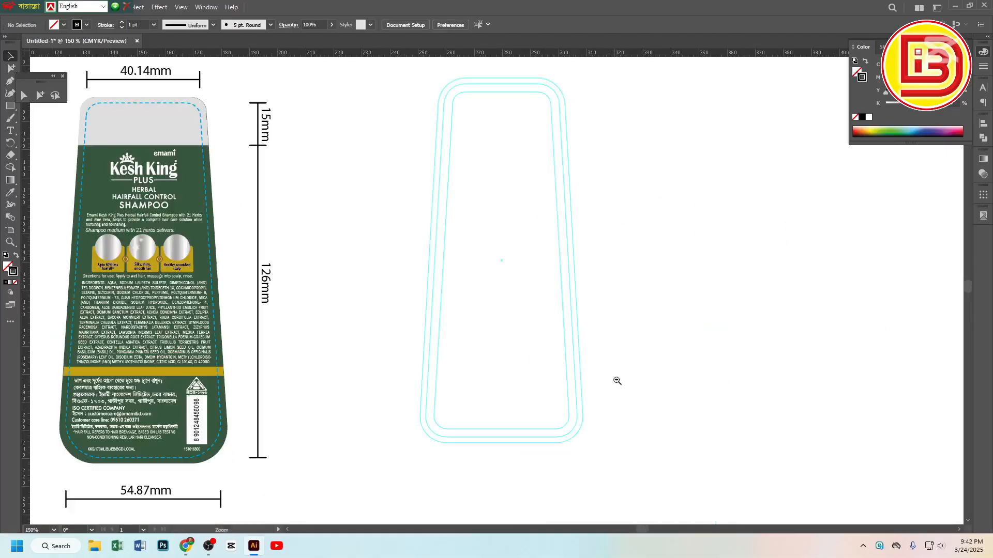
left_click(616, 381, "ctrl+alt")
left_click_drag(455, 334, 561, 372)
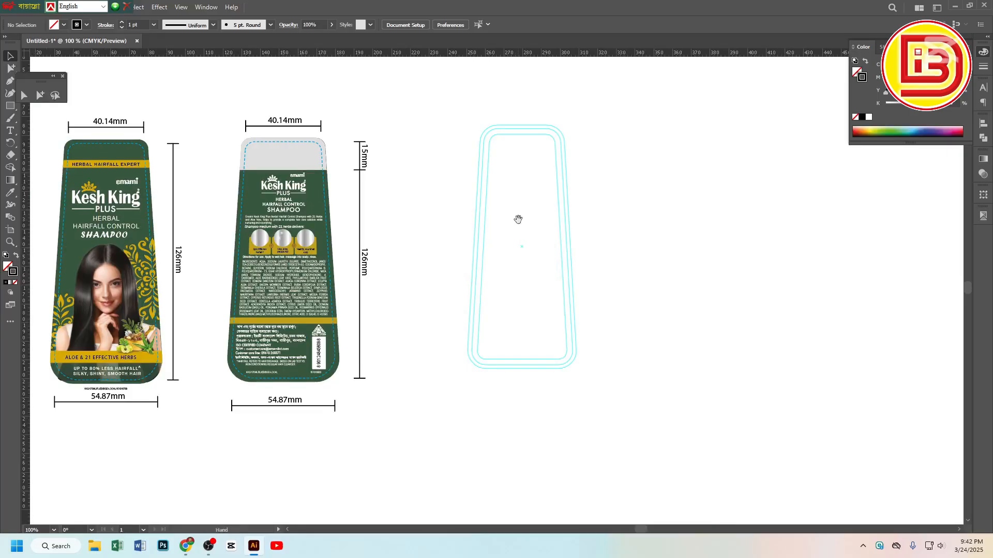
left_click_drag(481, 264, 506, 267)
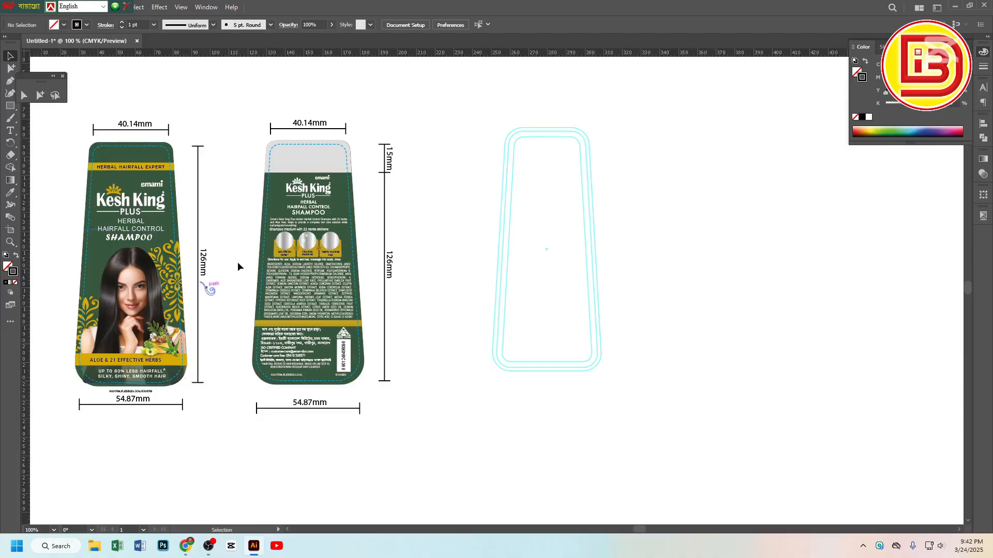
left_click(146, 330)
left_click_drag(146, 330, 517, 304)
key("ctrl+z")
Copy the woman's photo from the front label and position it inside the lower part of the tapered guides
left_click_drag(86, 341, 543, 302)
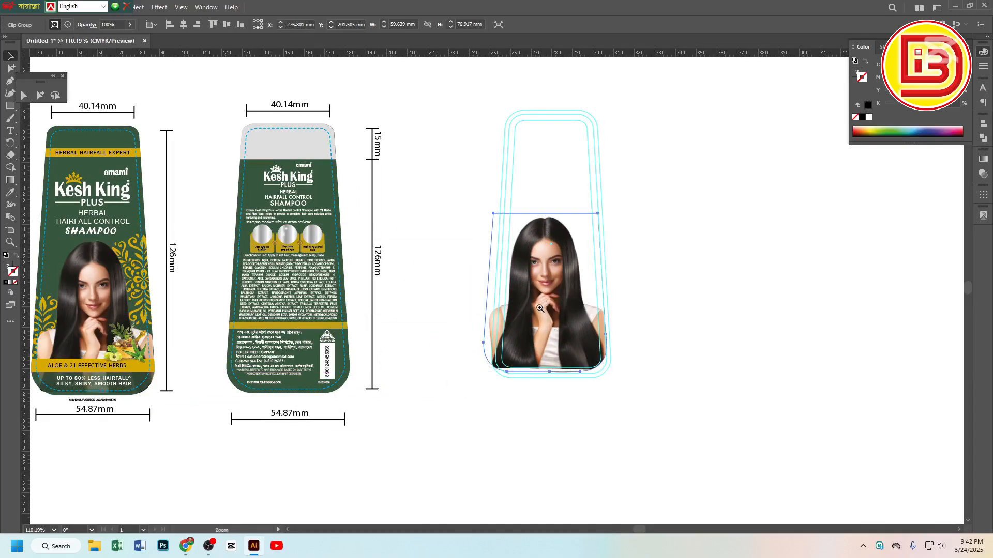
scroll(542, 306, "up", 1)
left_click_drag(556, 344, 561, 344)
scroll(560, 343, "up", 4)
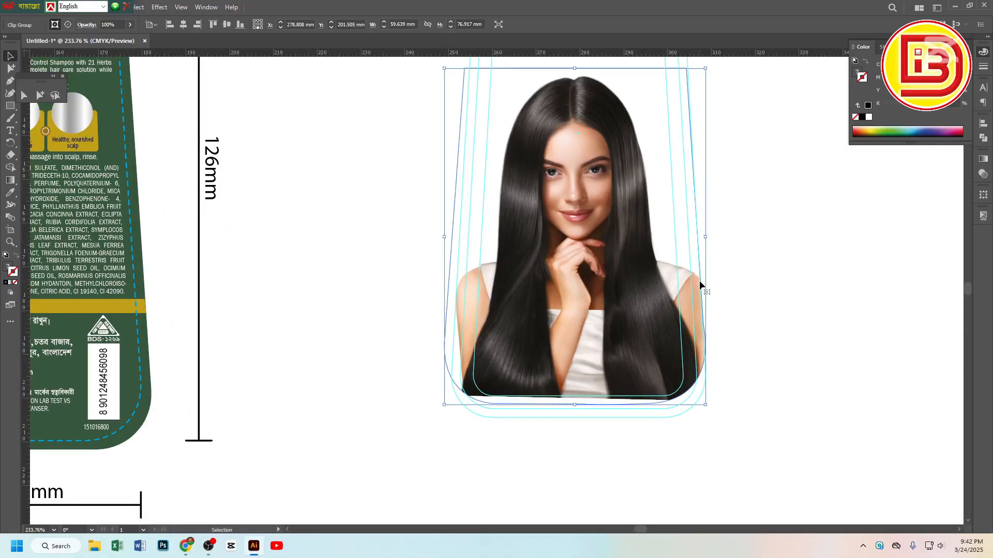
left_click(741, 279)
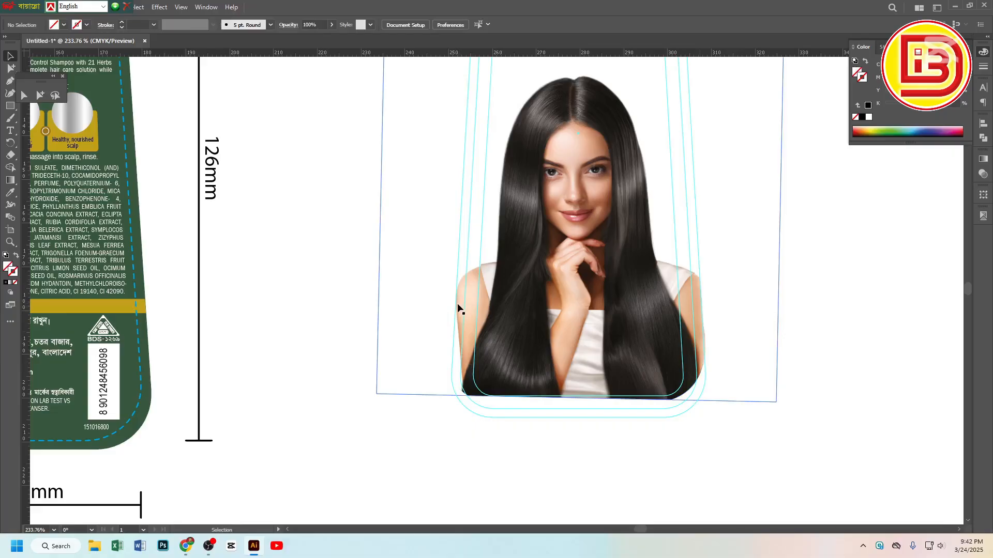
left_click(486, 306, "ctrl+alt")
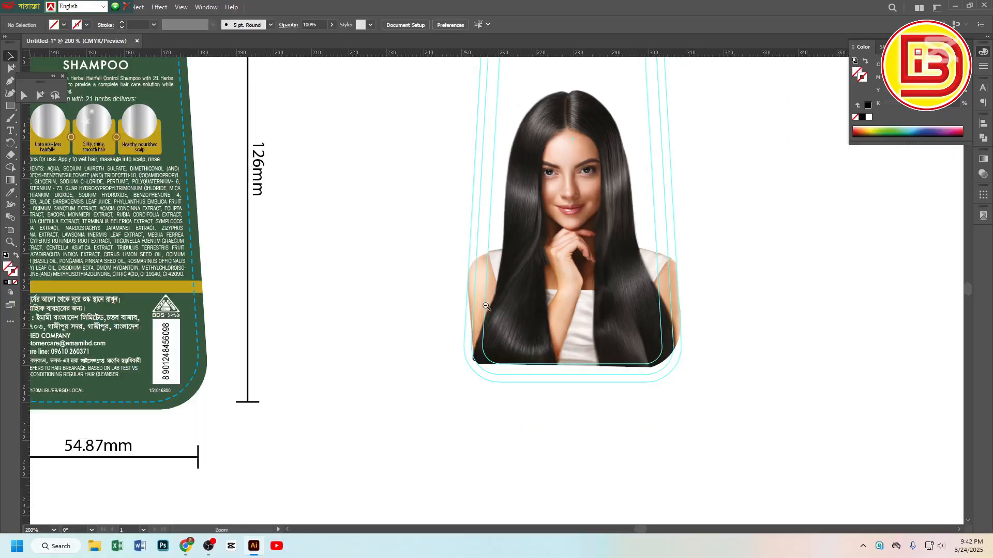
left_click(487, 306, "ctrl+alt")
left_click_drag(467, 312, 579, 326)
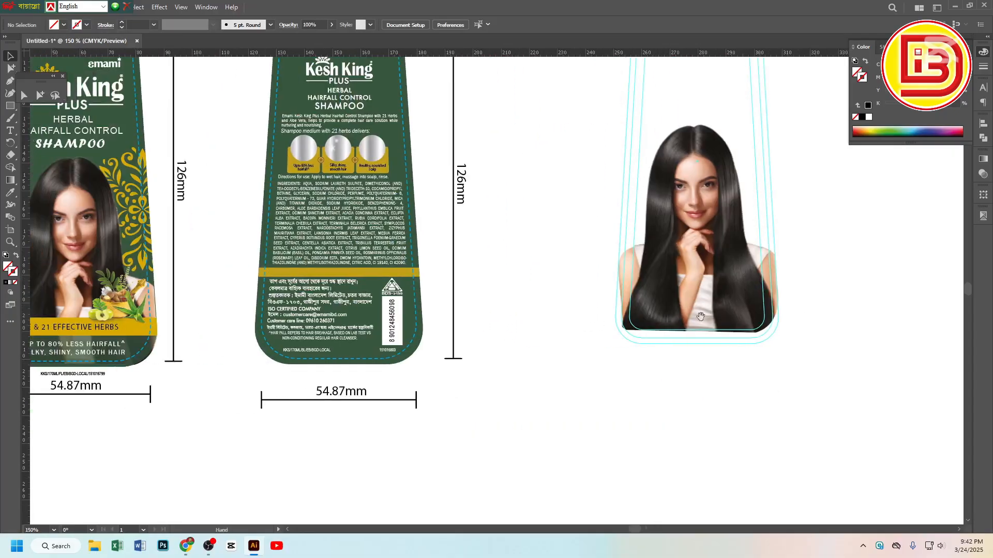
left_click(575, 311, "ctrl+alt")
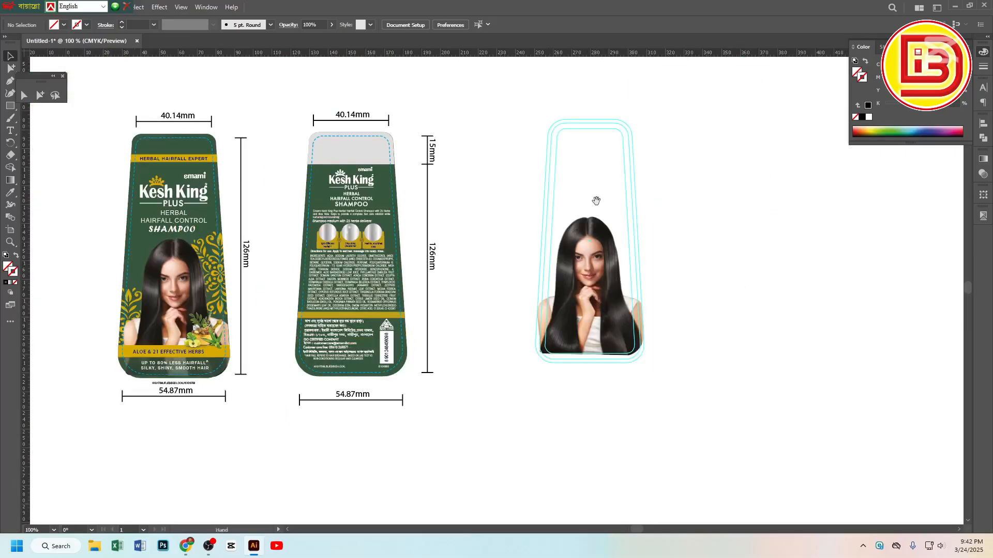
Switch to the Group Selection tool and unlock the tapered guides
left_click(39, 95)
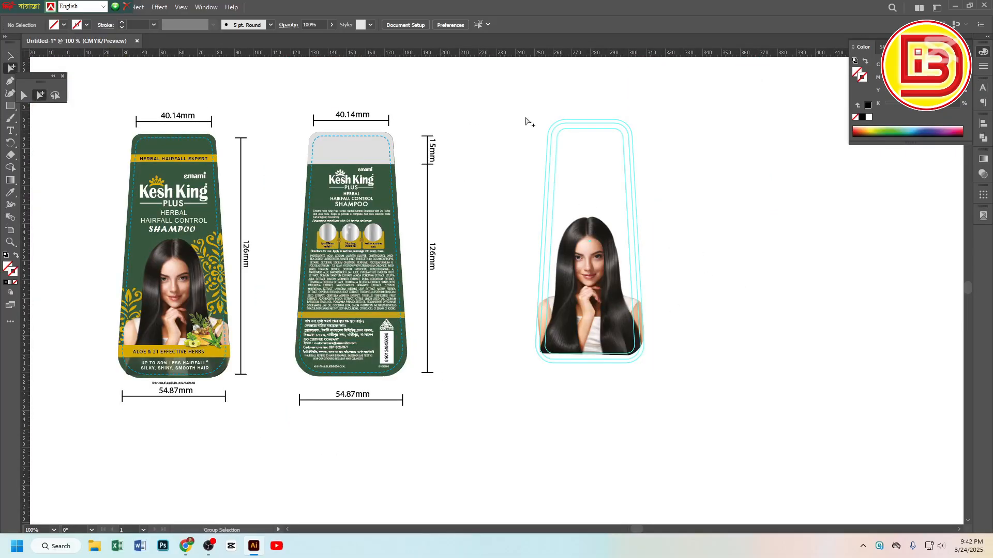
key("ctrl+space")
left_click(628, 131)
right_click(639, 148)
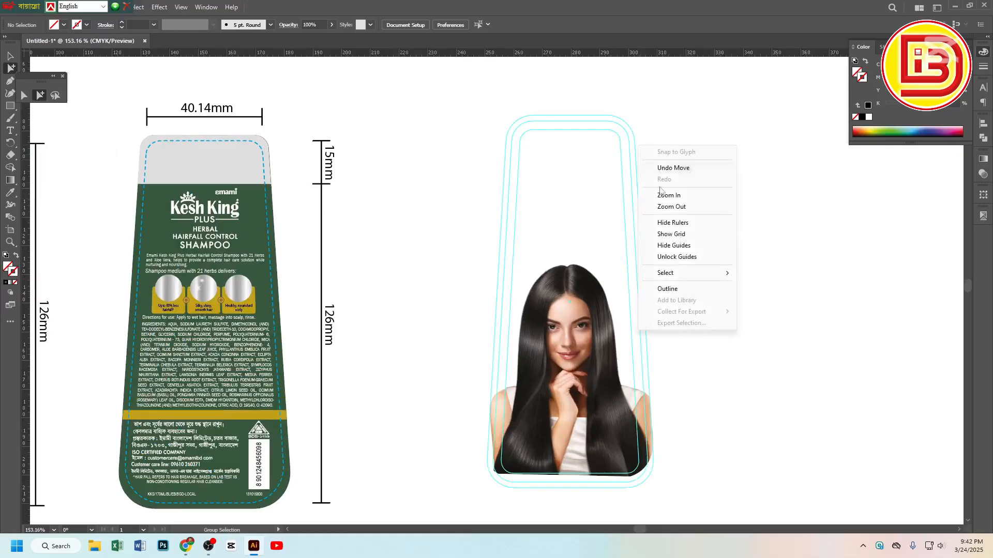
left_click(667, 257)
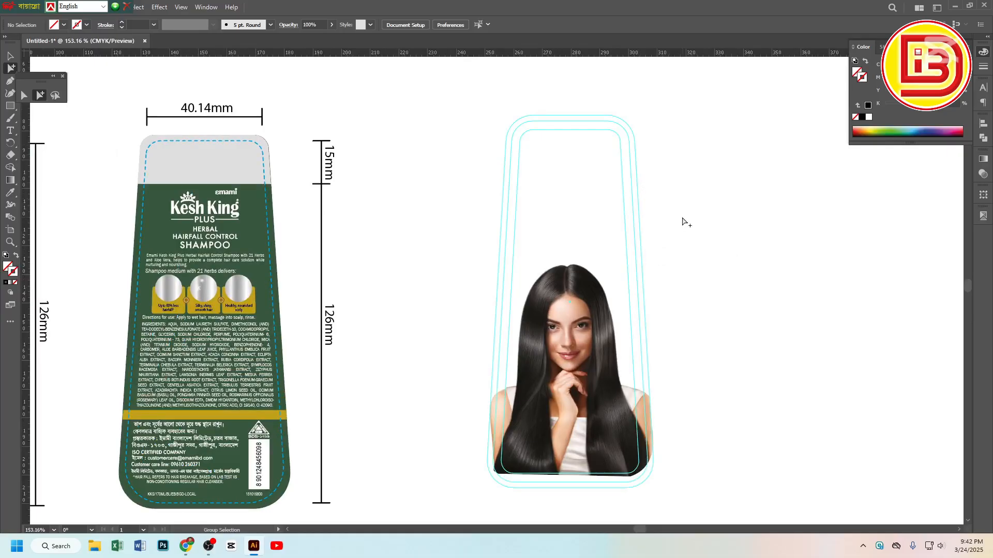
Copy the outermost tapered guide and release it back into an ordinary editable path
left_click(639, 220)
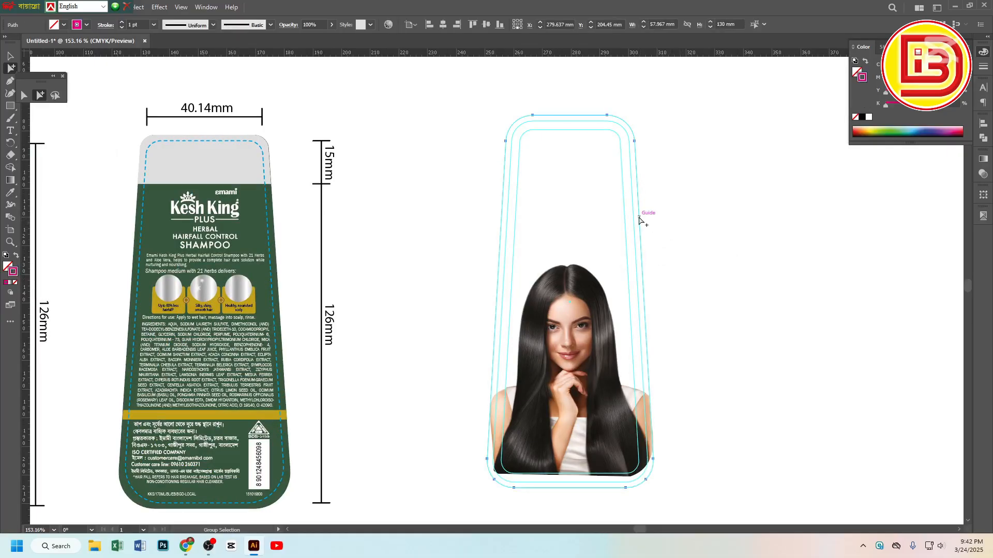
key("ctrl+c")
key("ctrl+alt+5")
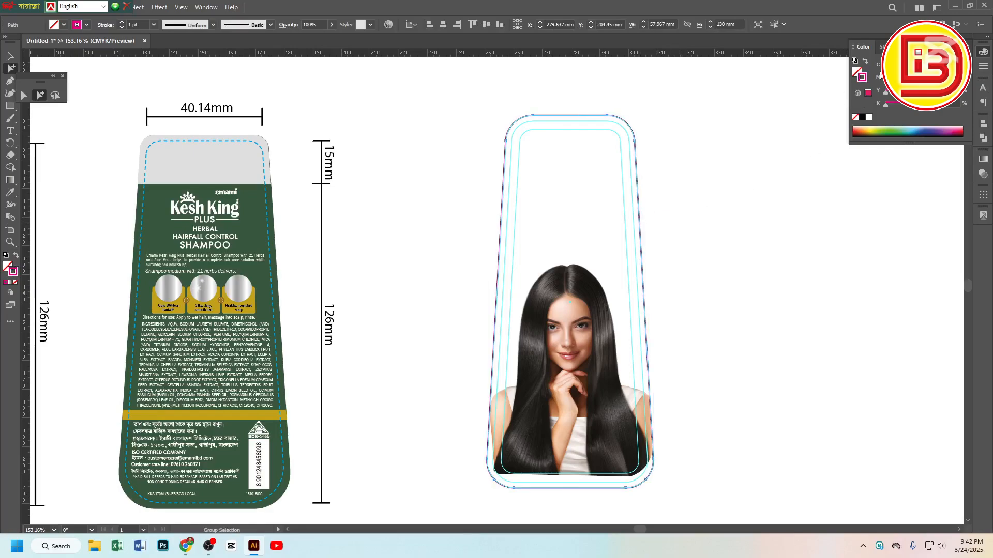
Fill the released outer tapered path with the dark green sampled from the reference back label, leaving it without a stroke
left_click(864, 62)
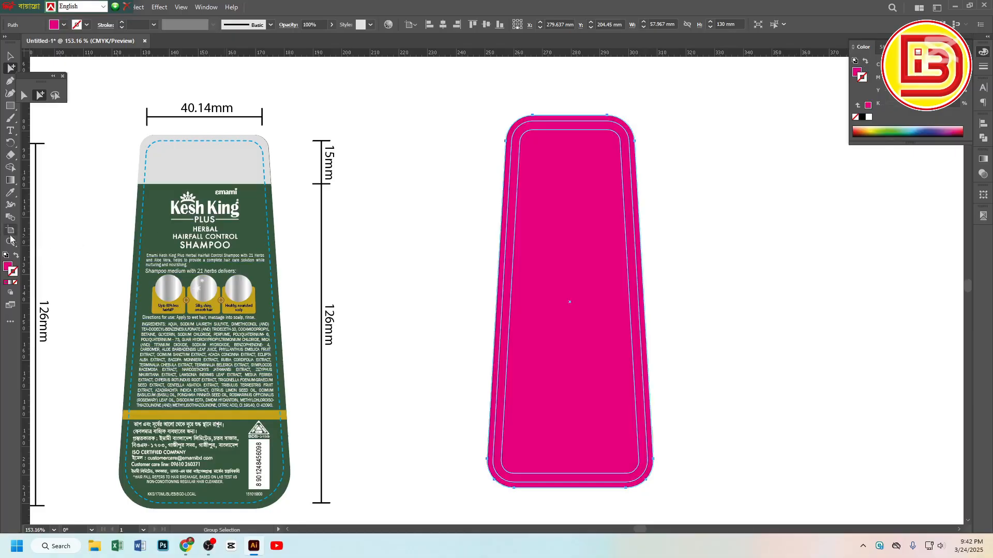
left_click(10, 193)
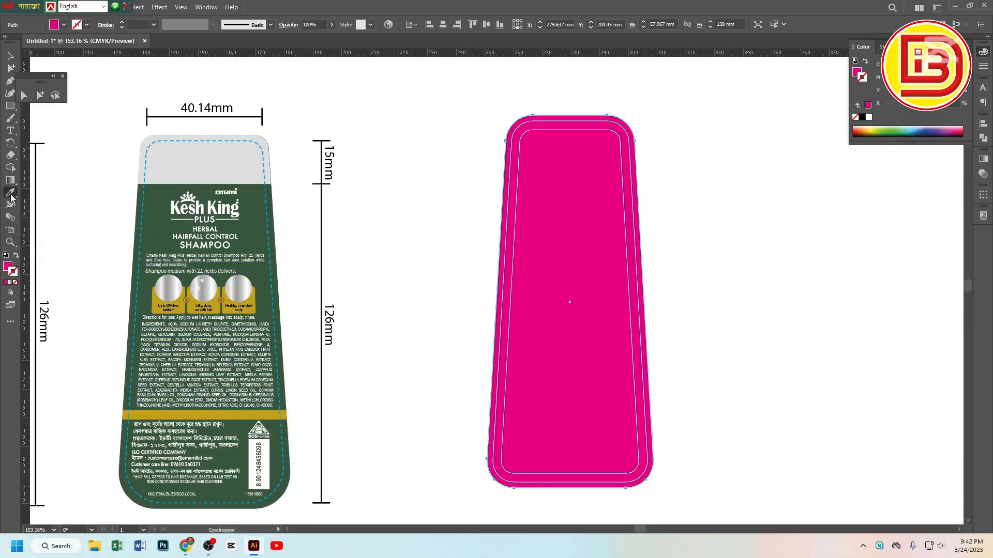
left_click(257, 195)
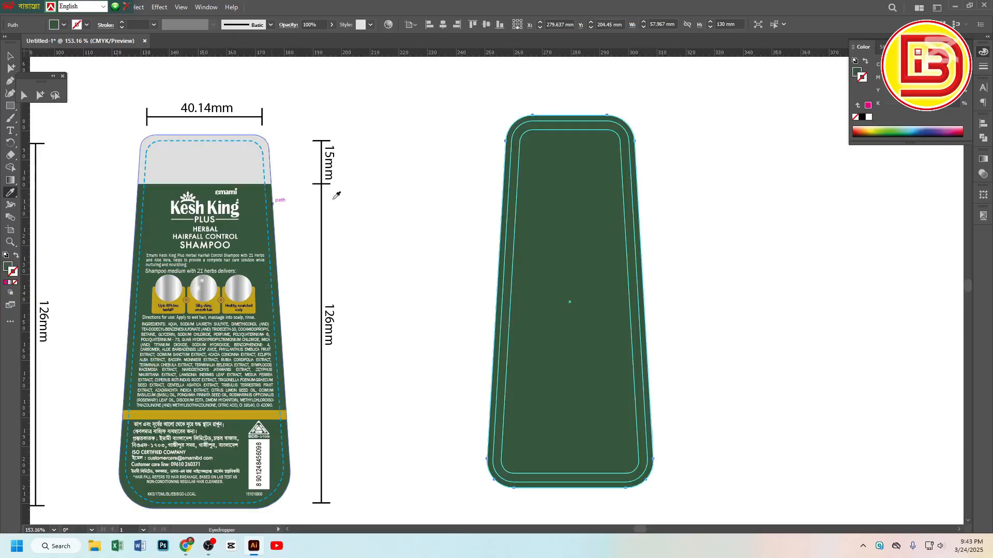
Try to send the green tapered shape behind the woman's photo
left_click(11, 58)
right_click(579, 212)
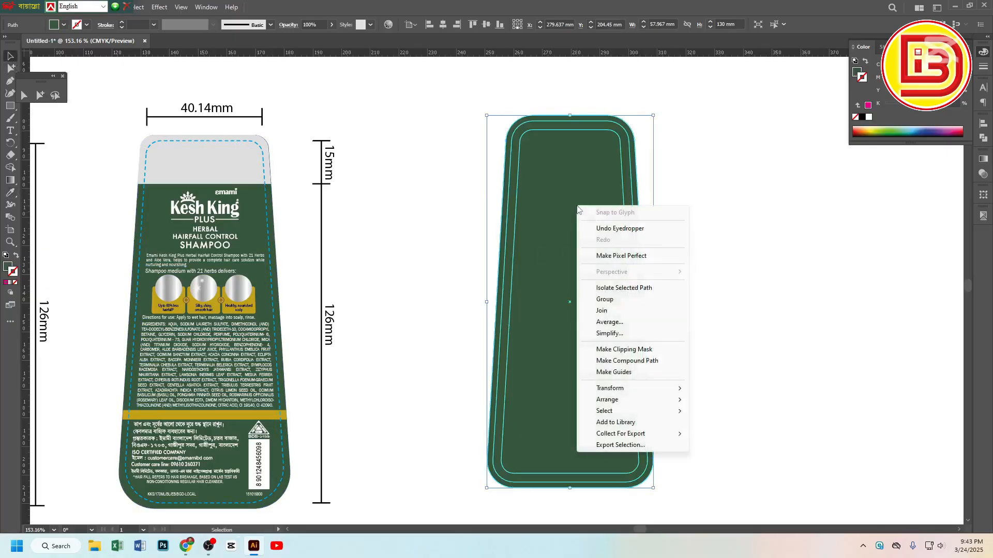
mouse_move(621, 399)
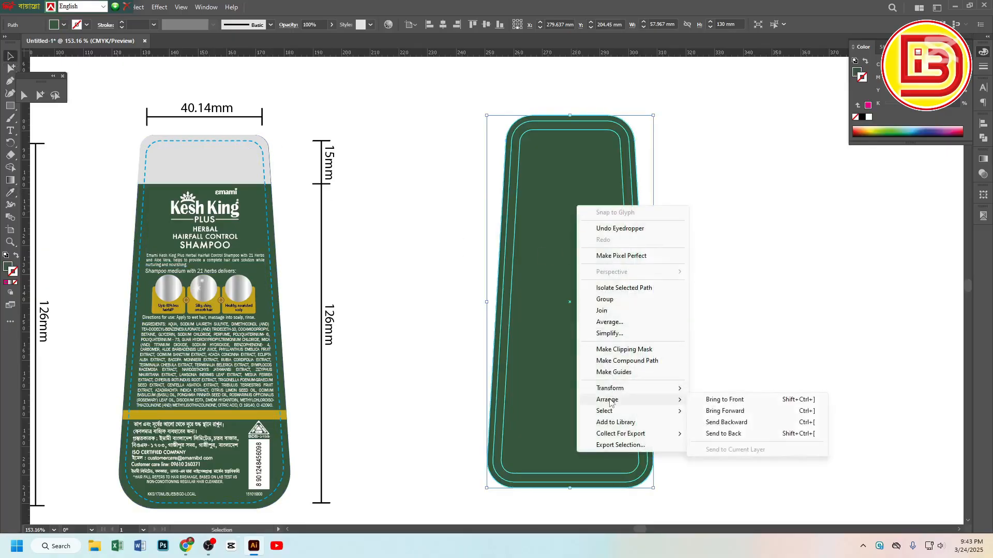
left_click(722, 436)
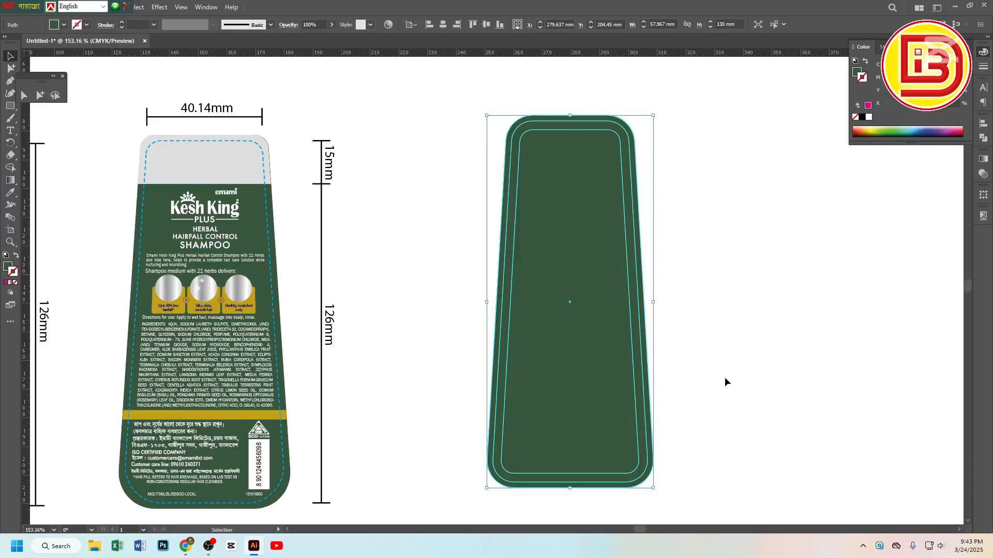
left_click(704, 296)
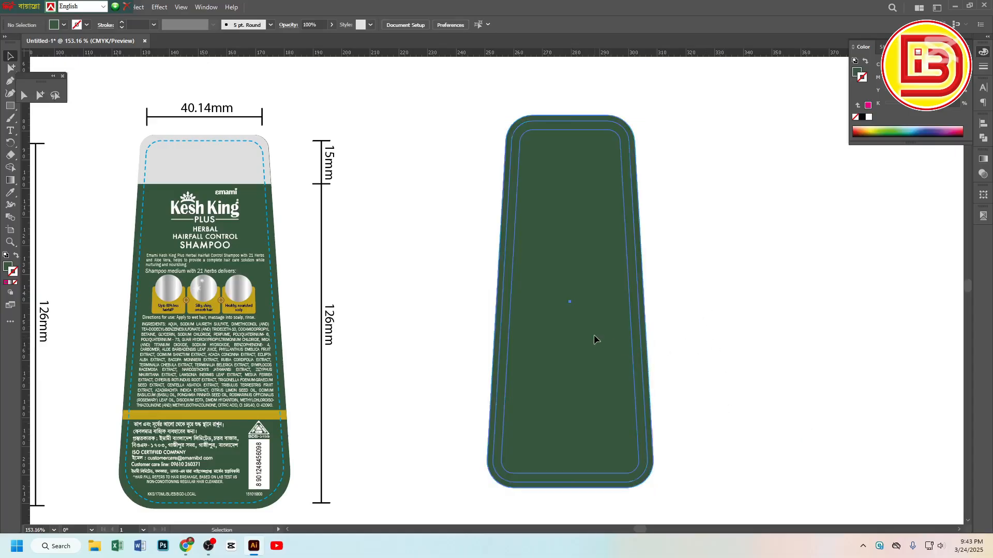
Ungroup the group containing the tapered guides, and send the green shape to the back behind the woman's photo
left_click(594, 335)
key("space")
right_click(564, 241)
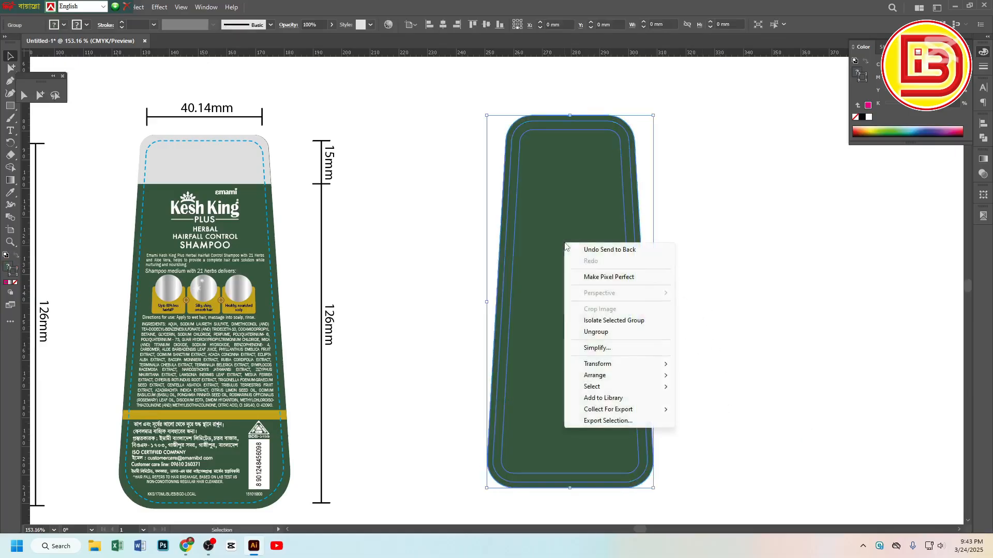
left_click(595, 332)
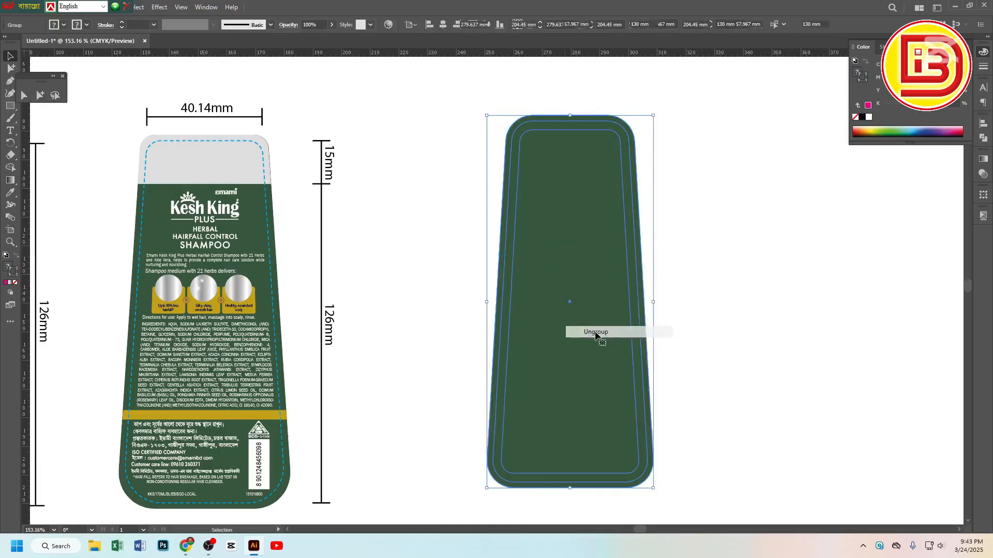
left_click(703, 313)
right_click(599, 205)
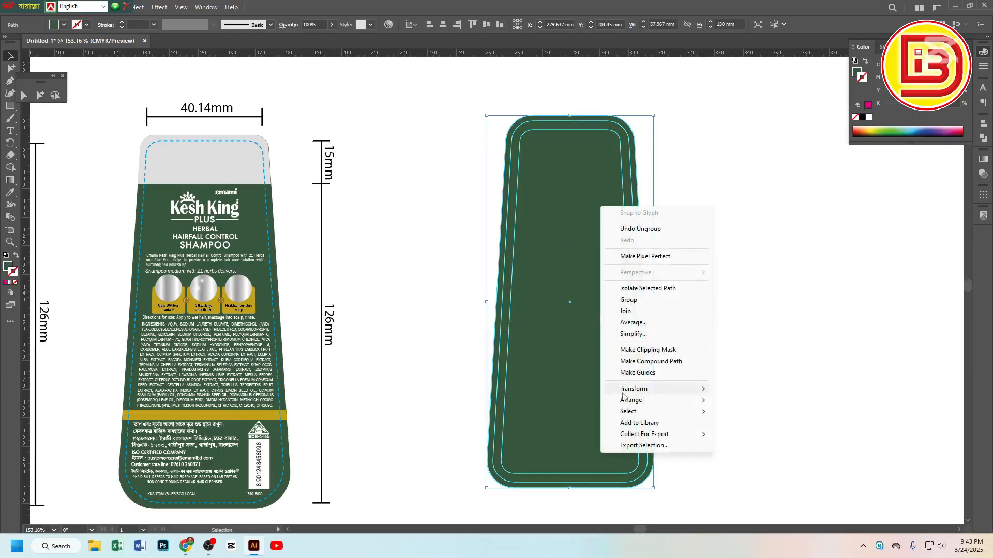
mouse_move(636, 403)
left_click(747, 435)
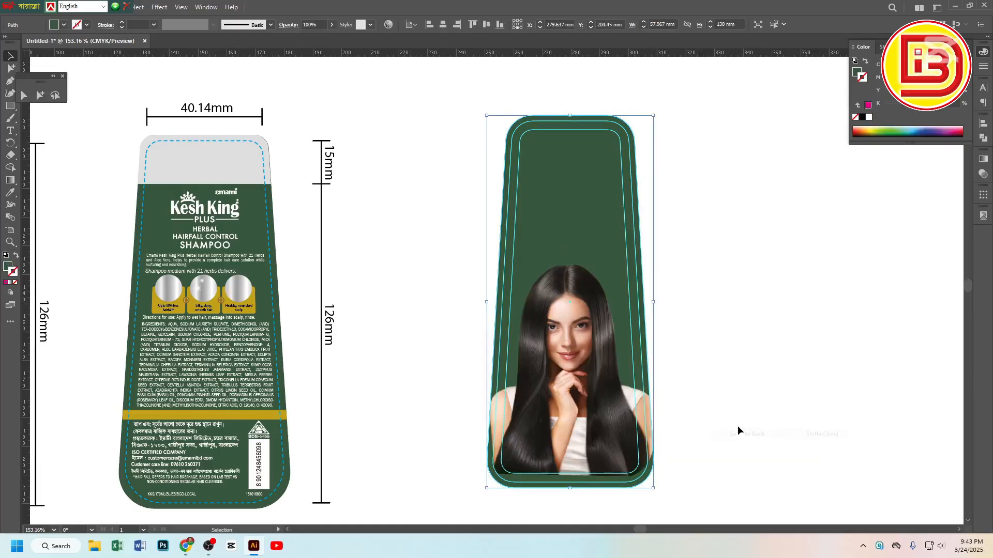
left_click(731, 349)
Copy the gold band with its text, the Kesh King logo and the product wording from the front label onto the green base's upper part
left_click_drag(519, 424, 604, 417)
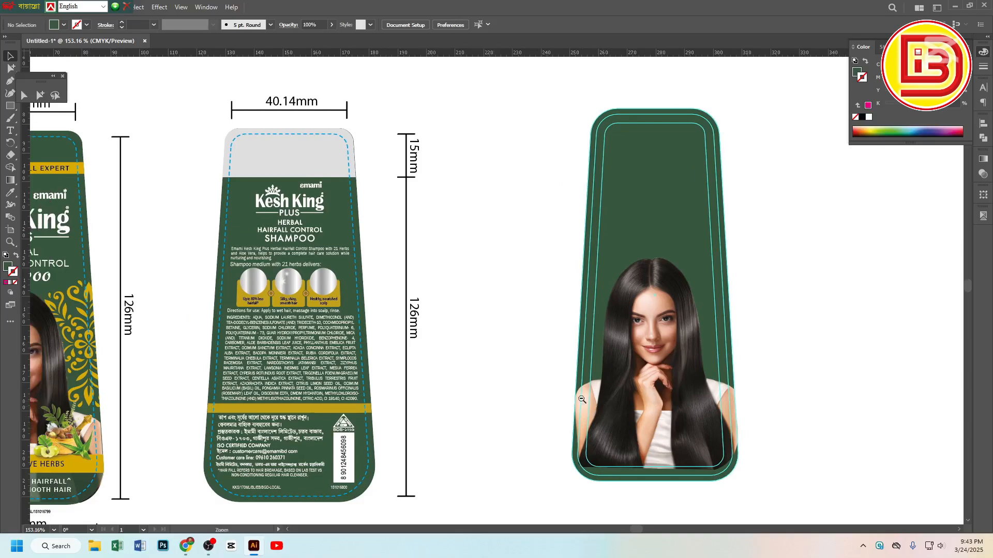
left_click(550, 391, "alt")
left_click_drag(549, 335, 557, 367)
left_click(160, 175)
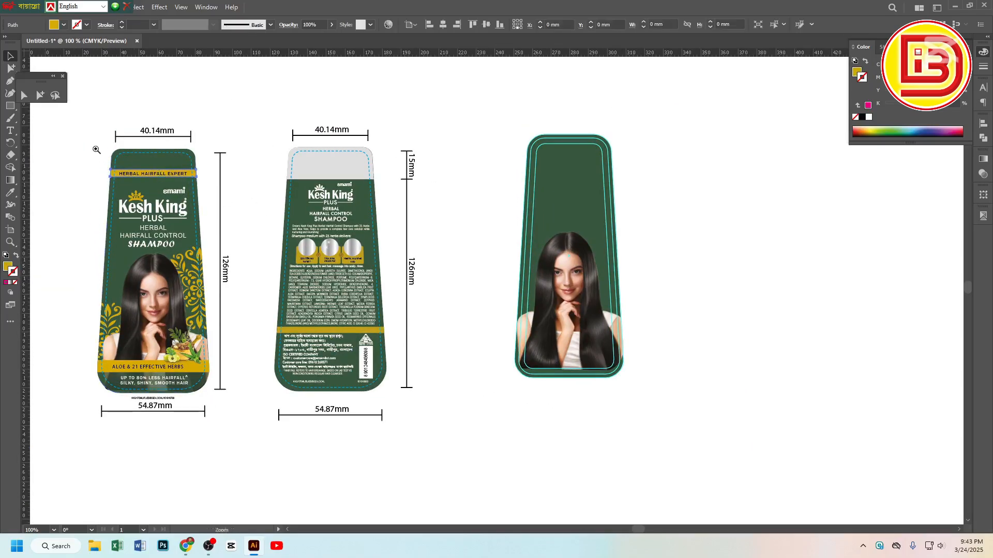
scroll(225, 209, "up", 3)
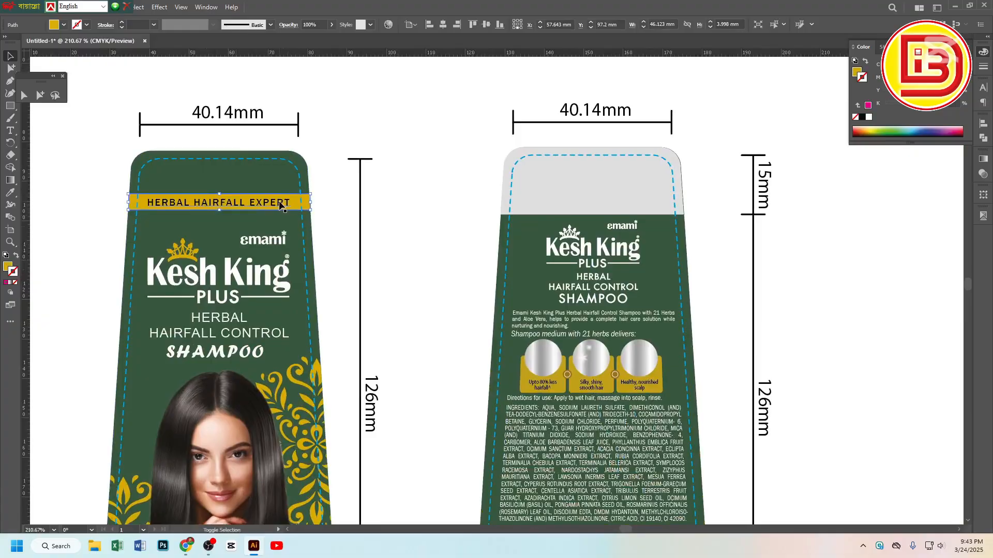
key("Delete")
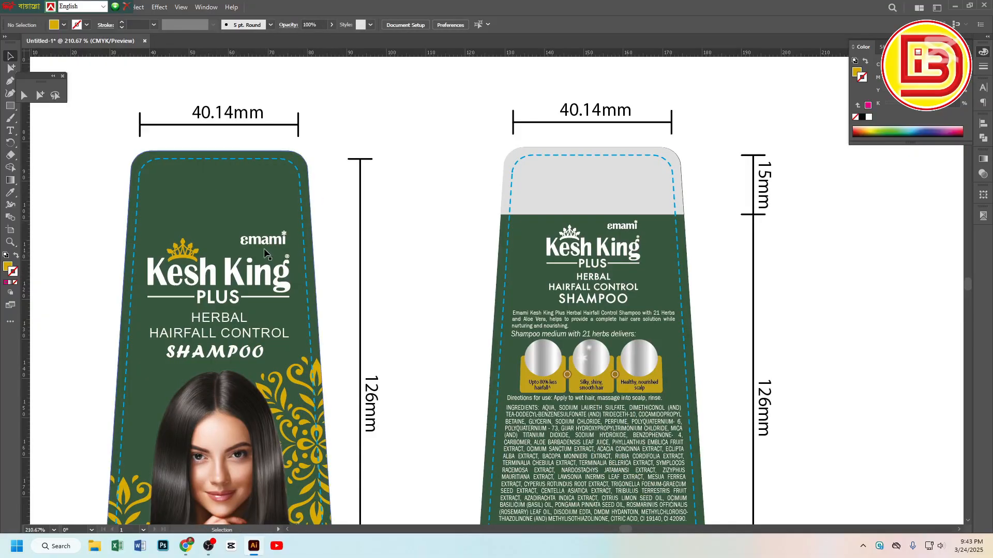
left_click(260, 246)
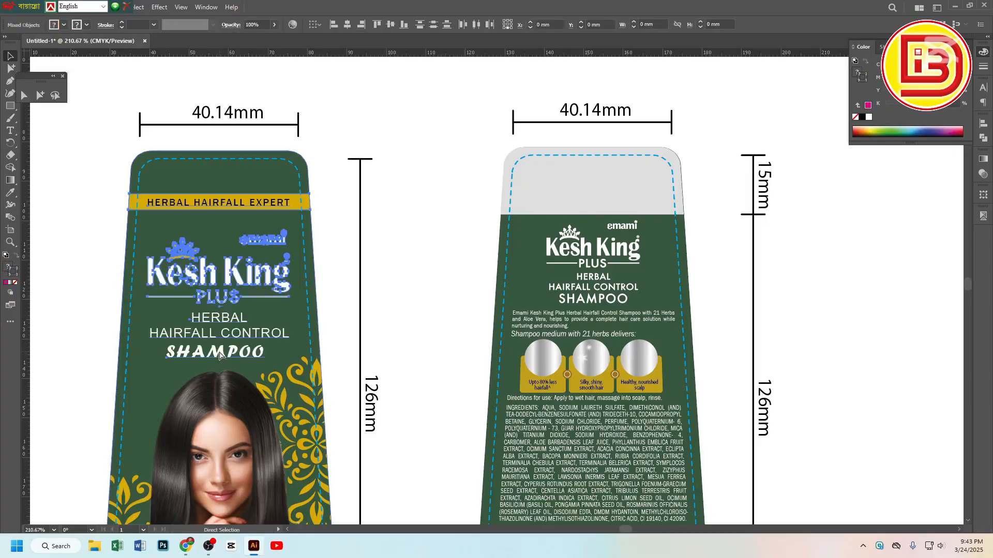
key("ctrl+z")
left_click(448, 277, "ctrl+alt")
left_click_drag(503, 315, 417, 302)
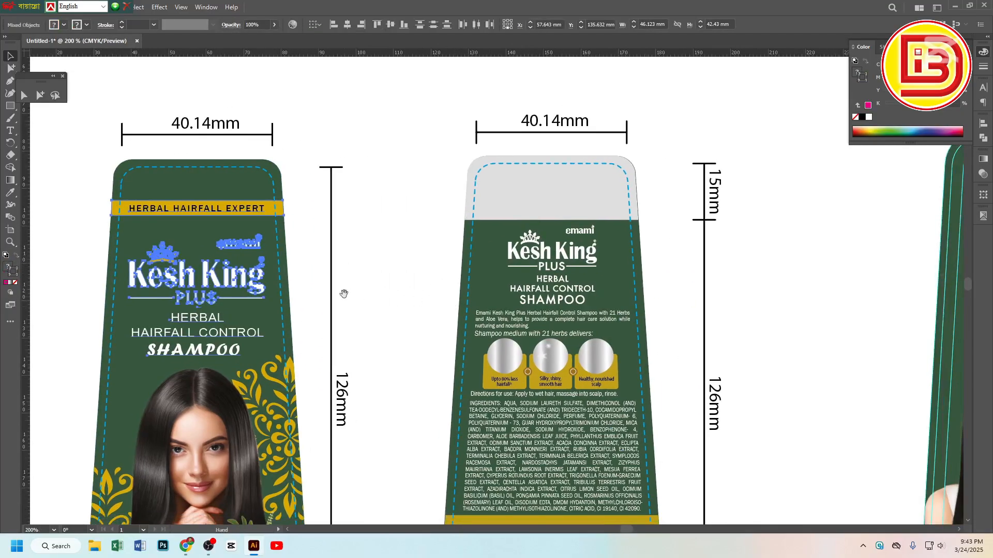
left_click(495, 282, "ctrl+alt")
left_click_drag(518, 287, 430, 282)
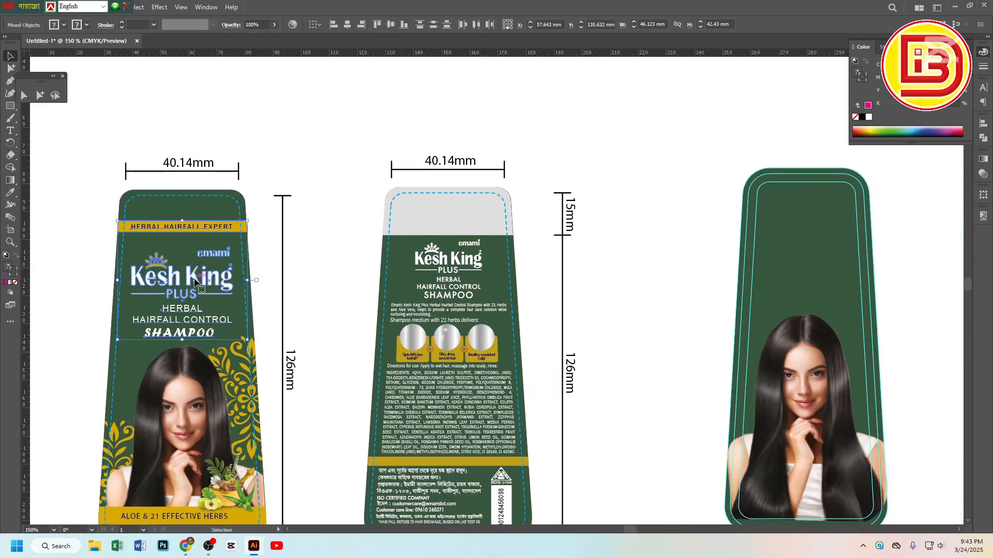
left_click_drag(244, 282, 818, 276)
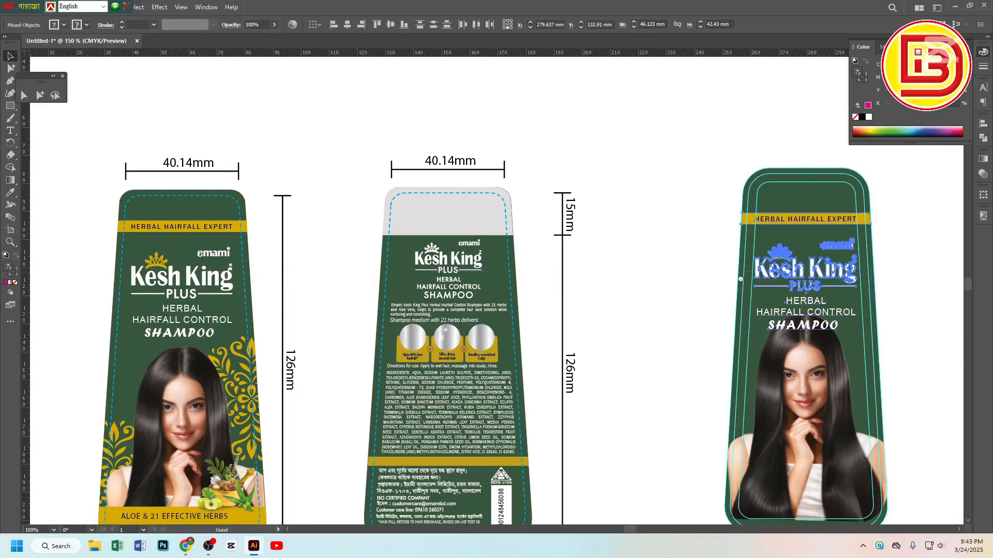
scroll(810, 276, "up", 4)
left_click_drag(708, 214, 705, 200)
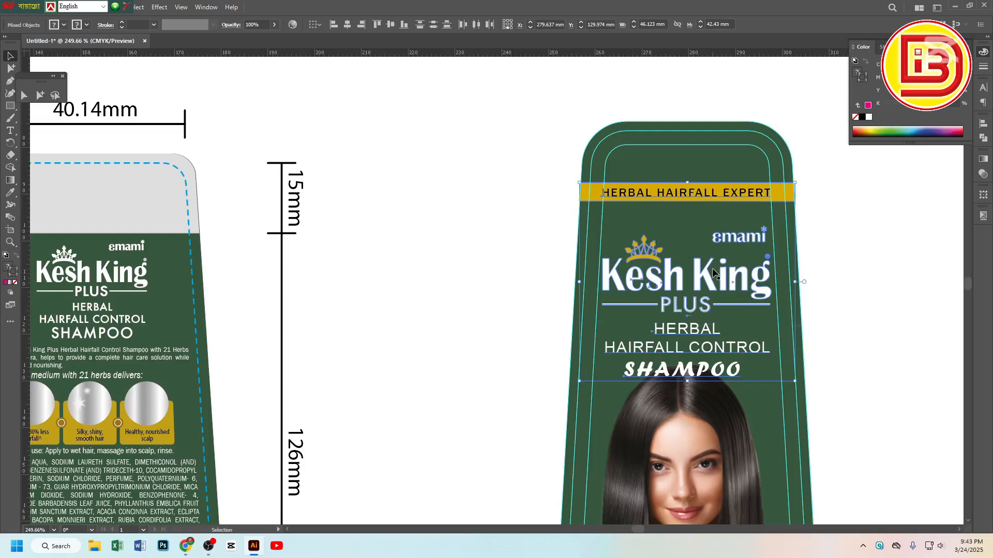
Examine the lower parts of the reference front and back labels, including the back label's small print and barcode area
left_click(554, 333, "alt")
left_click(556, 332, "alt")
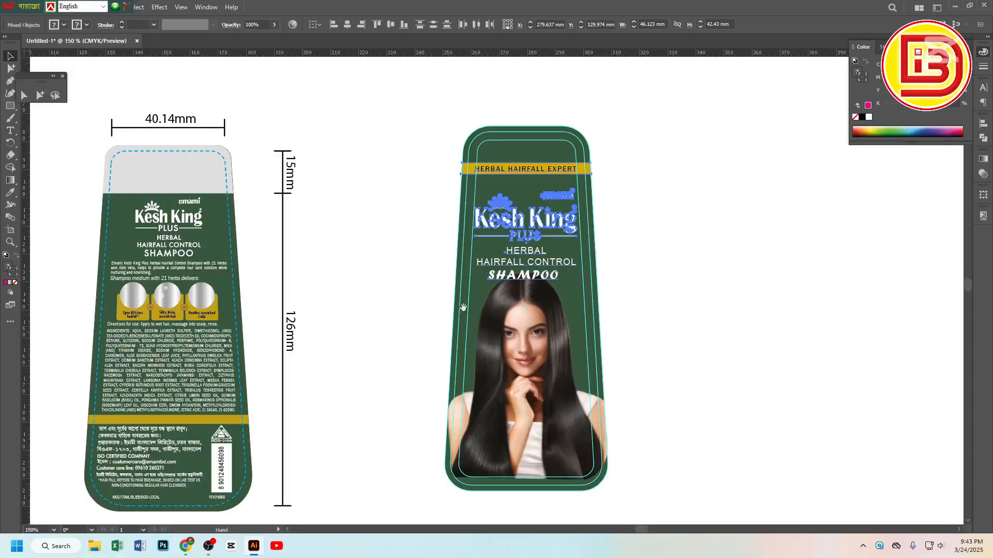
left_click_drag(443, 299, 596, 267)
left_click_drag(307, 385, 520, 272)
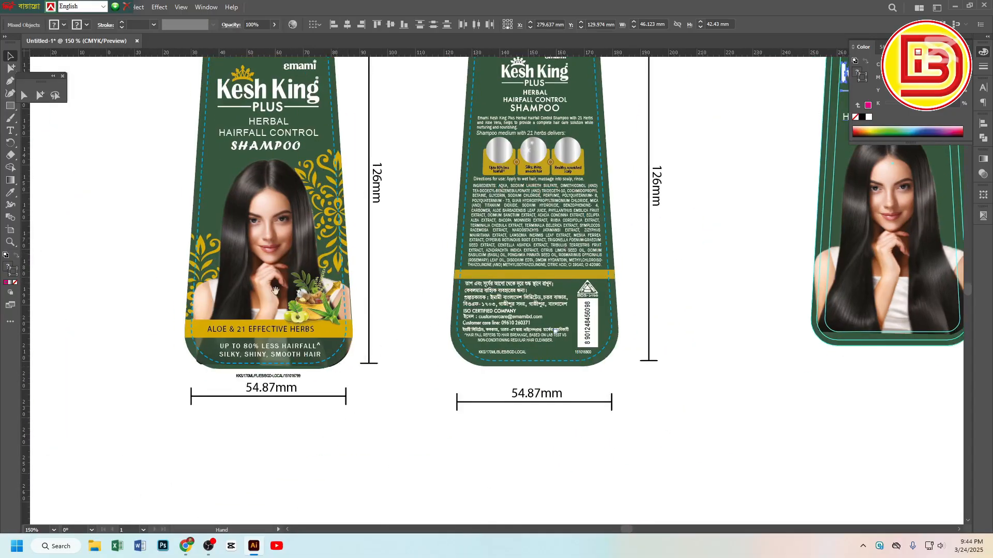
left_click_drag(394, 268, 407, 305)
scroll(522, 336, "up", 5)
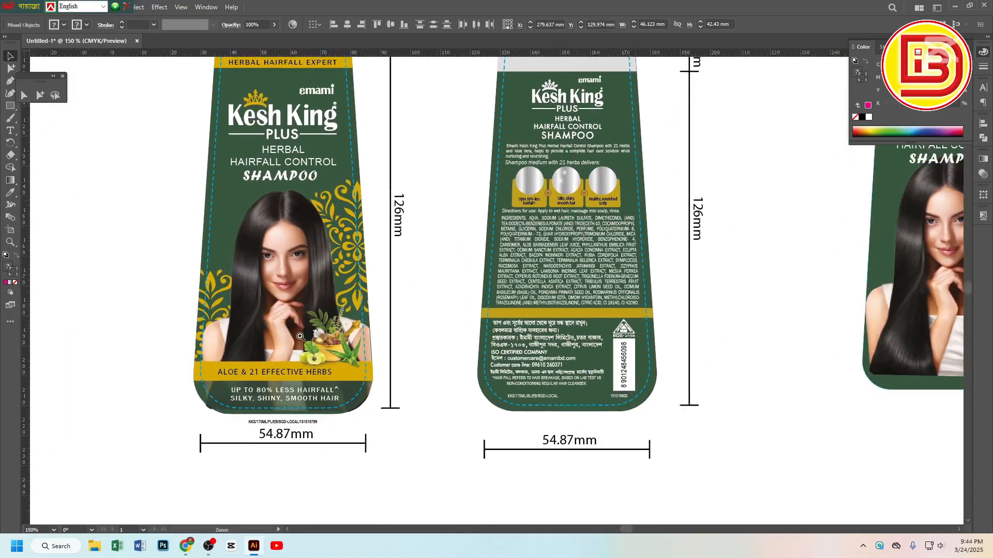
scroll(593, 412, "up", 10)
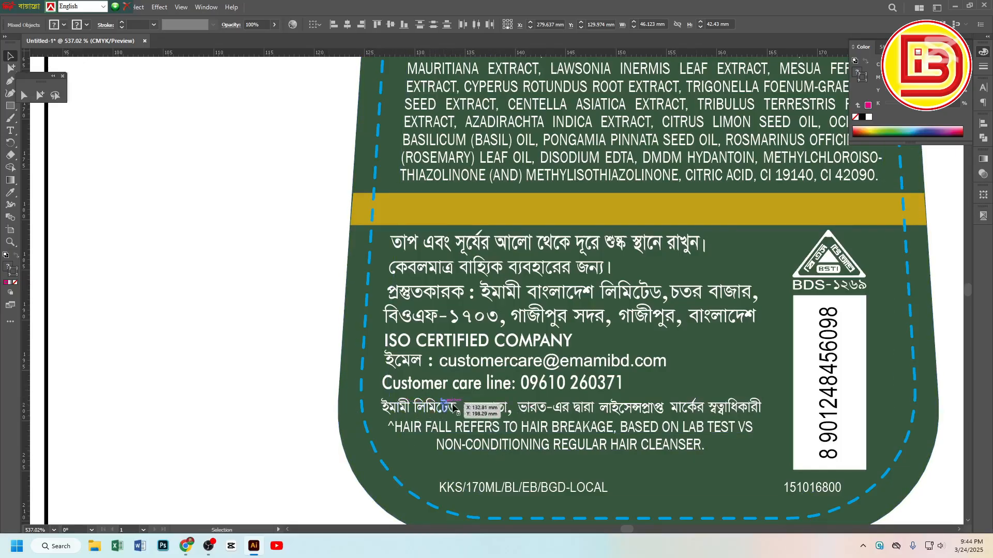
left_click(597, 263, "ctrl+alt")
left_click(598, 262, "ctrl+alt")
left_click(594, 260, "ctrl+alt")
left_click(594, 259, "ctrl+alt")
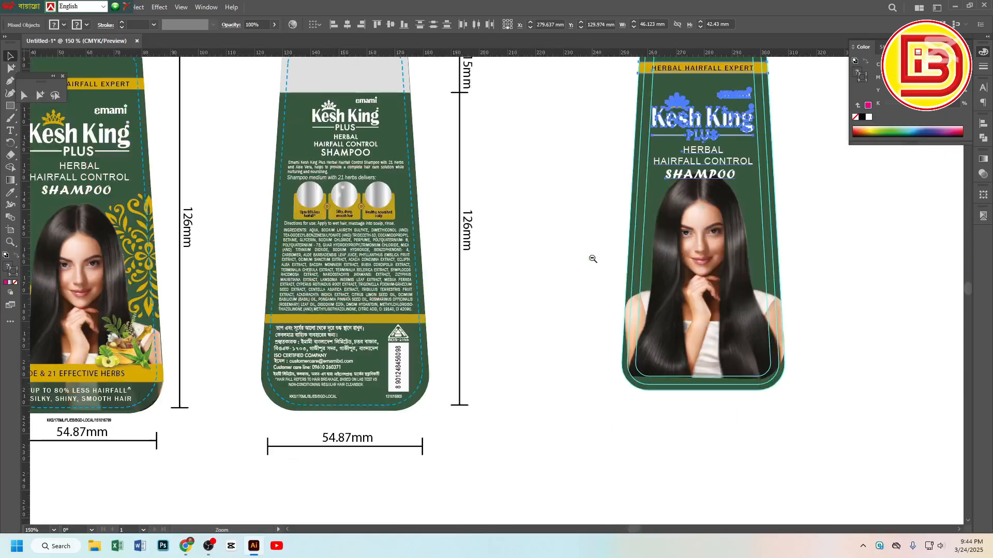
left_click_drag(436, 278, 528, 282)
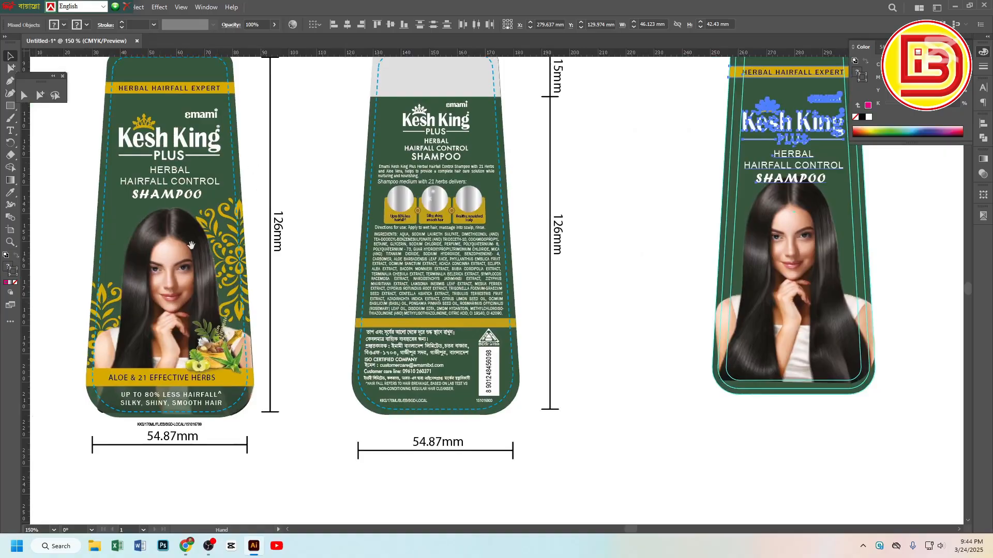
left_click_drag(627, 256, 551, 312)
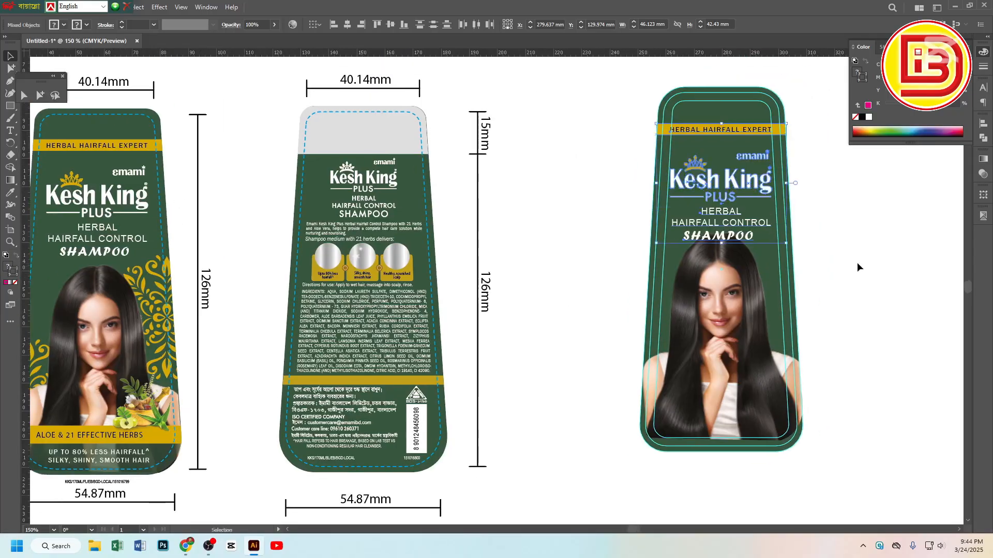
Move the copied Kesh King logo and product wording up towards the gold band, clear of the woman's hair
left_click_drag(792, 140, 848, 287)
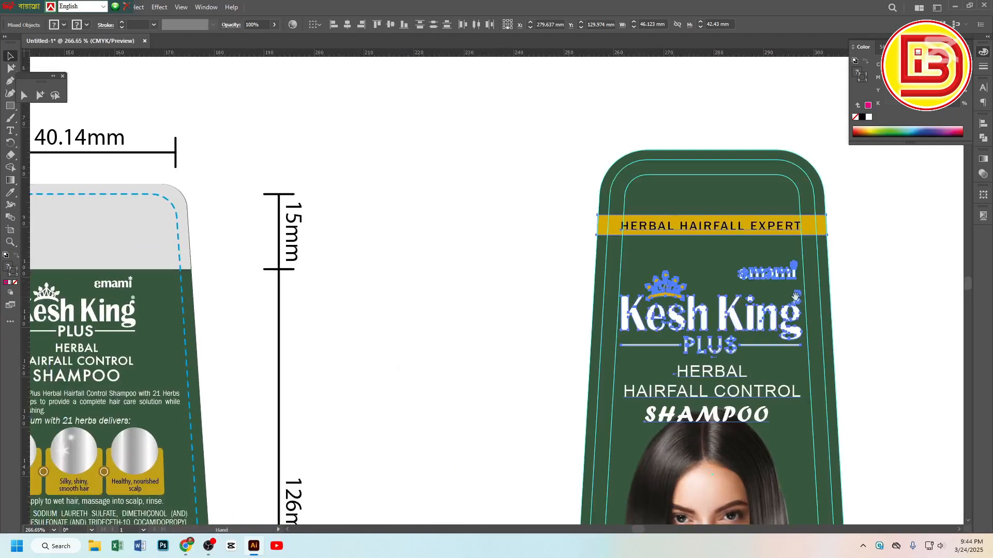
left_click(770, 276)
left_click_drag(729, 326, 725, 298)
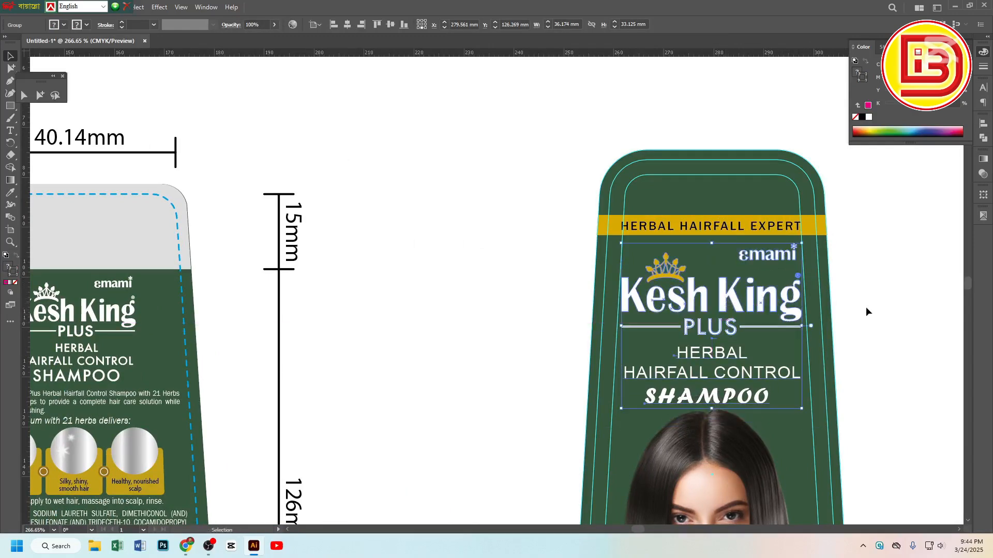
Move the gold band and its HERBAL HAIRFALL EXPERT text straight up together on the green base
scroll(734, 225, "up", 1)
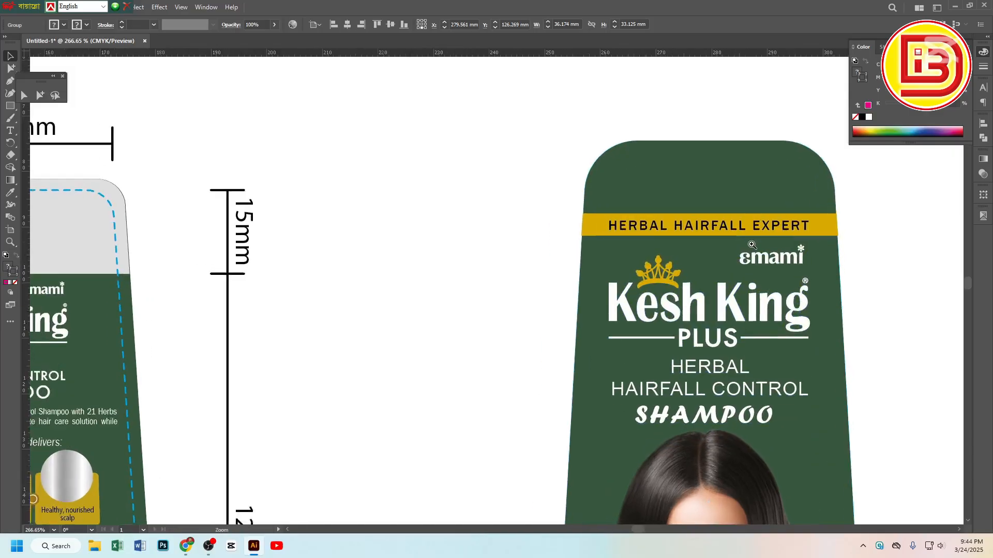
left_click(751, 232)
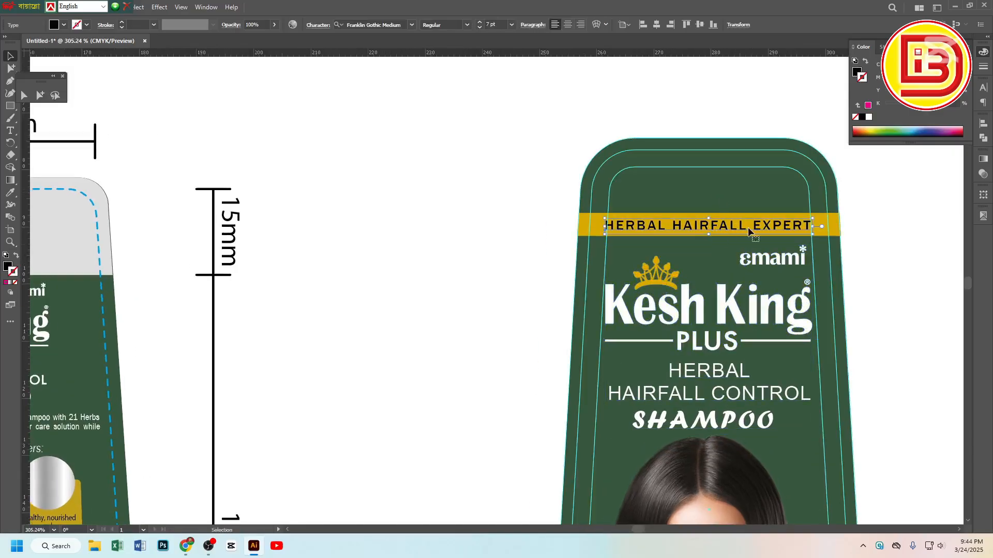
left_click(822, 227, "shift")
left_click_drag(822, 223, 821, 205)
left_click(361, 110)
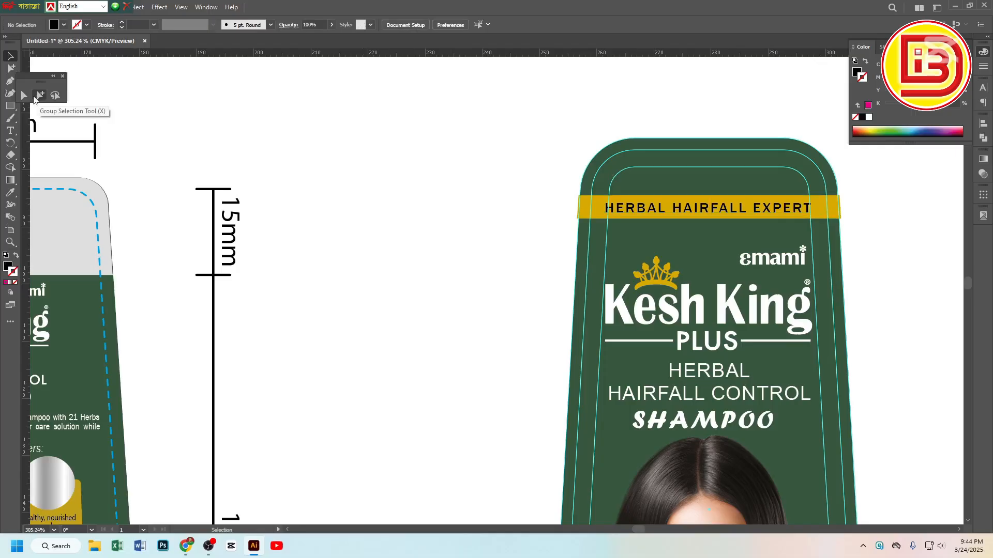
Narrow the gold band at both ends so that it meets the slanted side edges of the green base
left_click(627, 201)
scroll(626, 201, "up", 3)
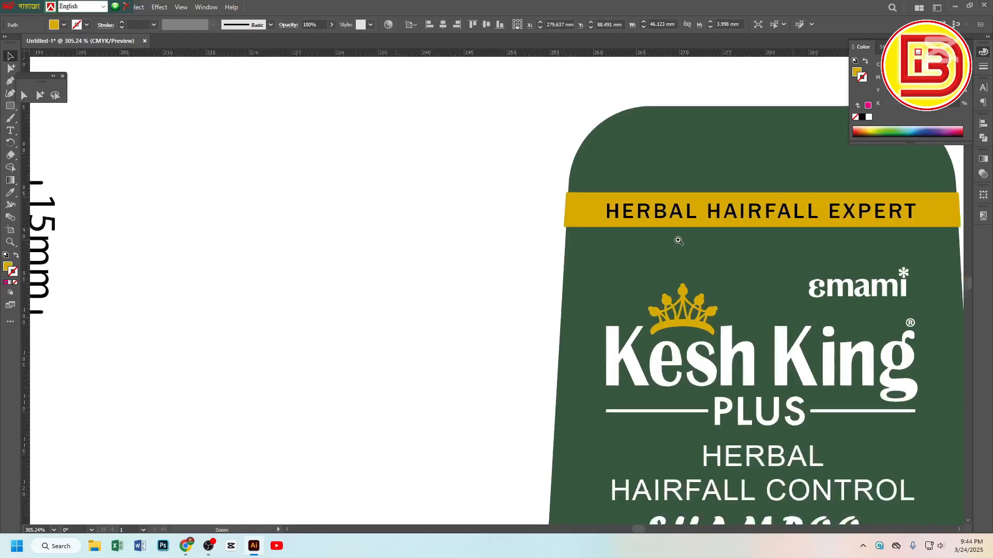
left_click_drag(560, 212, 564, 212)
scroll(737, 215, "right", 5)
left_click_drag(731, 203, 727, 203)
left_click(760, 220)
Move the Kesh King logo and product wording straight up about 3.1 mm, closer to the gold band
scroll(591, 290, "down", 3)
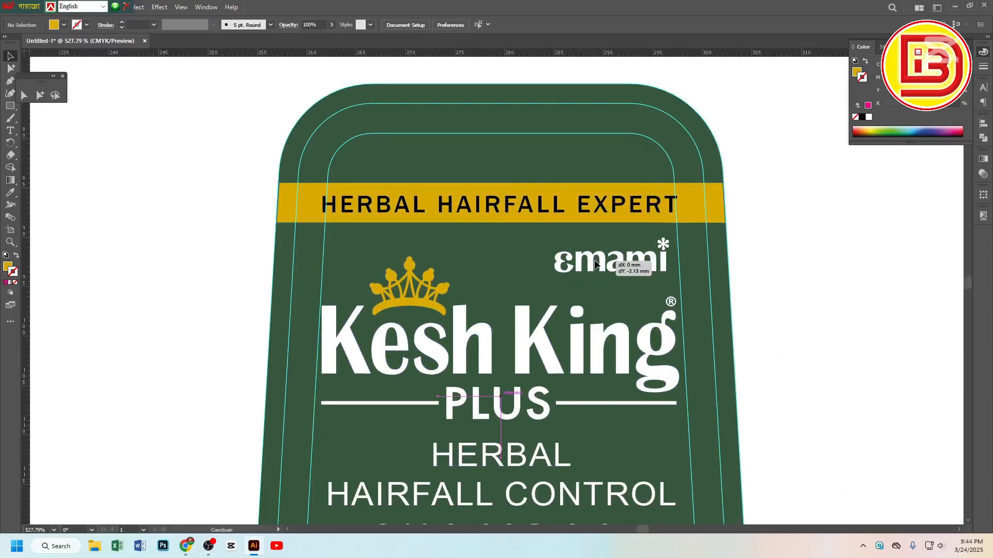
scroll(592, 291, "down", 2)
left_click_drag(514, 333, 621, 179)
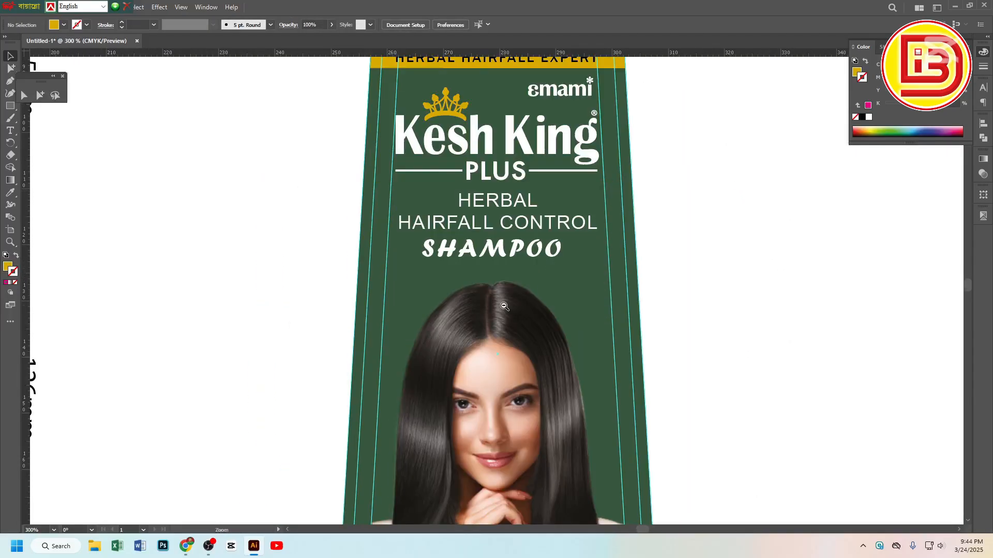
Take the woman's photo off the reference front label and copy the clipped gold ornaments from behind it to beside the new label
scroll(505, 306, "down", 2)
left_click_drag(518, 314, 573, 251)
left_click_drag(547, 337, 663, 324)
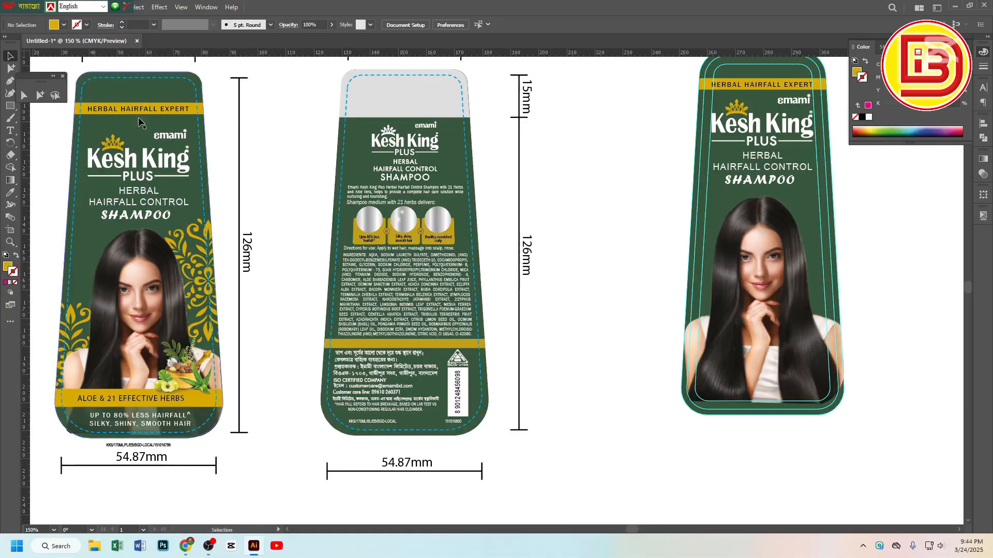
left_click(191, 238)
key("Delete")
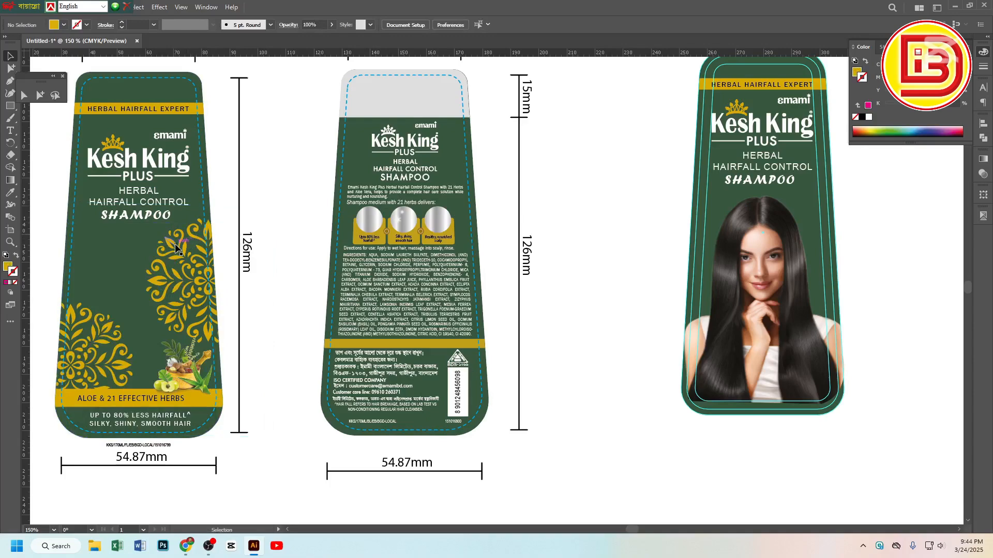
left_click(175, 246)
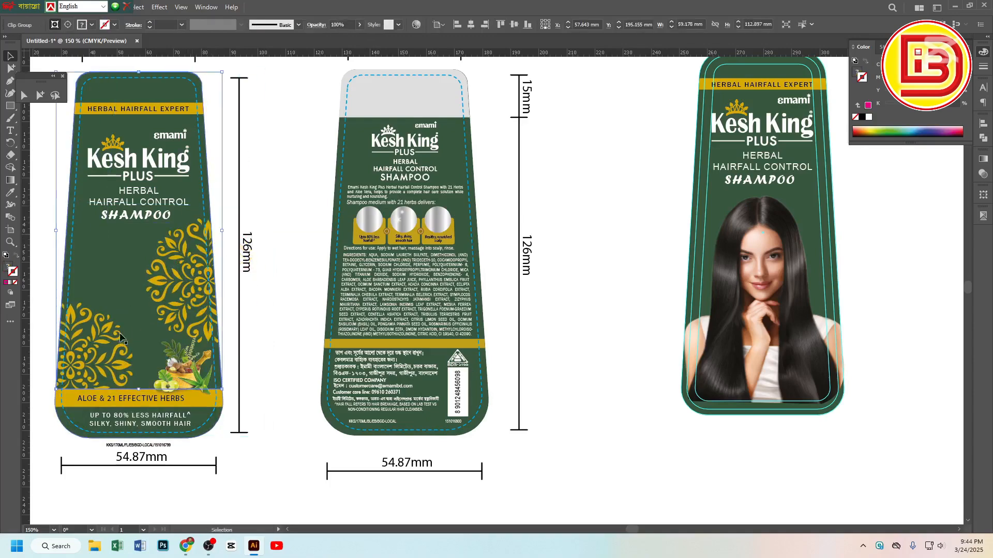
left_click_drag(120, 333, 580, 264)
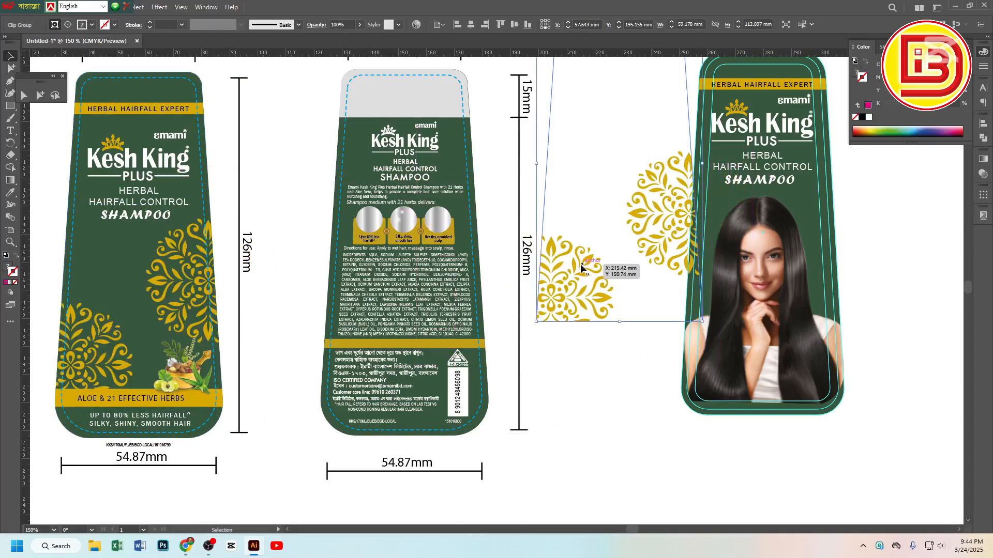
key("ctrl+f")
Move the copied ornament group onto the blank canvas on the far side of the new label
left_click_drag(609, 294, 474, 287)
left_click_drag(531, 206, 651, 348)
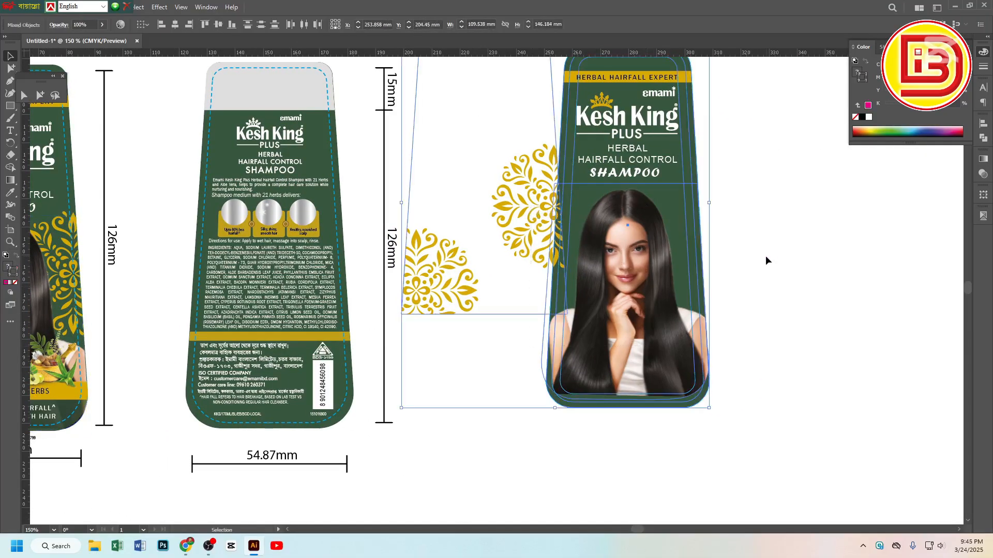
left_click(767, 260)
left_click_drag(511, 213, 625, 301)
left_click_drag(689, 310, 706, 289)
Release the clipping mask on the copied ornaments and ungroup the two round gold motifs
right_click(706, 289)
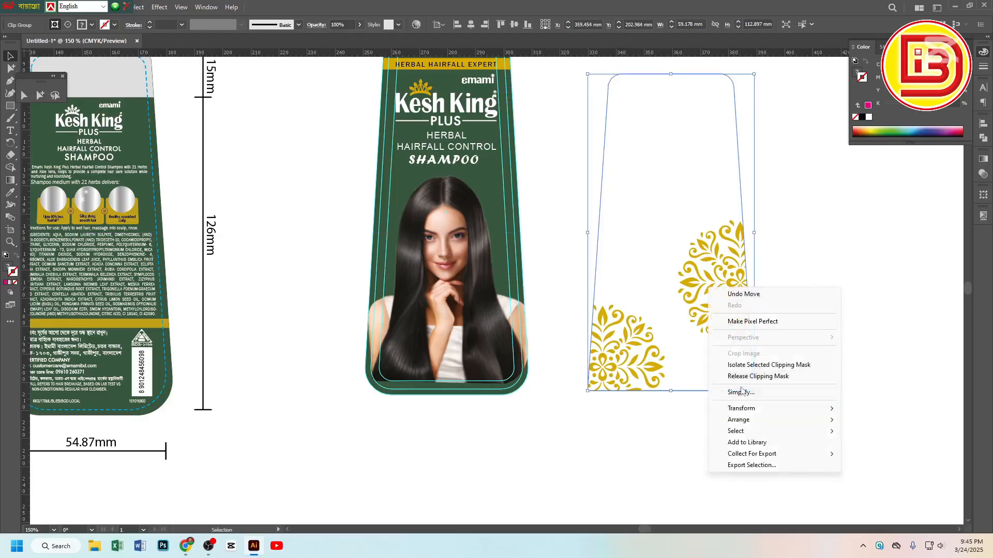
left_click(755, 377)
left_click(873, 303)
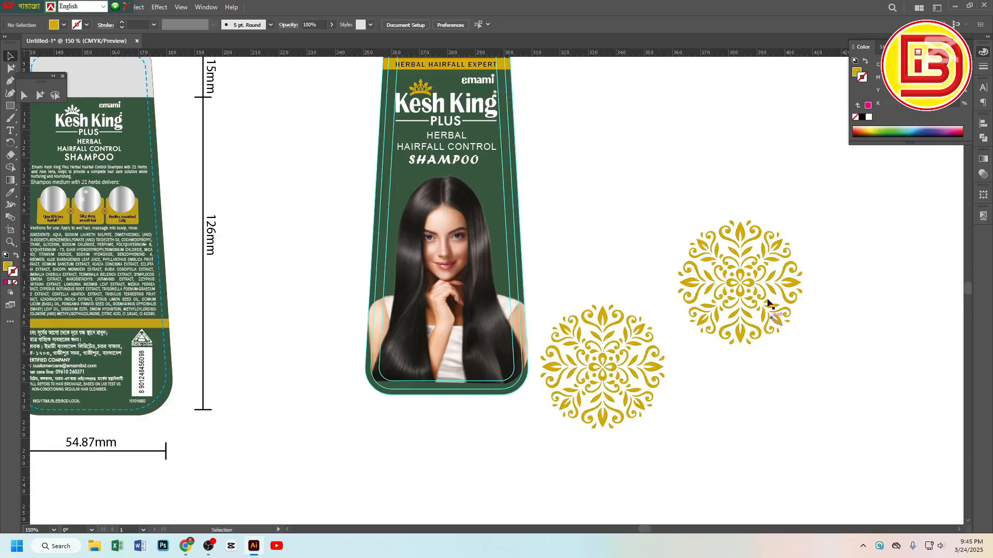
left_click(763, 284)
right_click(668, 303)
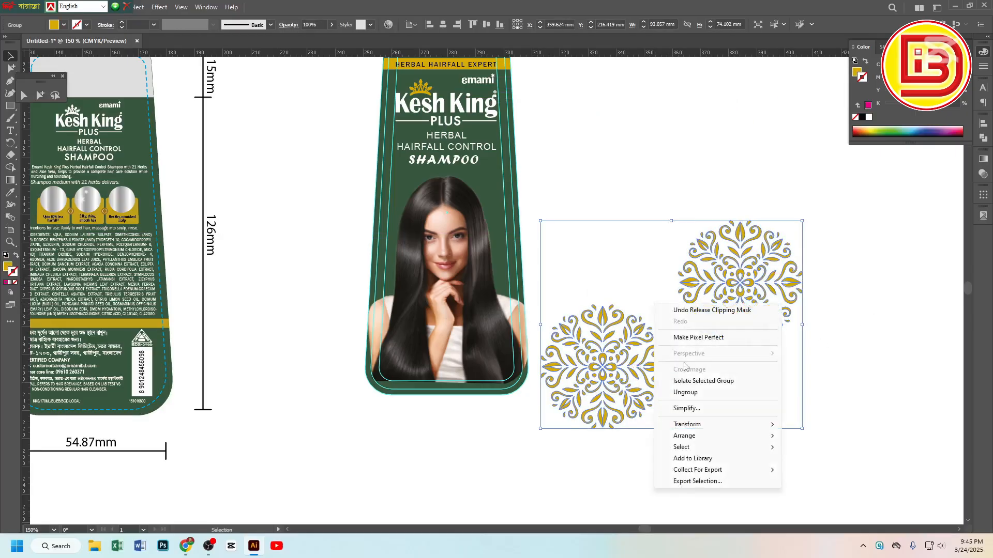
left_click(688, 390)
left_click(838, 356)
Delete the leftover clipping outline and the lower of the two round ornaments
left_click_drag(755, 150, 635, 176)
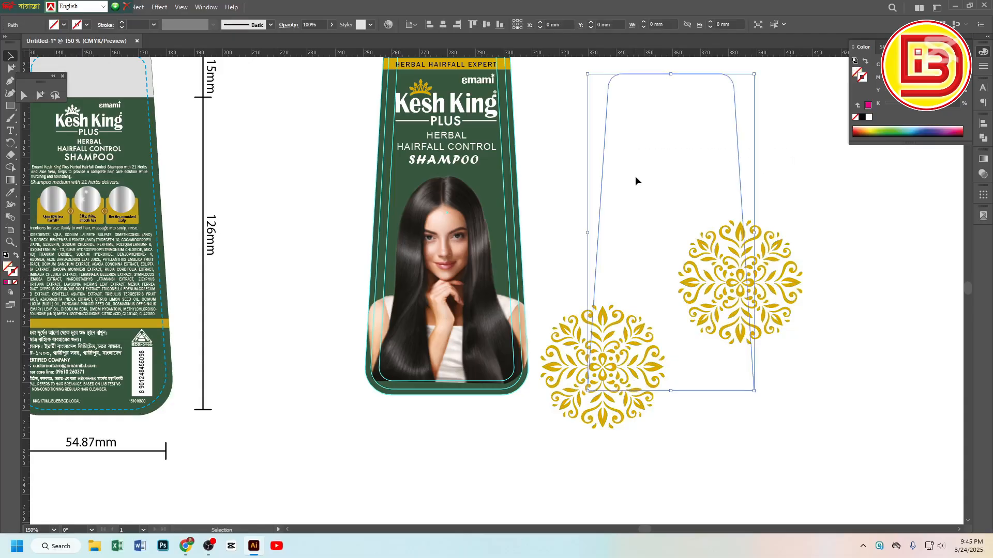
key("Delete")
left_click_drag(608, 225, 628, 408)
key("Delete")
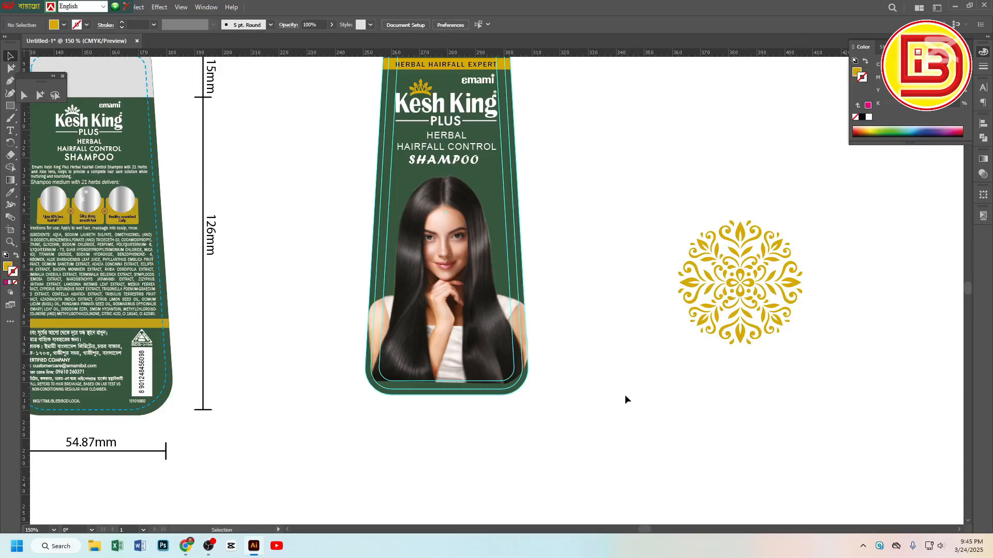
Place the round ornament over the new label's right edge and a copy lower over its left edge, both behind the woman's photo
left_click_drag(539, 399, 720, 406)
left_click(616, 381, "ctrl+alt")
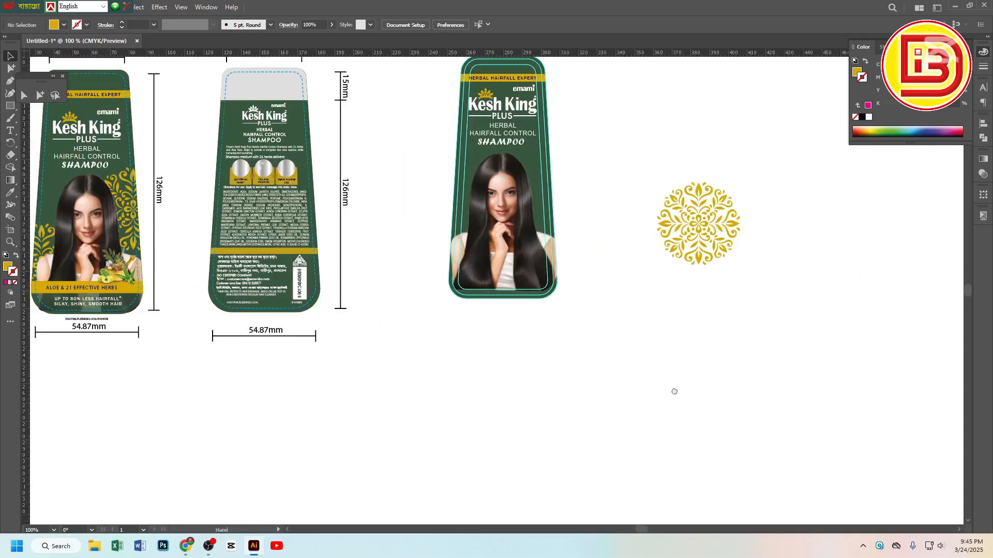
left_click_drag(716, 286, 522, 301)
left_click_drag(493, 268, 606, 337)
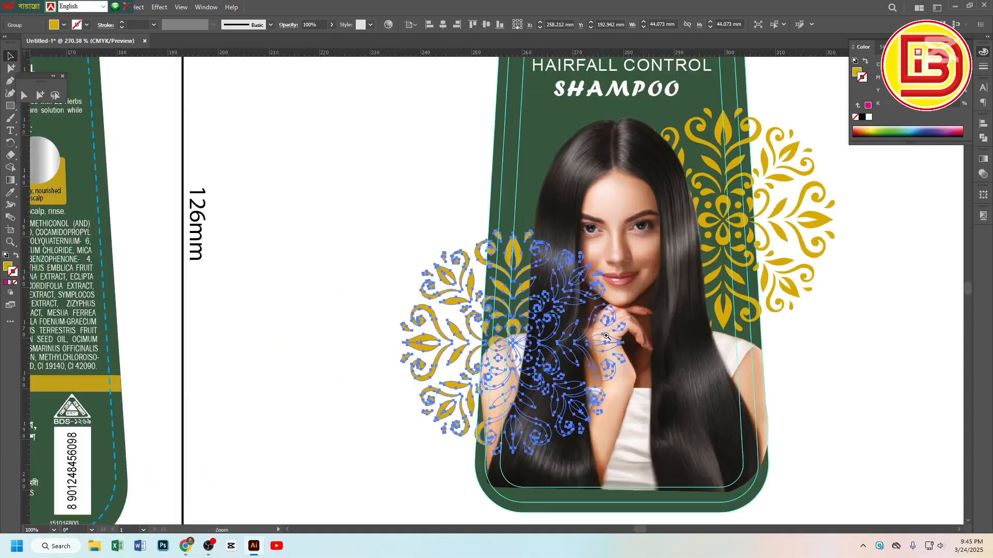
left_click(607, 296, "ctrl+alt")
left_click(607, 296, "ctrl+alt")
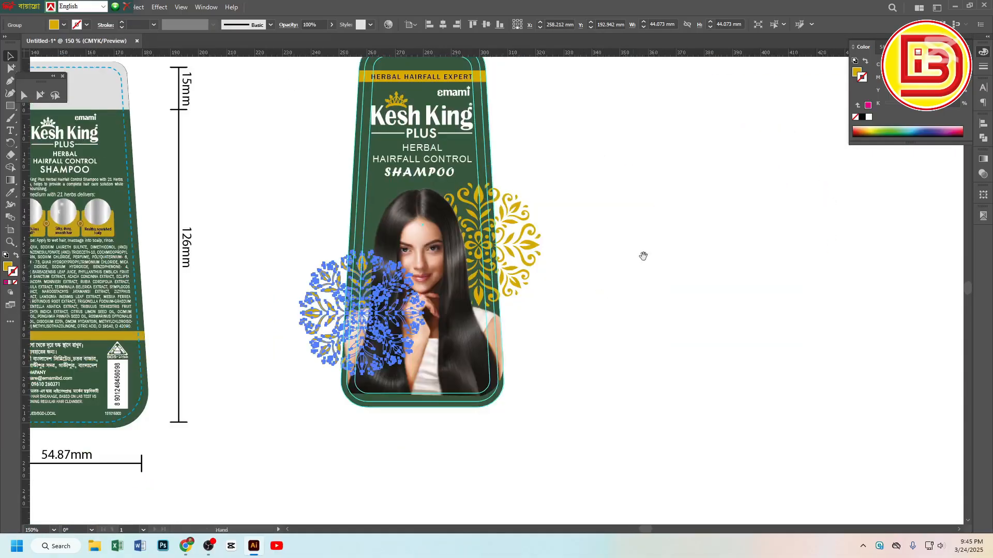
left_click_drag(568, 155, 601, 243)
left_click(601, 243)
Duplicate the green base shape in place, swap the copy's fill and stroke to make it an outline, and bring it to the front
left_click(444, 155)
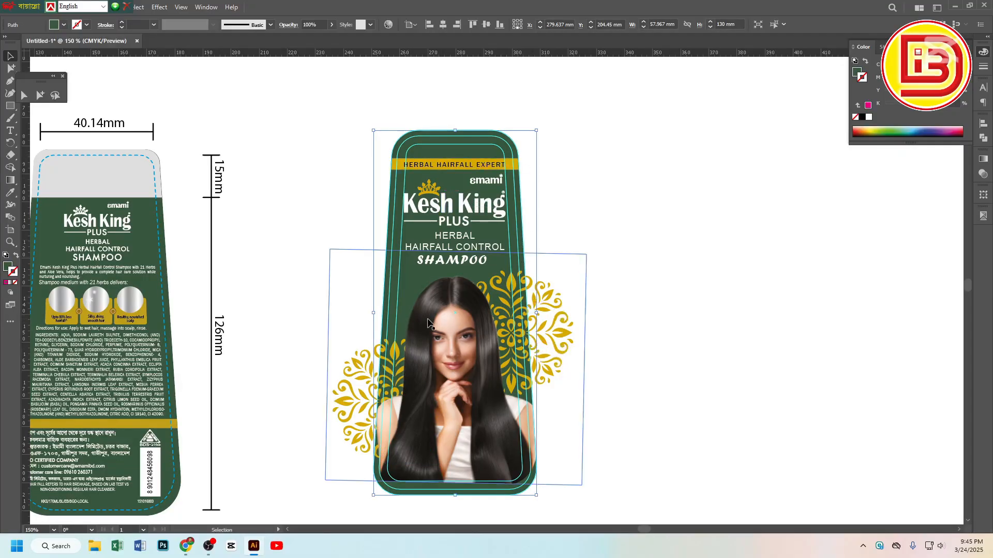
key("ctrl+alt")
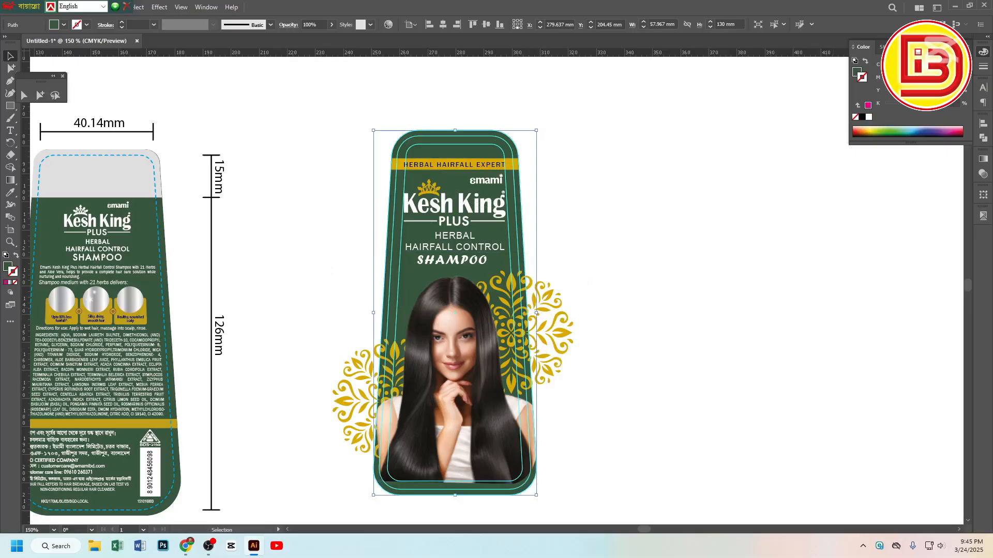
left_click(865, 62)
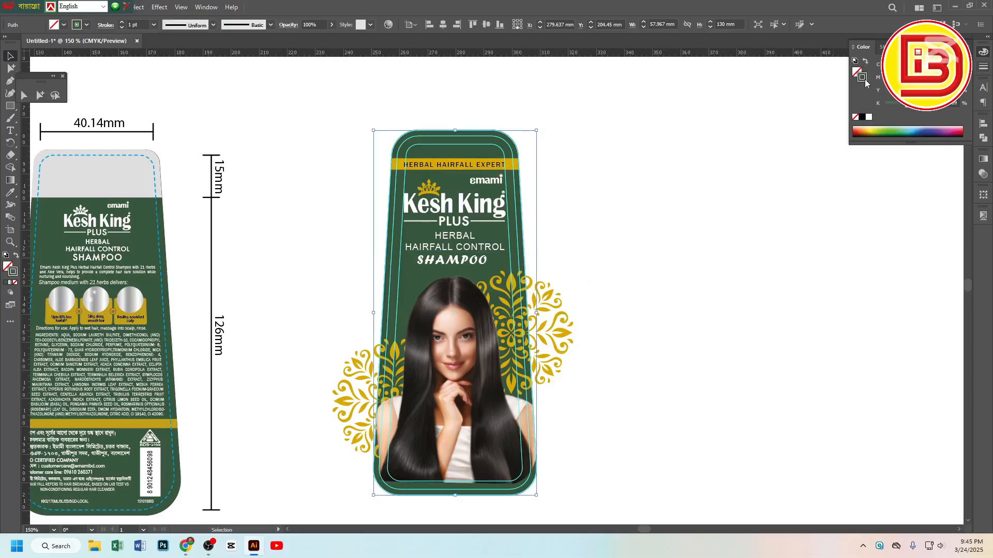
right_click(548, 194)
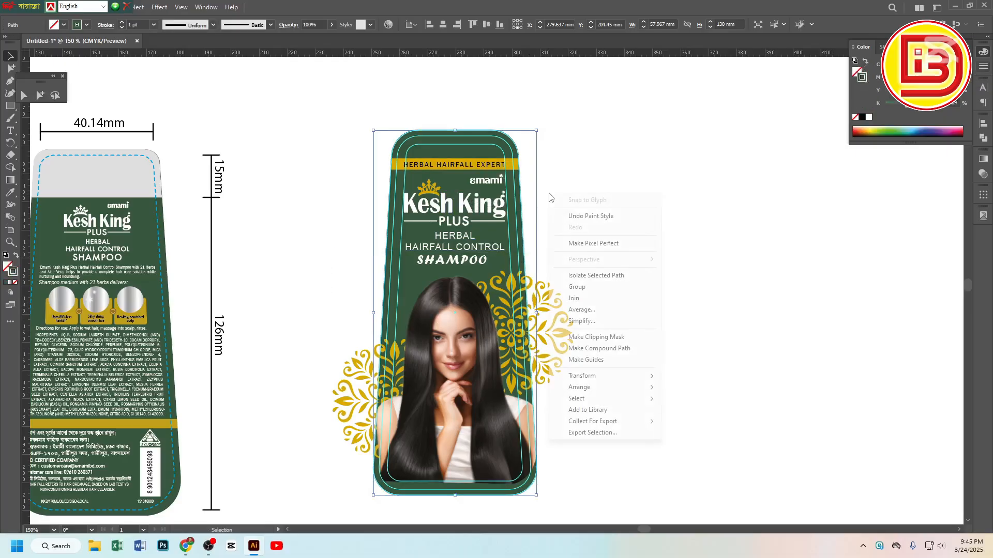
mouse_move(587, 387)
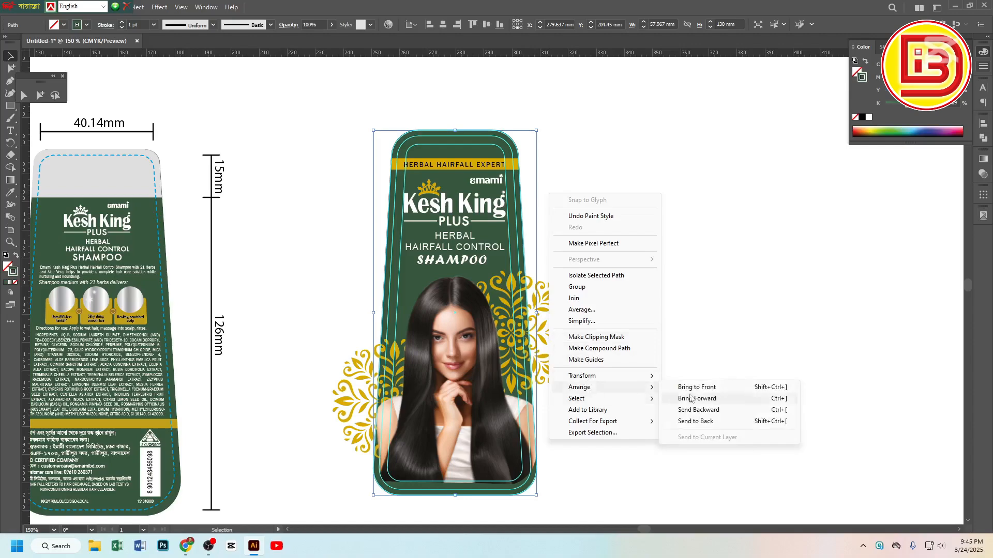
left_click(697, 389)
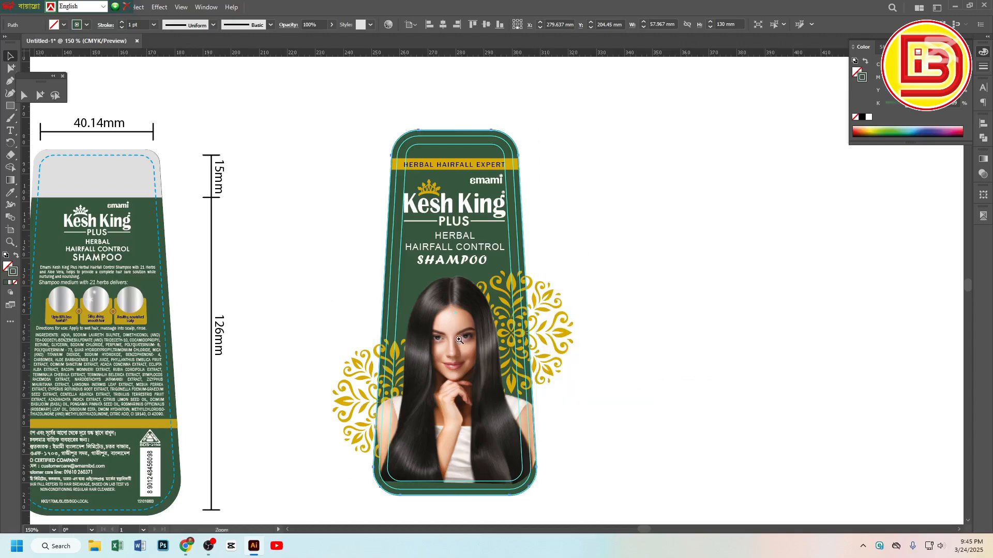
Set the stroke colour of the duplicated label outline to magenta
scroll(530, 342, "up", 3)
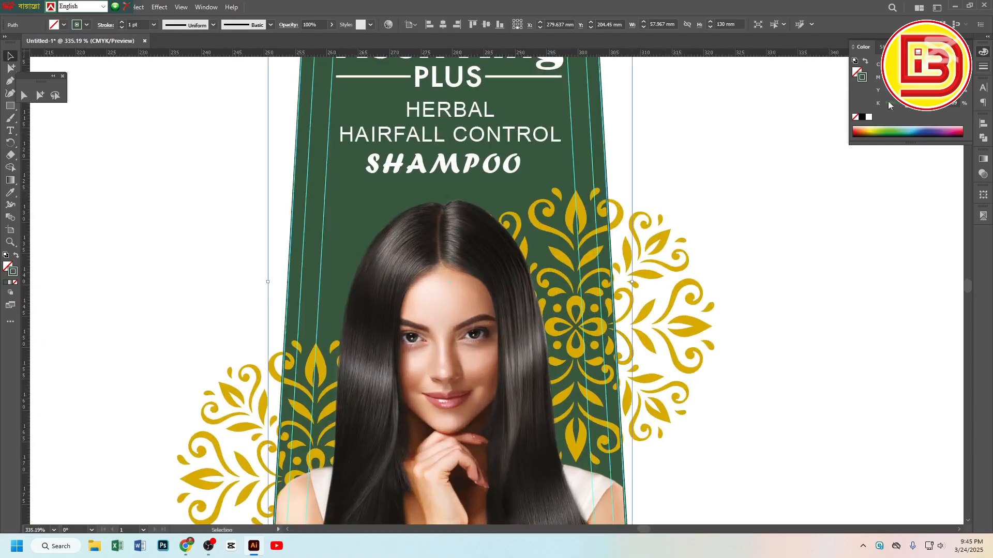
left_click(862, 118)
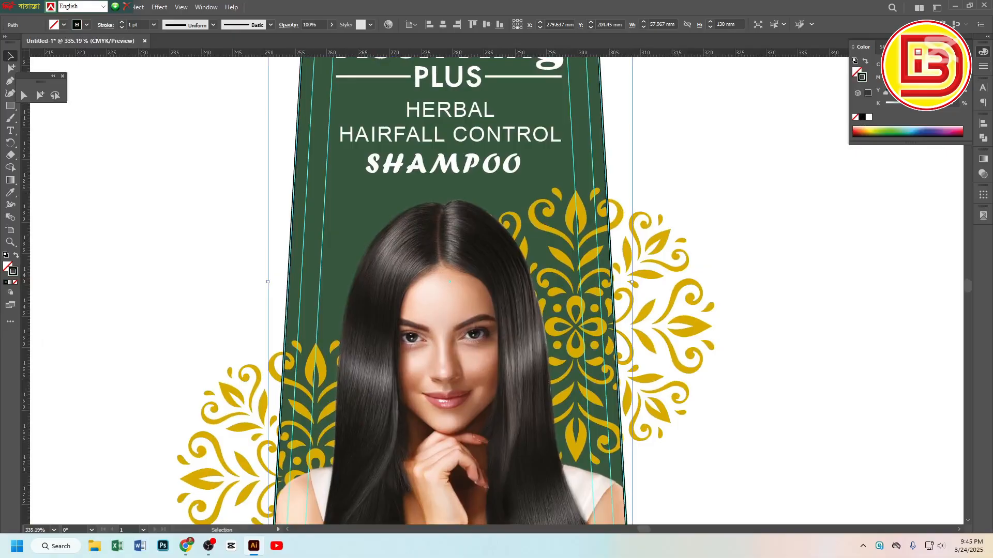
key("ctrl+z")
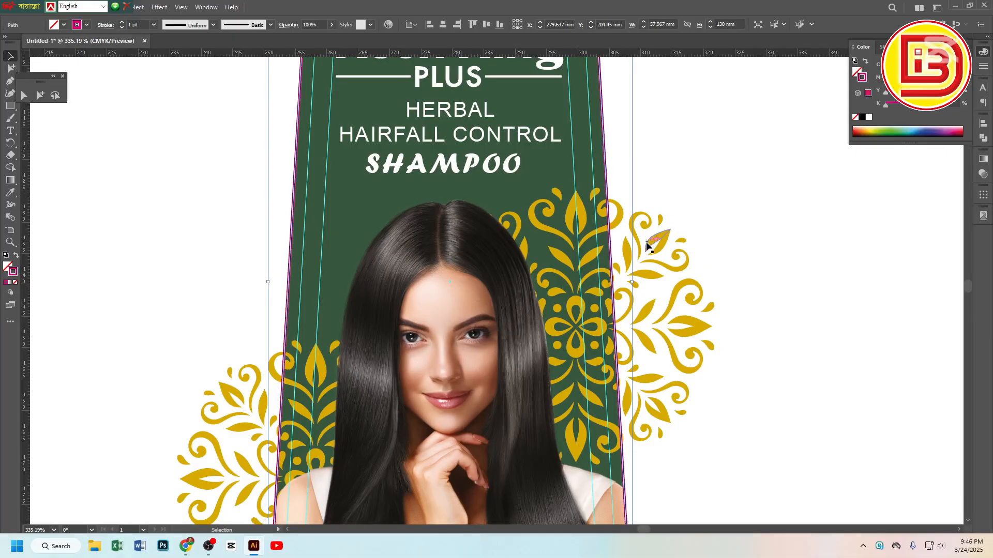
Clip both gold ornaments inside the label outline with a clipping mask
left_click(533, 322, "ctrl+alt")
left_click(533, 321, "ctrl+alt")
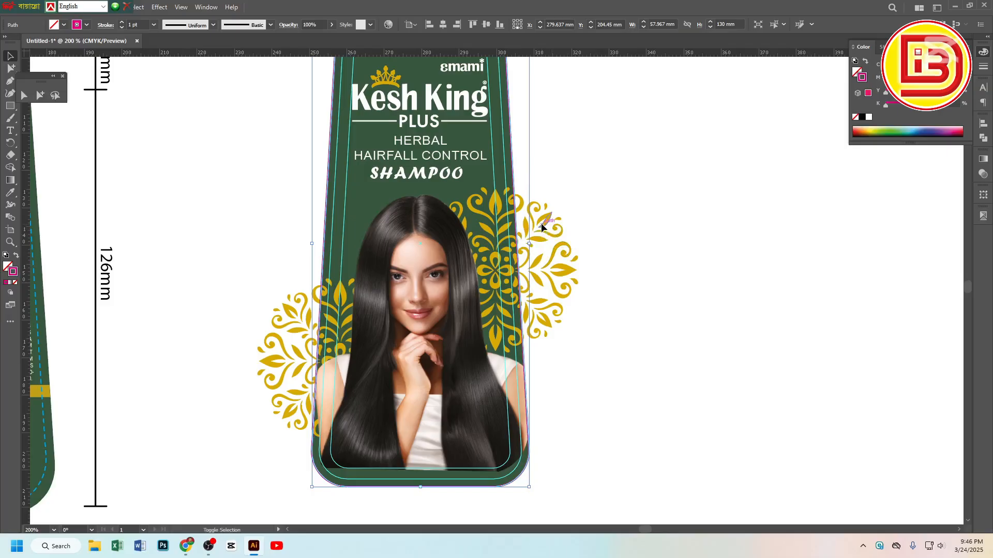
left_click(541, 222, "shift")
left_click(286, 317, "shift")
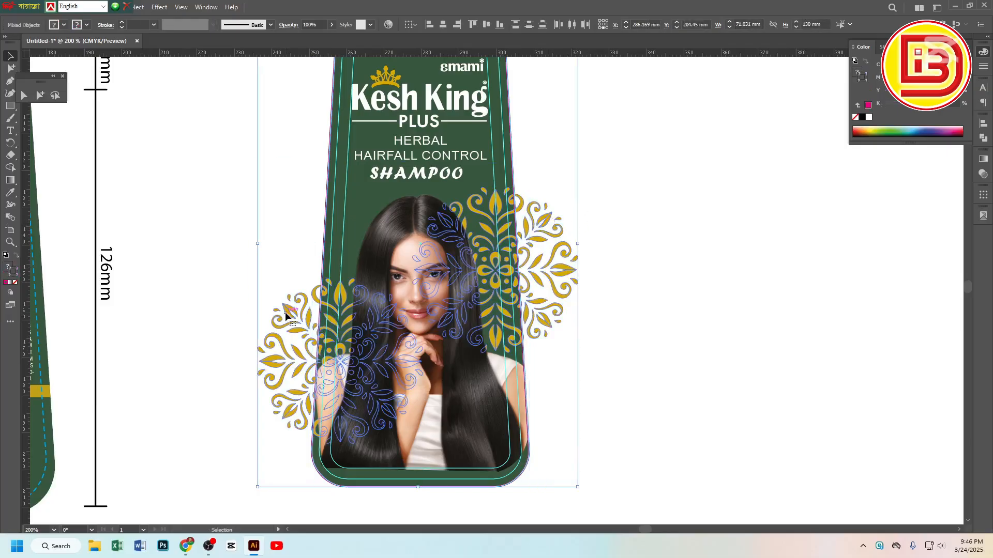
right_click(286, 316)
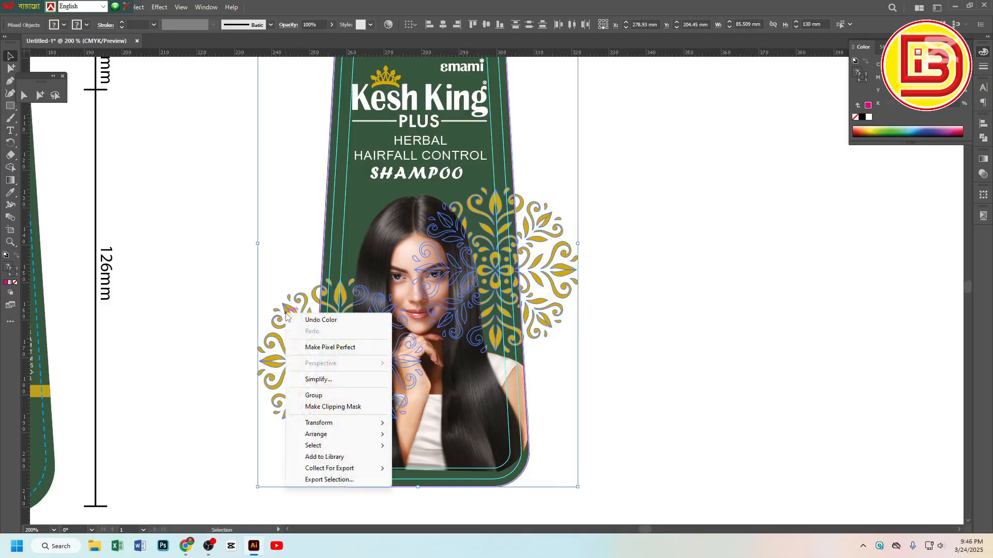
left_click(318, 407)
left_click(635, 306)
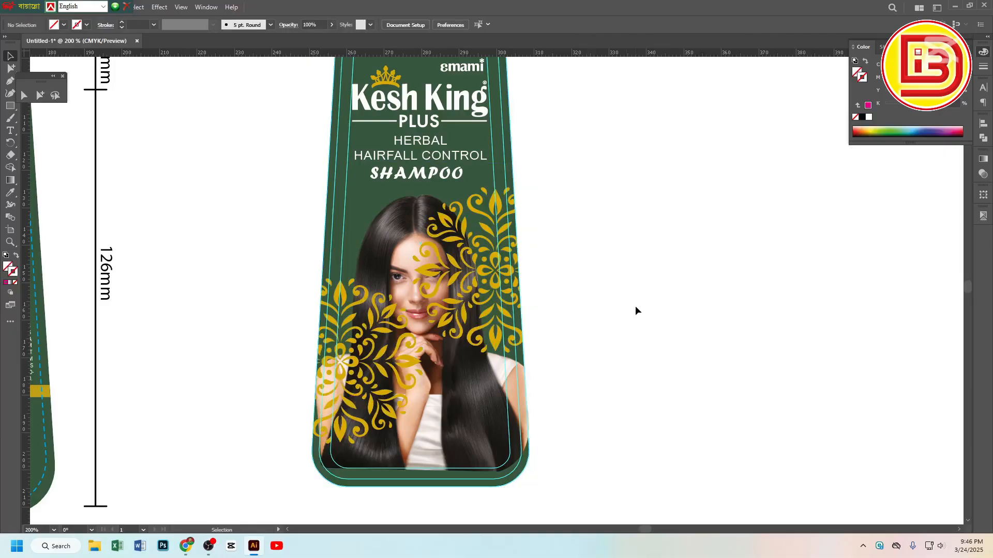
Bring the woman's photo to the front so that it covers the clipped gold ornaments
left_click(459, 278, "alt")
left_click_drag(528, 95, 581, 97)
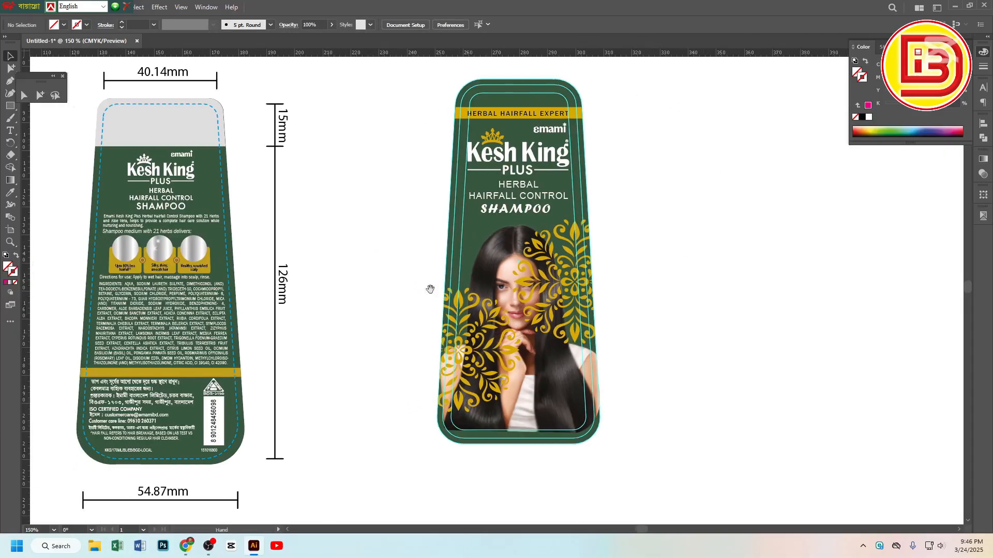
right_click(547, 397)
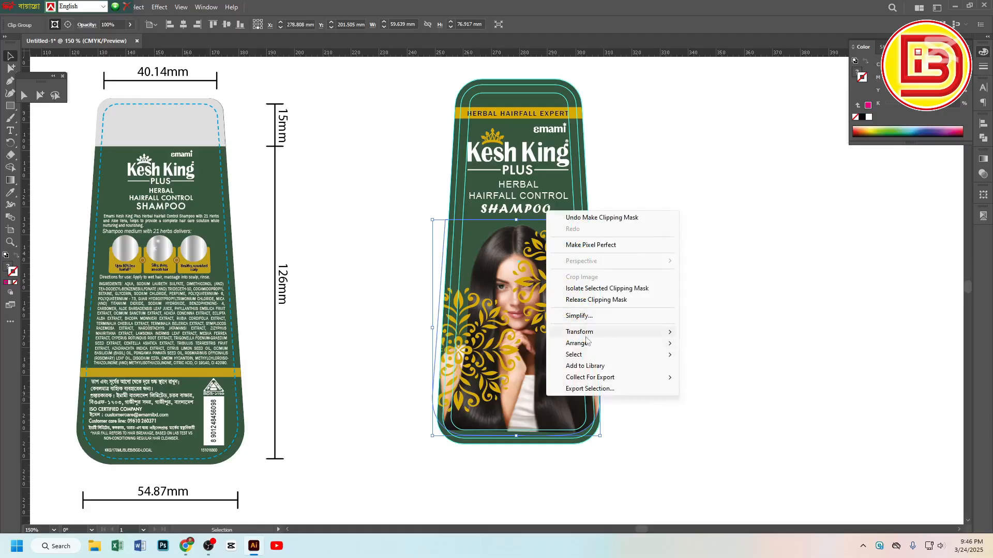
mouse_move(587, 343)
left_click(712, 345)
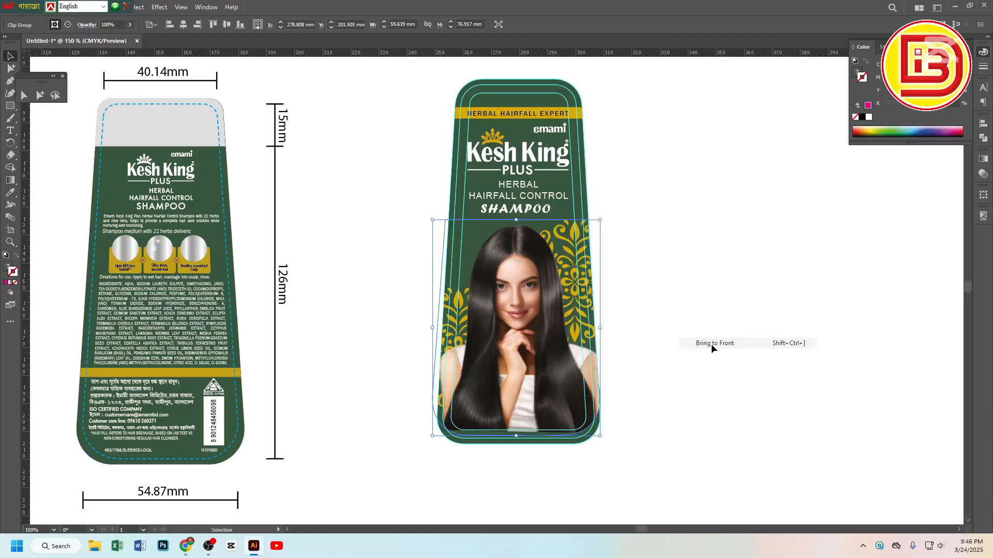
left_click(700, 294)
Copy the ALOE & 21 EFFECTIVE HERBS and UP TO 80% LESS HAIRFALL^ / SILKY, SHINY, SMOOTH HAIR texts onto the new label's lower end
left_click(474, 324, "ctrl+alt")
left_click_drag(422, 356, 519, 351)
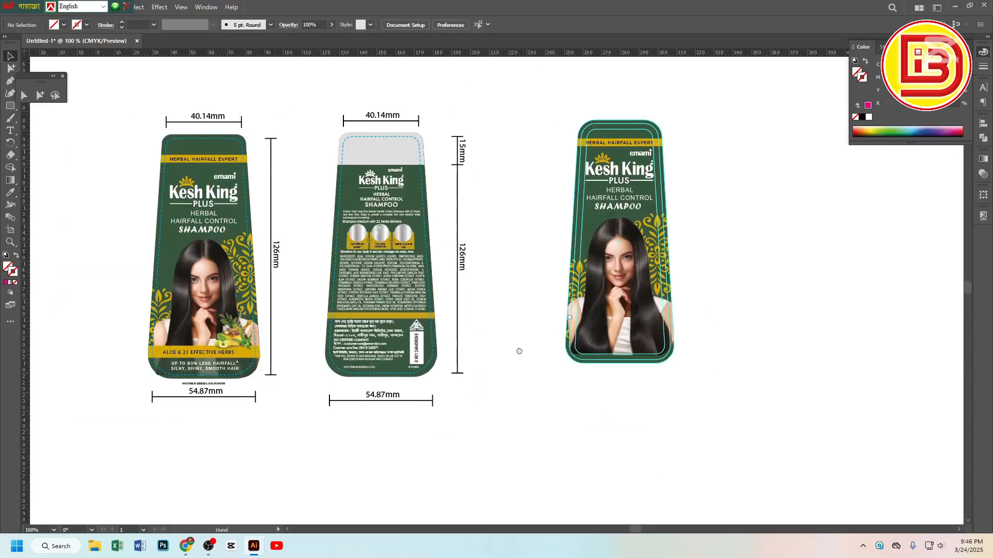
left_click_drag(207, 325, 649, 282)
key("z")
left_click_drag(157, 363, 266, 370)
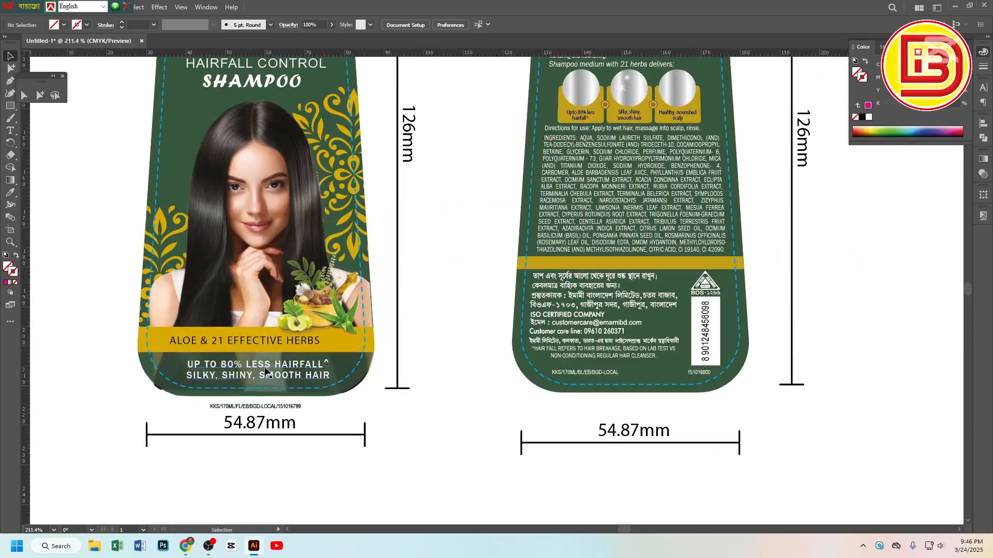
left_click(250, 342)
left_click(251, 367, "shift")
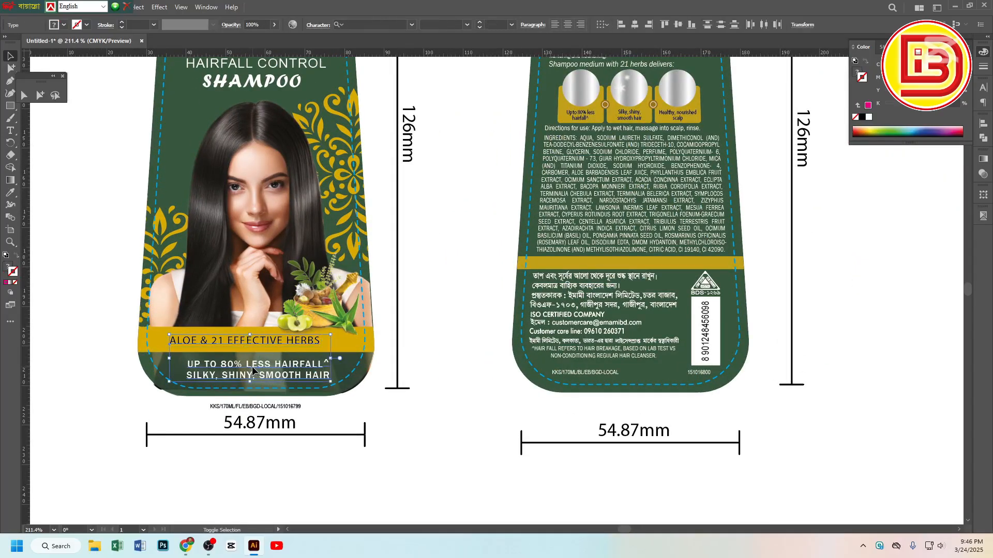
key("ctrl+alt+space")
left_click(640, 268)
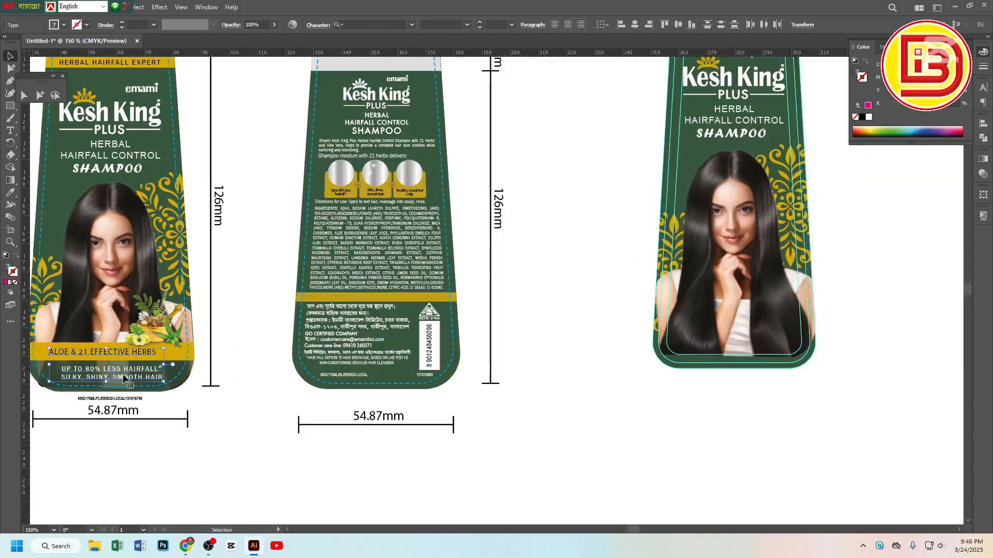
left_click_drag(118, 376, 745, 348)
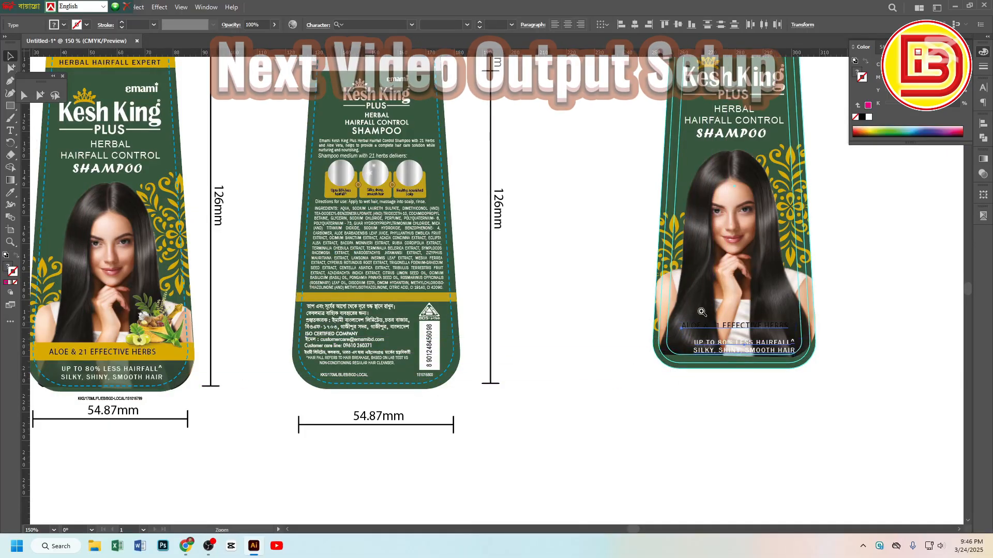
left_click_drag(728, 305, 751, 376)
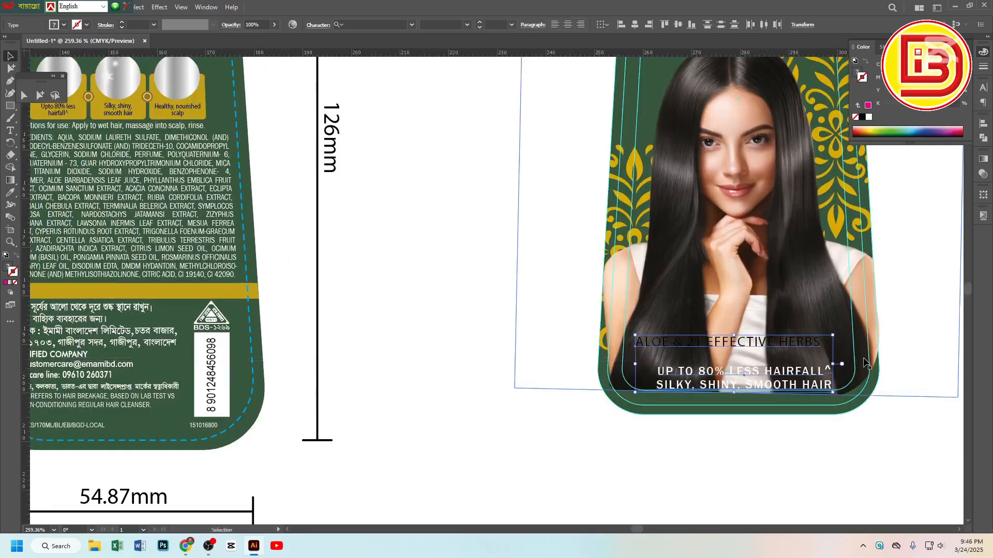
Centre the ALOE & 21 EFFECTIVE HERBS text and the two-line claim horizontally on each other, and nudge both slightly to the right
left_click(984, 124)
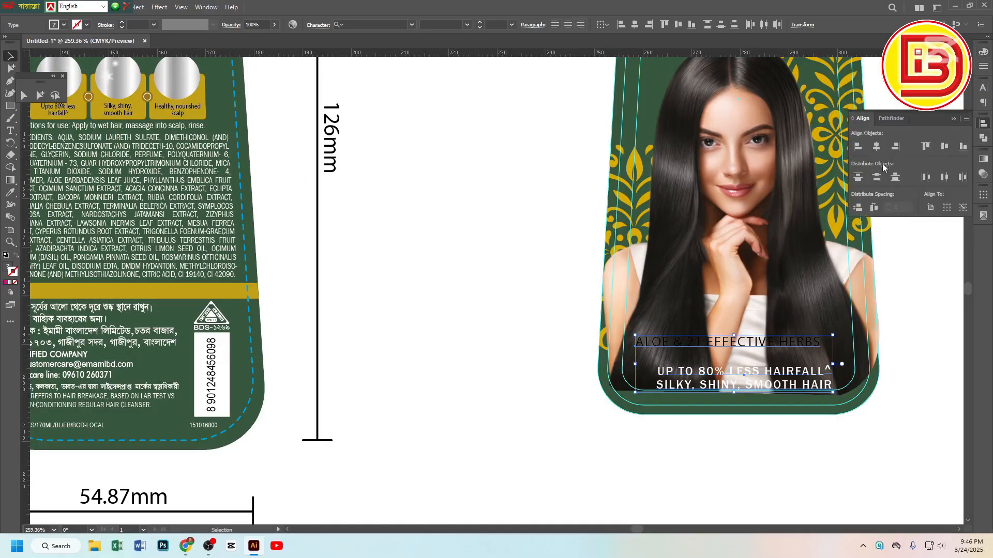
left_click(876, 146)
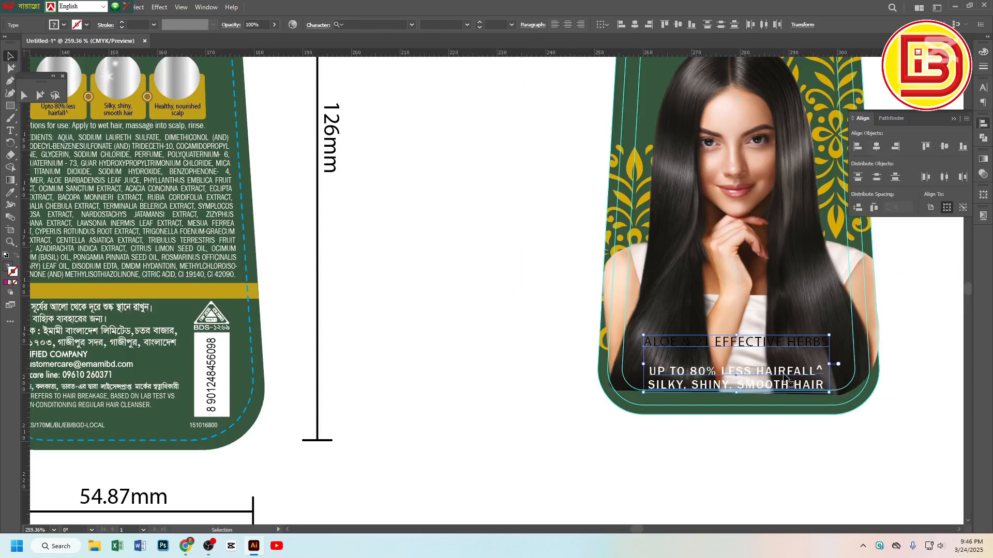
left_click_drag(785, 374, 791, 374)
left_click(498, 305)
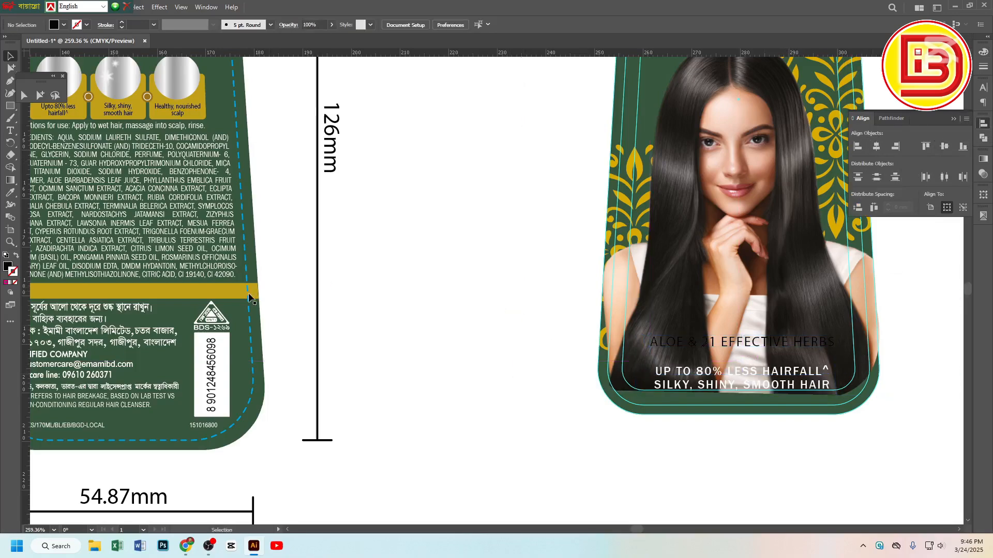
Draw a borderless rectangle about 57.2 × 5.4 mm across the new label at the ALOE line, using the back label's gold fill
left_click(221, 295)
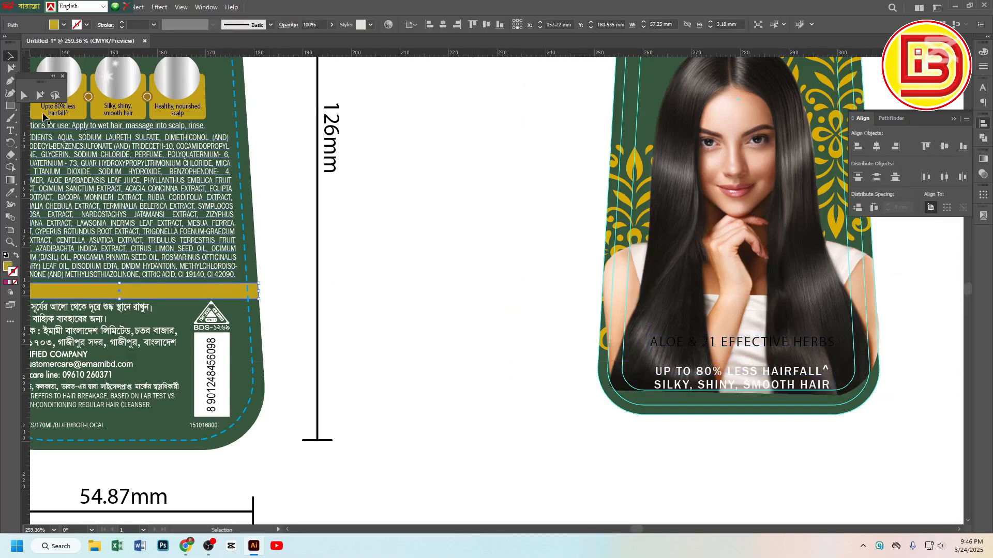
left_click(11, 107)
scroll(657, 369, "up", 2)
scroll(657, 369, "right", 3)
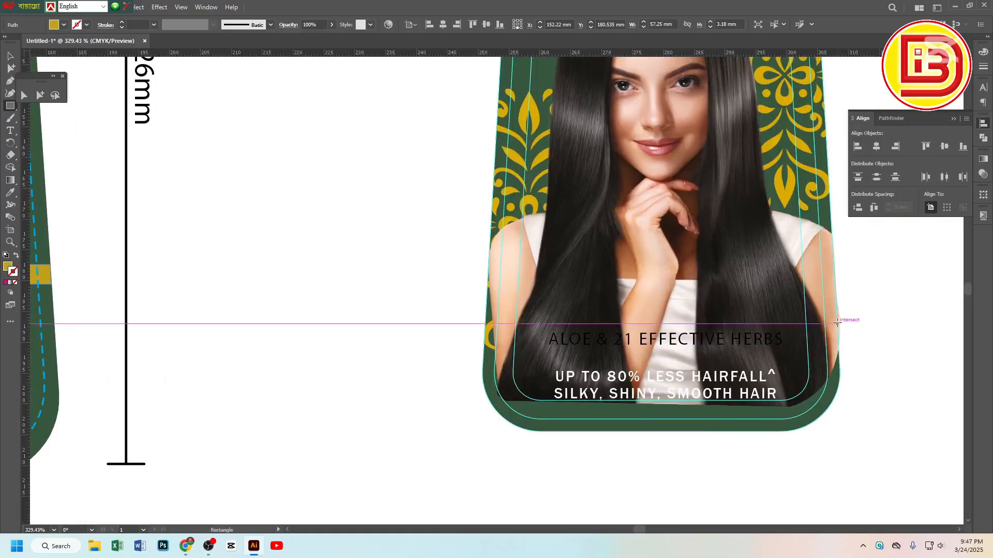
left_click_drag(838, 324, 484, 357)
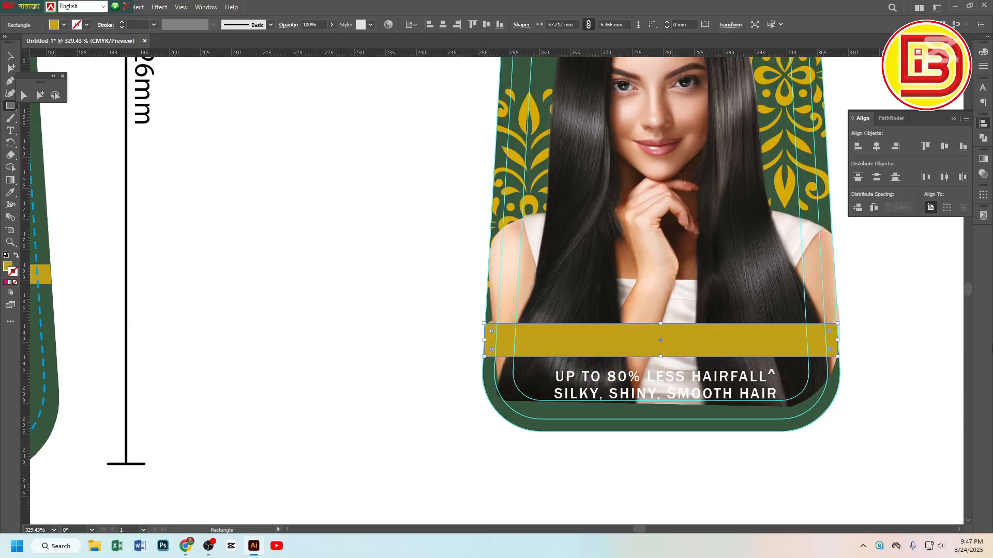
key("v")
left_click(485, 263)
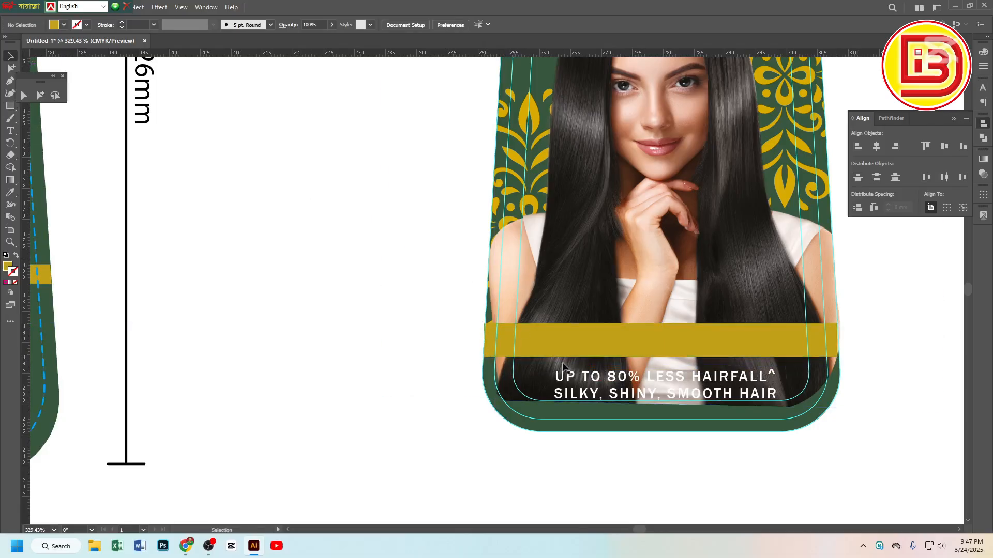
Bring the ALOE & 21 EFFECTIVE HERBS text in front of the gold band, hiding the band temporarily to reach the text
left_click(564, 346)
key("Delete")
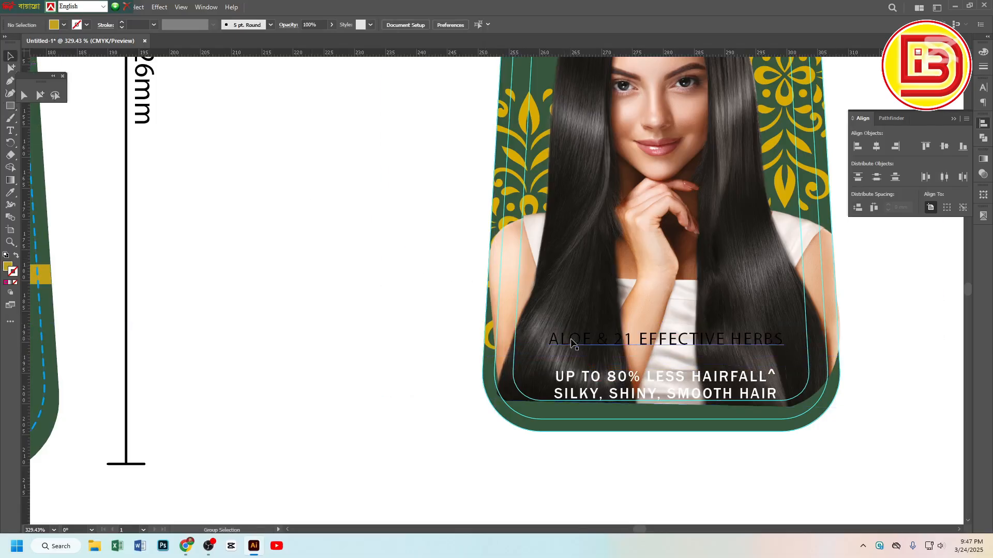
left_click(637, 345)
right_click(637, 345)
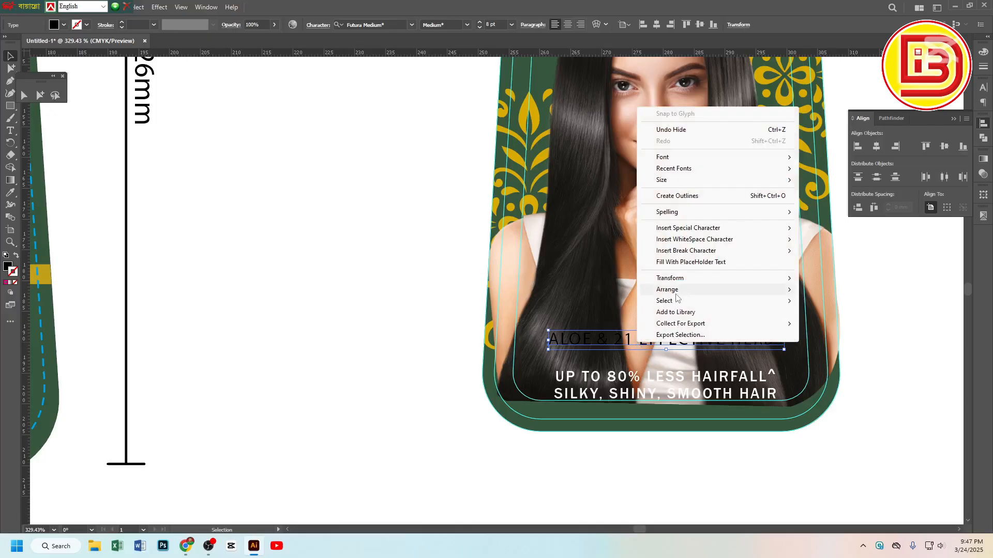
mouse_move(696, 296)
left_click(854, 290)
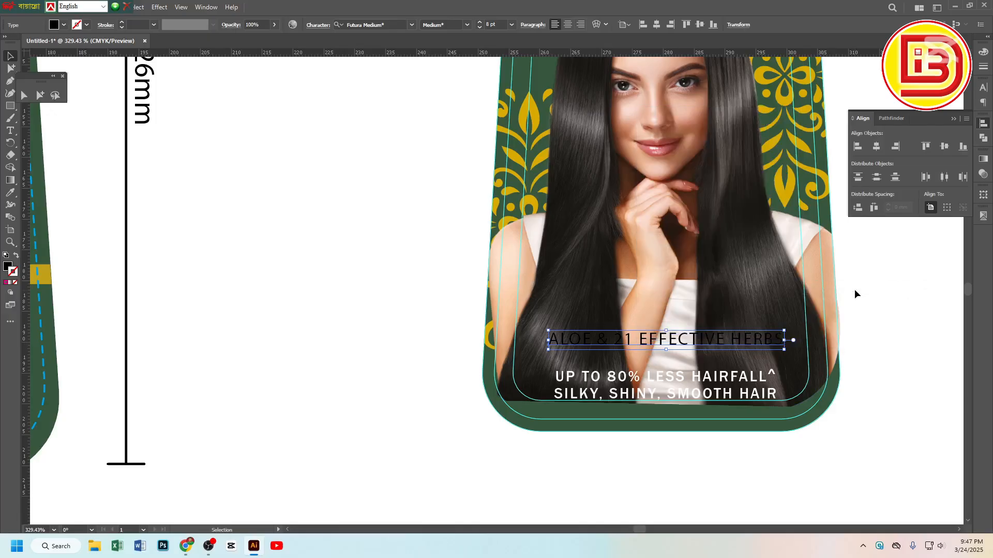
left_click(854, 290)
key("ctrl+z")
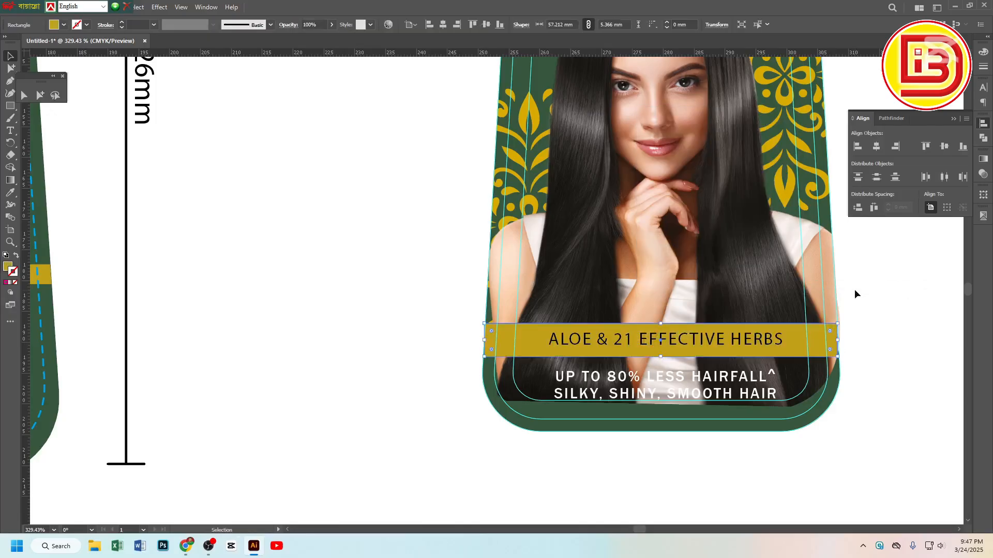
Compare the new label's gold band, lower wording and photo with the finished front label
key("ctrl+minus")
key("ctrl+minus")
left_click_drag(569, 307, 688, 307)
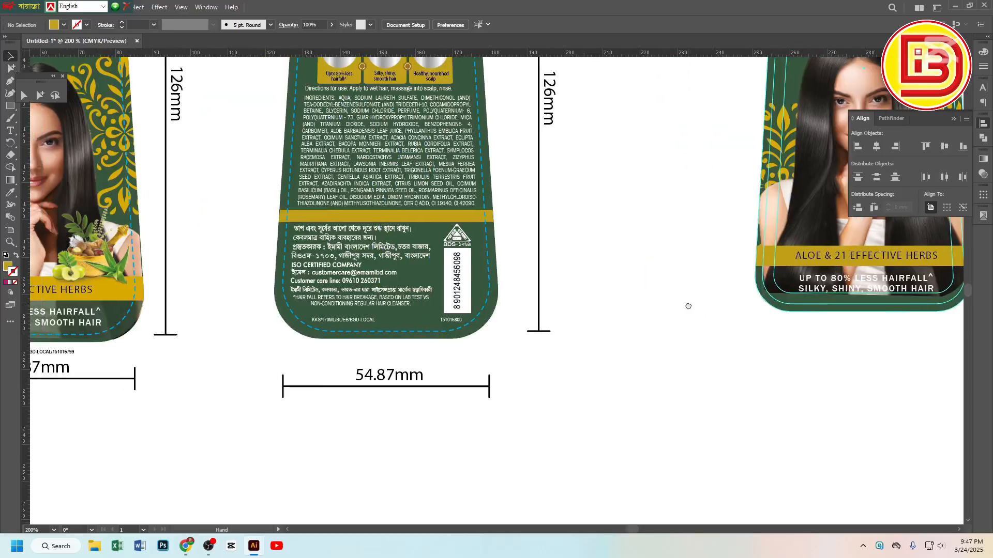
left_click_drag(115, 293, 200, 287)
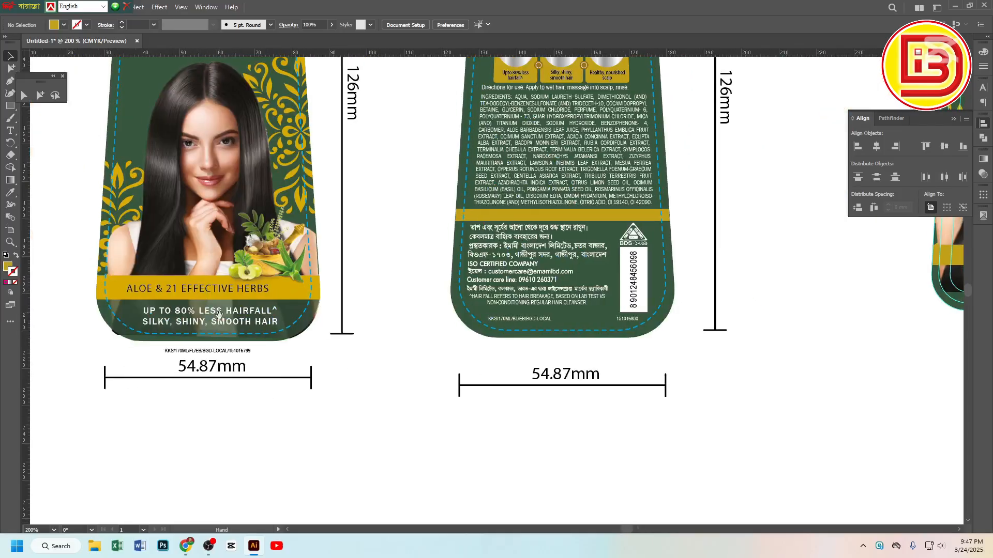
scroll(427, 318, "right", 10)
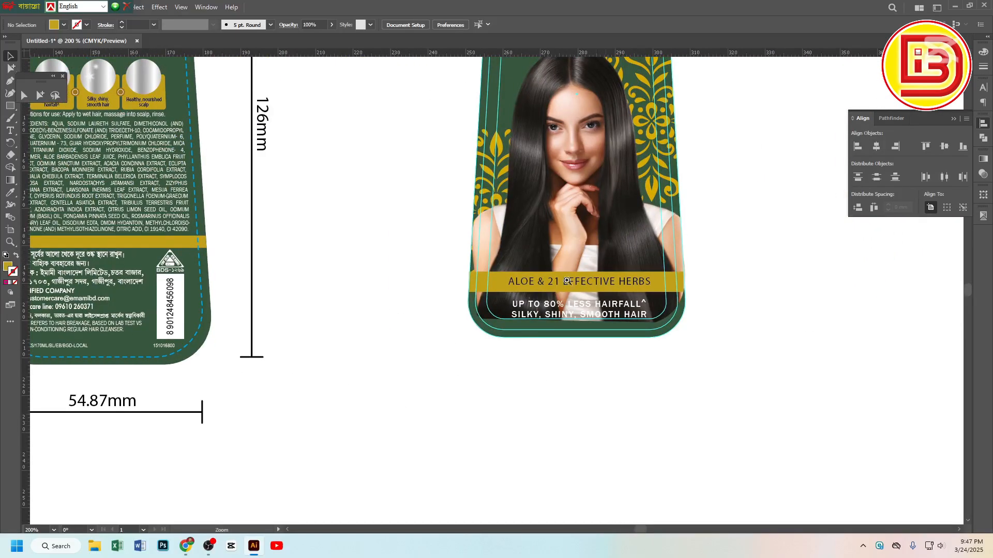
left_click_drag(323, 332, 615, 332)
left_click(529, 311, "ctrl+alt")
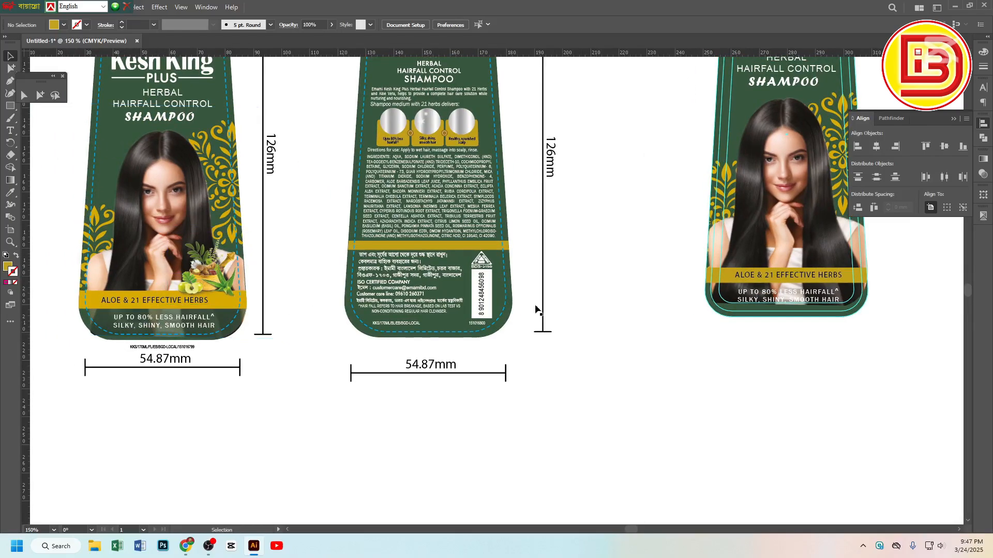
Try to move the gold band and its wording, together with the claim below, slightly up the label
left_click_drag(781, 273, 743, 303)
left_click(743, 302)
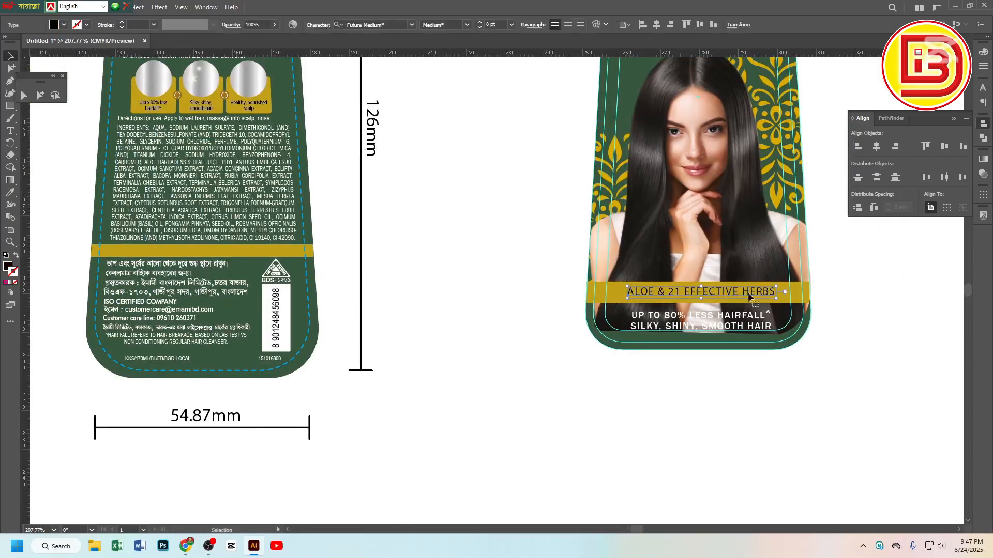
left_click(735, 322, "shift")
left_click_drag(734, 321, 728, 309)
left_click(864, 321)
left_click_drag(830, 356, 808, 381)
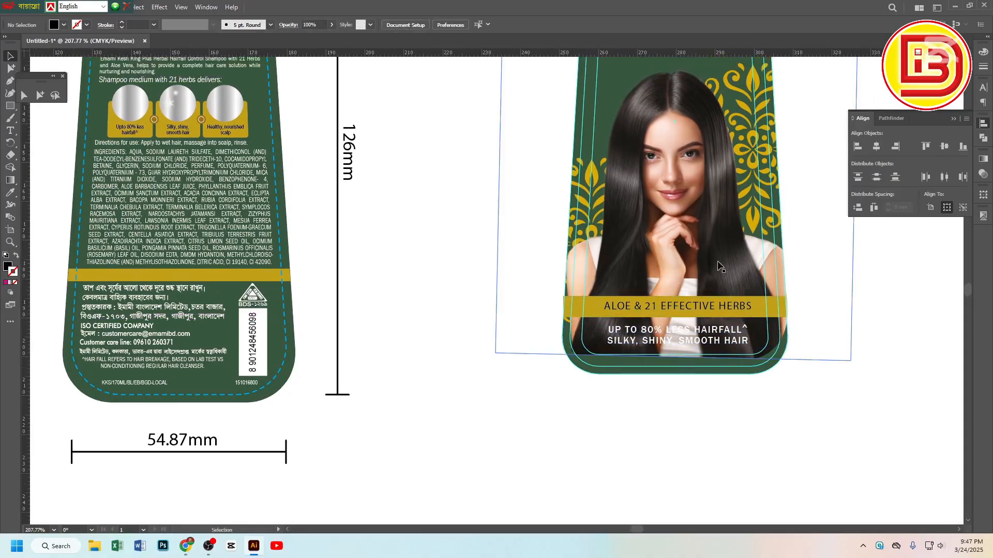
key("ctrl+z")
Move the woman's clipped photo down until it reaches the label's lower edge behind the gold band and claim text
left_click(713, 277)
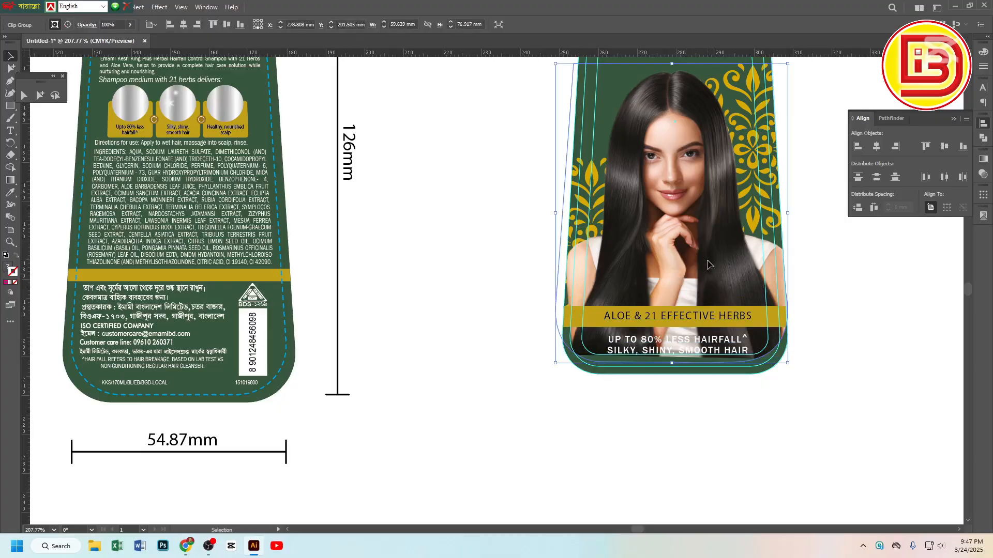
left_click_drag(707, 262, 707, 267)
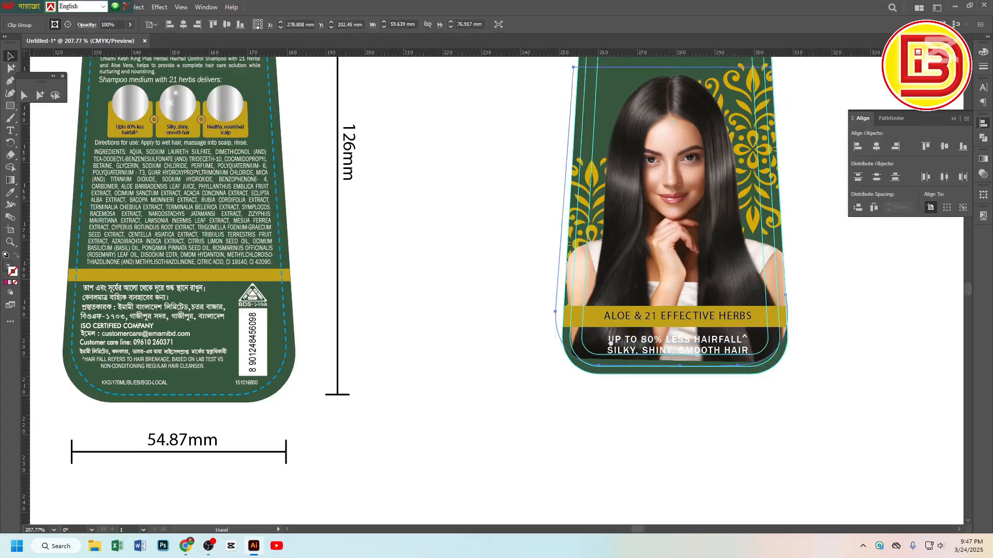
left_click_drag(437, 359, 505, 342)
left_click_drag(847, 299, 692, 421)
scroll(754, 303, "up", 1)
left_click(801, 375)
left_click_drag(582, 356, 584, 367)
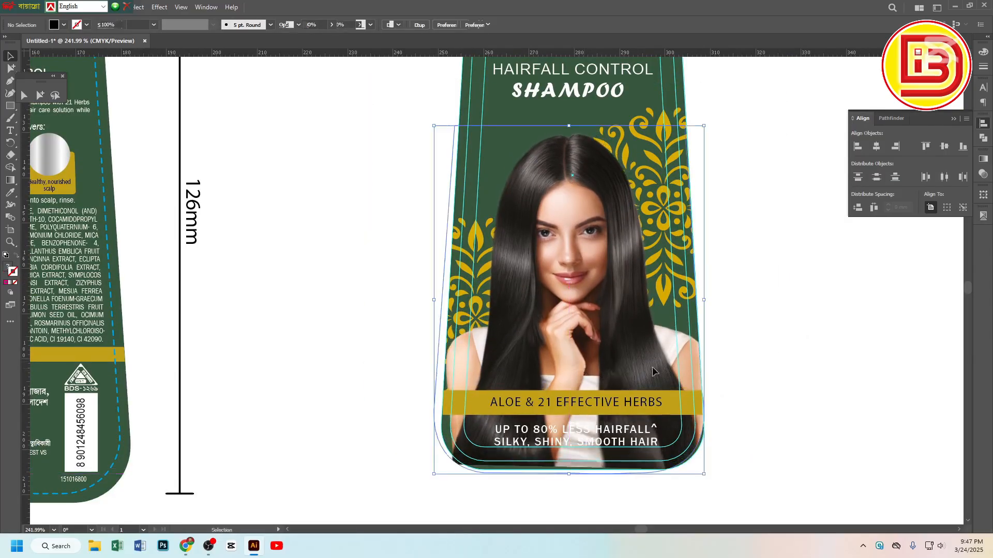
Pull the left and bottom edges of the photo's clipping path inward to the label outline
scroll(739, 429, "up", 2)
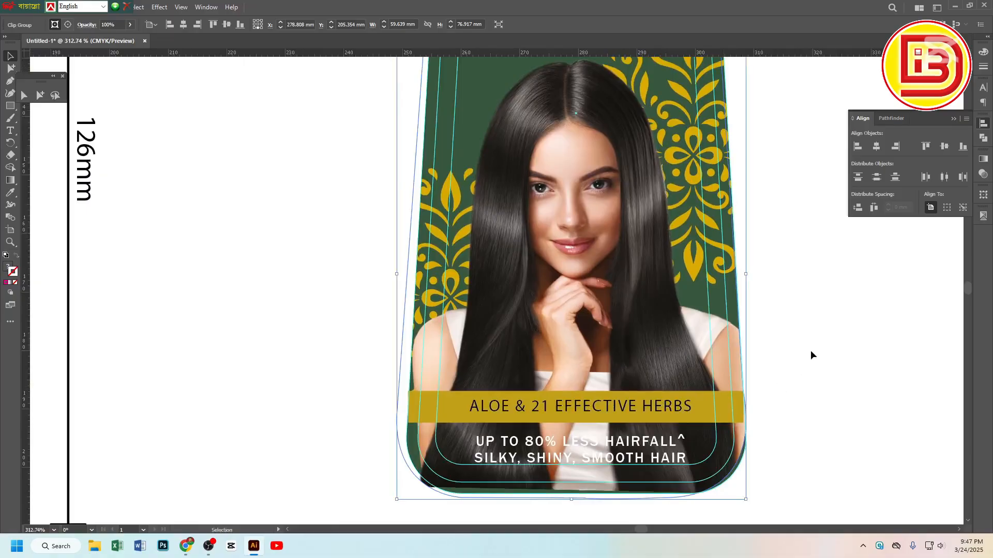
left_click(24, 95)
left_click(308, 232)
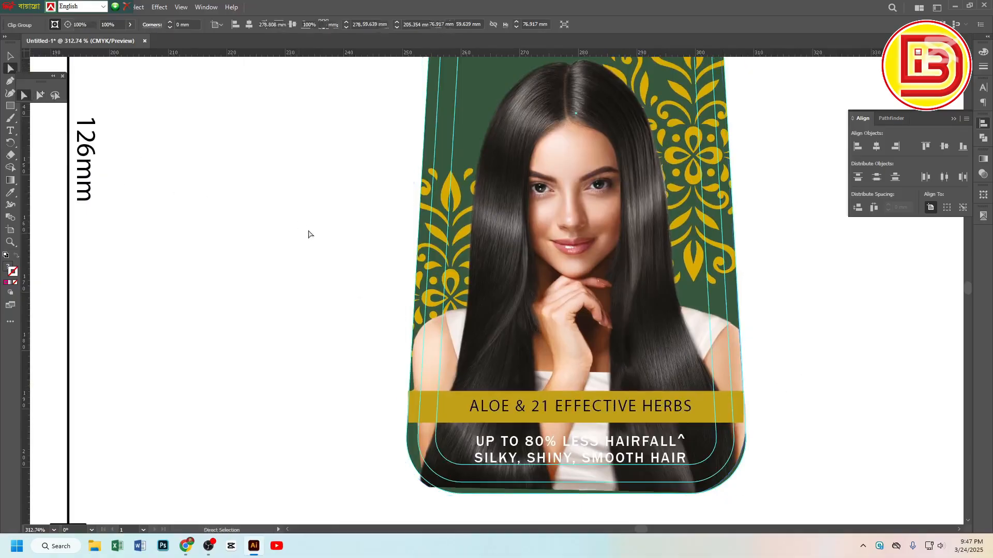
left_click_drag(404, 346, 415, 346)
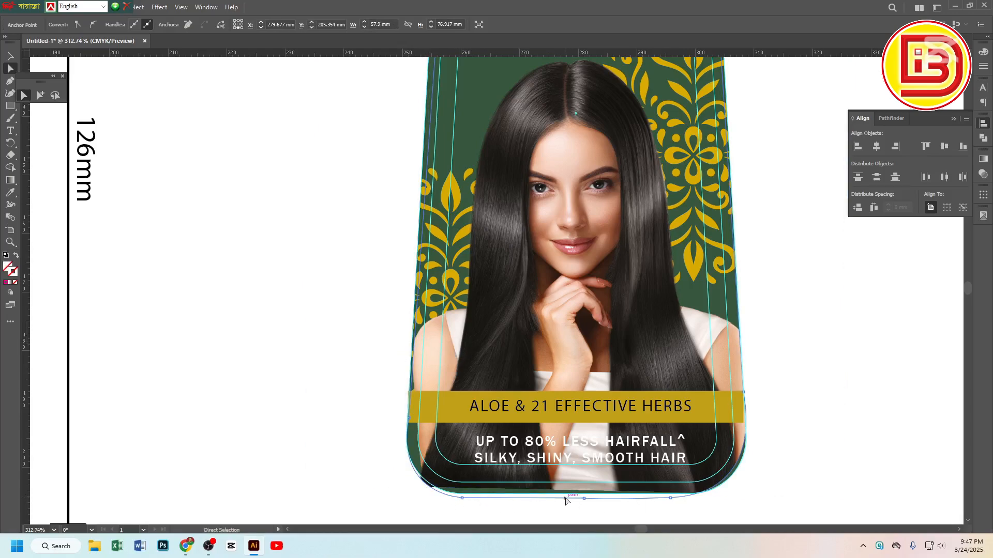
mouse_move(566, 500)
left_mouse_down()
mouse_move(594, 497)
mouse_move(573, 496)
left_mouse_up()
Adjust the clipping path's bottom-right anchor and its curve handle to follow the label's rounded corner
left_click(672, 499)
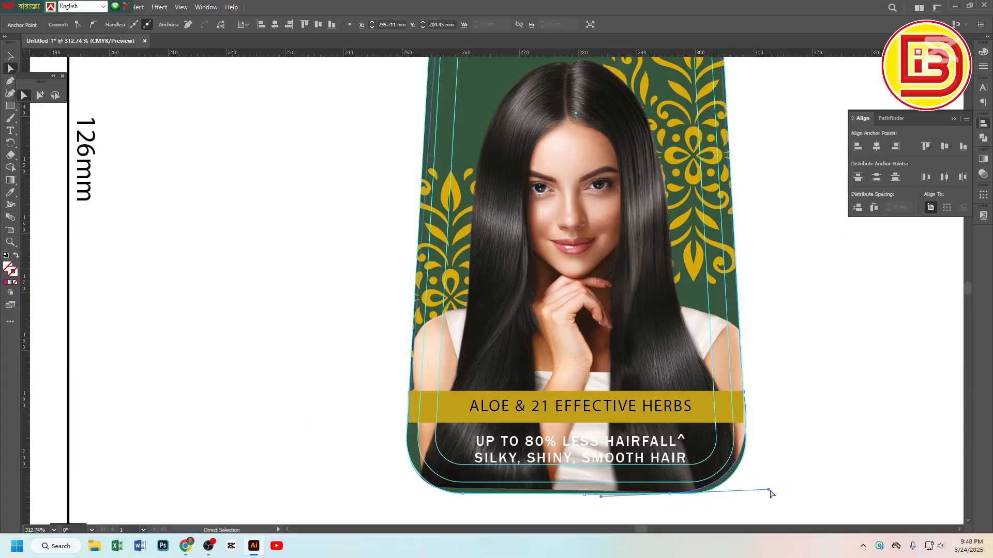
left_click_drag(770, 490, 773, 501)
left_click_drag(750, 420, 805, 469)
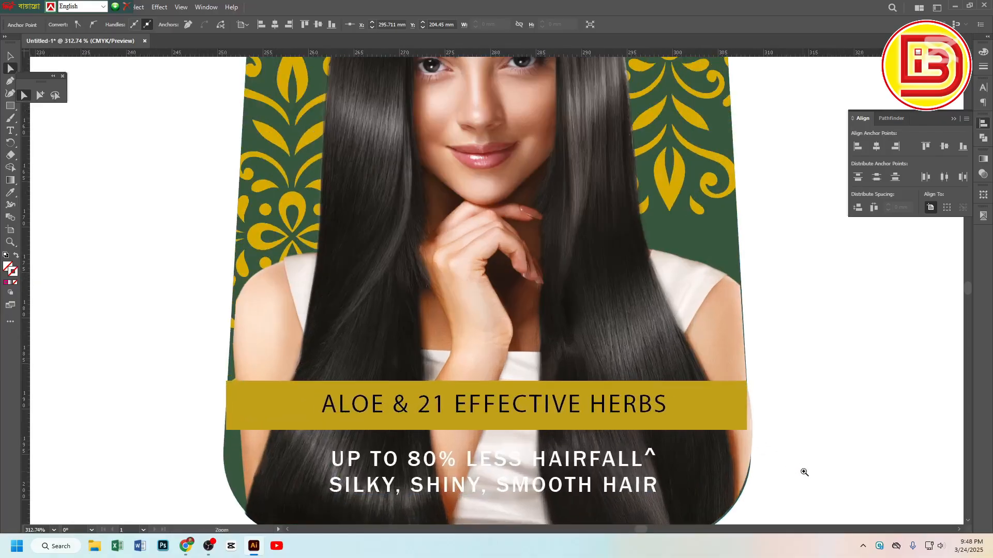
left_click_drag(782, 428, 781, 368)
left_click(745, 321)
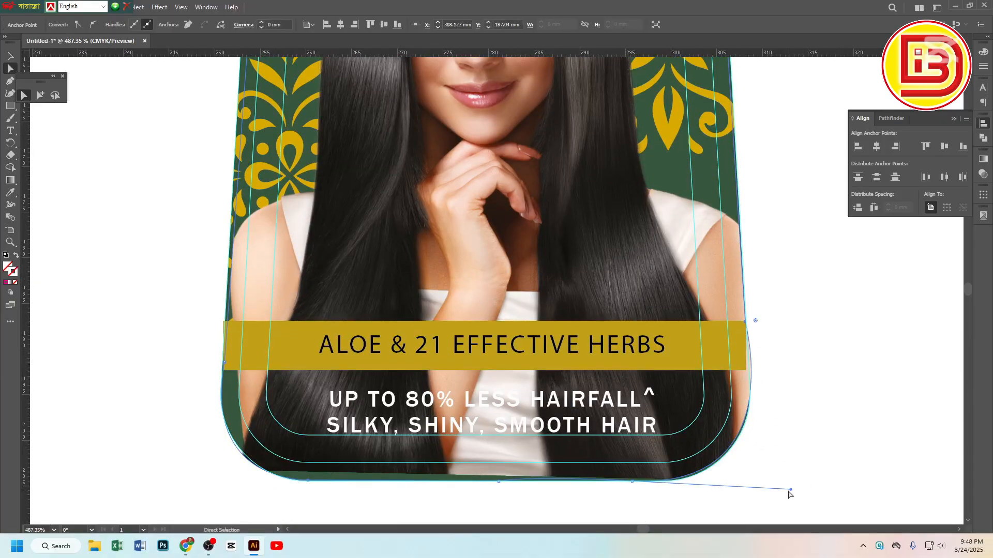
mouse_move(790, 489)
left_mouse_down()
mouse_move(782, 511)
mouse_move(789, 494)
left_mouse_up()
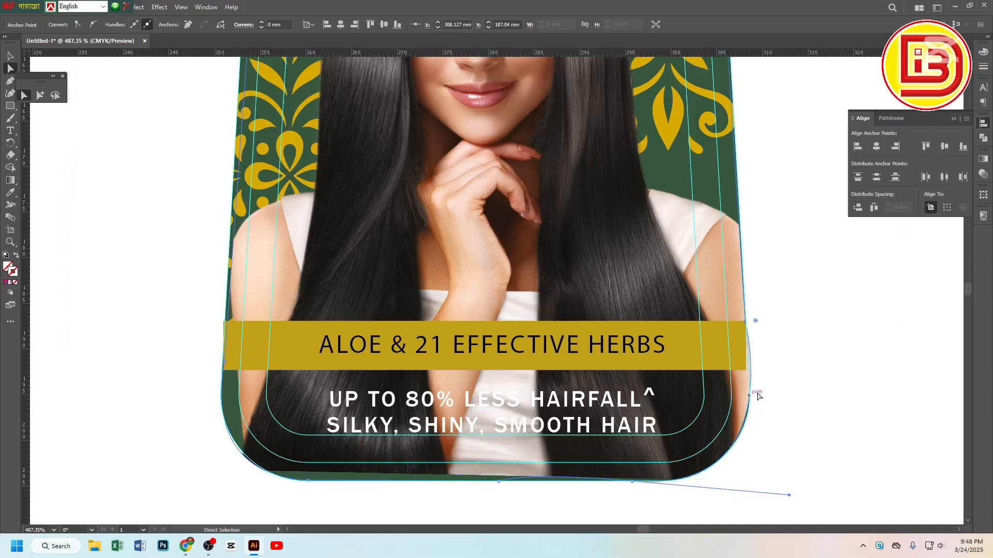
Release the clipping mask on the woman's photo
left_click(507, 297, "ctrl+alt")
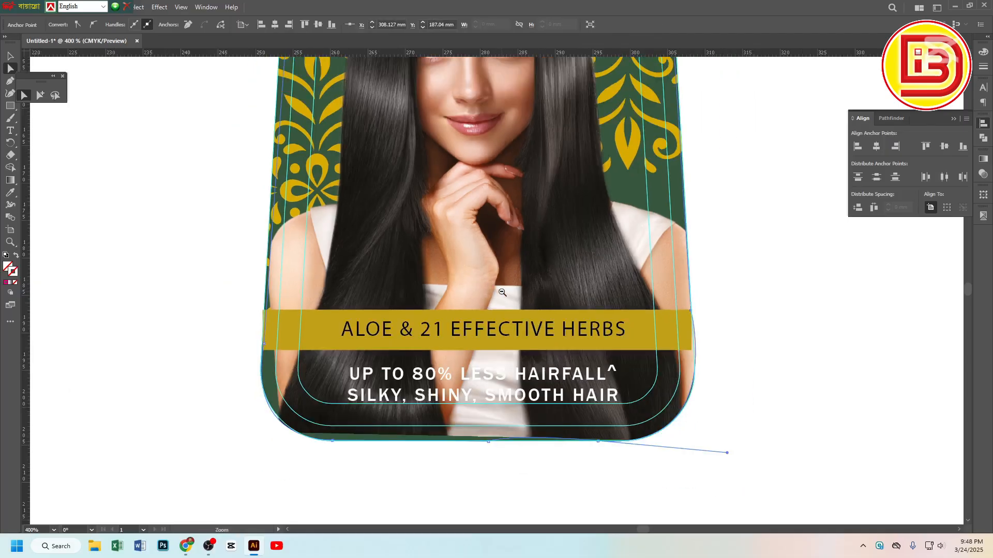
left_click(507, 297, "ctrl+alt")
left_click(507, 297, "ctrl+alt")
left_click(11, 55)
right_click(474, 197)
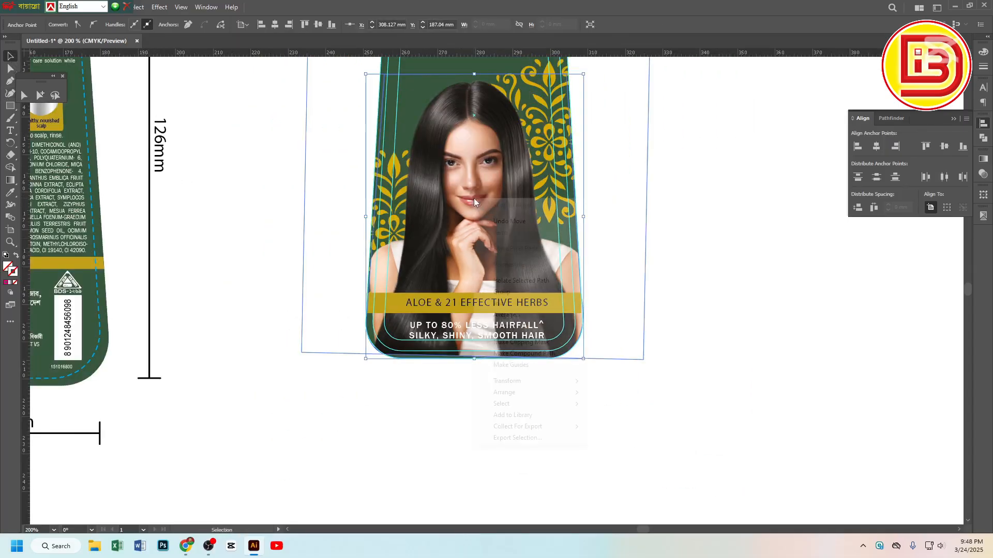
left_click(661, 288)
left_click(660, 288)
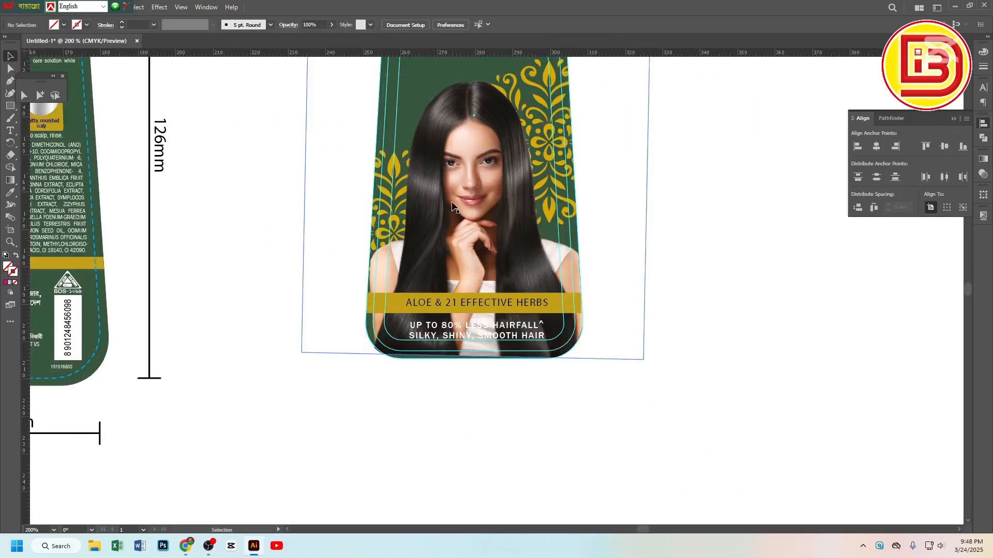
left_click(451, 202)
right_click(452, 202)
left_click(501, 291)
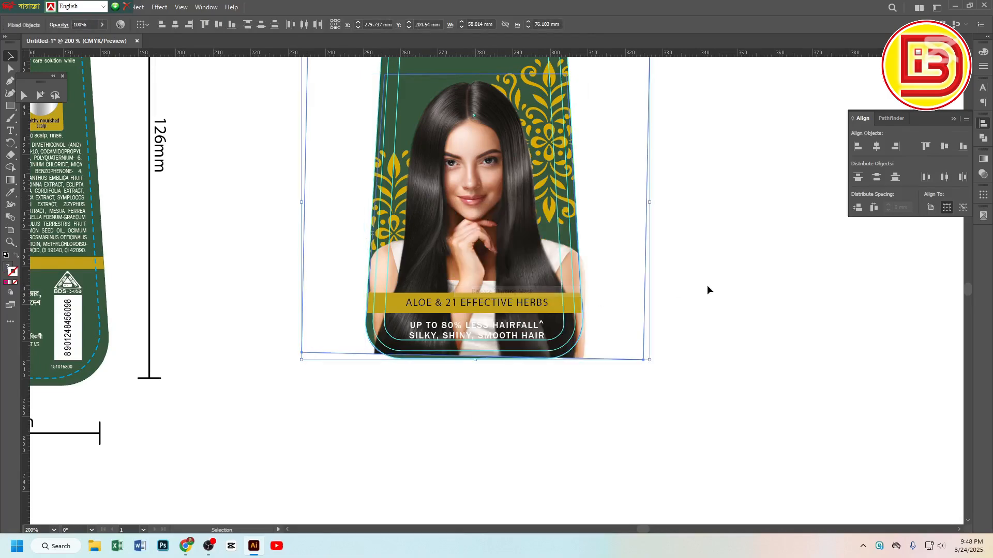
left_click(712, 284)
Remove the woman's photo temporarily to select the released clipping path underneath, and bring the photo back
left_click(631, 296)
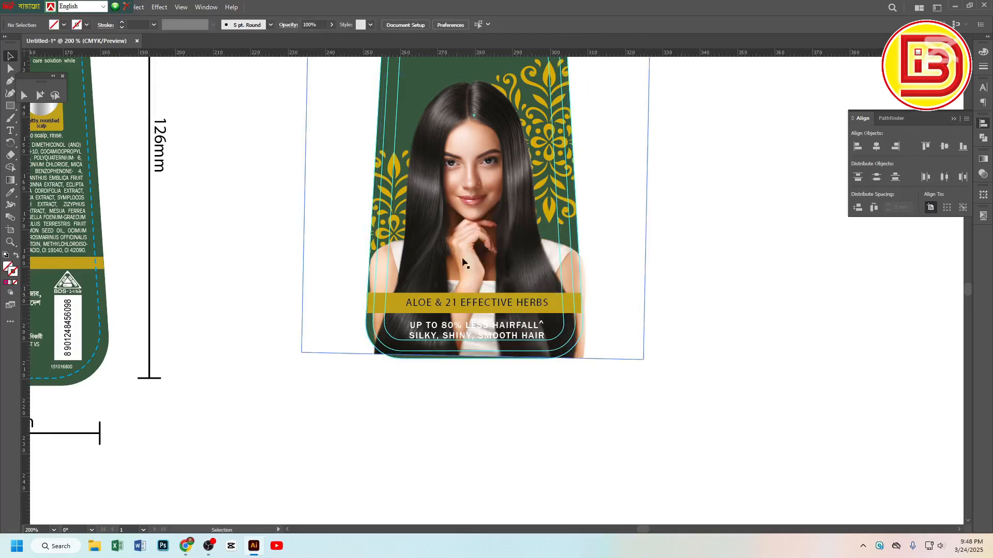
key("Delete")
left_click_drag(677, 428, 587, 284)
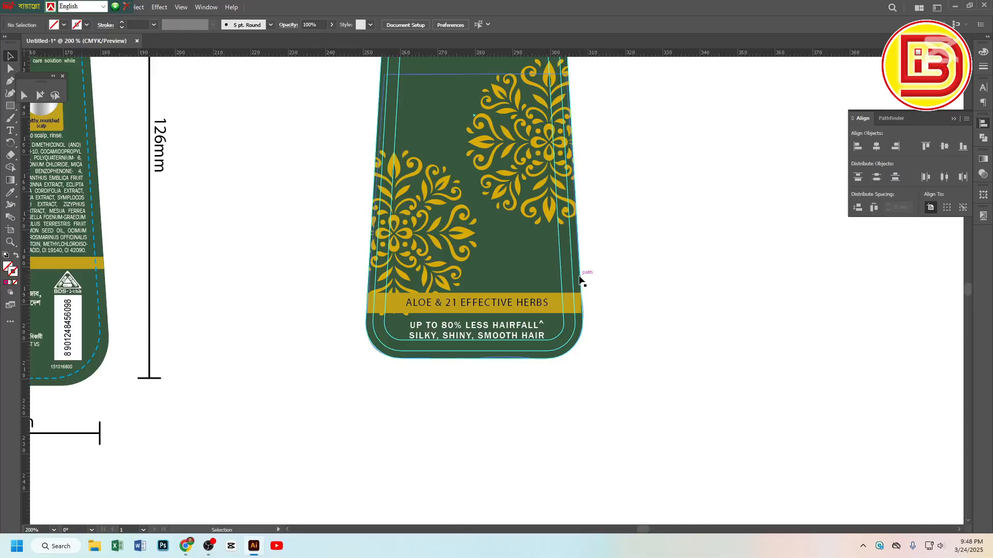
left_click(579, 279)
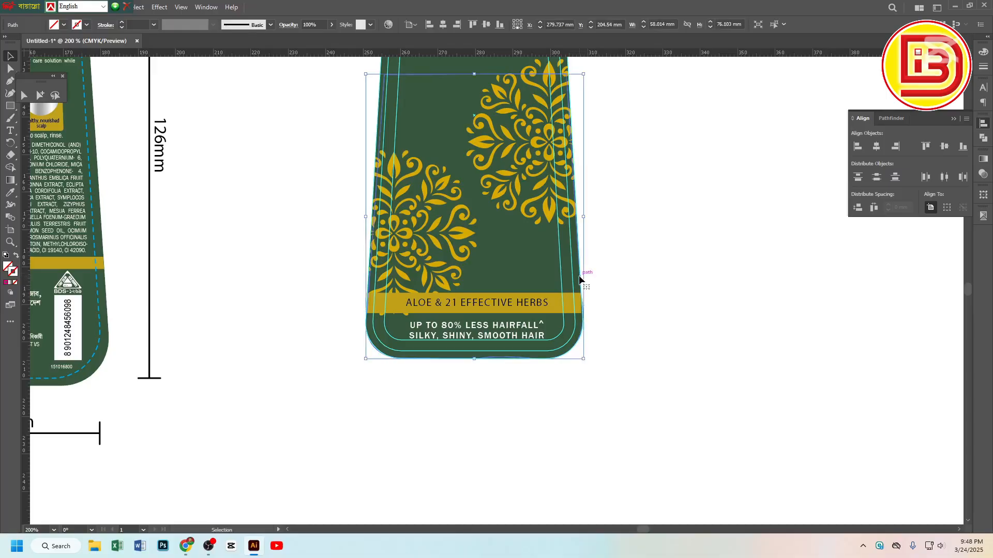
key("ctrl+z")
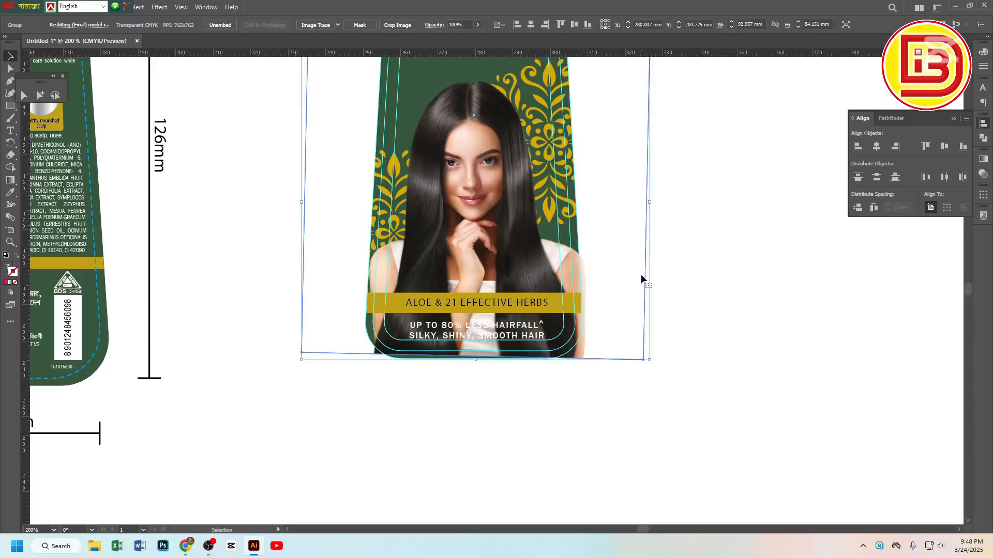
Nudge the woman's photo slightly down and left within the label outline
left_click(675, 292)
left_click_drag(521, 397, 553, 406)
left_click_drag(523, 336, 543, 345)
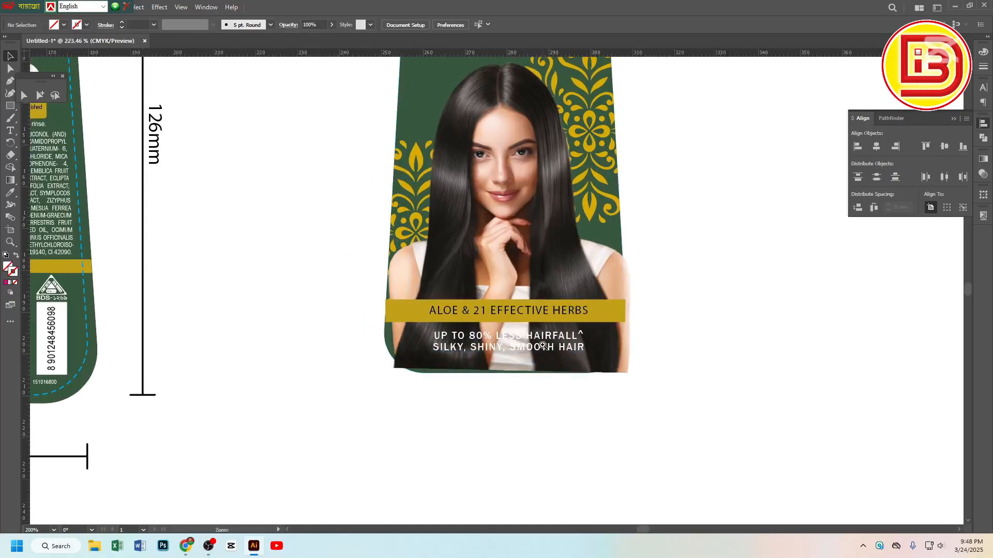
left_click_drag(515, 269, 498, 313)
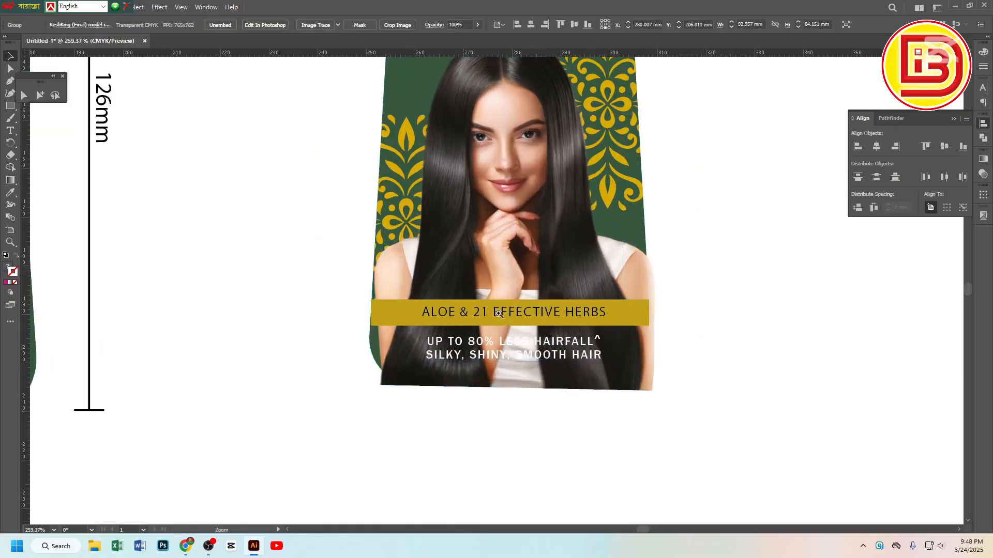
left_click_drag(519, 276, 515, 276)
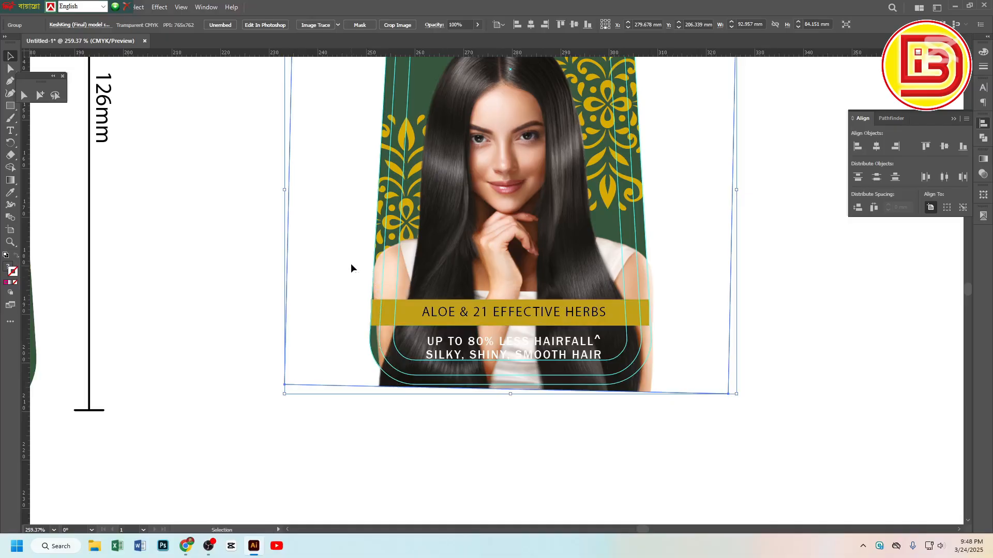
left_click(231, 273)
Remove the green label base temporarily to check the shape, and bring it back
scroll(461, 202, "up", 5)
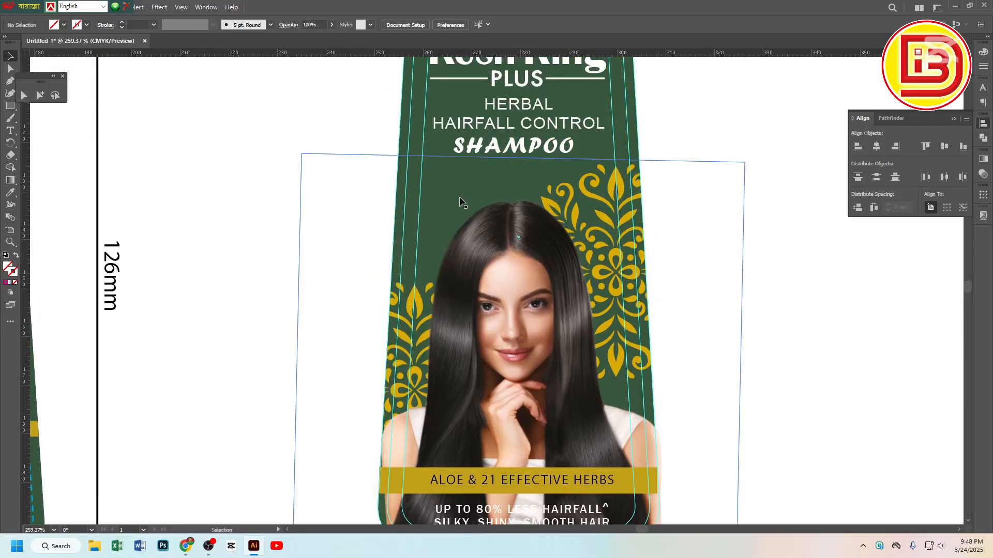
left_click(442, 148)
left_click(582, 281, "ctrl+alt")
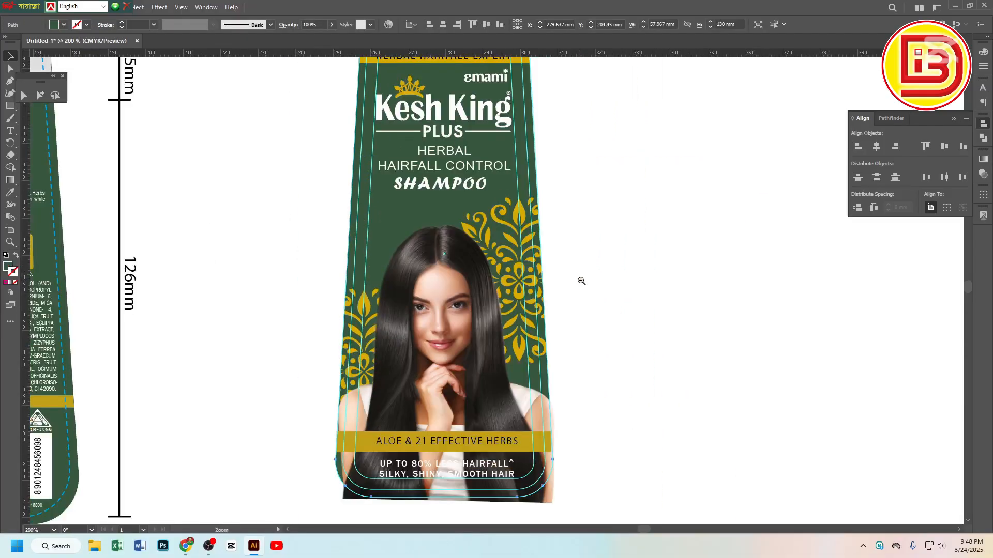
left_click(583, 281, "ctrl+alt")
left_click_drag(566, 279, 607, 297)
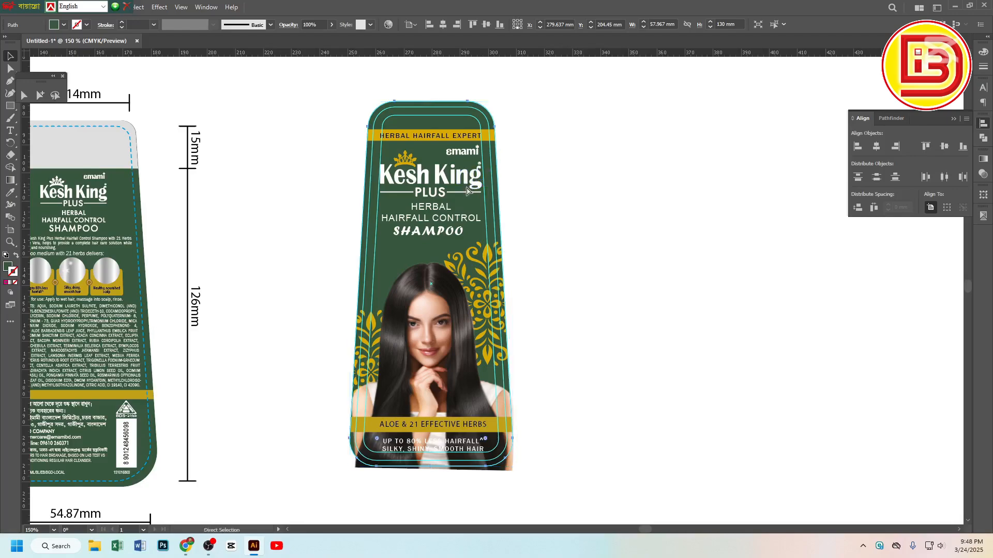
key("Delete")
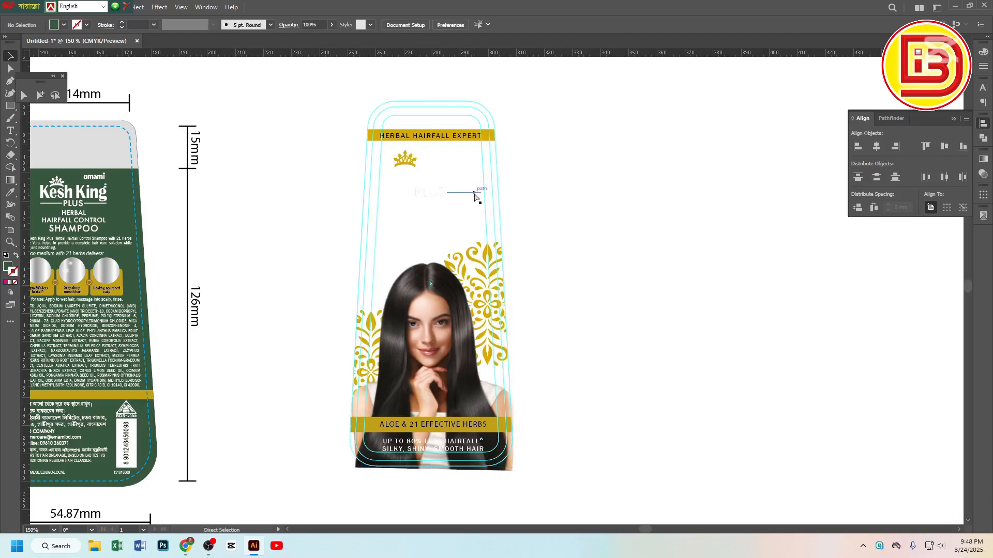
key("ctrl+z")
left_click(583, 188)
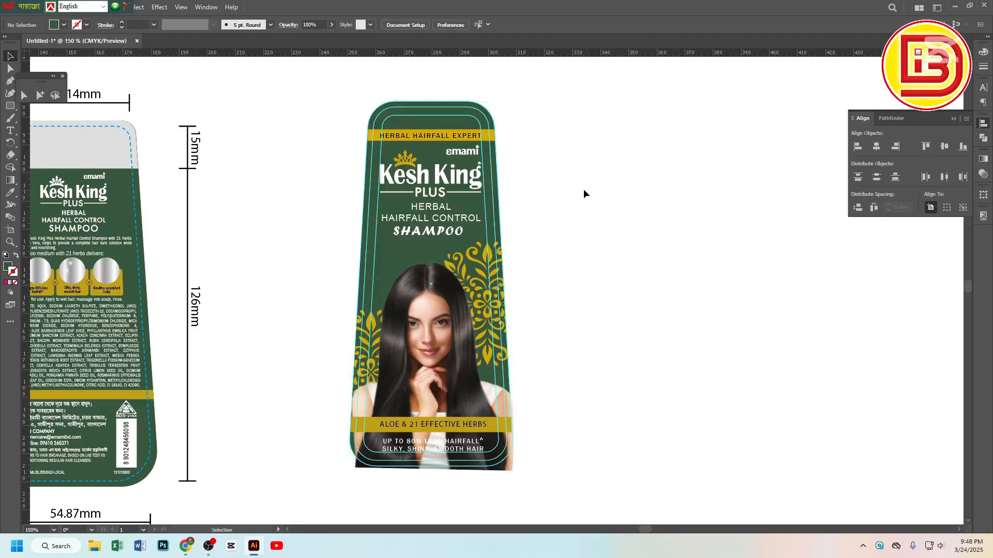
Copy the green label base in place, give the copy no fill and a magenta stroke, and bring it to the front
key("a")
left_click(456, 124)
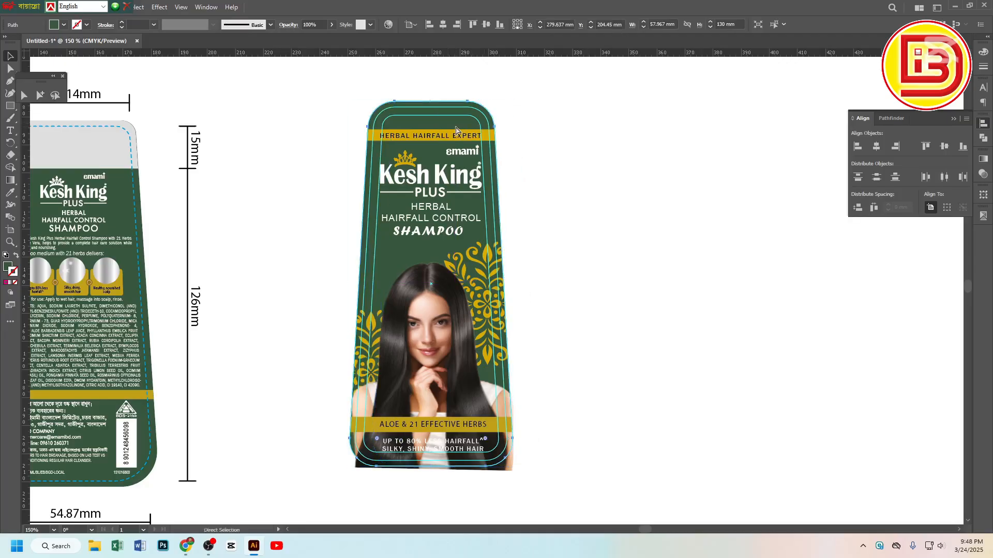
key("v")
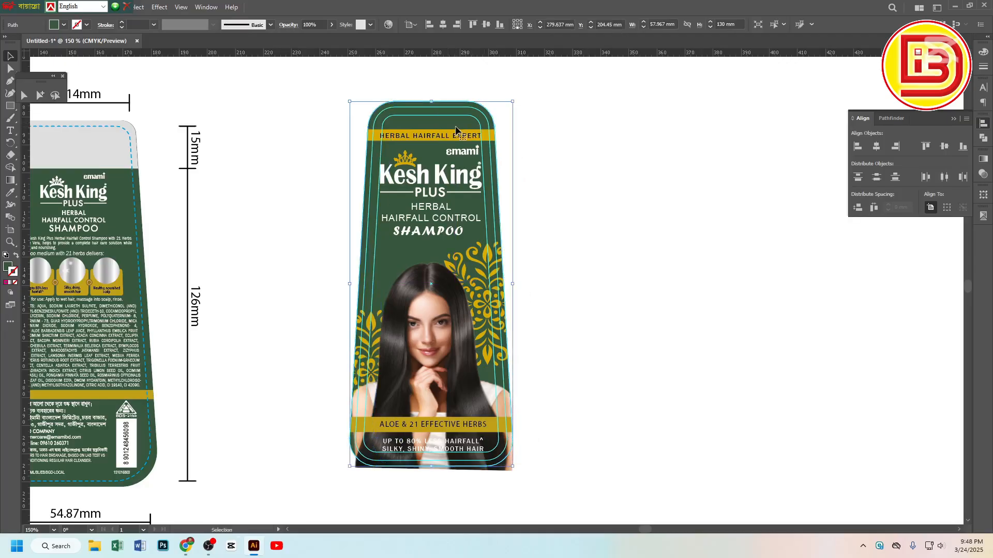
left_click(982, 54)
left_click(866, 62)
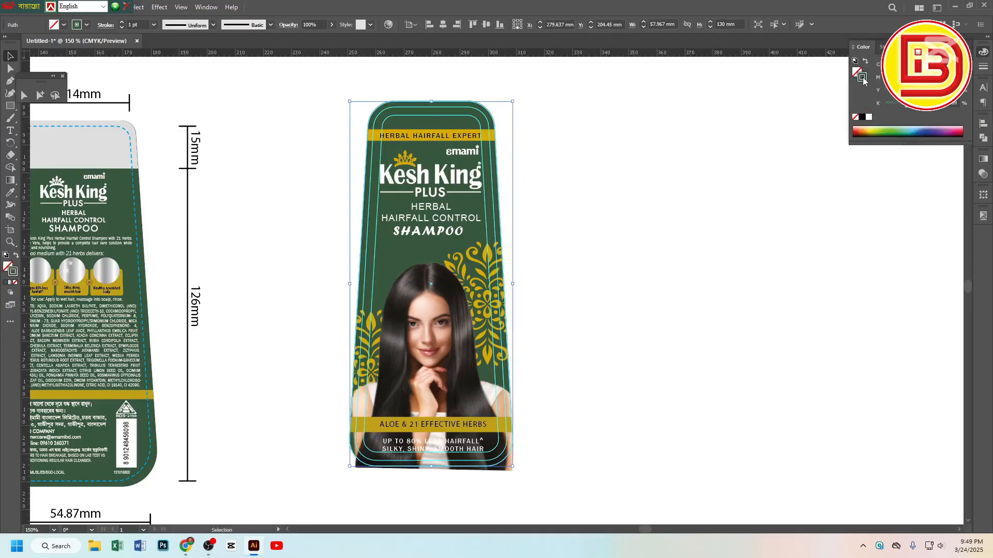
left_click(869, 117)
left_click_drag(938, 107, 711, 106)
right_click(531, 136)
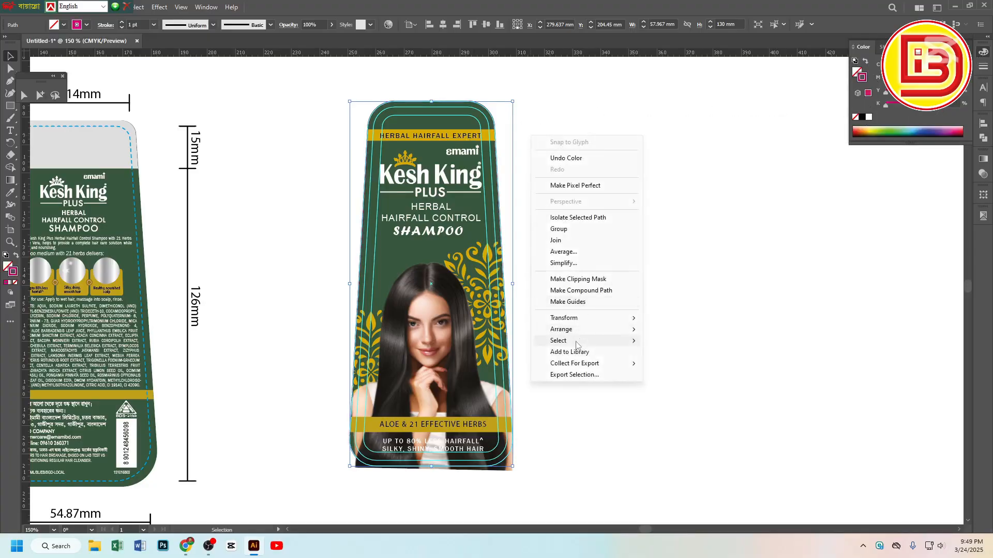
left_click(684, 330)
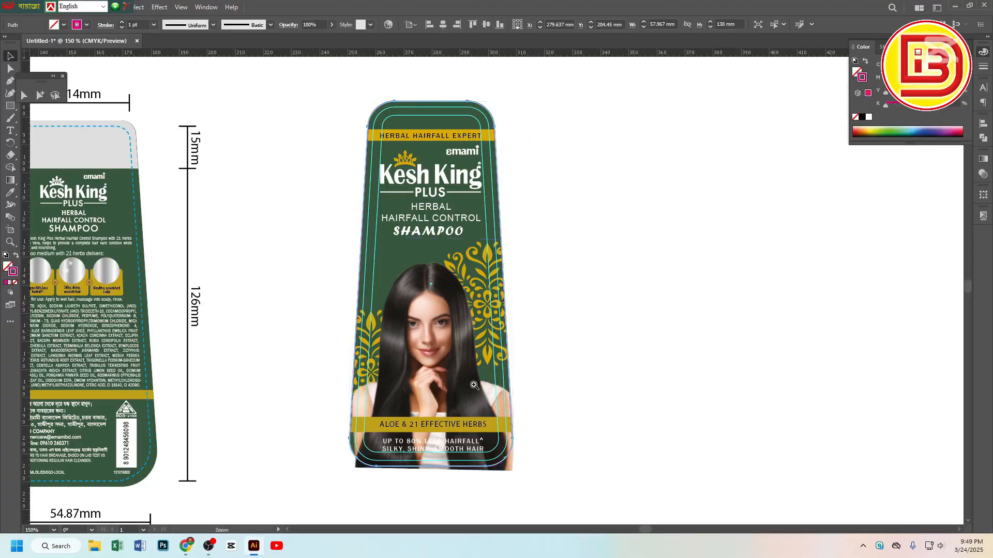
Clip the woman's photo with the magenta label outline using a clipping mask
left_click_drag(451, 399, 524, 399)
left_click_drag(676, 348, 739, 288)
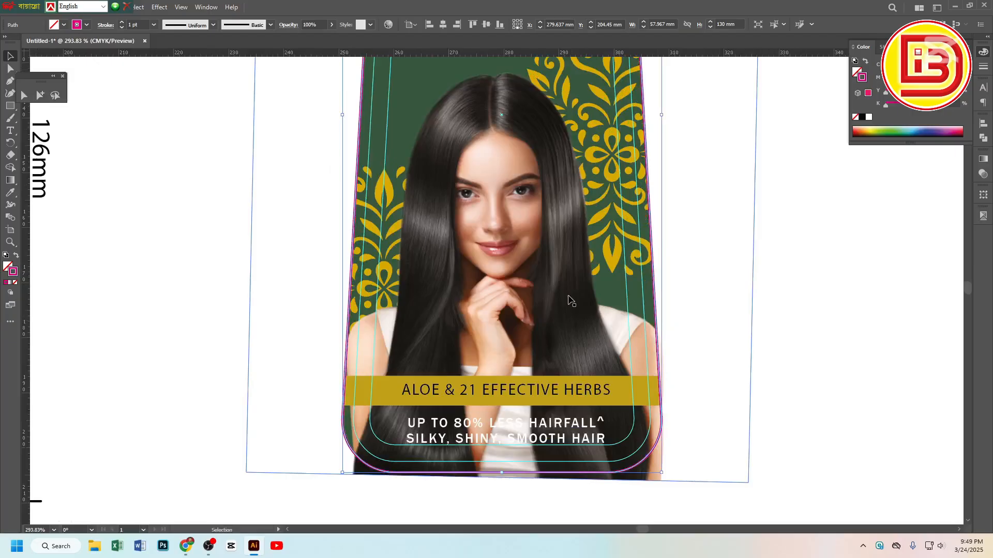
left_click(521, 269, "shift")
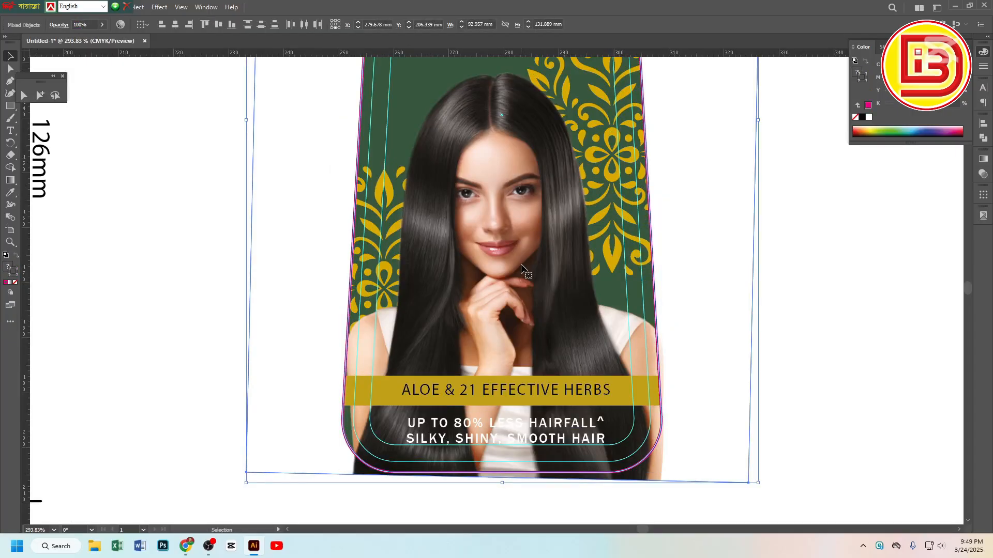
right_click(521, 269)
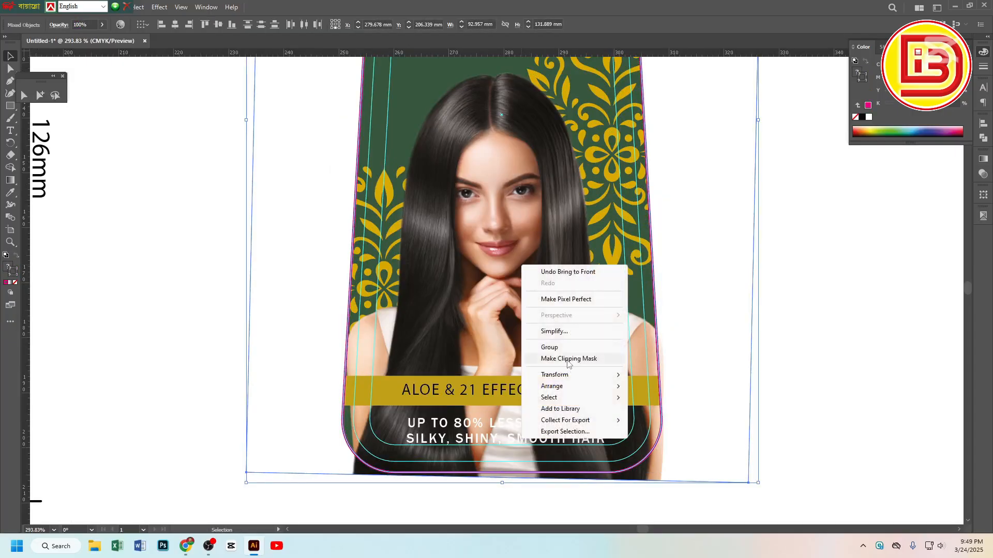
left_click(600, 359)
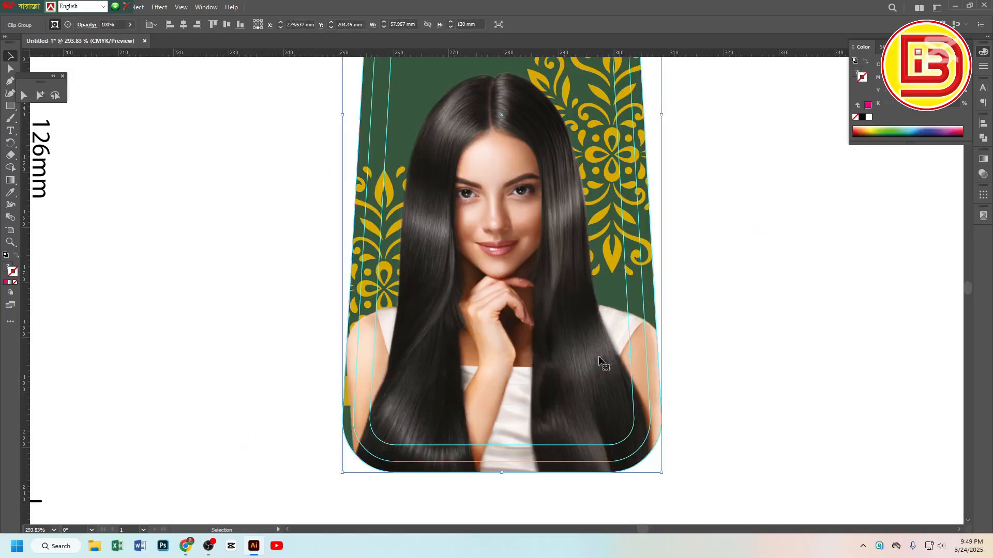
left_click(734, 313)
Hide the clipped photo to bring the gold band, its wording and the tagline to the front, and show the photo again
key("ctrl+minus")
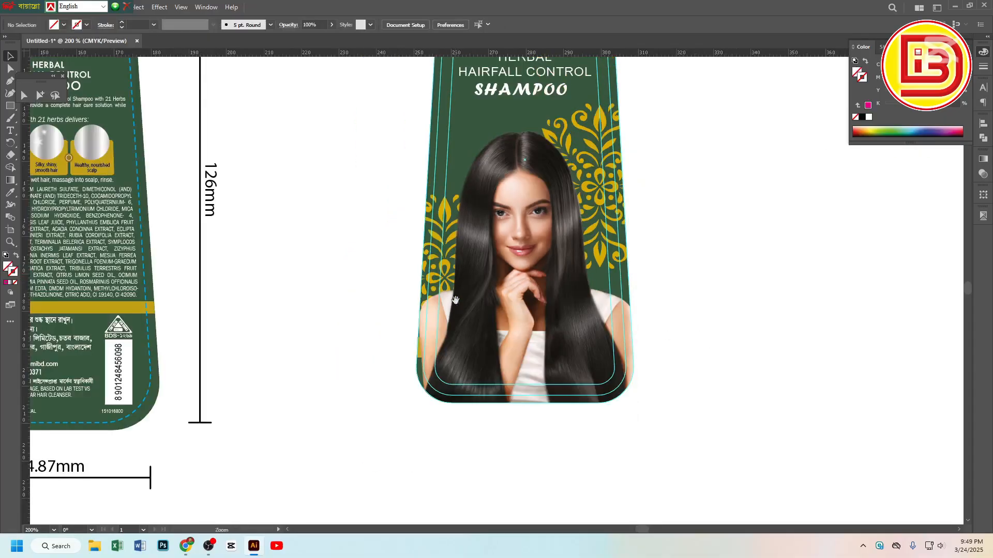
left_click(528, 323)
key("ctrl+3")
left_click(533, 352)
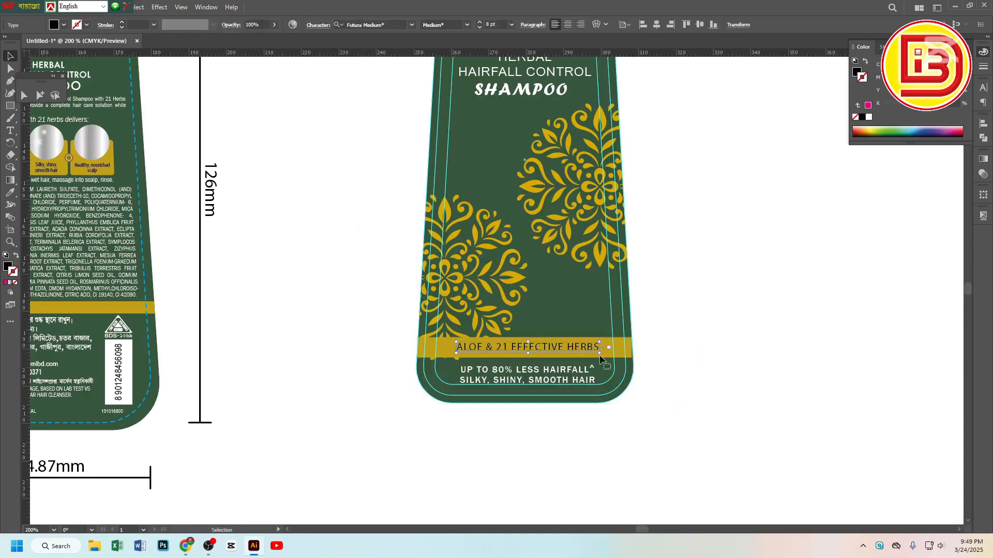
left_click(579, 375, "shift")
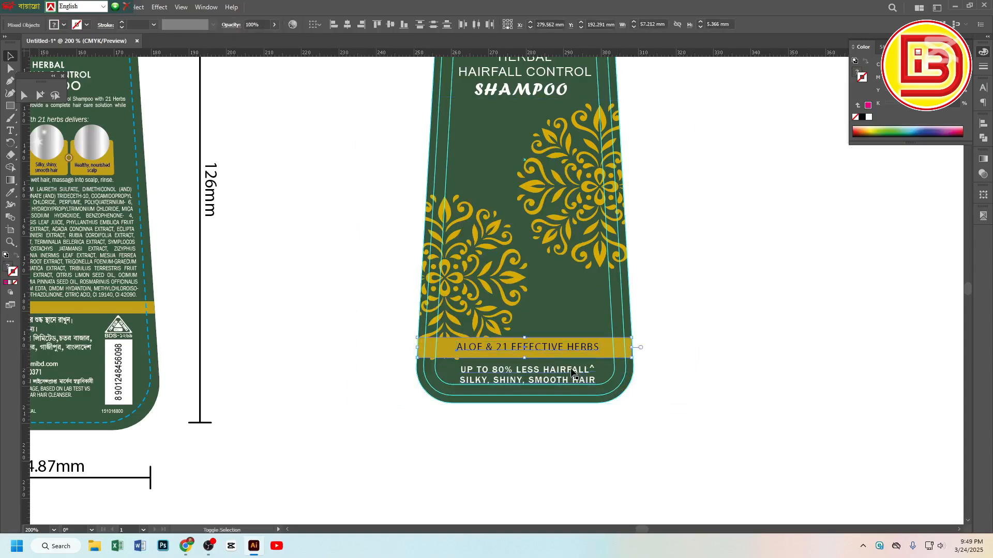
right_click(572, 369)
mouse_move(609, 319)
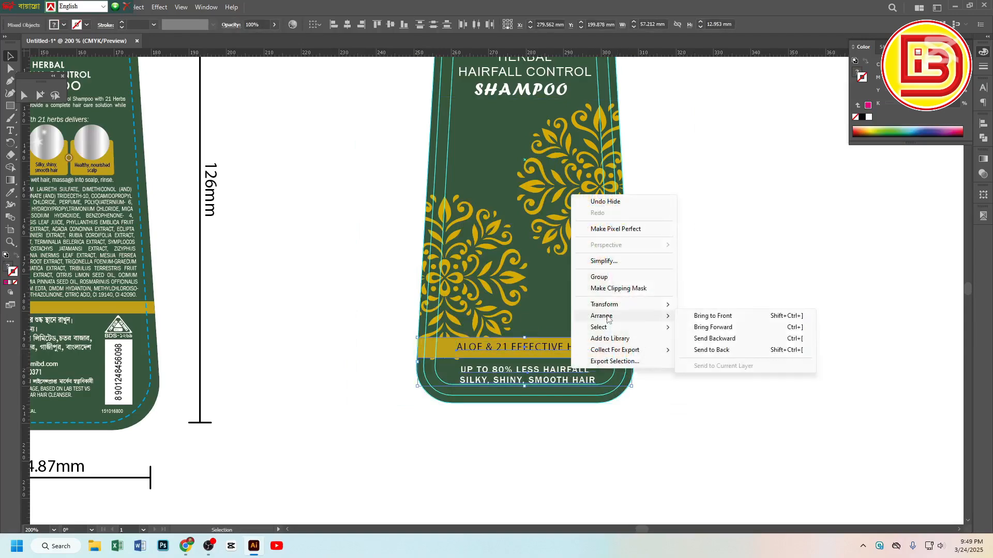
left_click(710, 317)
left_click(720, 269)
key("ctrl+alt+3")
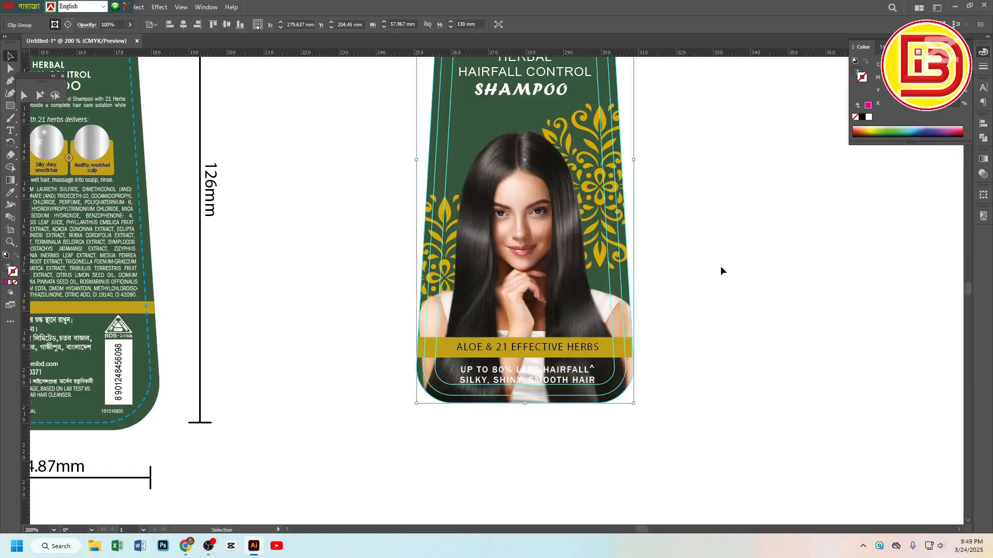
left_click(721, 265)
Move the lower gold band and its "ALOE & 21 EFFECTIVE HERBS" text slightly down
scroll(592, 352, "up", 3)
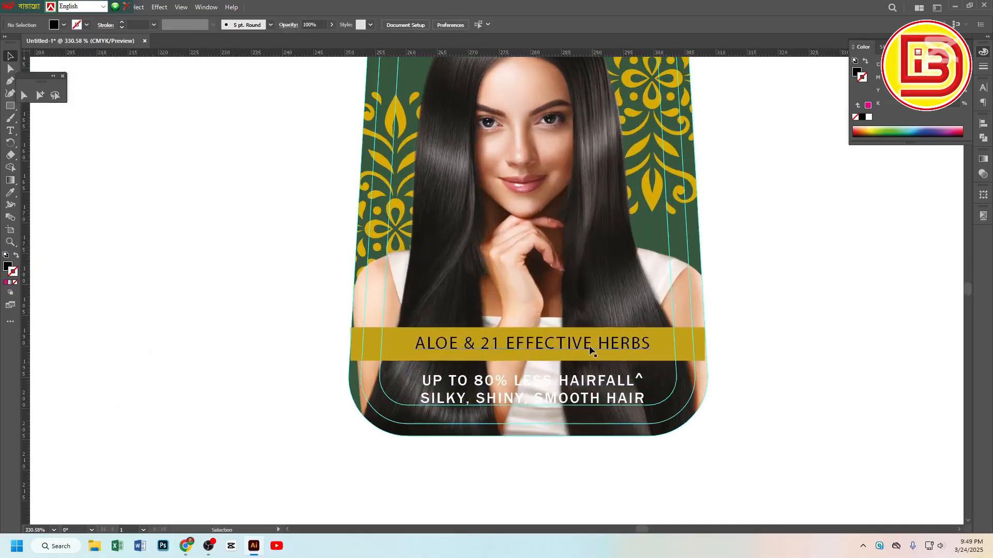
left_click(592, 350)
left_click(666, 340, "shift")
left_click_drag(666, 340, 662, 353)
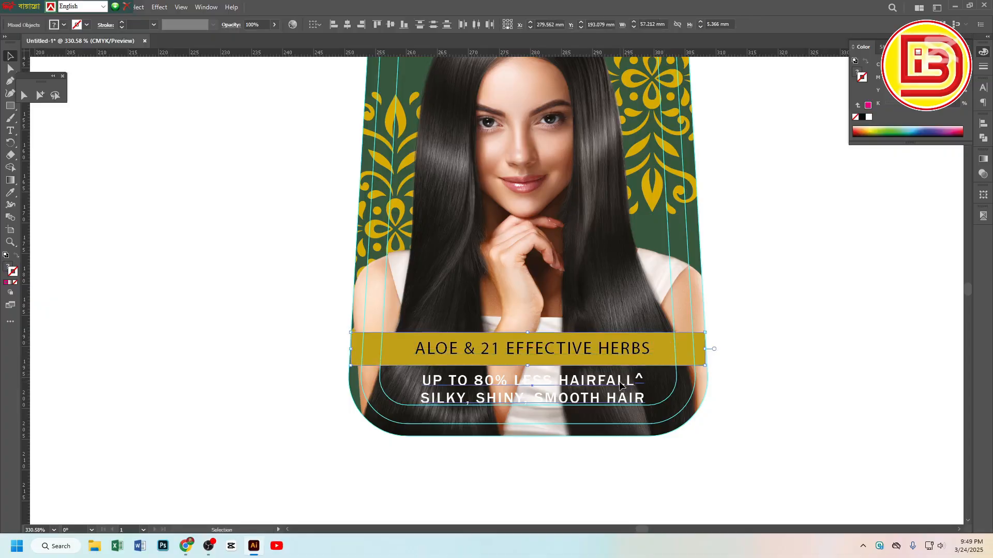
Nudge the two-line tagline slightly up and enlarge the "ALOE & 21 EFFECTIVE HERBS" text to about 9.07 pt
left_click_drag(619, 380, 669, 351)
left_click(701, 372)
left_click(590, 352)
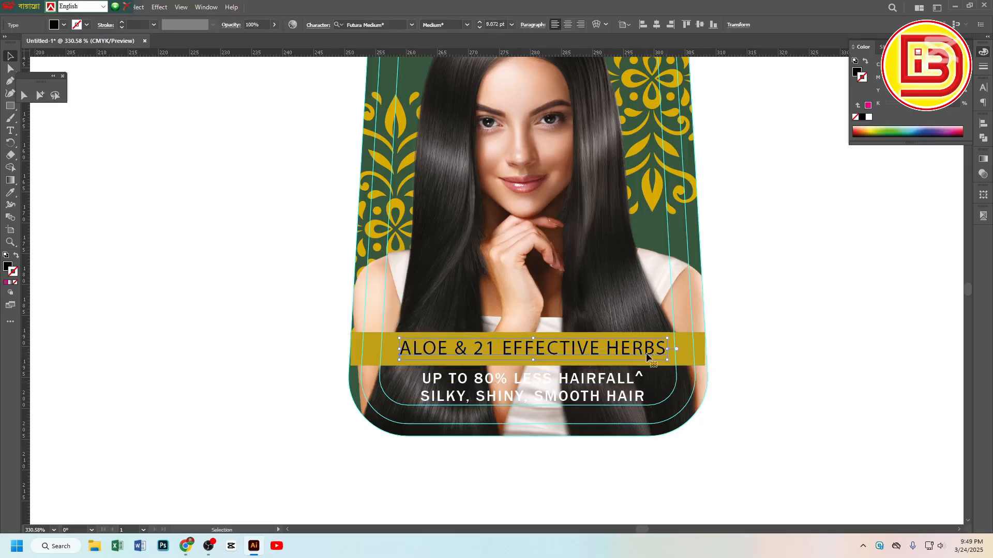
Try a white fill on the "ALOE & 21 EFFECTIVE HERBS" text and undo it
left_click(862, 117)
left_click(869, 117)
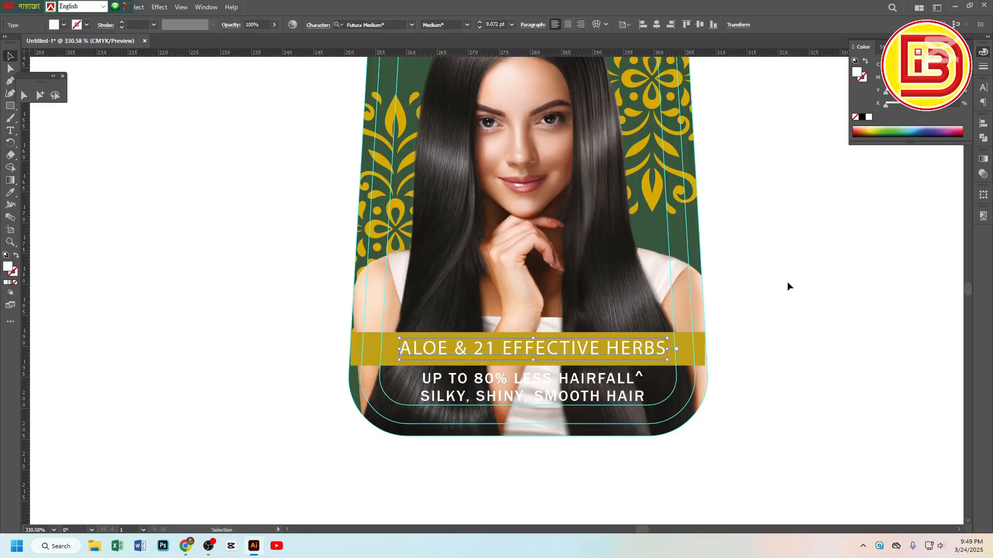
left_click(787, 281)
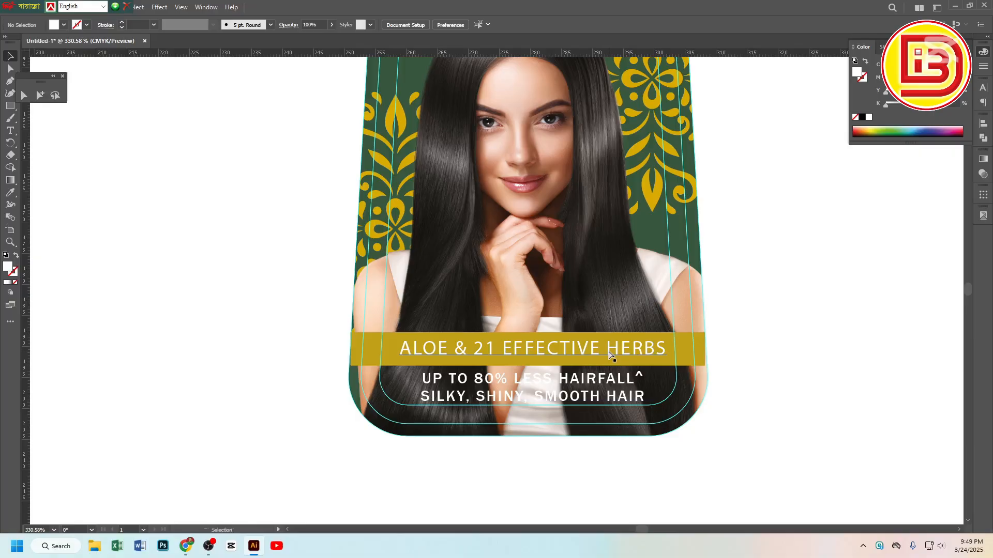
key("ctrl+z")
Compare the lower band and tagline with the reference labels
left_click(583, 398)
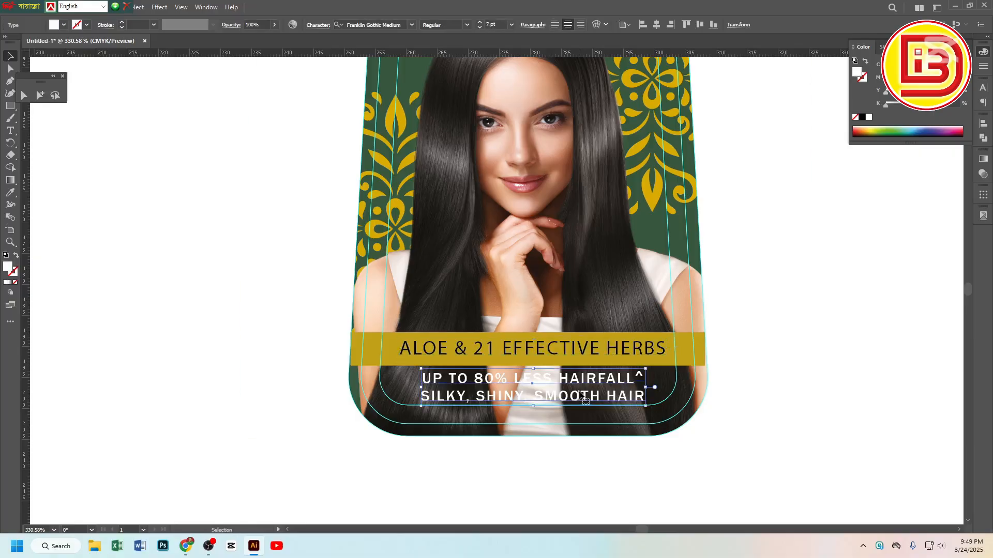
key("ctrl+minus")
key("ctrl+minus")
scroll(357, 380, "left", 8)
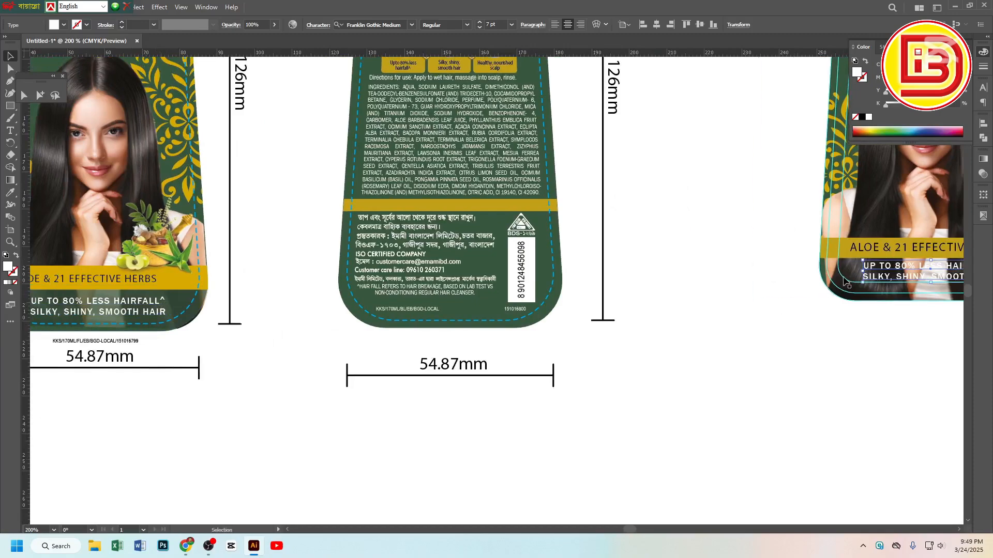
scroll(805, 277, "right", 5)
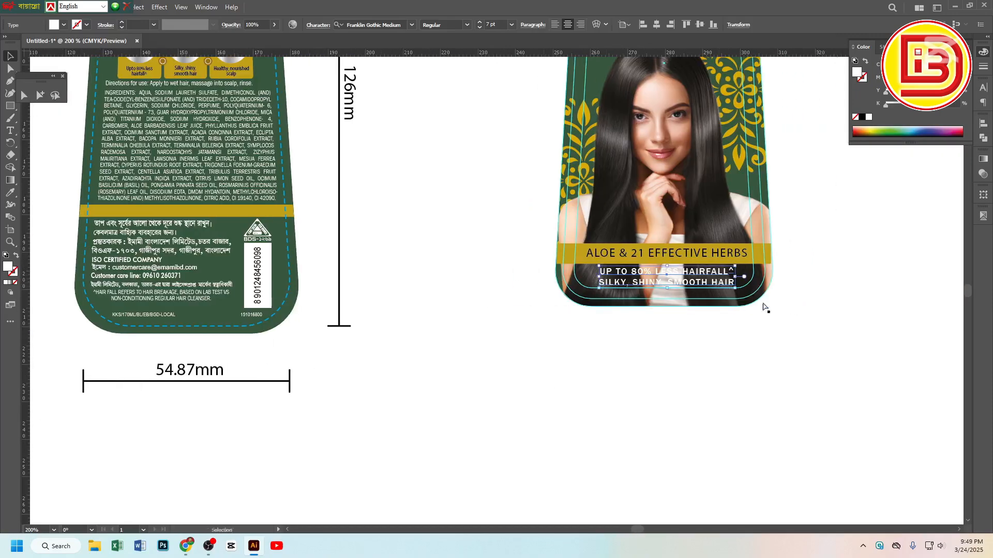
Adjust the lower gold band's bottom-left and bottom-right anchors to meet the label's outer outline
scroll(792, 302, "up", 4)
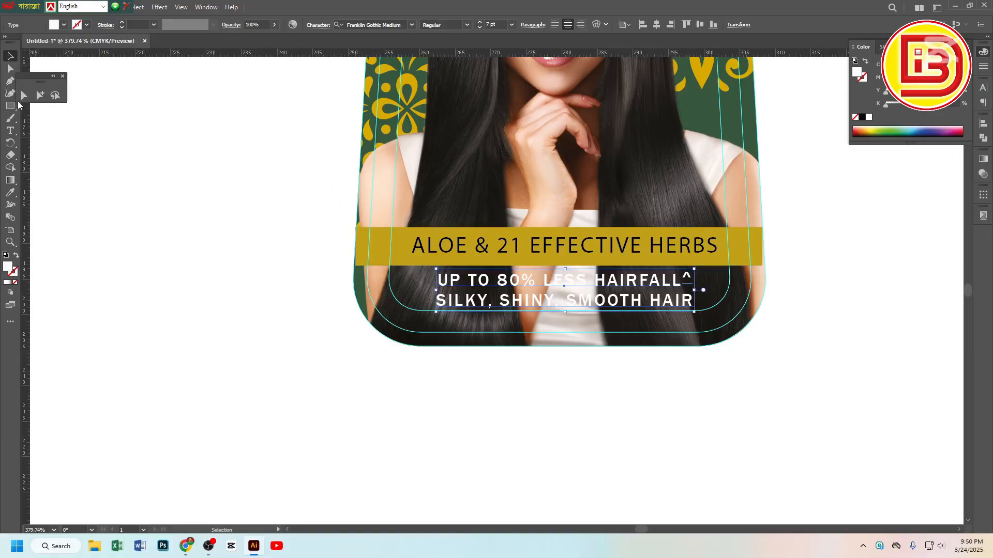
key("a")
scroll(351, 256, "up", 2)
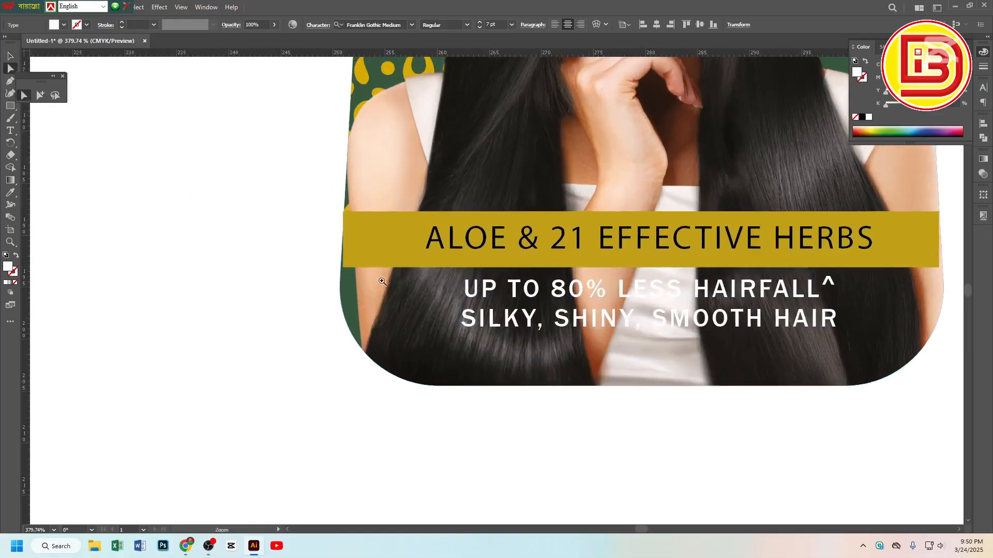
left_click(343, 269)
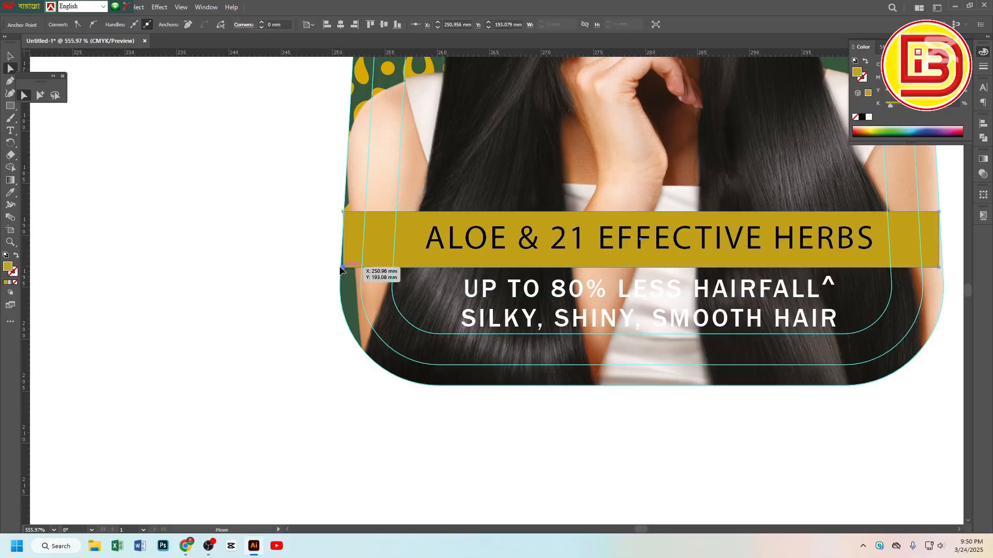
left_click_drag(340, 265, 339, 266)
left_click_drag(858, 274, 706, 270)
scroll(724, 269, "up", 3)
left_click(437, 249, "ctrl+alt")
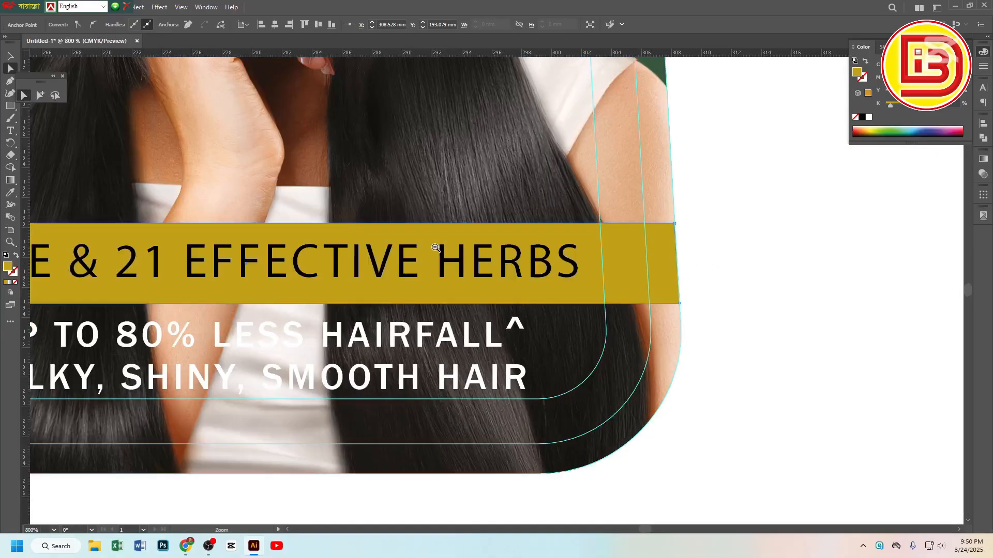
left_click(436, 248, "ctrl+alt")
Fit the gold band's left edge precisely to the slanted label outline by refining its anchors
left_click_drag(215, 222, 563, 261)
left_click(355, 304)
left_click(250, 260)
left_click_drag(315, 292, 370, 310)
mouse_move(370, 309)
left_mouse_down()
mouse_move(417, 338)
mouse_move(376, 325)
left_mouse_up()
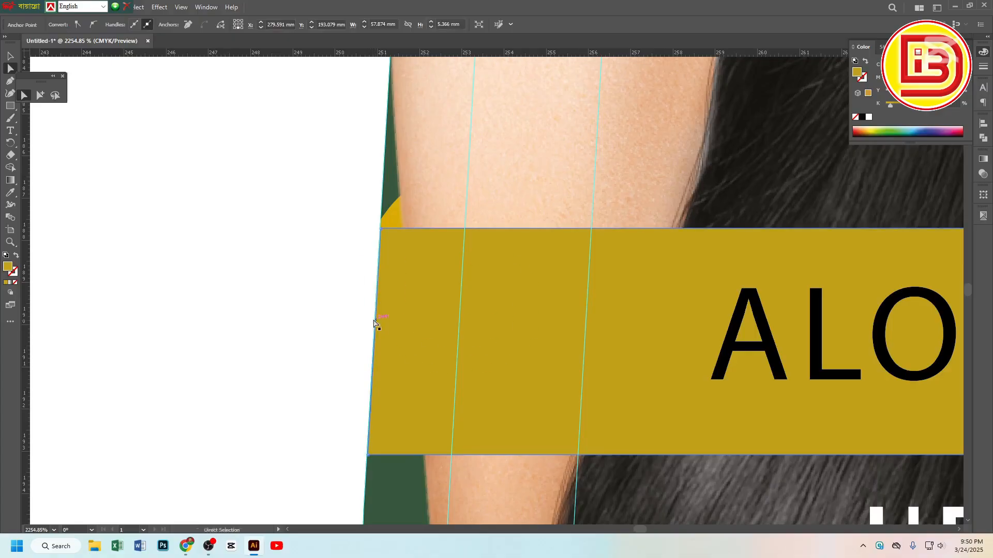
Duplicate the lower gold band directly beneath itself so the copy's upper edge meets the original's lower edge
left_click(10, 55)
left_click(136, 182)
left_click(637, 382, "ctrl+alt")
left_click(705, 316, "ctrl+alt")
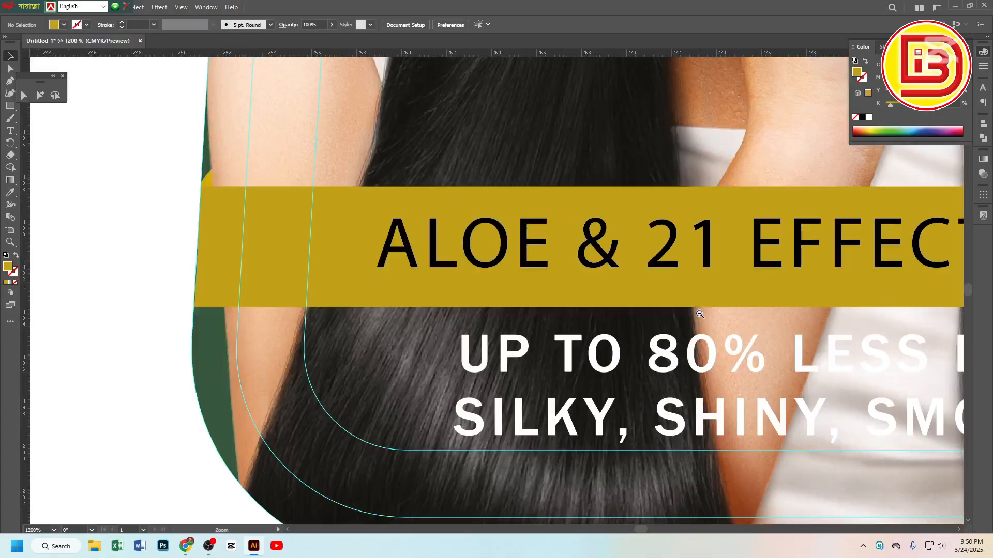
left_click(703, 313, "ctrl+alt")
left_click(564, 293, "ctrl+alt")
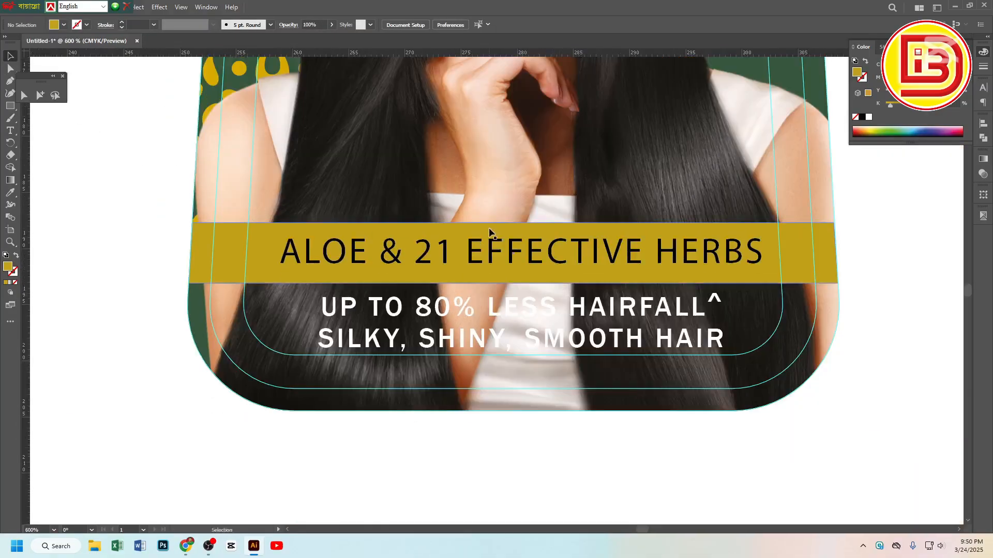
left_click_drag(488, 235, 487, 292)
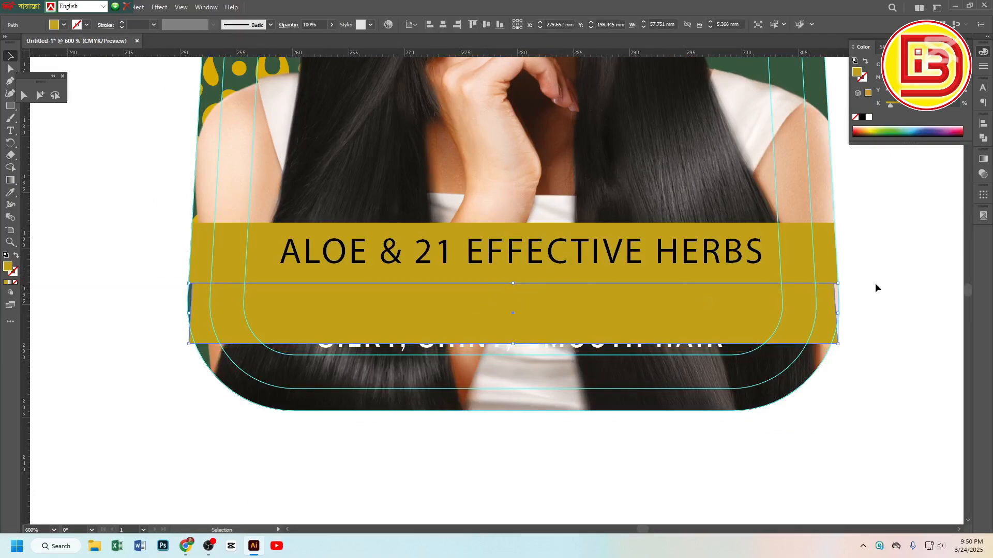
Adjust the copied band's top-left anchor to meet the label's outer outline at the first band's lower corner
left_click(24, 95)
scroll(164, 279, "up", 3)
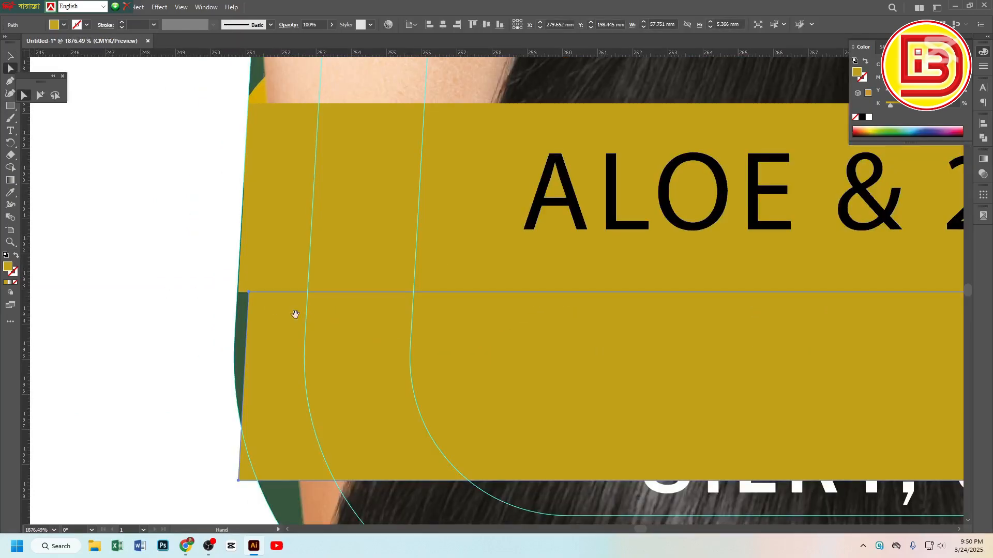
left_click_drag(249, 294, 238, 293)
left_click(522, 301, "ctrl+alt")
left_click(522, 300, "ctrl+alt")
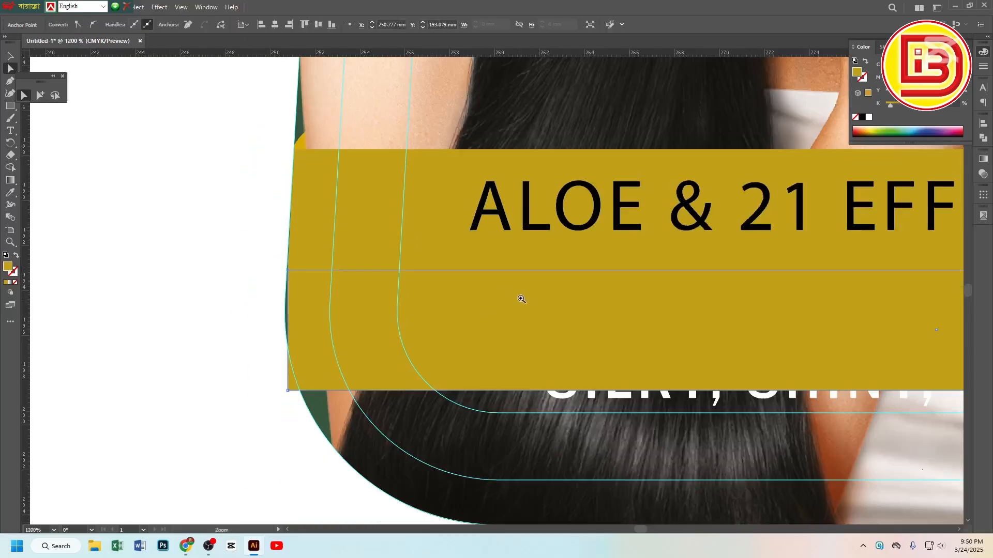
Adjust the copied band's top-right anchor to meet the label's outer outline at the first band's lower corner
left_click_drag(459, 337, 426, 245)
left_click(618, 273, "ctrl+alt")
left_click(638, 274, "ctrl+alt")
left_click_drag(646, 275, 463, 308)
left_click_drag(705, 254, 868, 362)
left_click_drag(587, 311, 595, 310)
left_click(432, 310, "ctrl+alt")
left_click(421, 306, "ctrl+alt")
left_click_drag(435, 307, 824, 313)
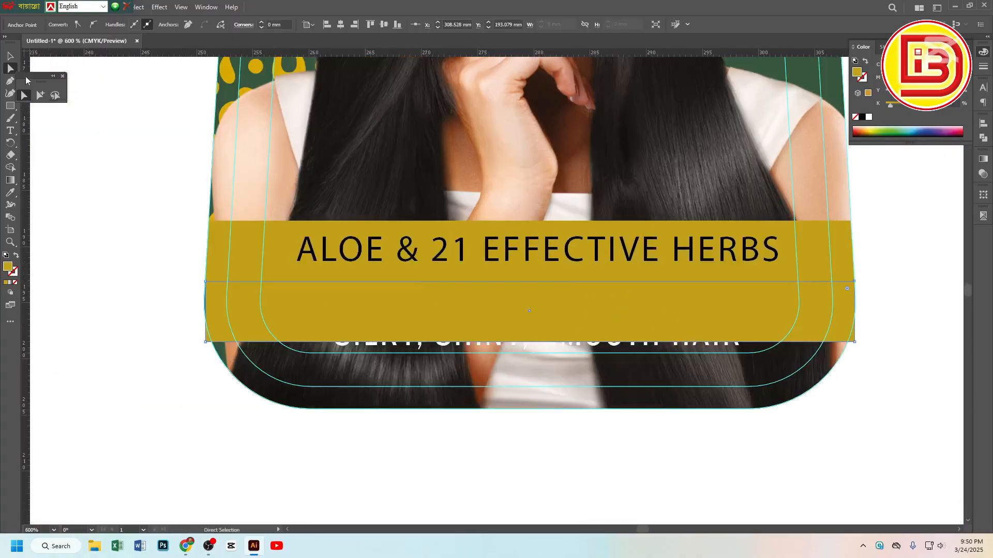
Stretch the copied band down to the label's bottom edge and round its two lower corners to follow the outer outline
key("v")
left_click_drag(531, 341, 536, 409)
left_click(24, 95)
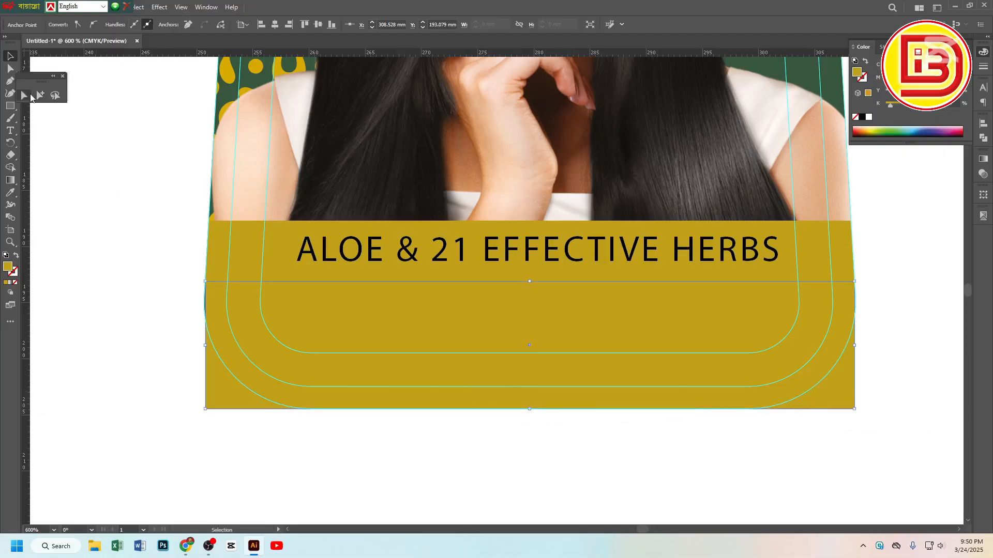
left_click(175, 306)
left_click_drag(211, 420, 211, 420)
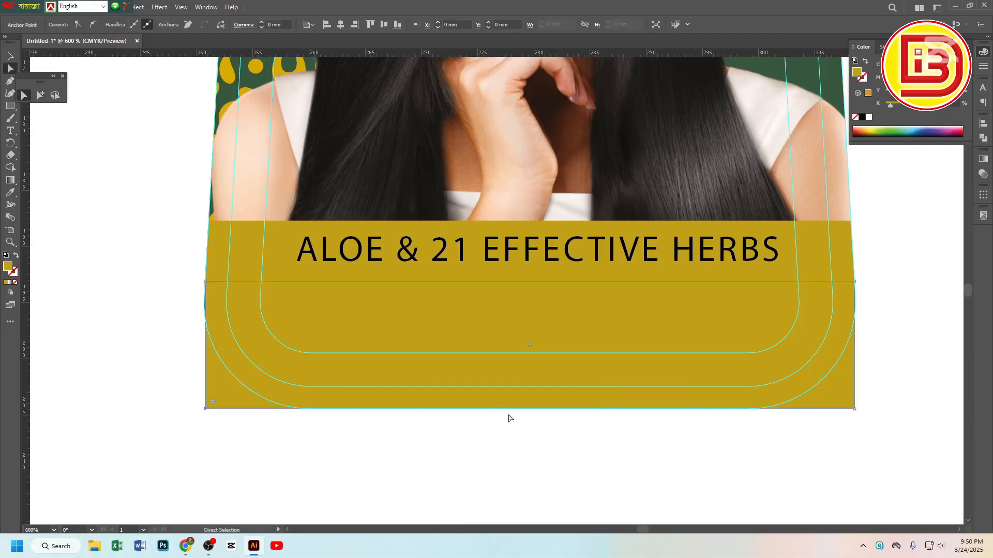
left_click(854, 410, "shift")
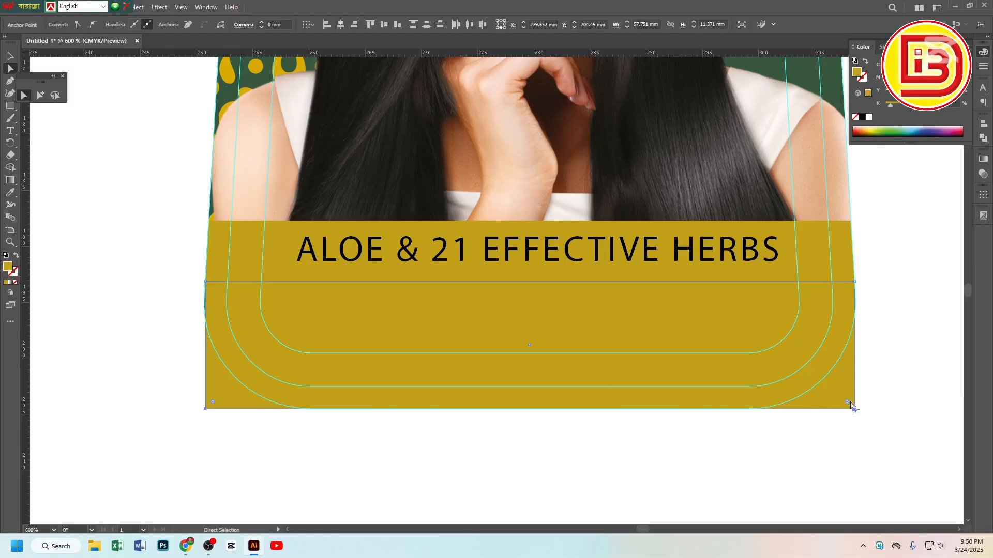
left_click_drag(846, 403, 742, 313)
left_click(10, 56)
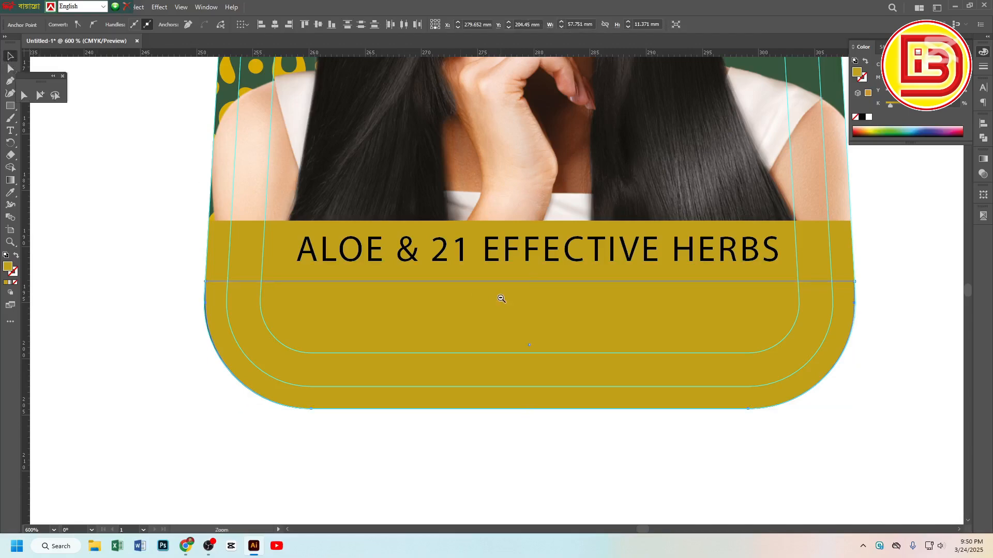
Fill the rounded bottom panel with the label's dark green, sampled from the area above the top gold band
scroll(503, 297, "down", 3)
left_click_drag(561, 216, 561, 339)
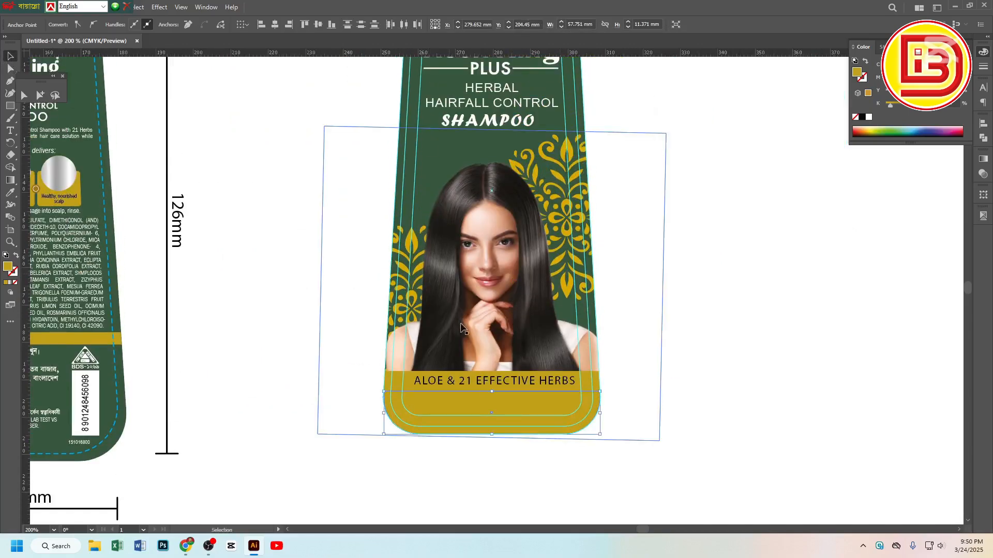
left_click_drag(464, 416, 478, 500)
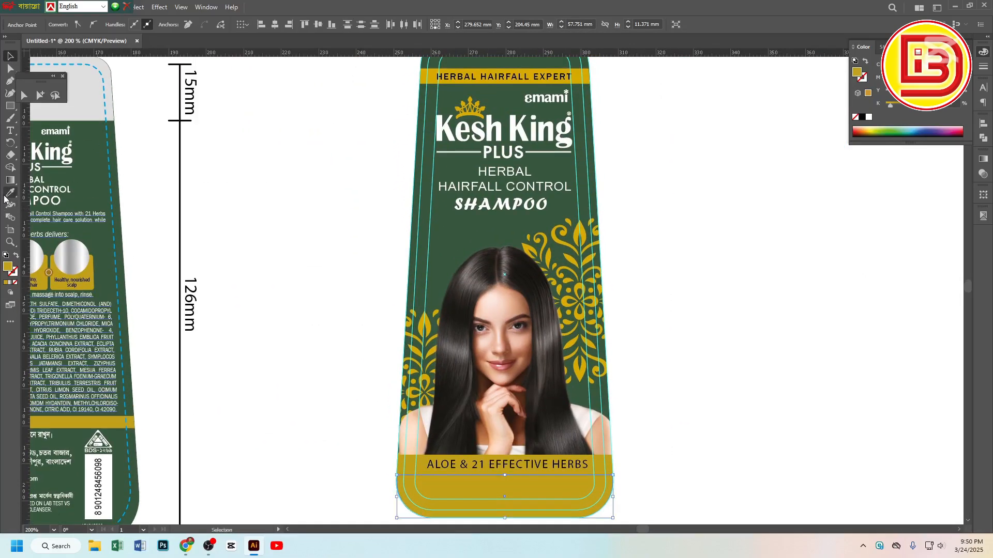
left_click(9, 194)
scroll(503, 142, "up", 2)
left_click(494, 118)
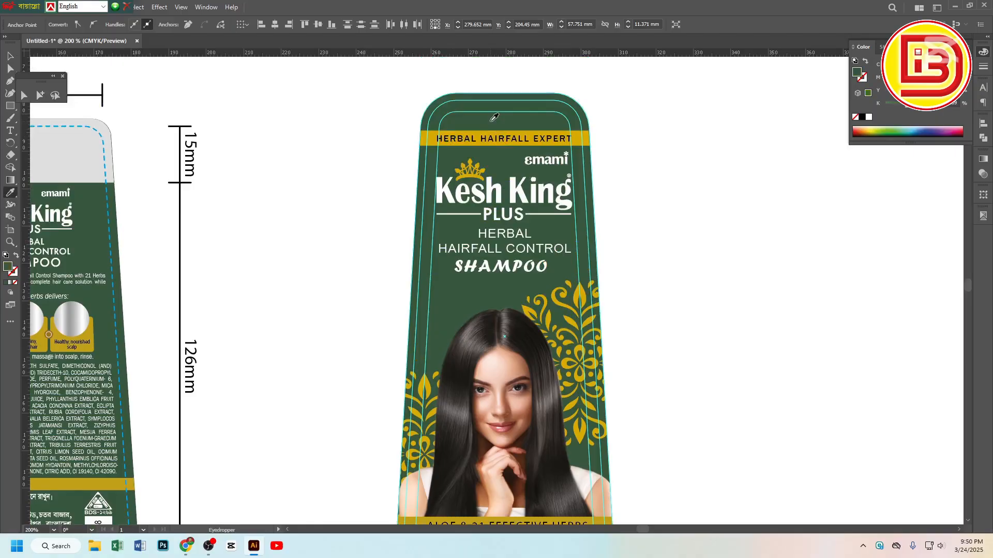
scroll(504, 317, "down", 5)
left_click(9, 56)
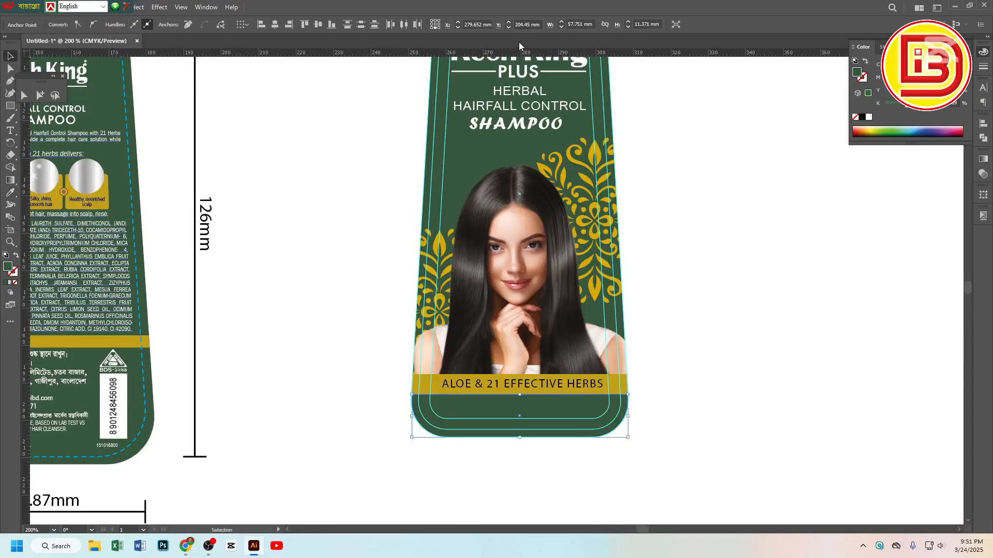
Set the green bottom panel's opacity to 60%
left_click(699, 262)
left_click(573, 416)
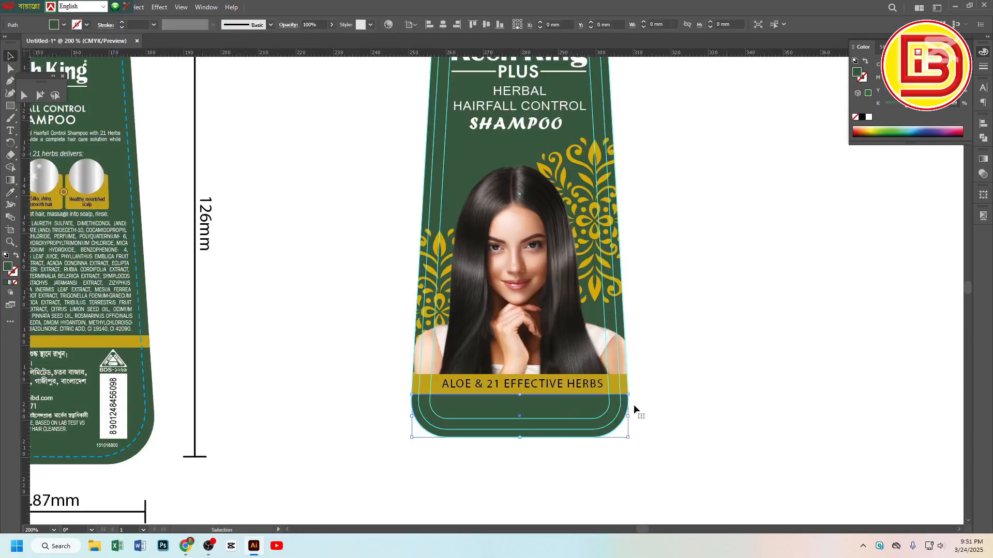
left_click(330, 27)
mouse_move(329, 42)
left_mouse_down()
mouse_move(301, 42)
mouse_move(316, 40)
left_mouse_up()
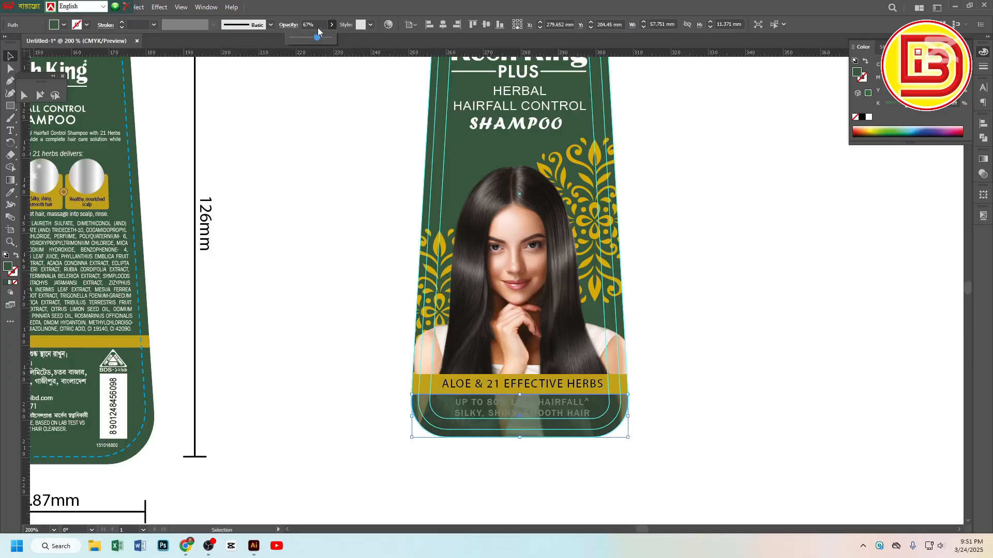
left_click_drag(318, 25, 284, 34)
type("60")
key("Return")
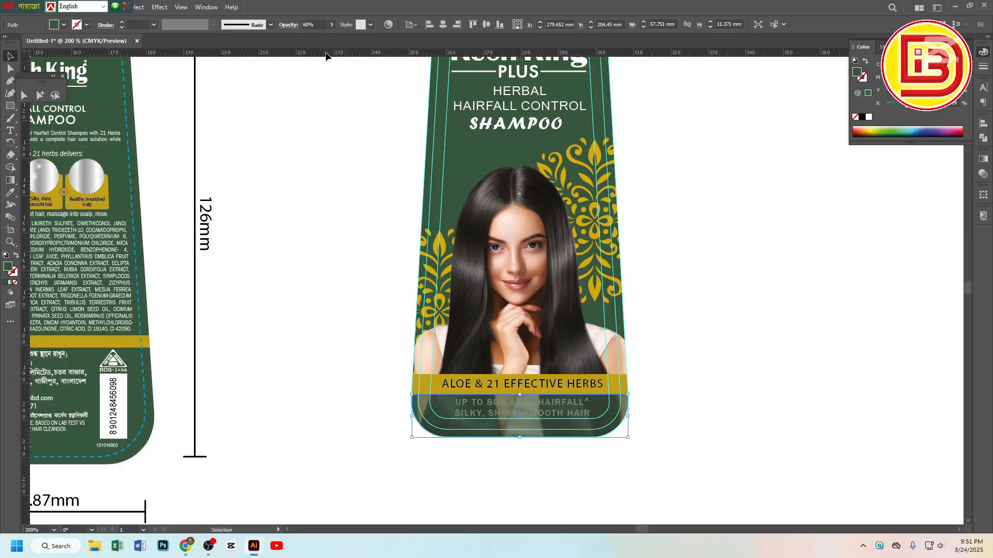
Bring the "UP TO 80% LESS HAIRFALL^ SILKY, SHINY, SMOOTH HAIR" text in front of the green panel, hiding the panel while reordering
key("ctrl+x")
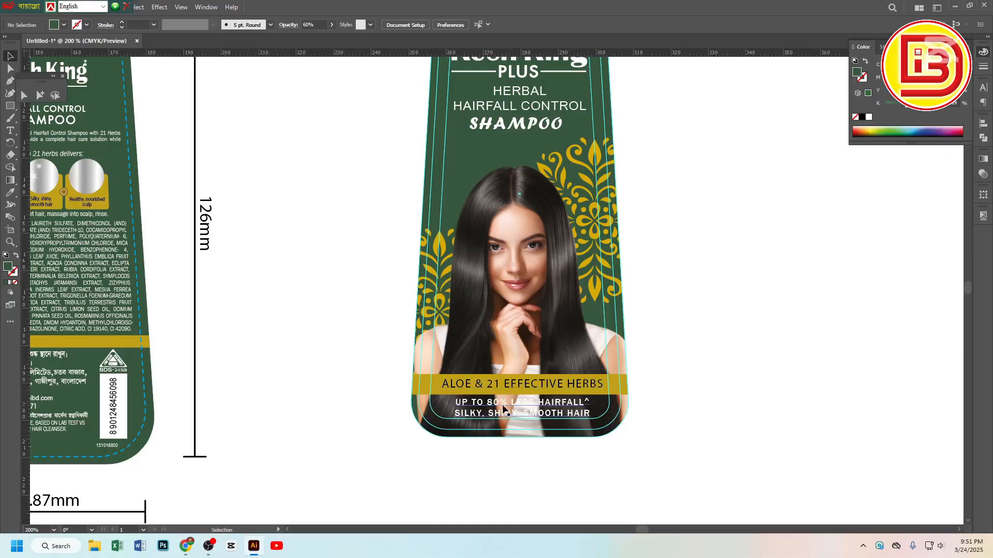
left_click(502, 406)
right_click(503, 408)
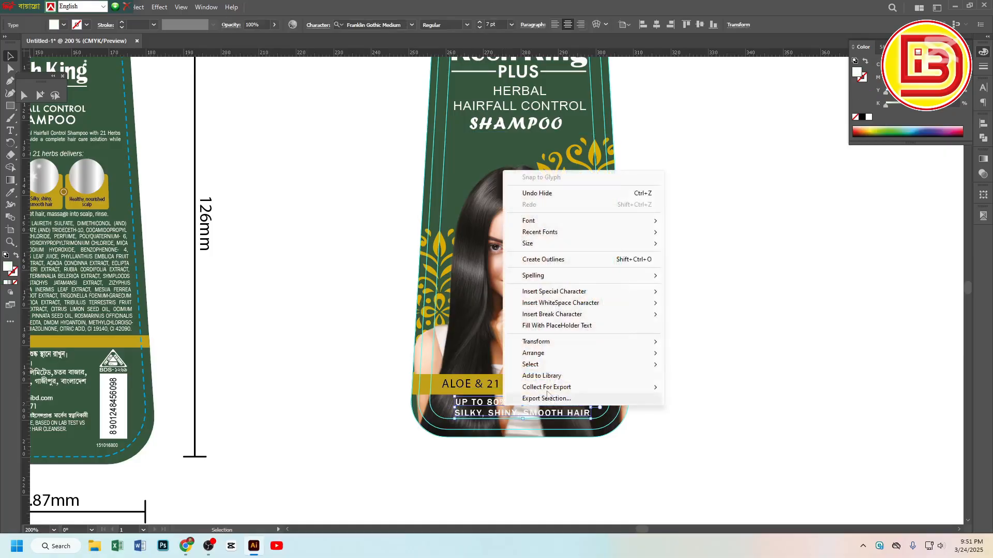
mouse_move(549, 353)
left_click(698, 353)
left_click(693, 289)
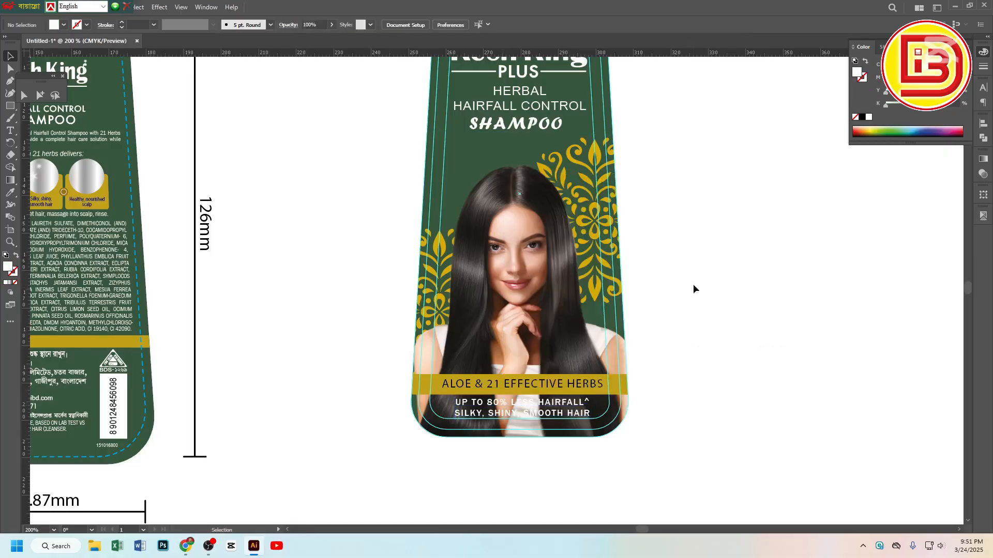
key("ctrl+f")
left_click(694, 286)
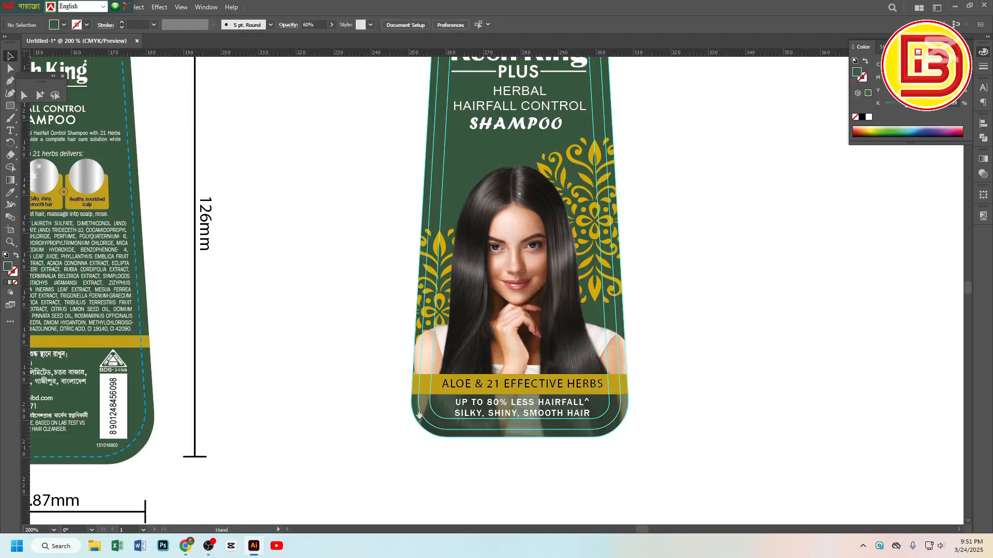
Compare the bottom panel with the reference front label and set its opacity to 70%
left_click_drag(403, 413, 609, 369)
left_click(546, 358, "ctrl+alt")
left_click_drag(402, 359, 486, 358)
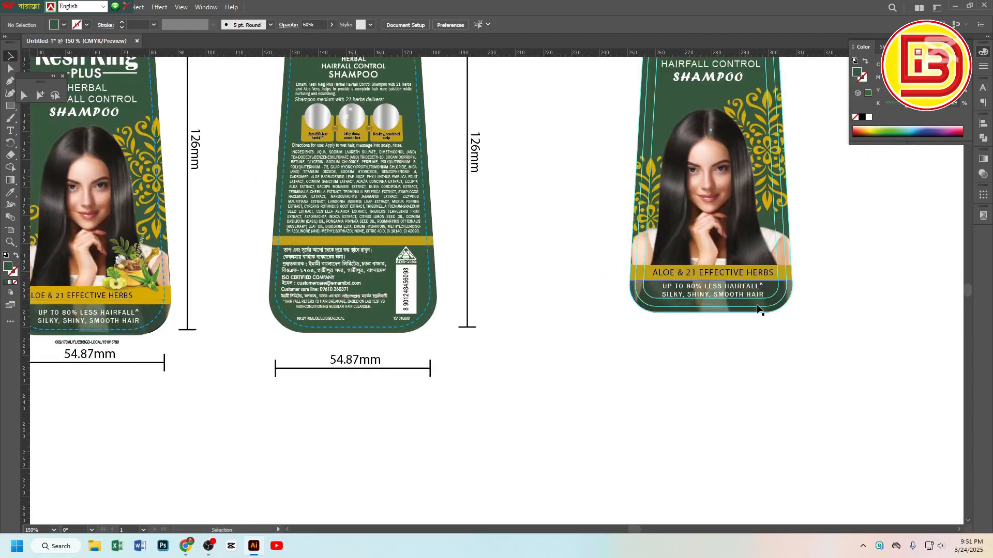
scroll(757, 309, "up", 1)
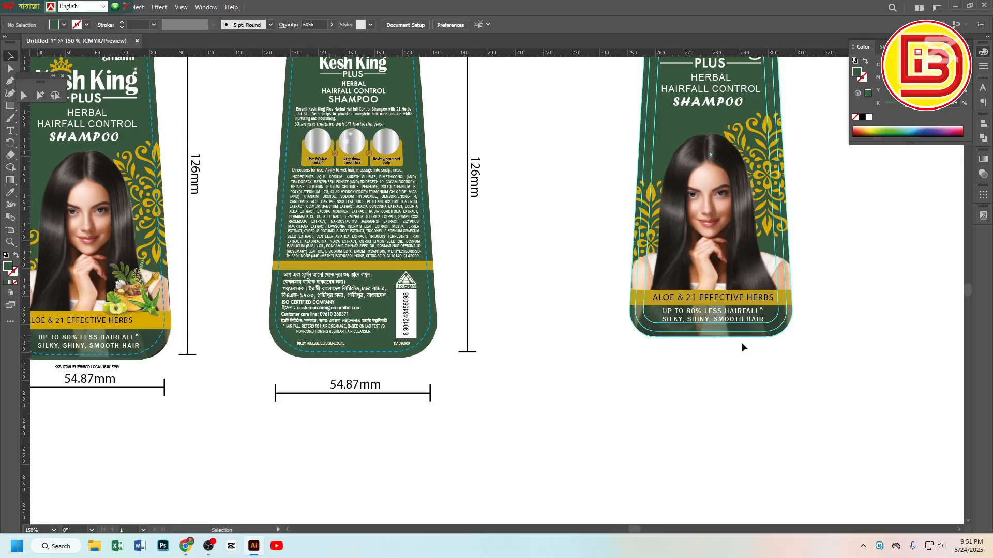
left_click_drag(769, 318, 801, 341)
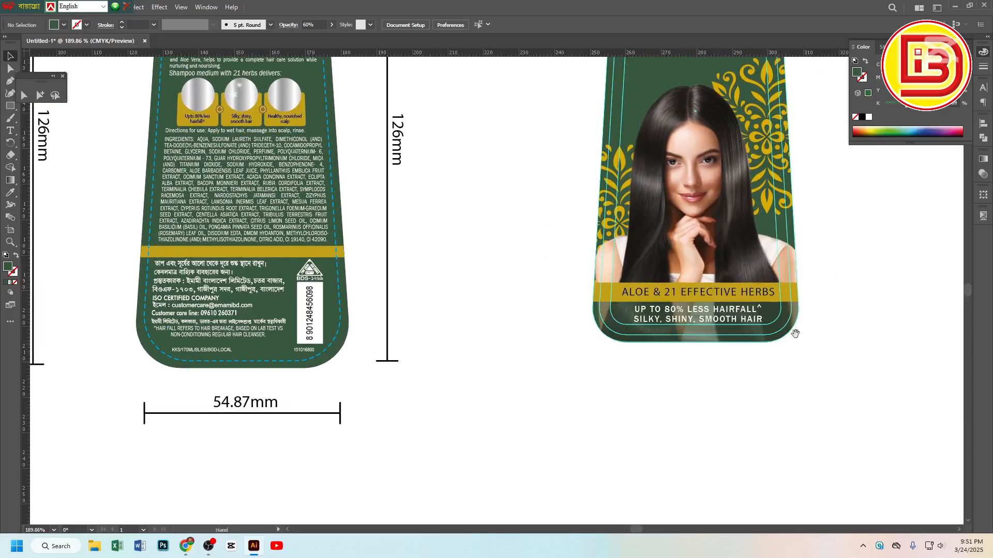
left_click(795, 323)
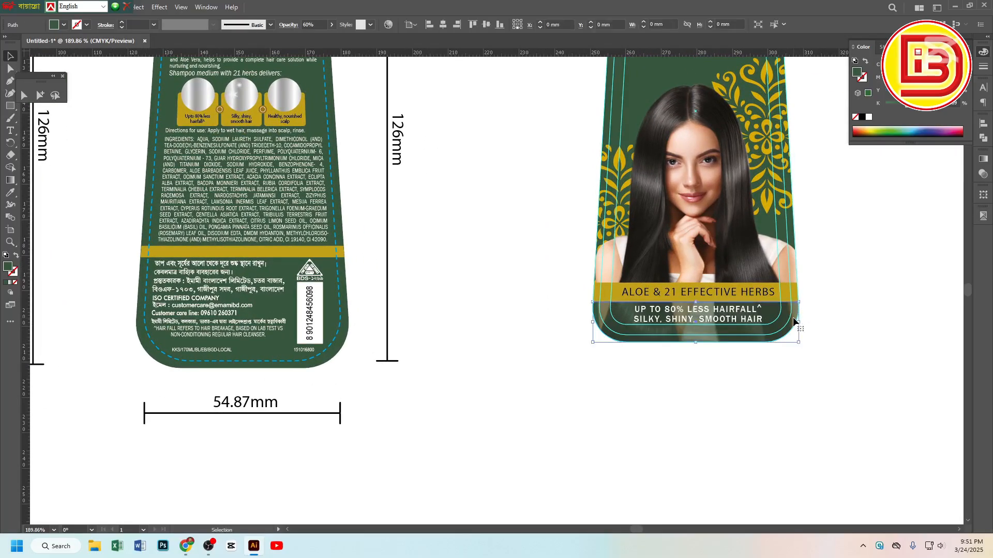
left_click(331, 28)
left_click(319, 25)
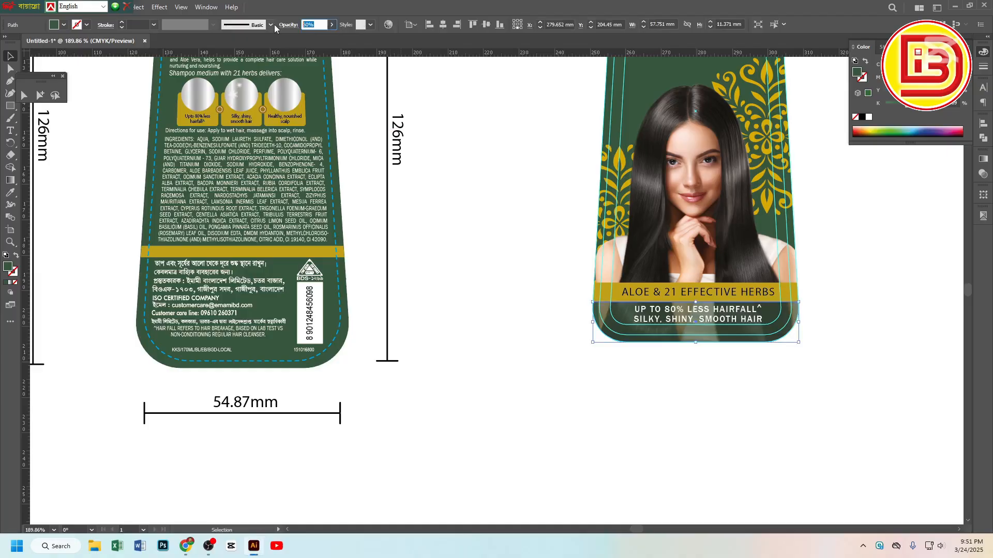
type("70")
key("Return")
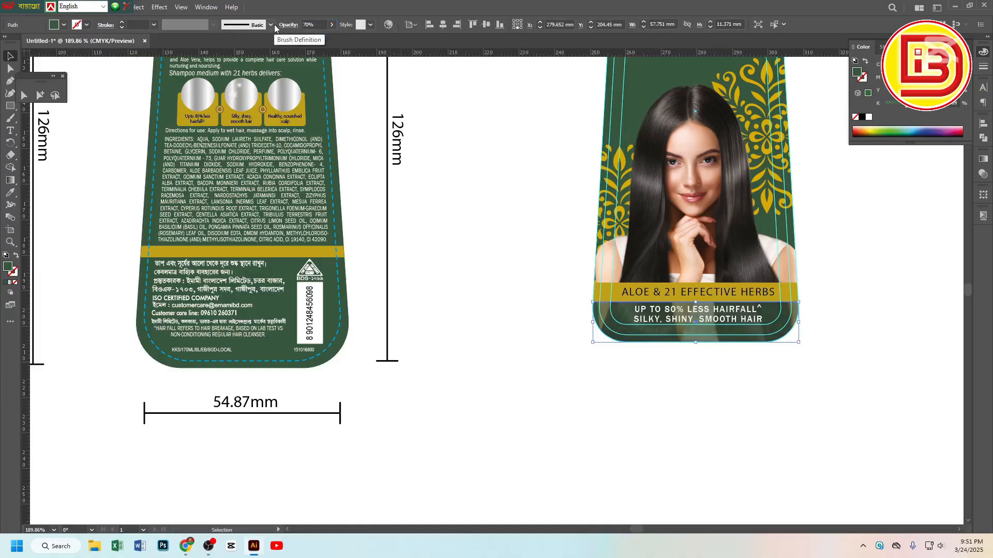
Copy the herb bowl and aloe image group from the reference front label and place it over the new label's lower-right edge
left_click(457, 287)
left_click(527, 280, "ctrl+alt")
left_click_drag(343, 330, 586, 336)
left_click_drag(268, 296, 456, 373)
left_click(287, 294)
key("ctrl+z")
left_click(526, 319, "ctrl+alt")
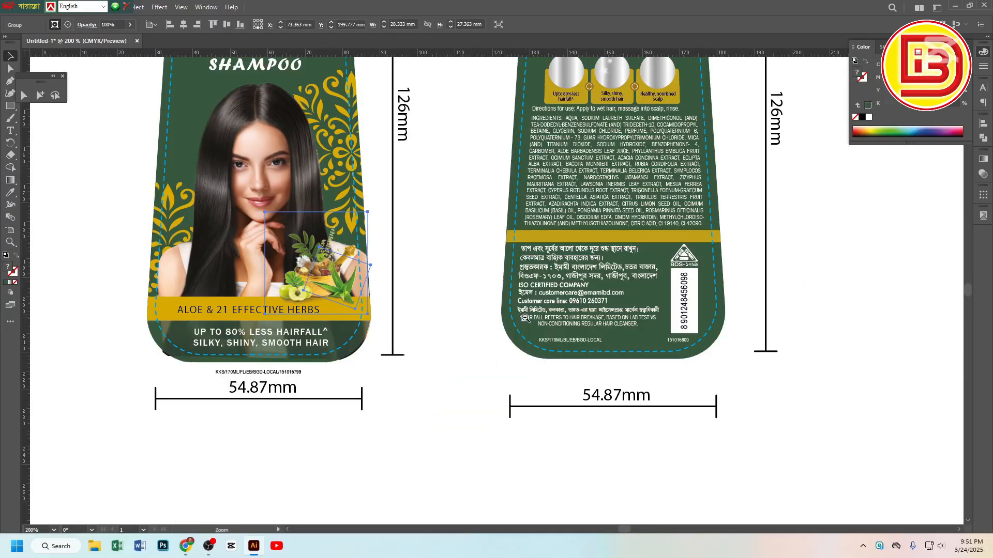
left_click(526, 320, "ctrl+alt")
left_click(527, 320, "ctrl+alt")
left_click_drag(581, 326, 445, 373)
left_click_drag(229, 296, 705, 283)
scroll(709, 289, "up", 5)
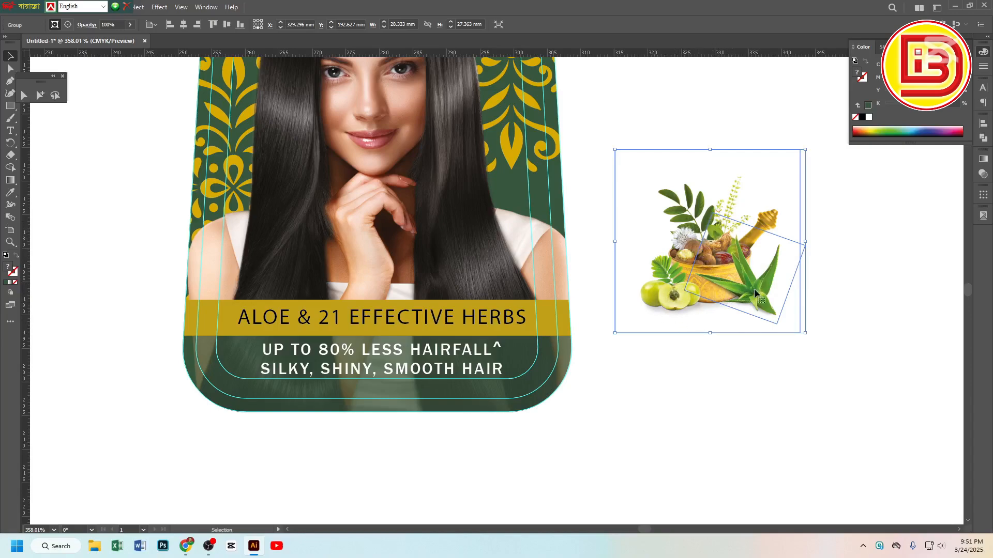
left_click_drag(721, 282, 607, 273)
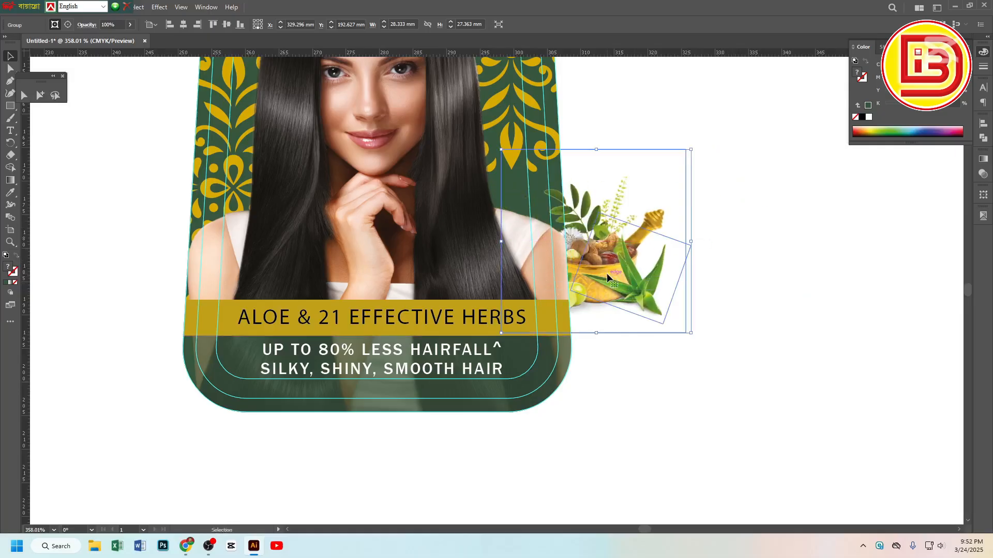
Bring the herb bowl group to the front and place it over the woman's shoulder, resting on the gold band
right_click(608, 278)
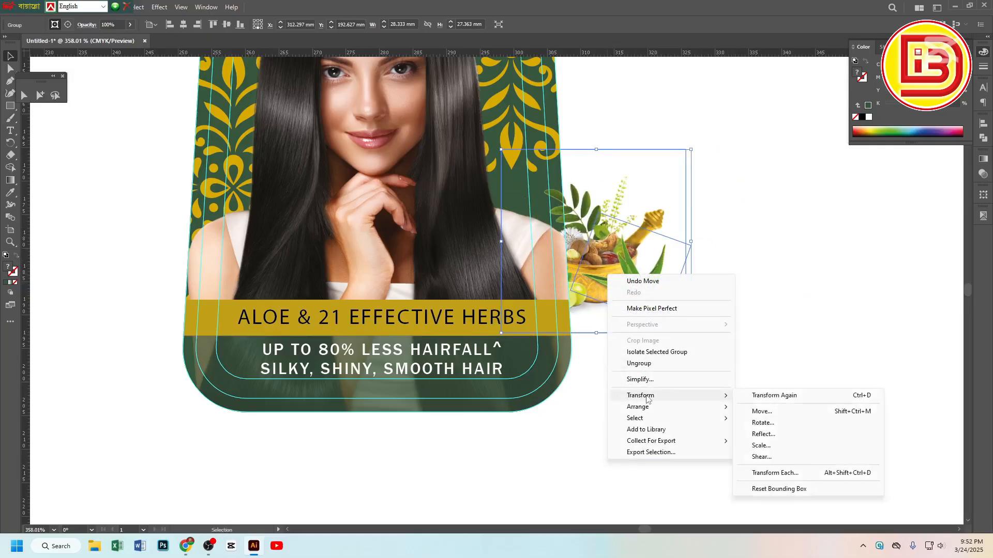
mouse_move(647, 408)
left_click(770, 407)
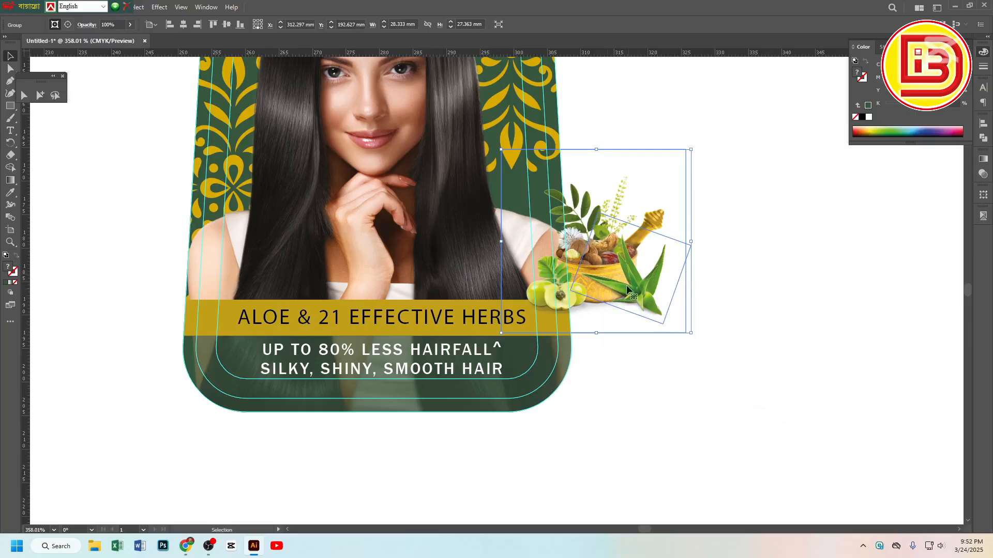
left_click_drag(616, 285, 507, 277)
left_click(610, 281)
scroll(611, 282, "down", 1)
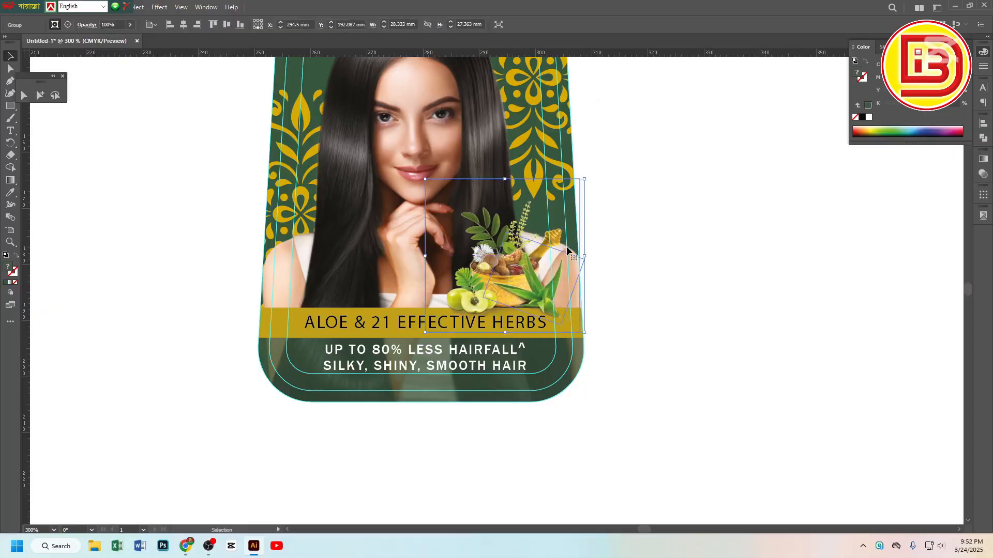
left_click(645, 261)
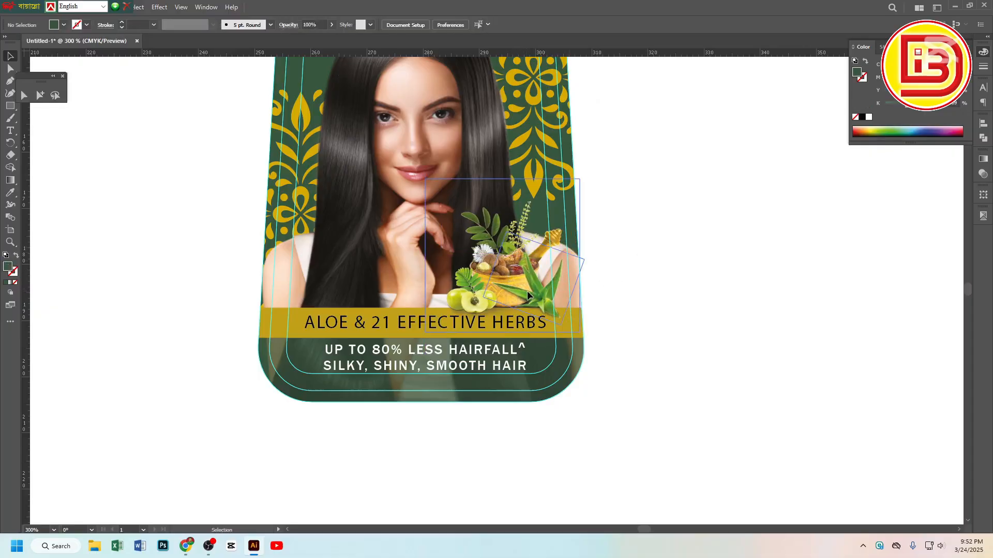
left_click_drag(526, 291, 516, 281)
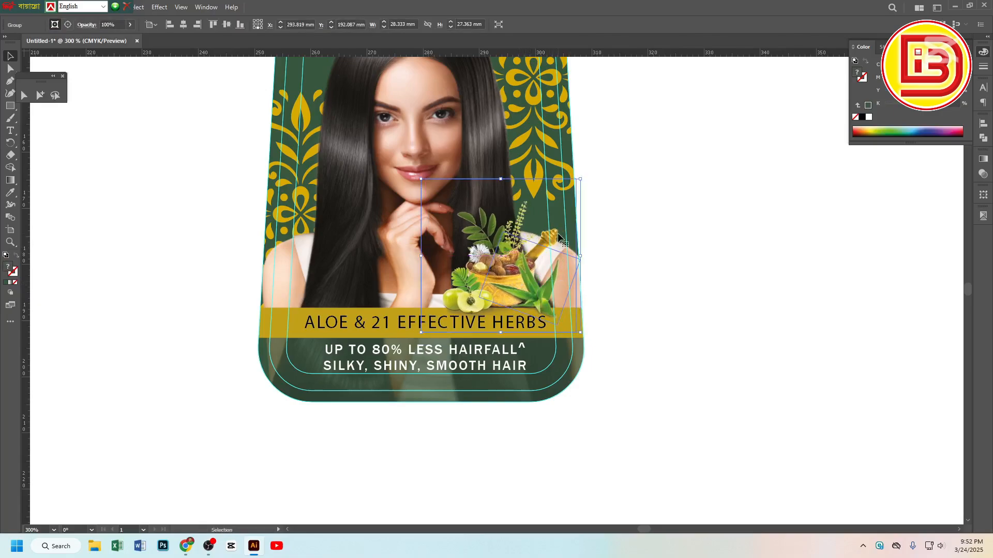
left_click(640, 241)
Nudge the herb bowl group up by about 0.29 mm to match its placement on the original front label
left_click(472, 280, "ctrl+alt")
left_click(472, 280, "ctrl+alt")
left_click_drag(389, 277, 590, 266)
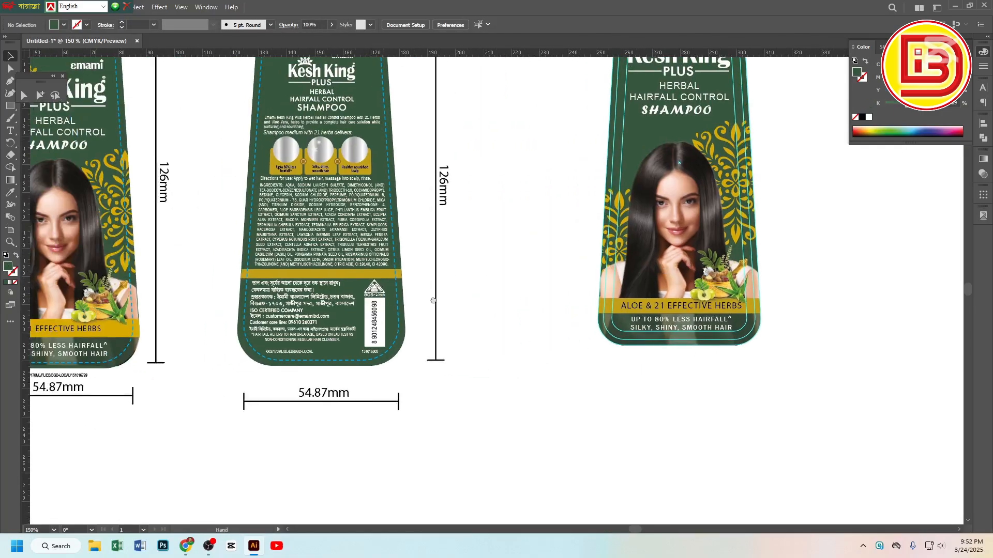
left_click_drag(433, 300, 533, 302)
left_click_drag(219, 328, 298, 327)
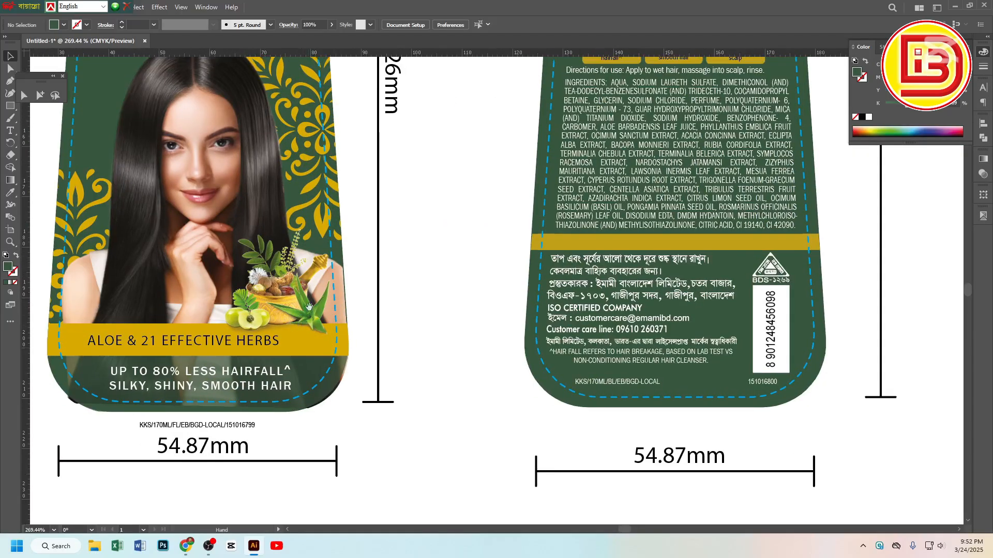
left_click(575, 270, "ctrl+alt")
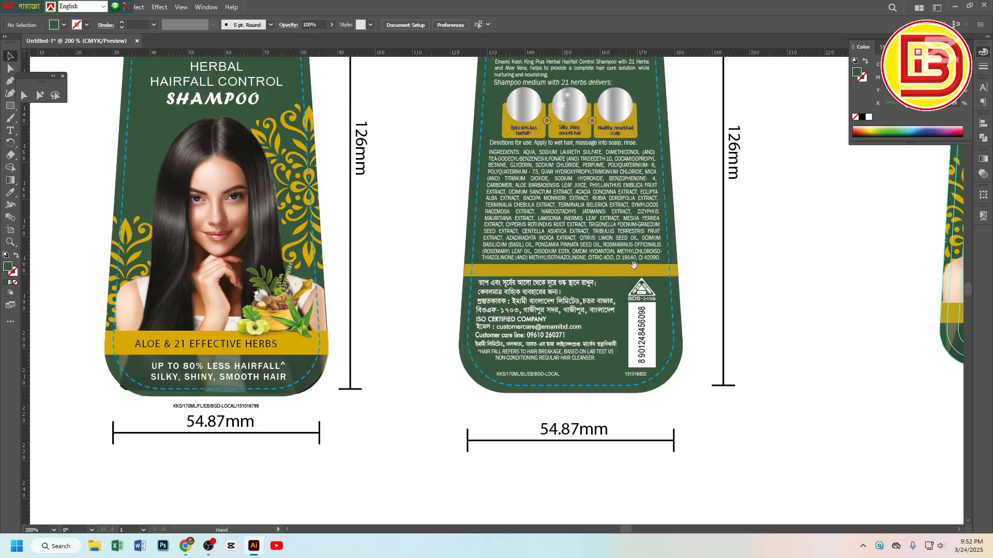
left_click_drag(779, 272, 468, 293)
scroll(853, 331, "up", 6)
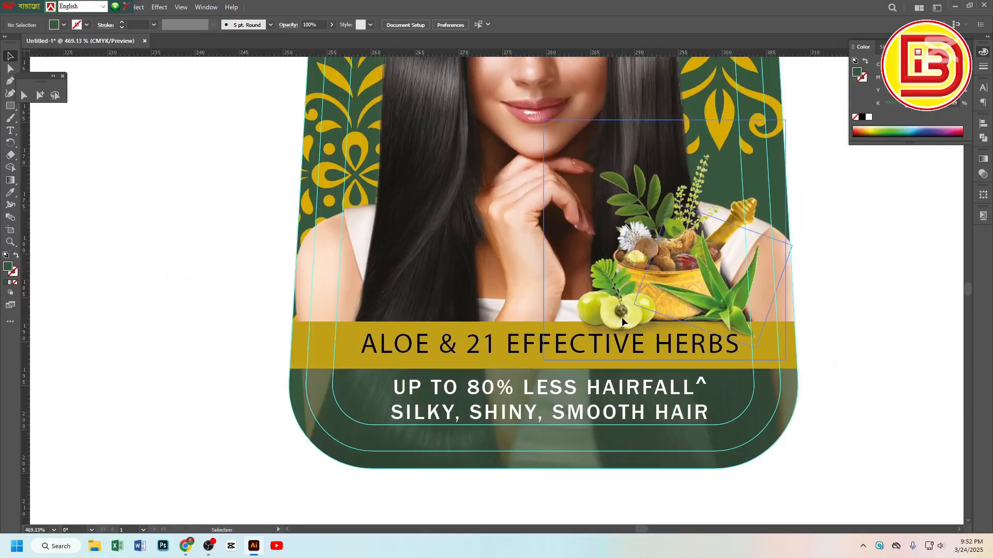
left_click_drag(621, 318, 622, 314)
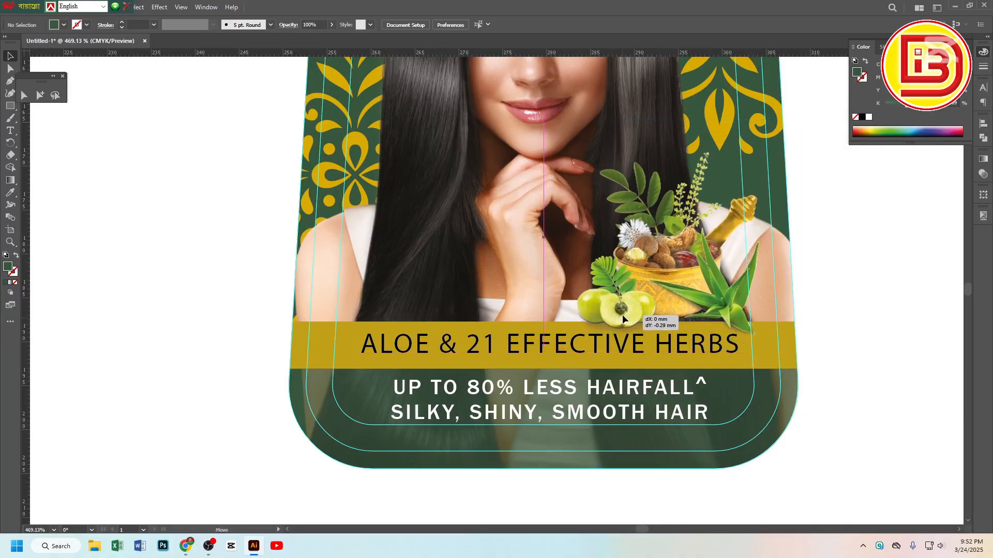
Lower the gold band's top edge and realign the "ALOE & 21 EFFECTIVE HERBS" text and herb artwork with it
left_click_drag(511, 352, 542, 369)
left_click(514, 365)
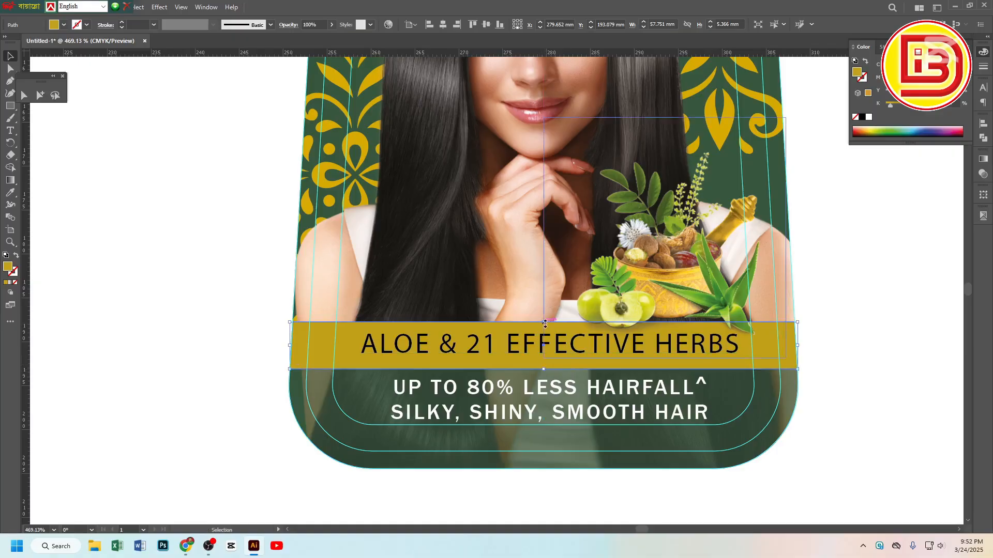
left_click_drag(545, 324, 531, 349)
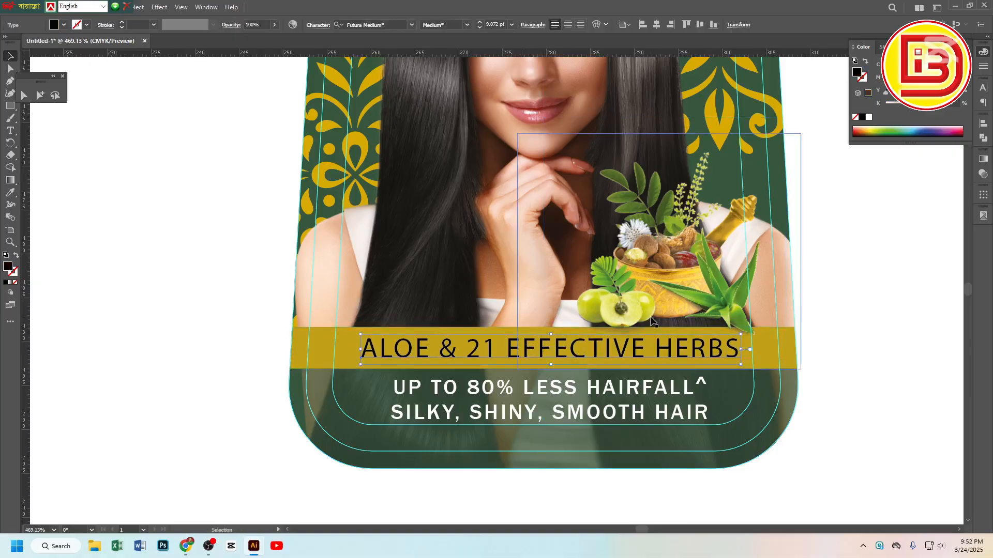
left_click(665, 290)
left_click_drag(667, 287, 667, 290)
left_click(858, 302)
Compare the recreated front label with the original front and back labels
left_click(539, 224, "alt")
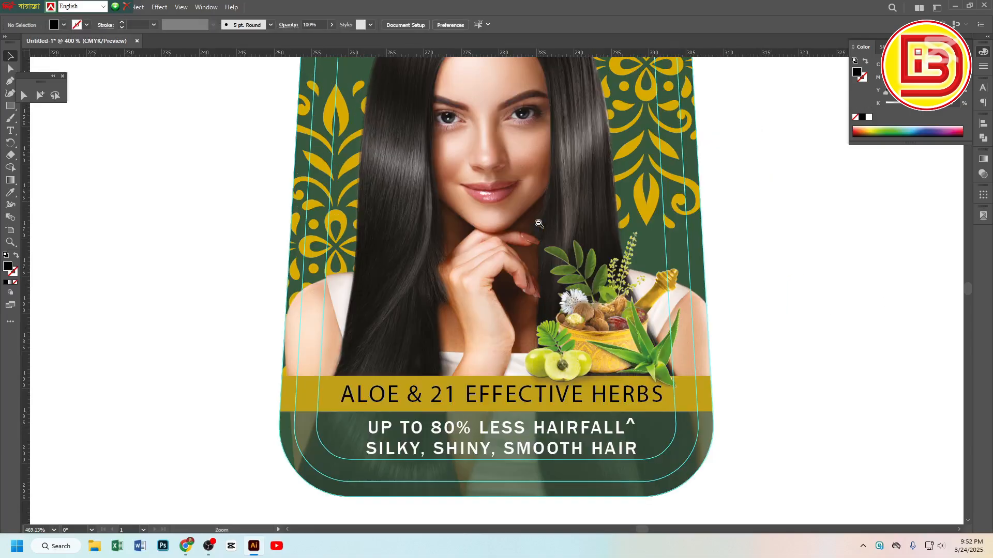
left_click(539, 224, "alt")
left_click(516, 212, "alt")
left_click(528, 234, "alt")
left_click(580, 275, "alt")
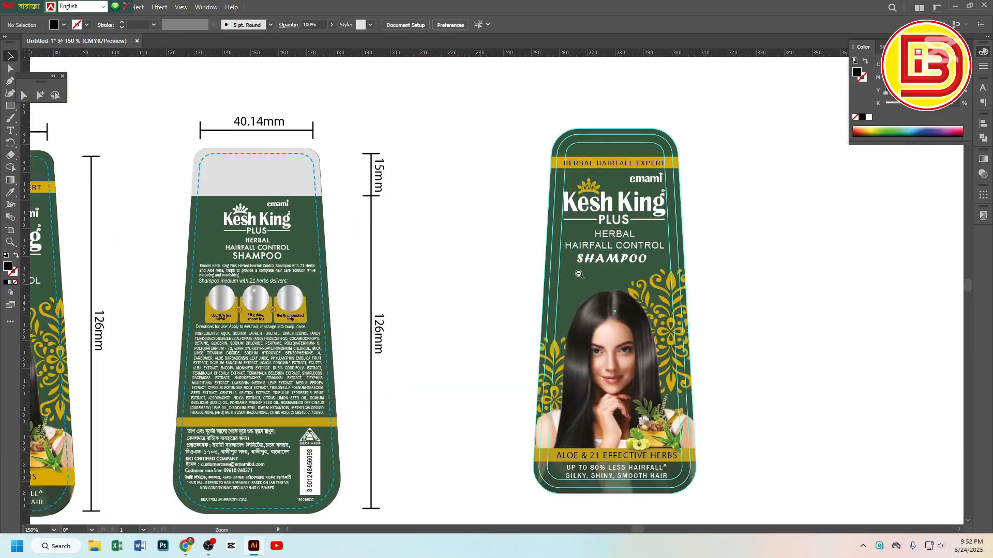
left_click(580, 275, "alt")
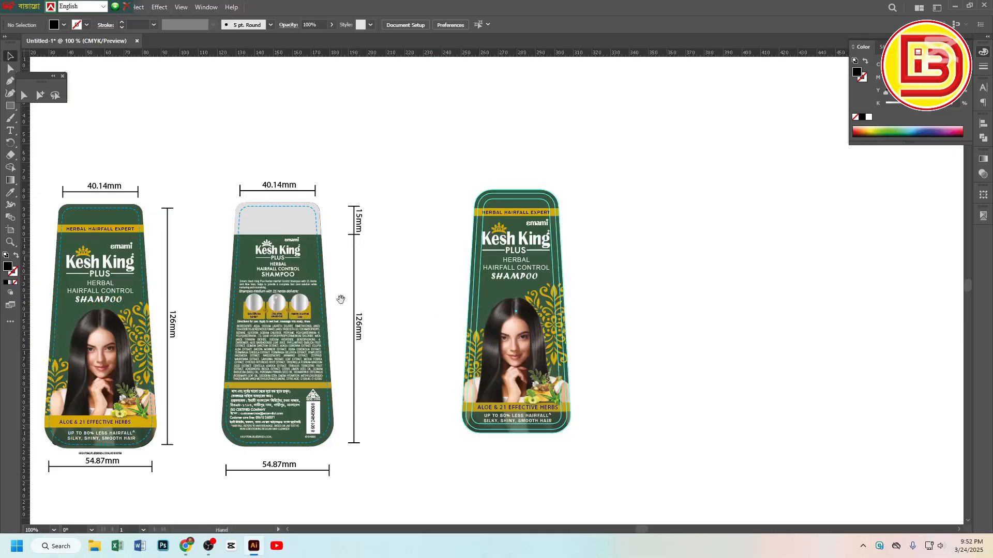
scroll(264, 317, "left", 3)
left_click_drag(139, 156, 274, 478)
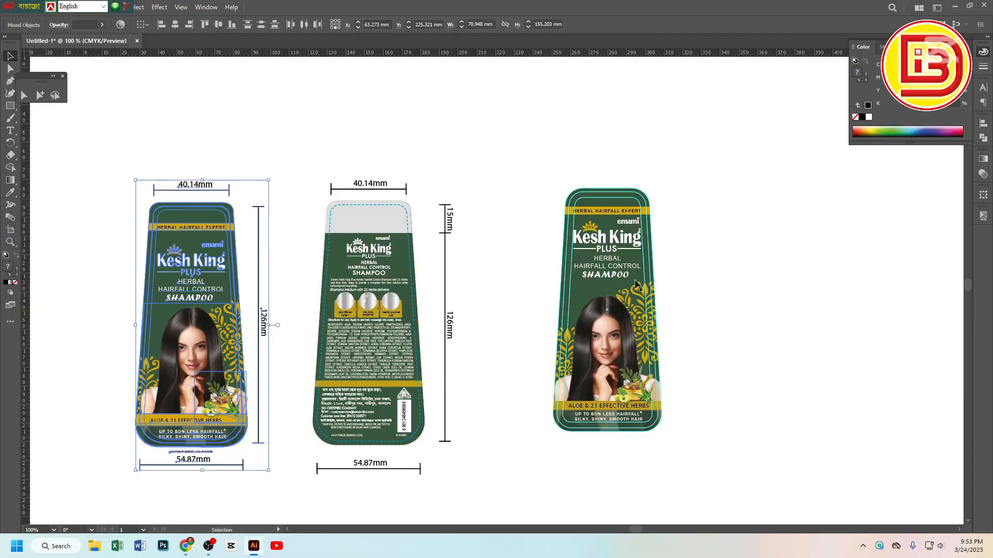
left_click_drag(528, 167, 687, 443)
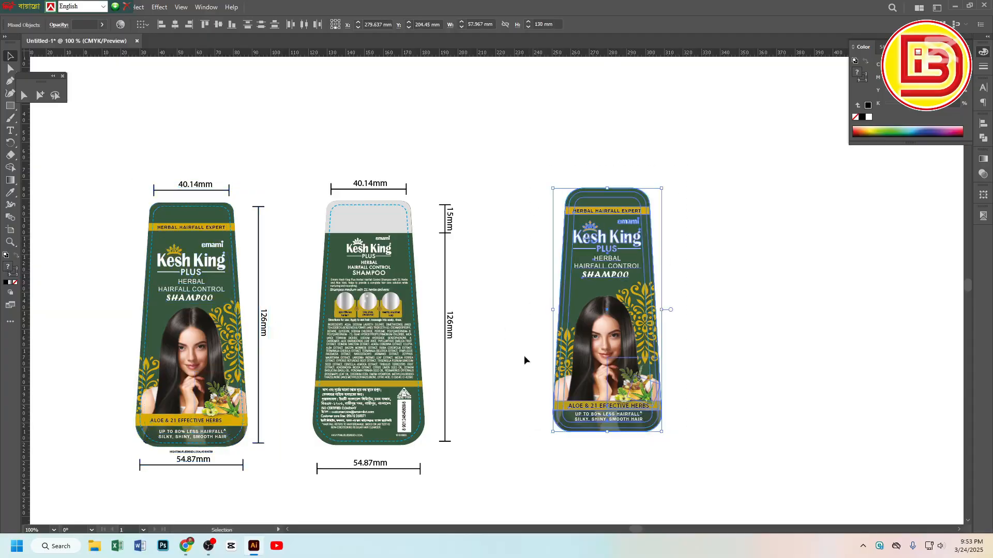
left_click(491, 338)
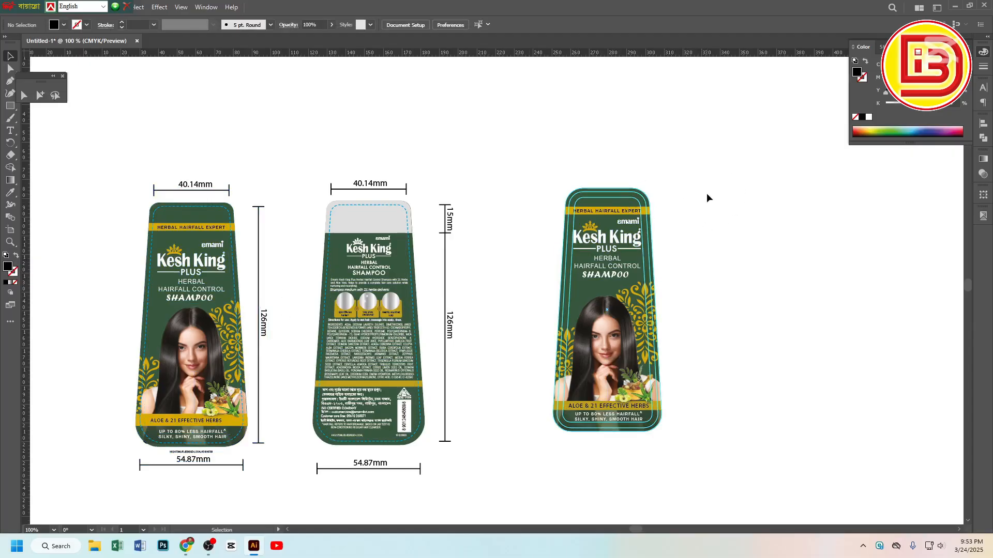
left_click_drag(720, 340, 704, 341)
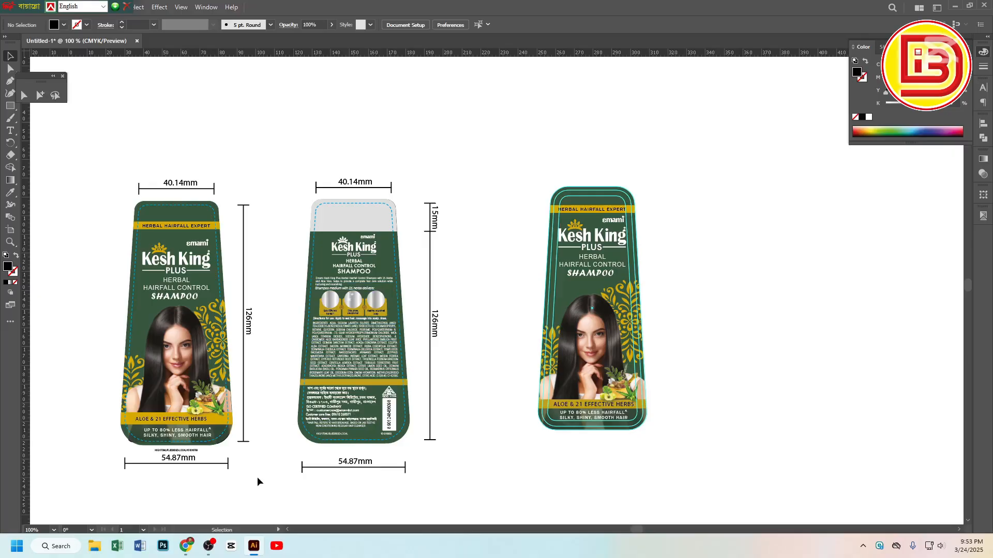
left_click_drag(256, 477, 107, 167)
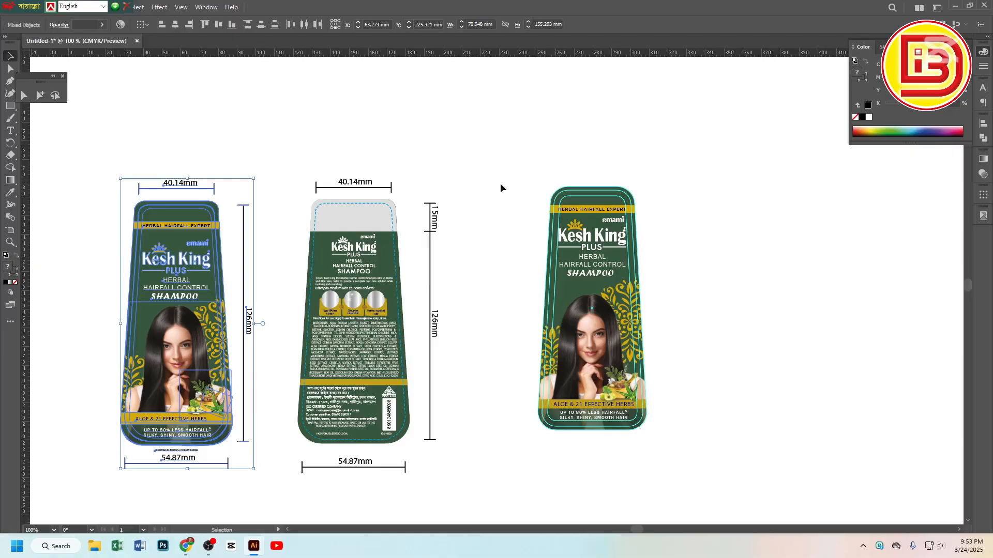
Duplicate the complete recreated front label beside itself and lock the guides
left_click_drag(522, 133, 678, 427)
left_click_drag(596, 325, 723, 325)
right_click(848, 298)
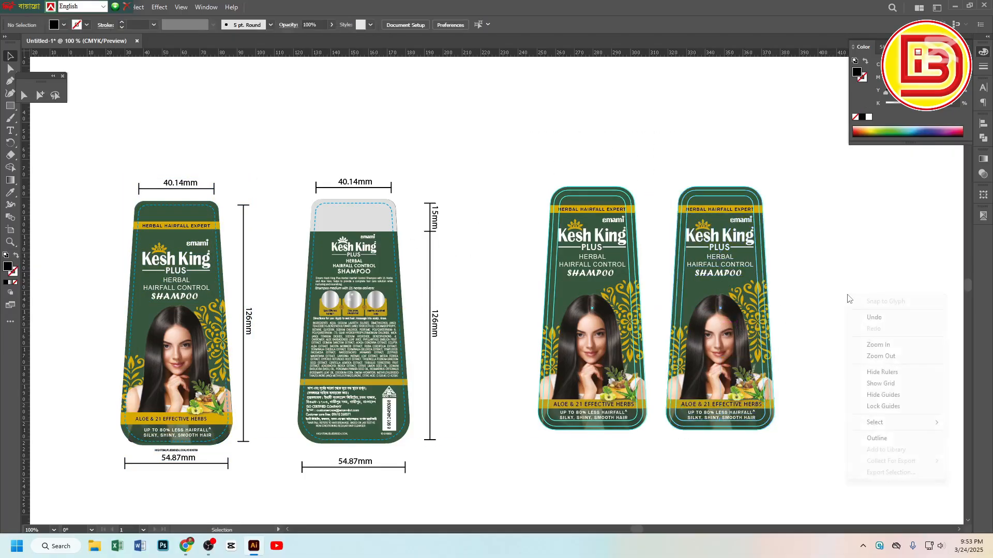
left_click(883, 406)
left_click_drag(795, 457, 672, 168)
key("Delete")
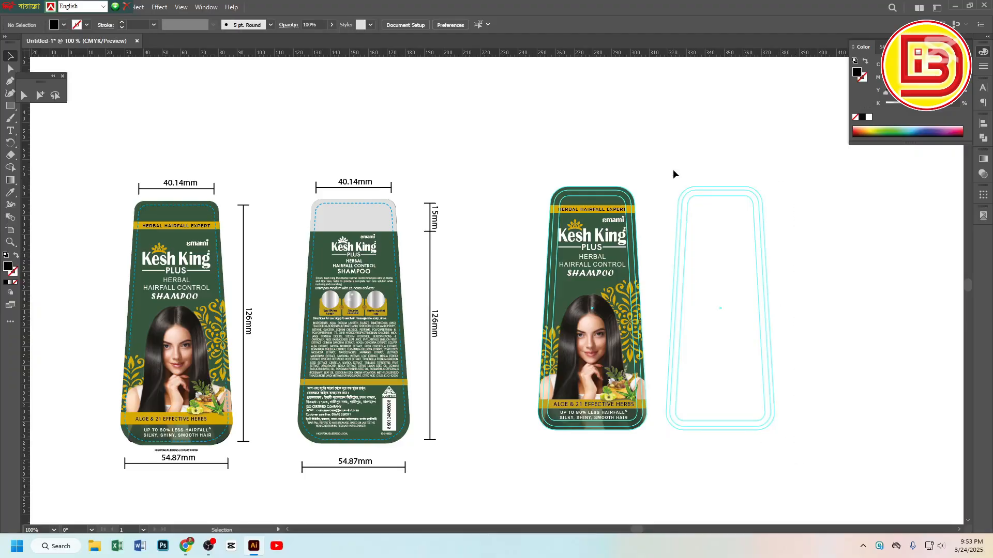
key("ctrl+z")
left_click(768, 178)
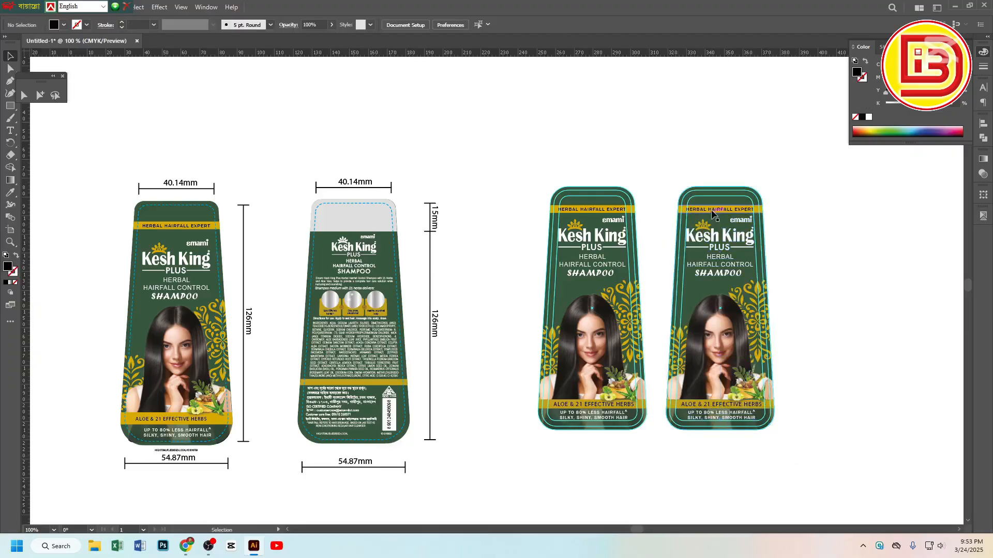
Remove all artwork from the duplicate label except its green background shape, pasted back in place, and lock that shape
key("a")
left_click(713, 202)
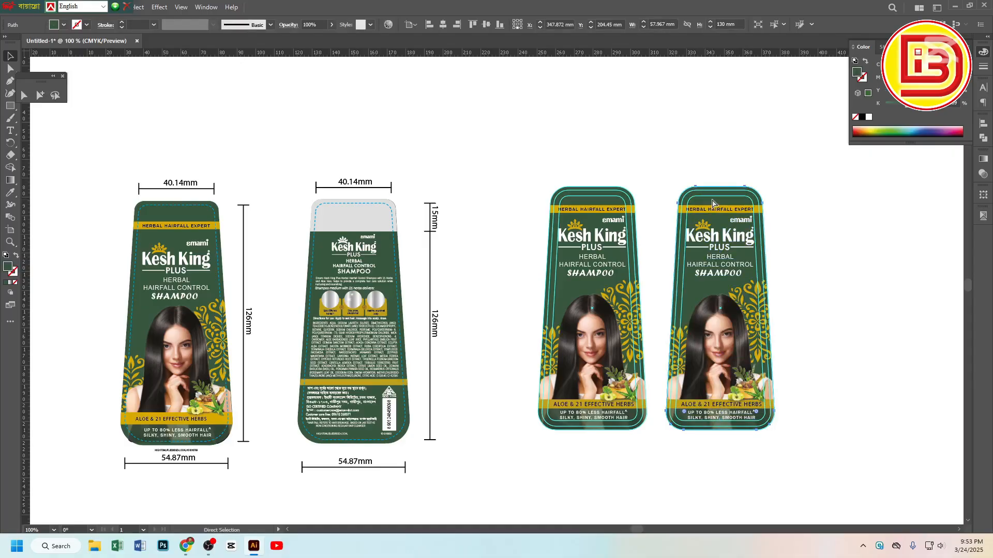
key("Delete")
key("v")
left_click_drag(703, 228, 811, 461)
key("Delete")
key("ctrl+f")
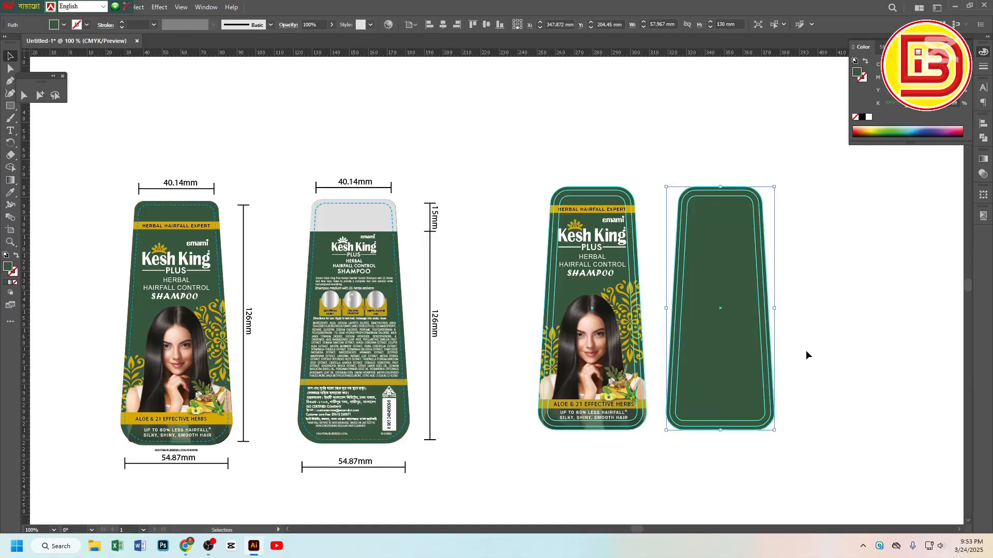
left_click_drag(812, 365, 750, 307)
key("ctrl+2")
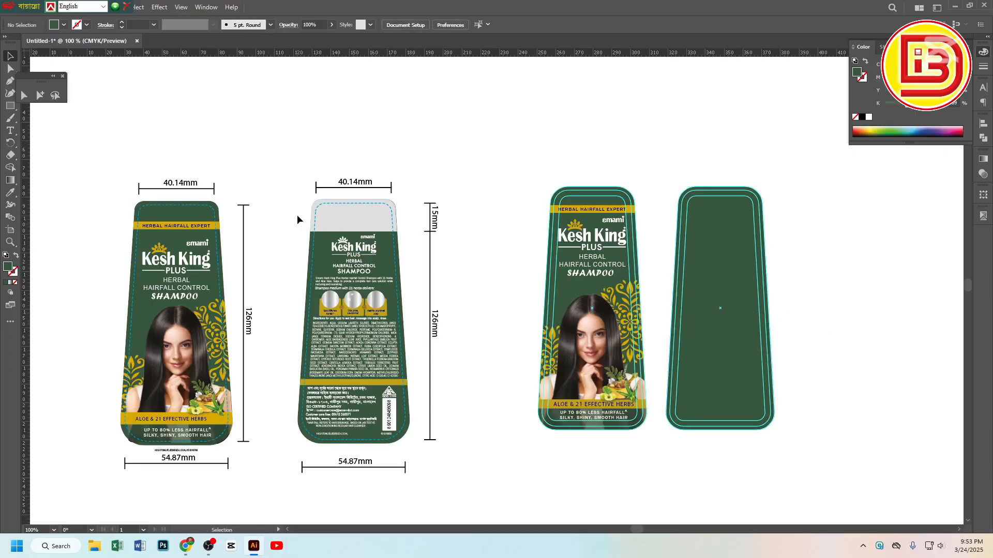
Try to transfer the original back label's artwork to the blank label with its background locked
left_click(320, 242)
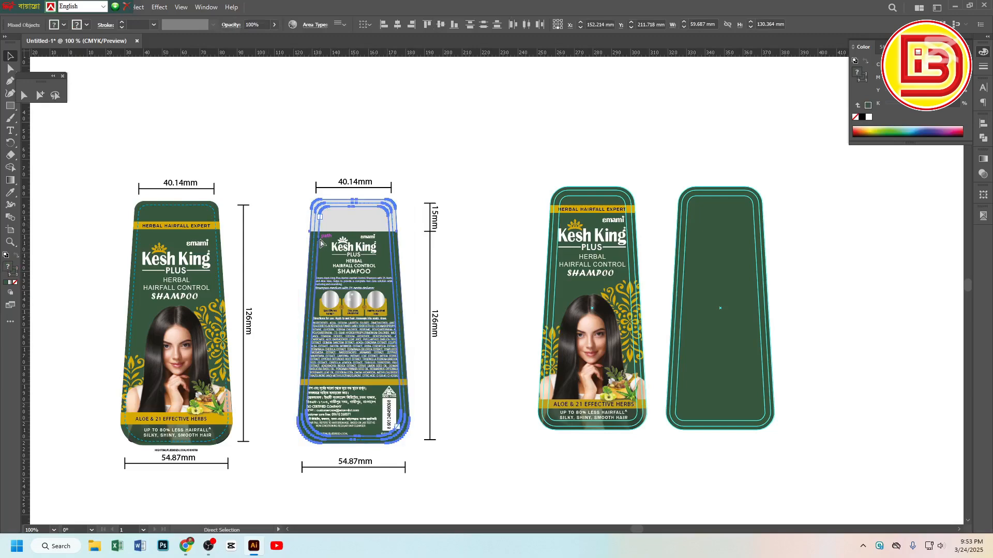
key("ctrl+2")
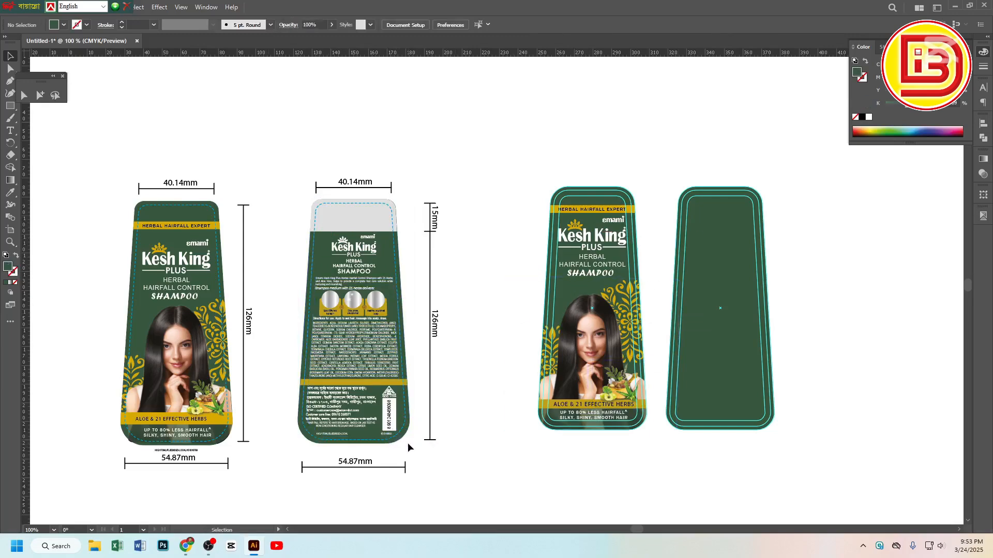
left_click_drag(408, 444, 307, 236)
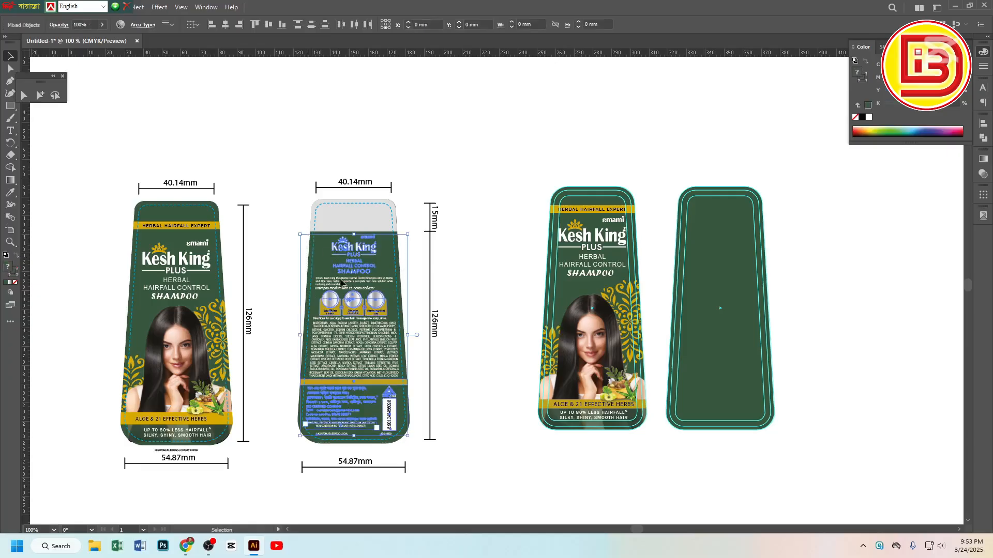
left_click_drag(351, 304, 657, 299)
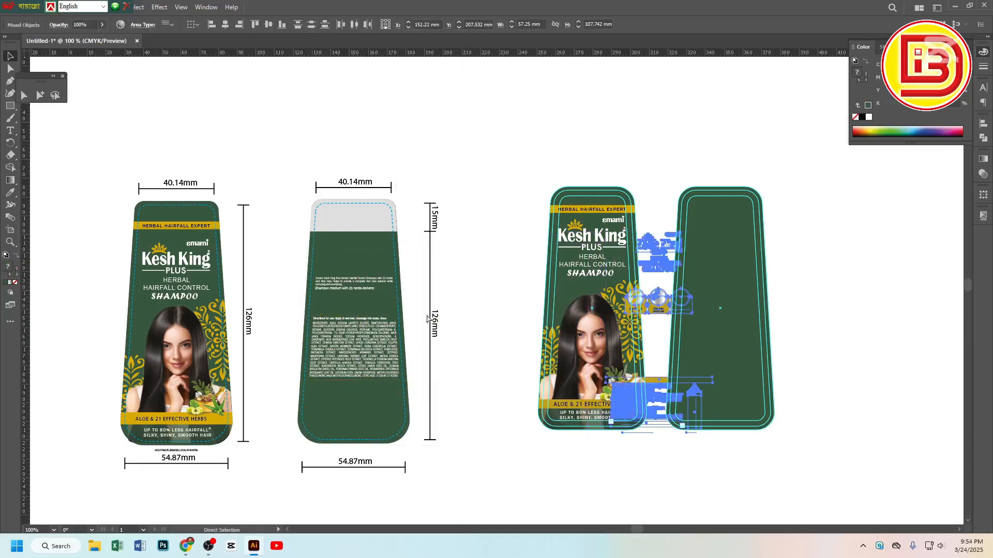
key("ctrl+z")
left_click(473, 290)
key("ctrl+alt+2")
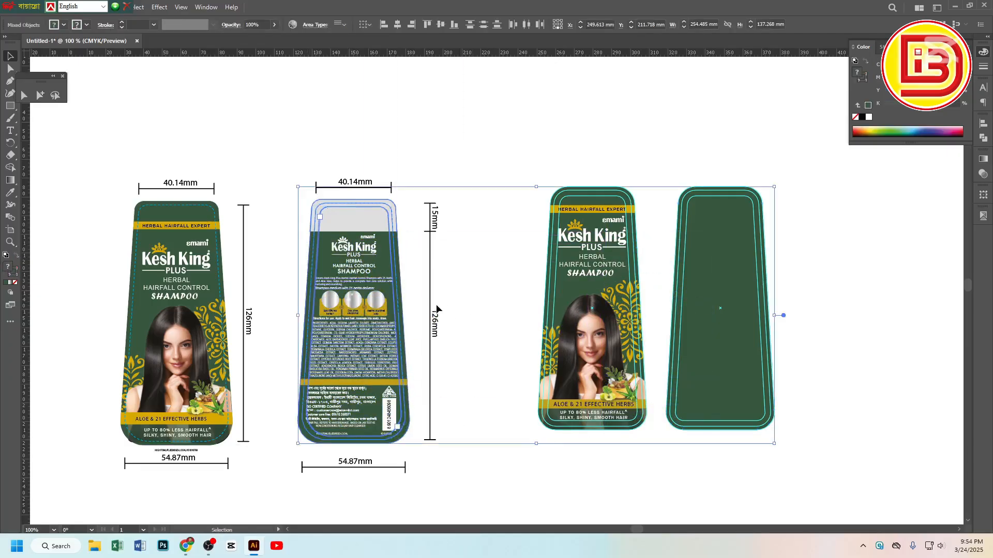
left_click(476, 286)
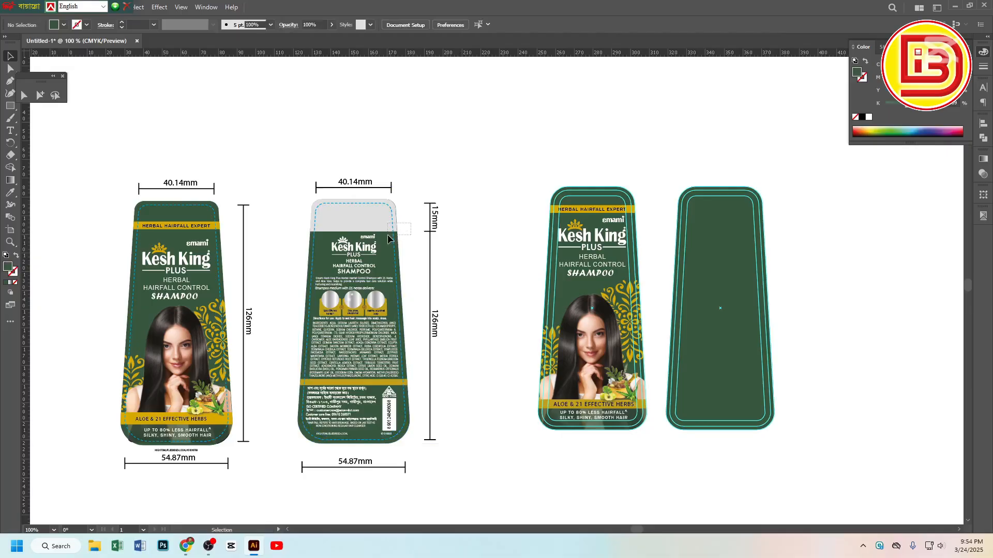
Retry moving the back artwork after locking its background, undo the move and unlock all objects
left_click_drag(388, 236, 388, 238)
key("ctrl+2")
left_click_drag(410, 445, 665, 267)
key("ctrl+z")
left_click(413, 335)
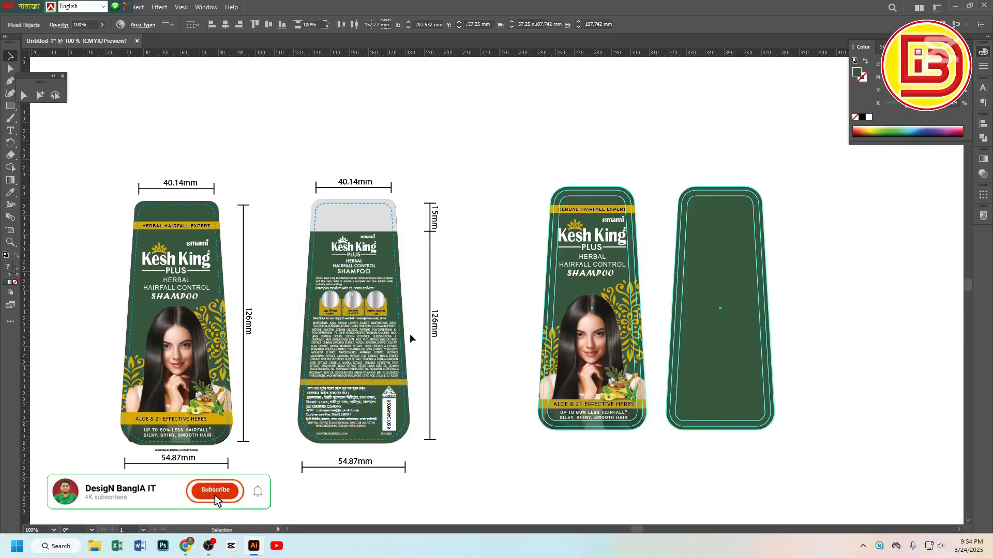
key("ctrl+alt+2")
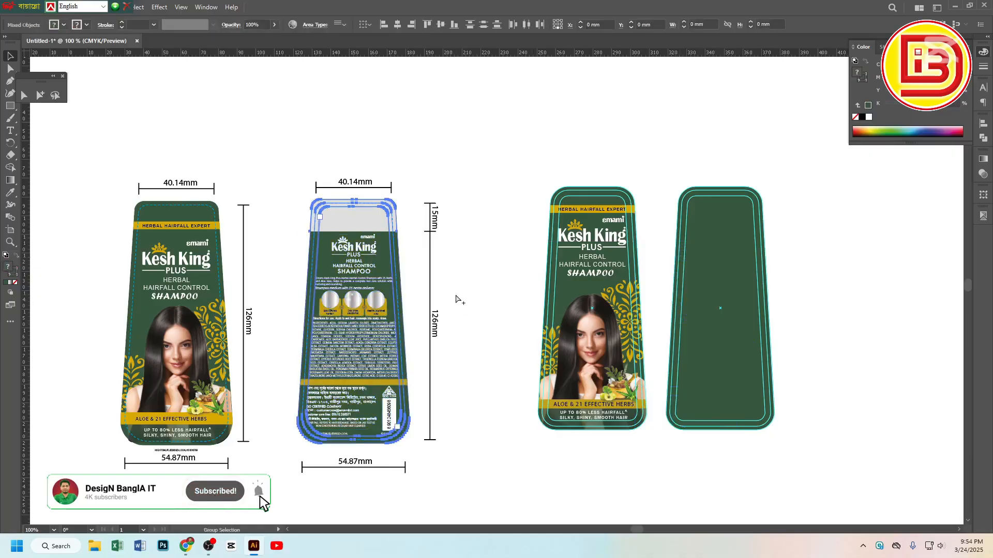
Try to move the description and ingredients text block off the original back label, and undo the move
left_click(438, 382)
left_click(385, 345)
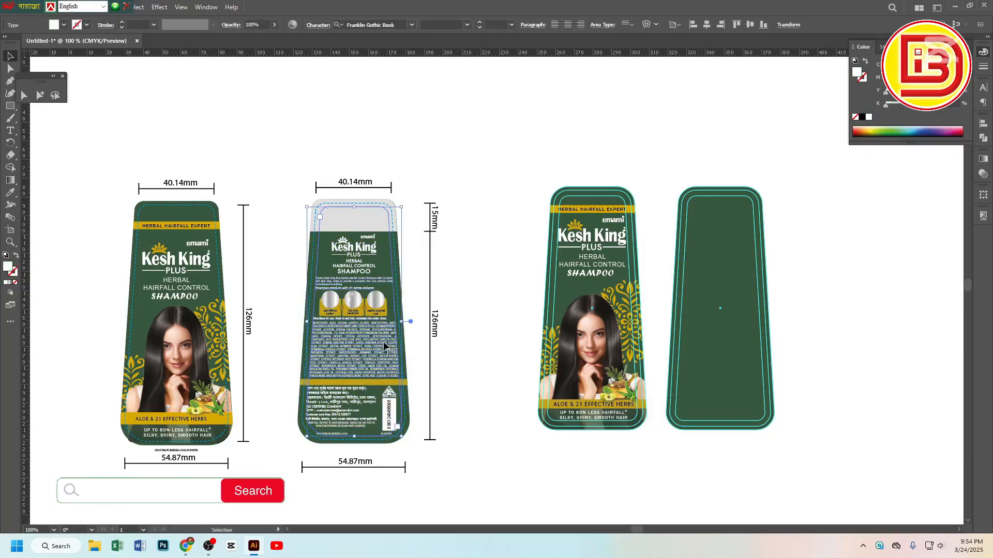
left_click_drag(336, 344, 391, 351)
right_click(391, 351)
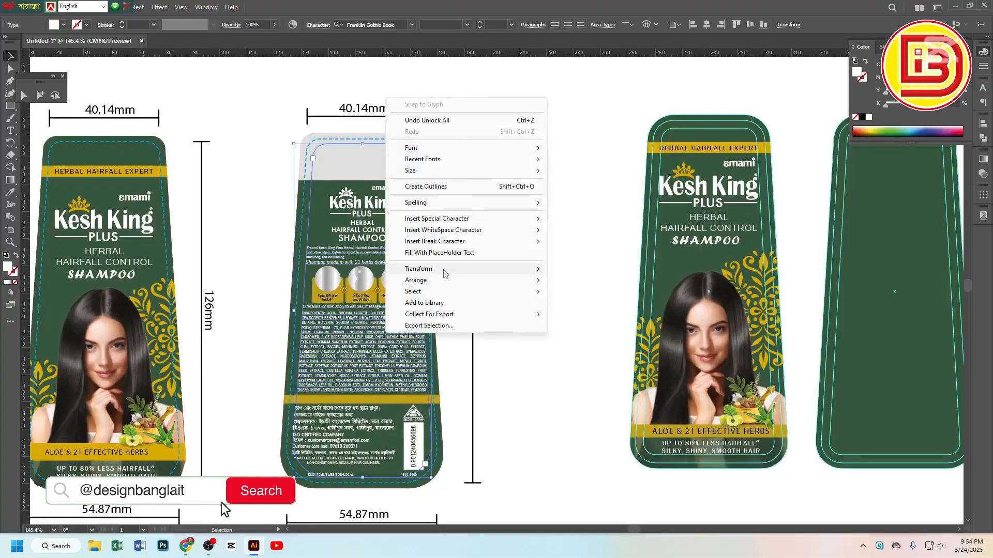
left_click(502, 362)
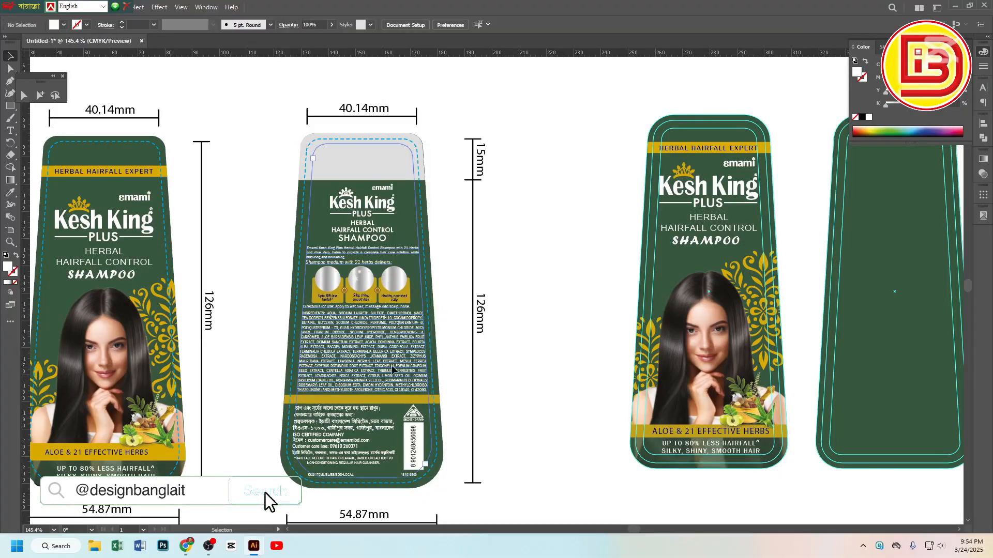
left_click_drag(405, 365, 347, 364)
key("ctrl+z")
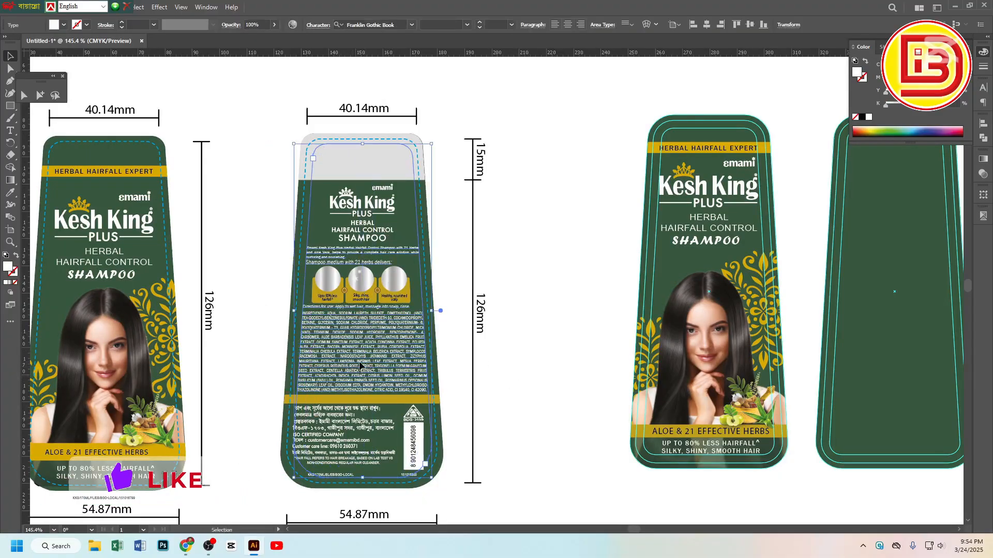
left_click_drag(422, 364, 346, 362)
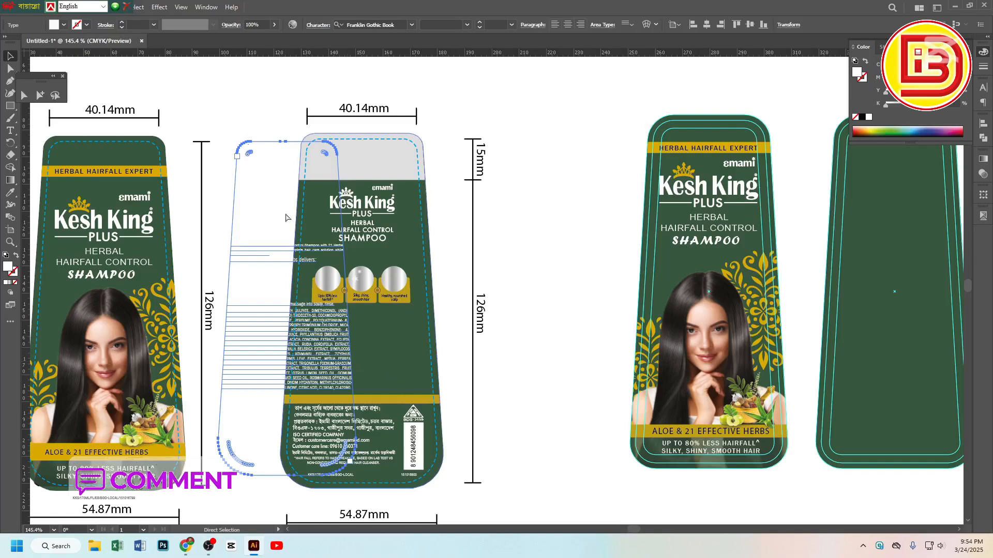
key("ctrl+z")
key("v")
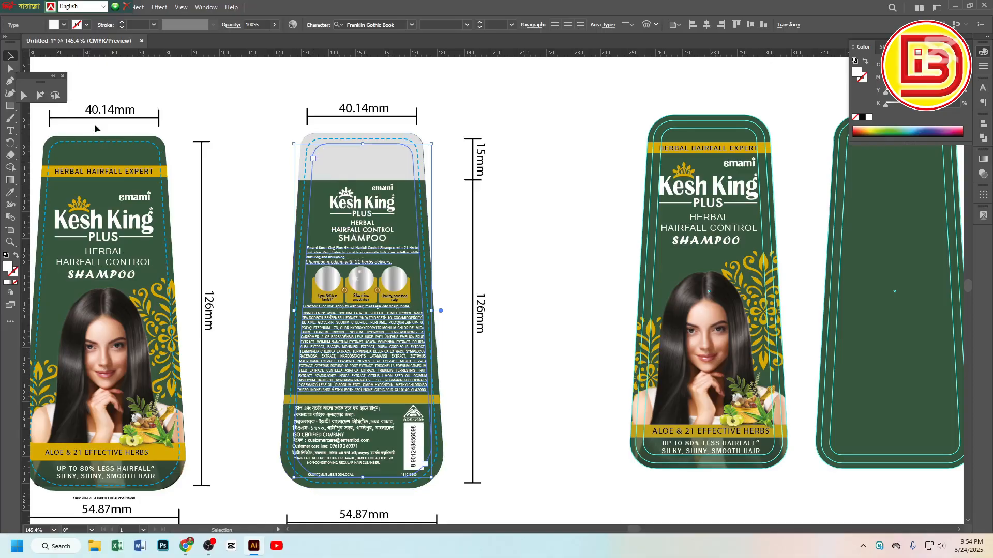
Hide the original back label's description and ingredients text, three benefit badges, logo and title block, and gold band
key("Delete")
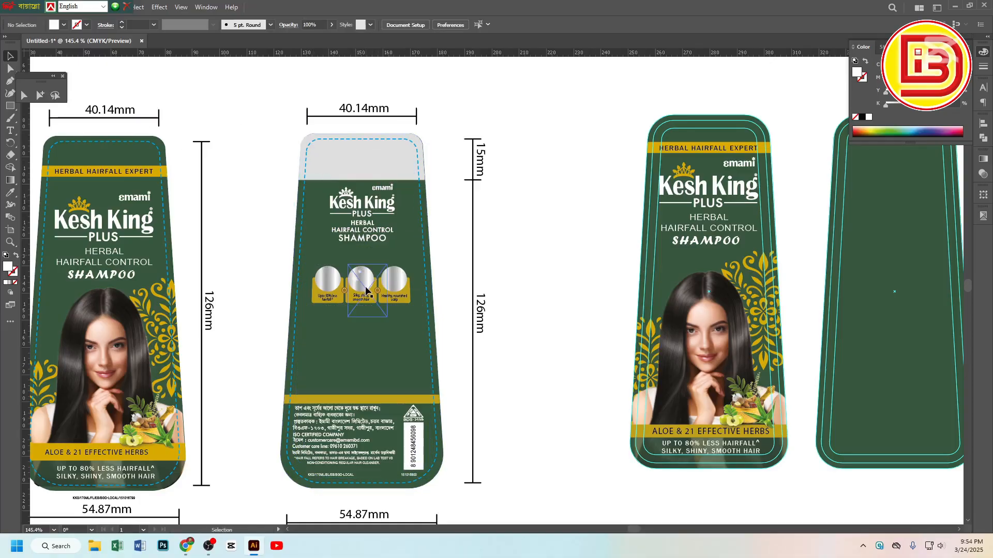
left_click(366, 291)
key("Delete")
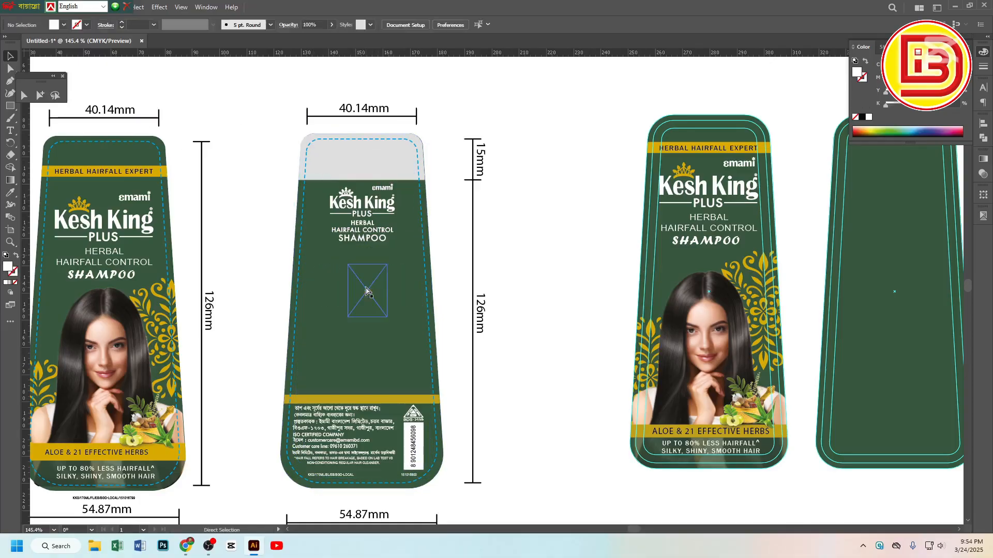
key("ctrl+z")
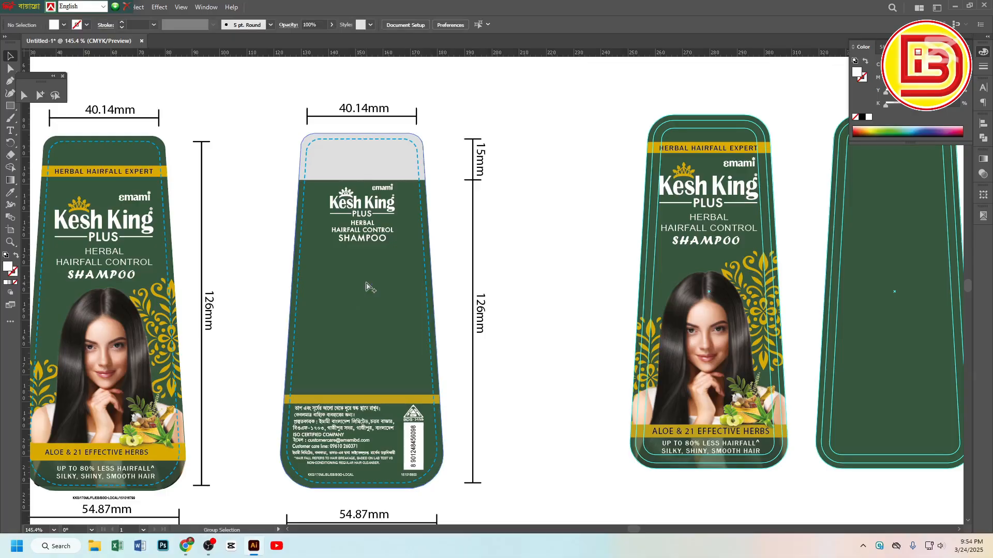
key("ctrl+z")
key("Delete")
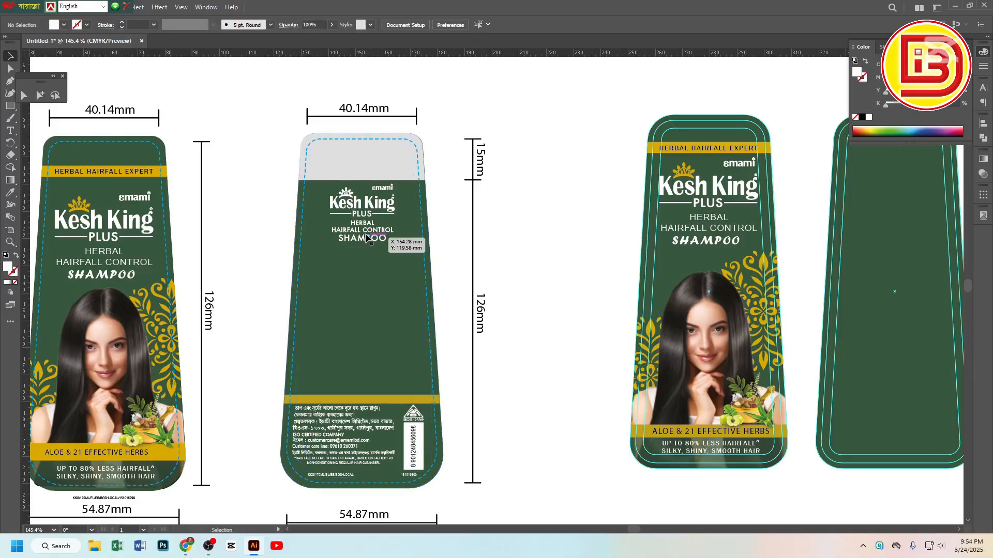
left_click(378, 237)
key("Delete")
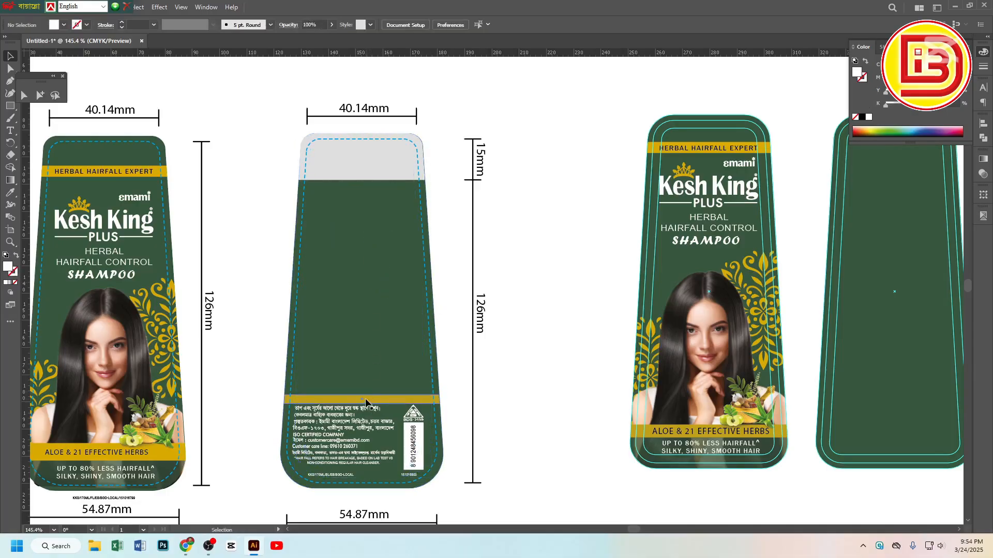
left_click(370, 399)
key("Delete")
Hide the Bengali address, contact and licence text, hair-fall footnote and KKS/170ML code line on the original back label
left_click(330, 418)
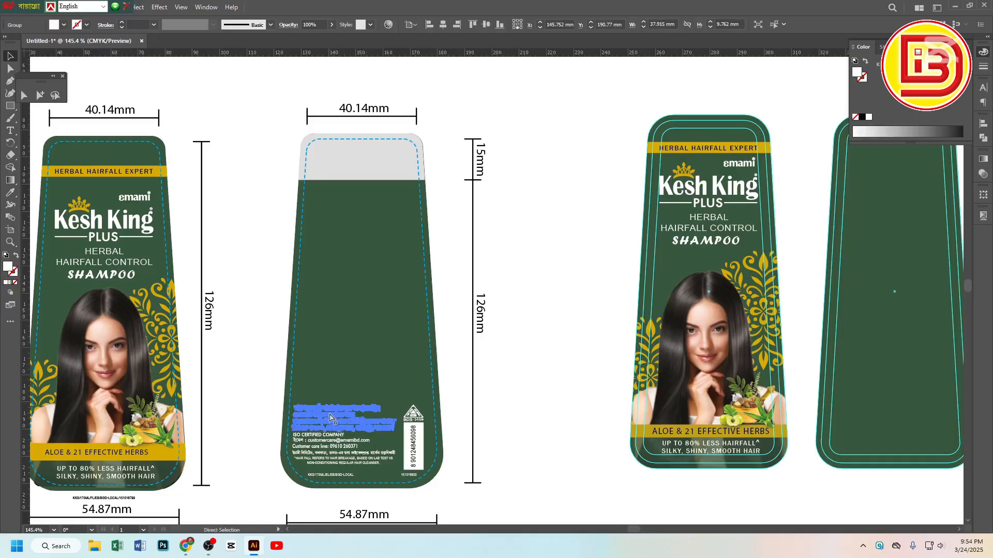
key("Delete")
left_click(330, 437)
key("Delete")
left_click(331, 445)
key("Delete")
left_click(334, 460)
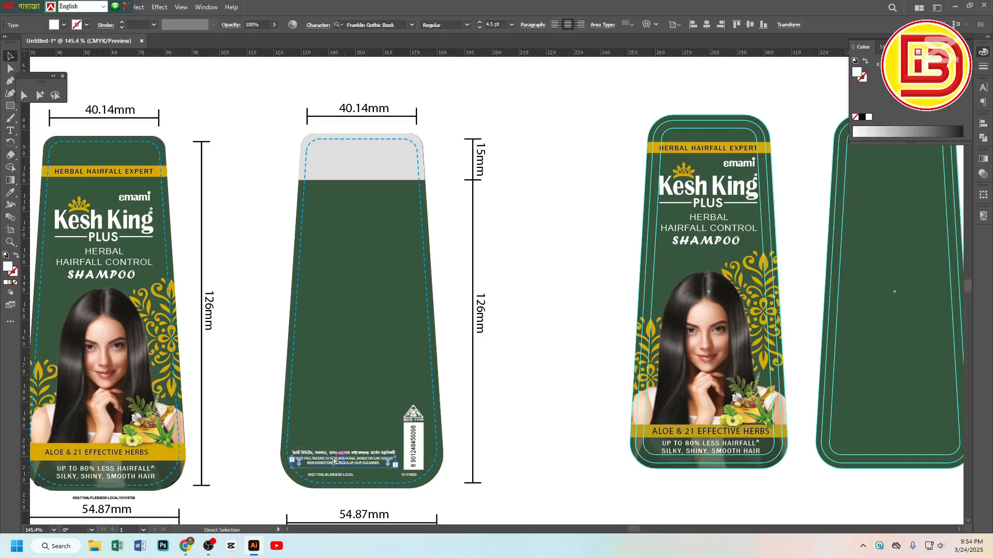
key("Delete")
left_click(335, 454)
key("ctrl+x")
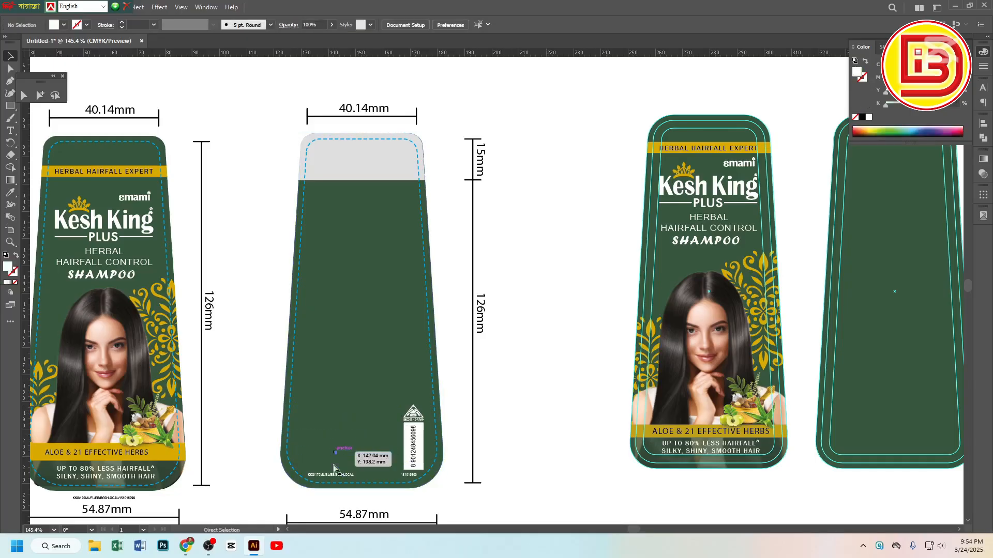
left_click(337, 475)
key("ctrl+x")
Group the BSTI mark, barcode and small code on the original back label, and hide the group
left_click(414, 437)
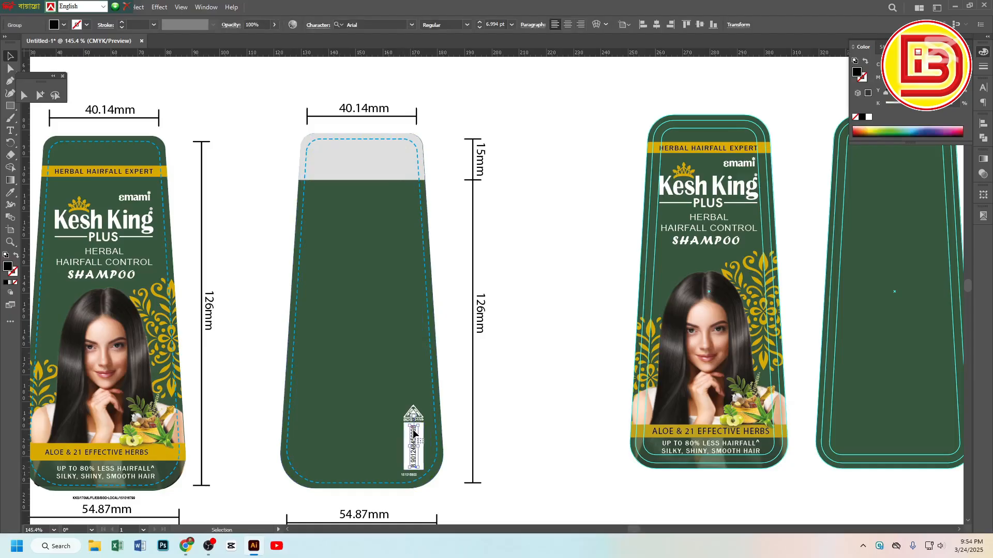
left_click(462, 406)
left_click_drag(410, 386, 407, 387)
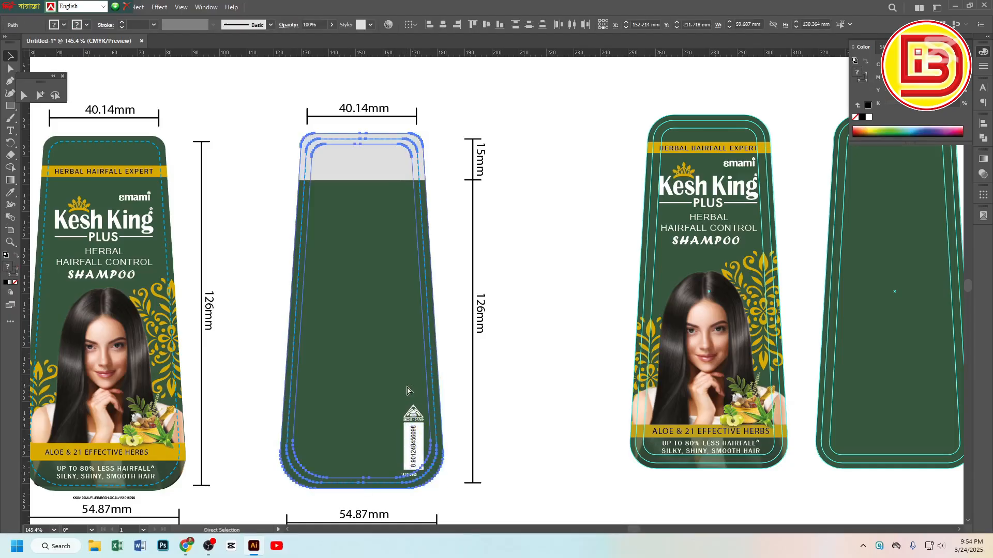
key("ctrl+x")
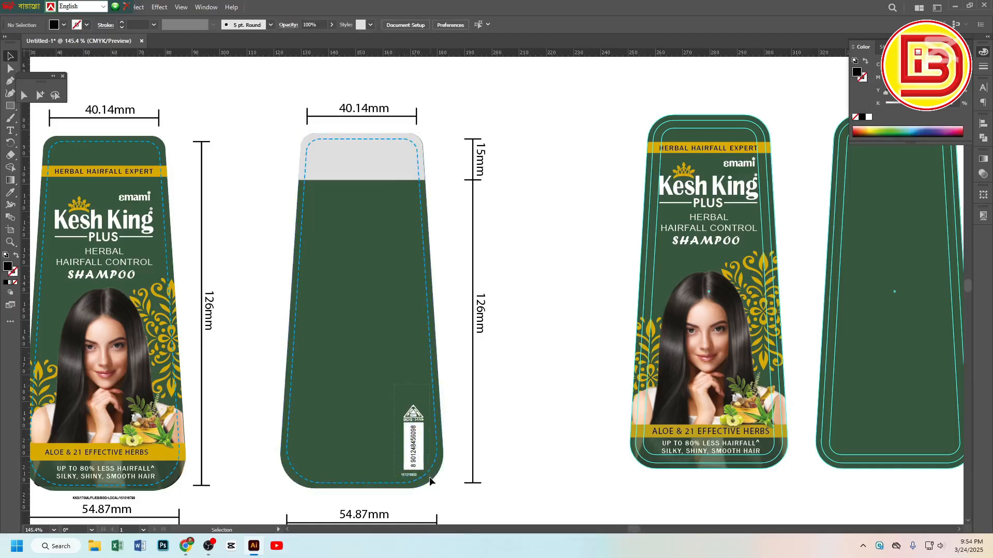
left_click_drag(430, 477, 430, 478)
key("ctrl+g")
key("ctrl+x")
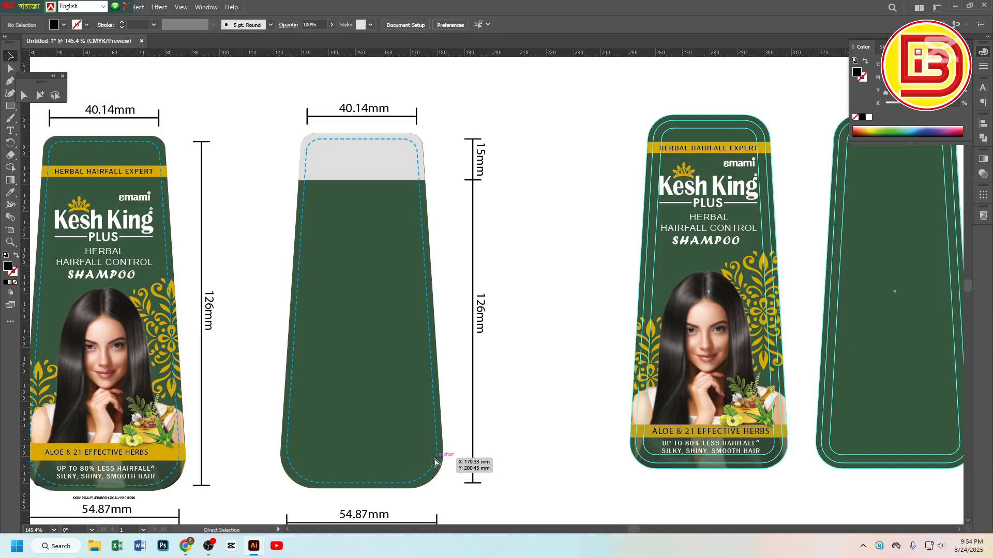
Show all hidden back artwork, copy it onto the blank green label and bring the copy to the front
key("ctrl+alt+3")
left_click_drag(360, 295, 734, 266)
right_click(734, 267)
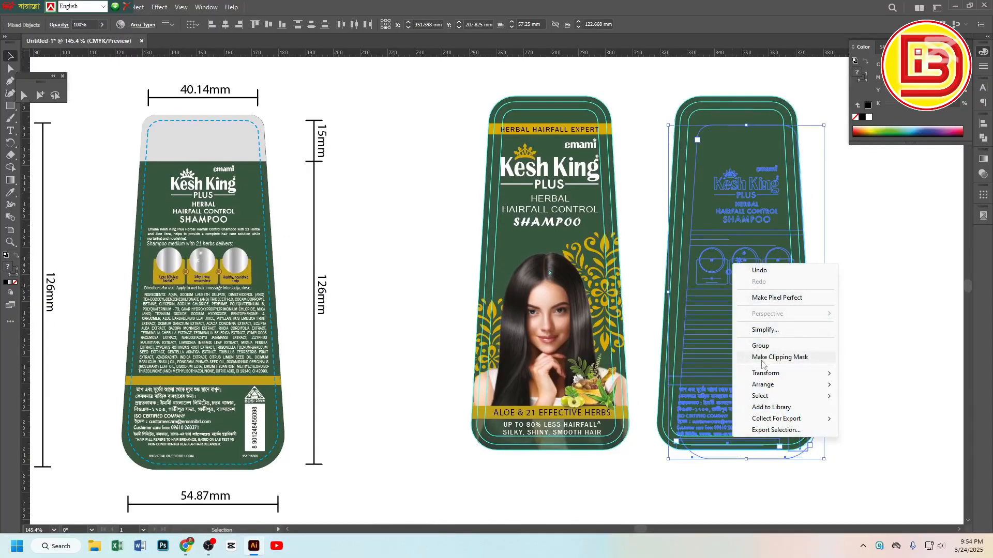
mouse_move(776, 384)
left_click(865, 384)
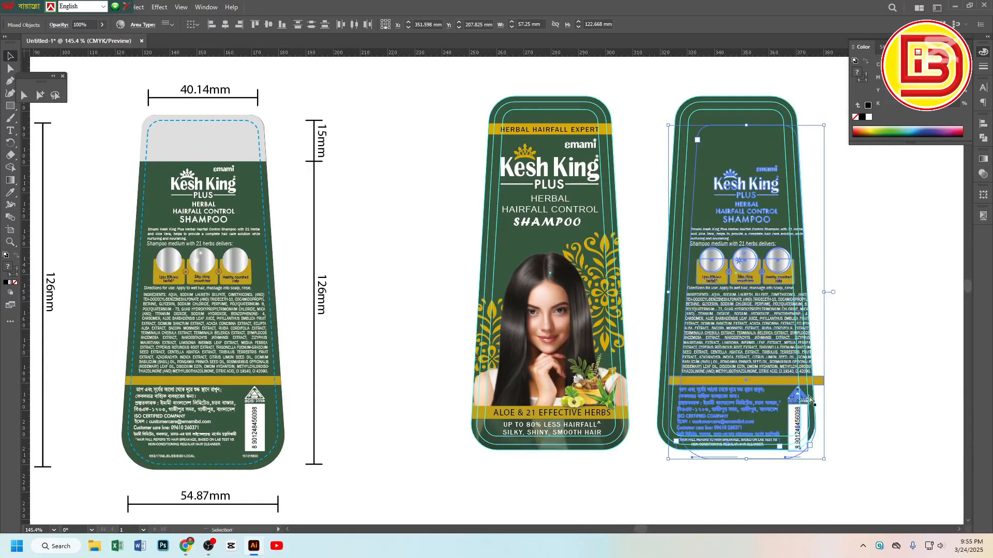
Position the copied back artwork within the new label's outline and guides, and deselect it
scroll(703, 412, "up", 3)
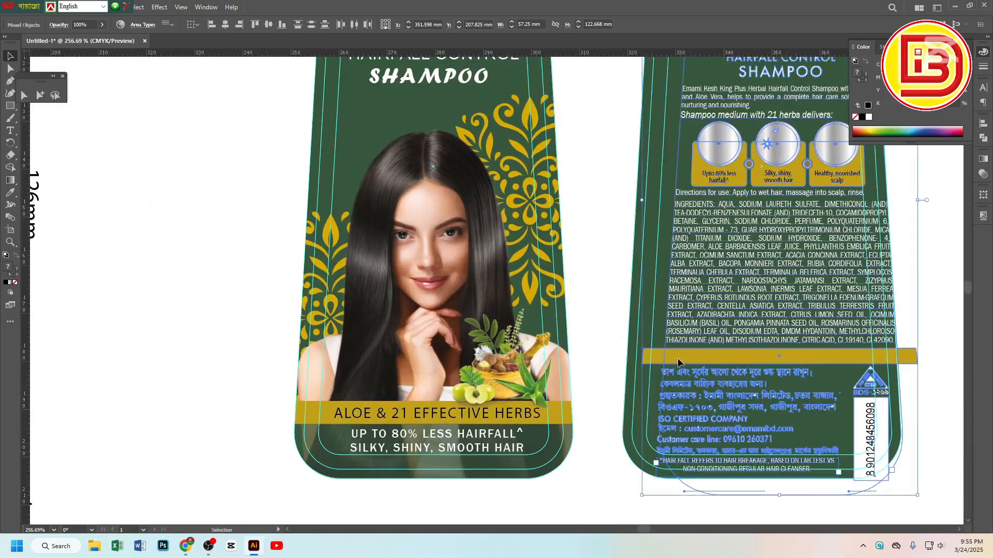
left_click_drag(678, 358, 575, 416)
left_click_drag(690, 255, 671, 357)
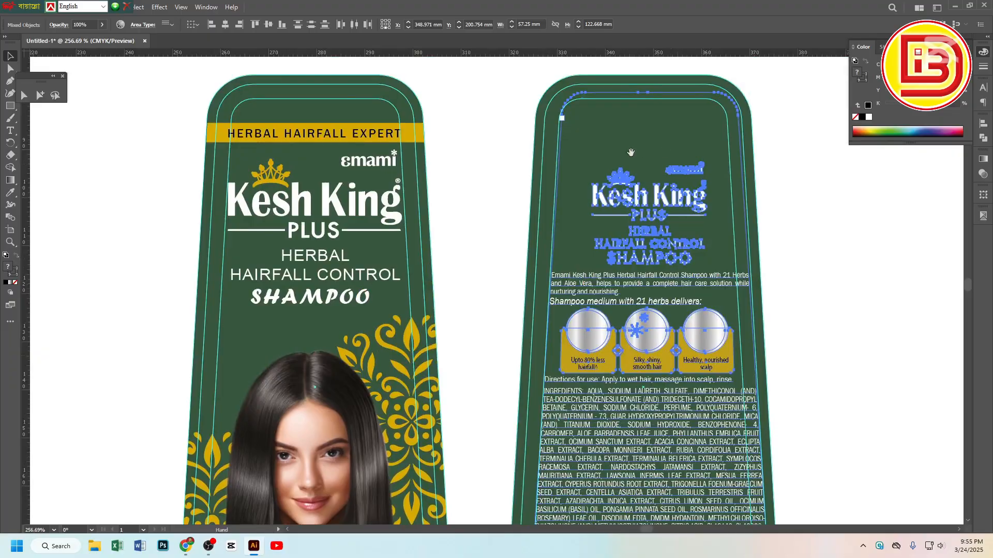
left_click(796, 312)
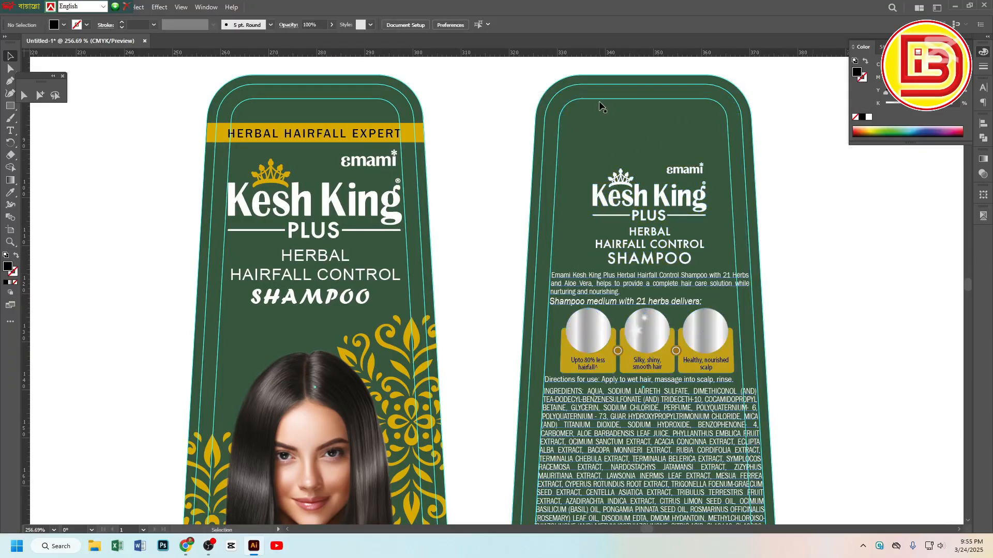
Adjust both ends of the new back label's gold band to meet the label's slanted side edges
left_click_drag(665, 336, 671, 257)
scroll(634, 322, "down", 5)
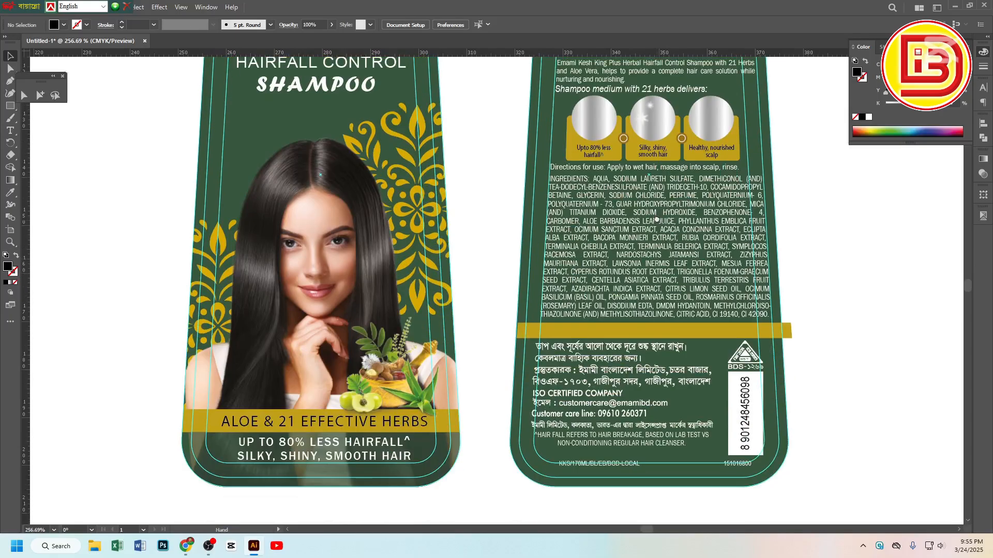
left_click(681, 332)
left_click_drag(681, 332, 733, 332)
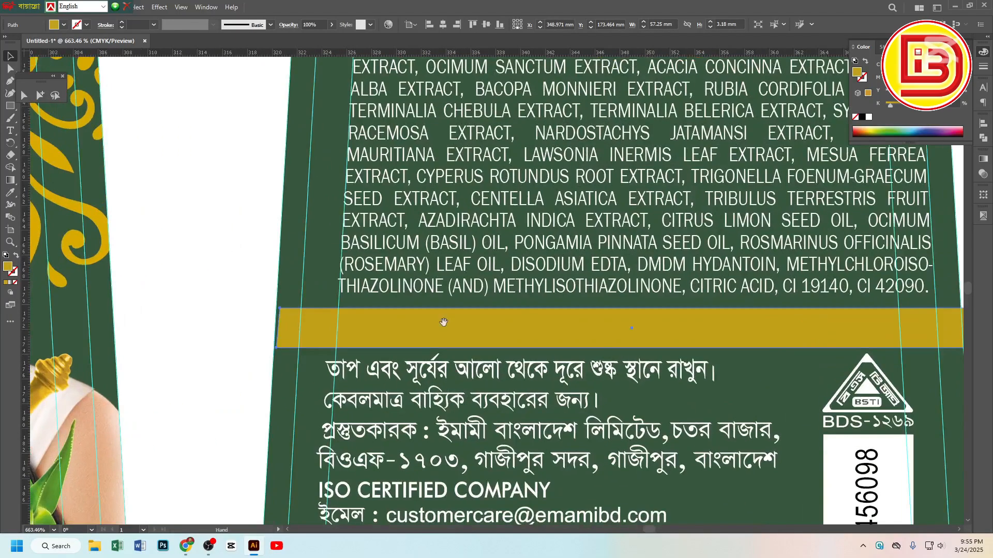
left_click_drag(295, 327, 452, 331)
key("ctrl+minus")
left_click_drag(951, 295, 487, 287)
left_click_drag(782, 322, 756, 317)
left_click(805, 303)
left_click(511, 302, "ctrl+alt")
left_click(508, 298, "ctrl+alt")
left_click(508, 298, "ctrl+alt")
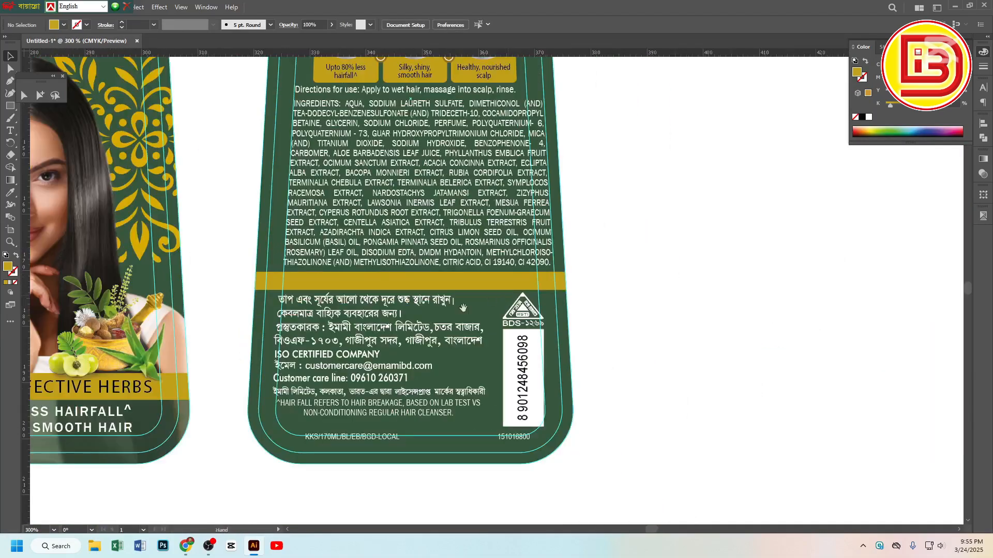
Use Group Selection to move the small code beneath the barcode and raise the KKS/170ML line inside the inner guide
left_click_drag(470, 342, 548, 333)
left_click_drag(596, 360, 624, 356)
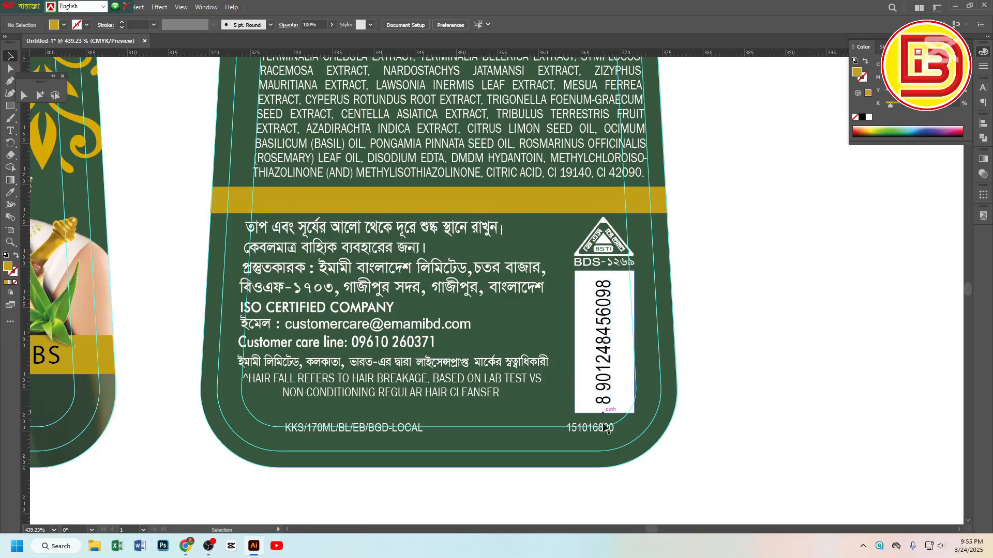
left_click_drag(593, 422, 598, 421)
key("ctrl+z")
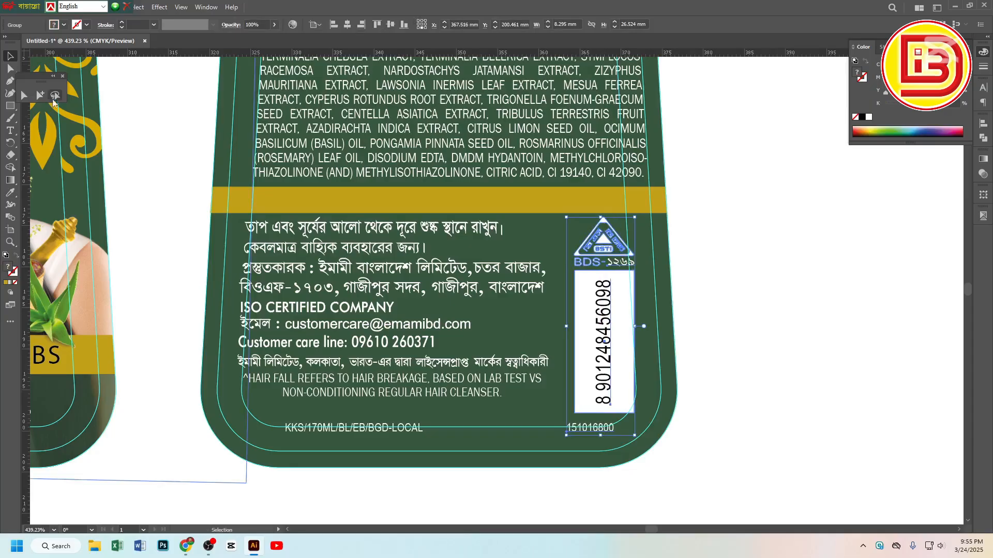
left_click(40, 95)
left_click(267, 160)
left_click(160, 141)
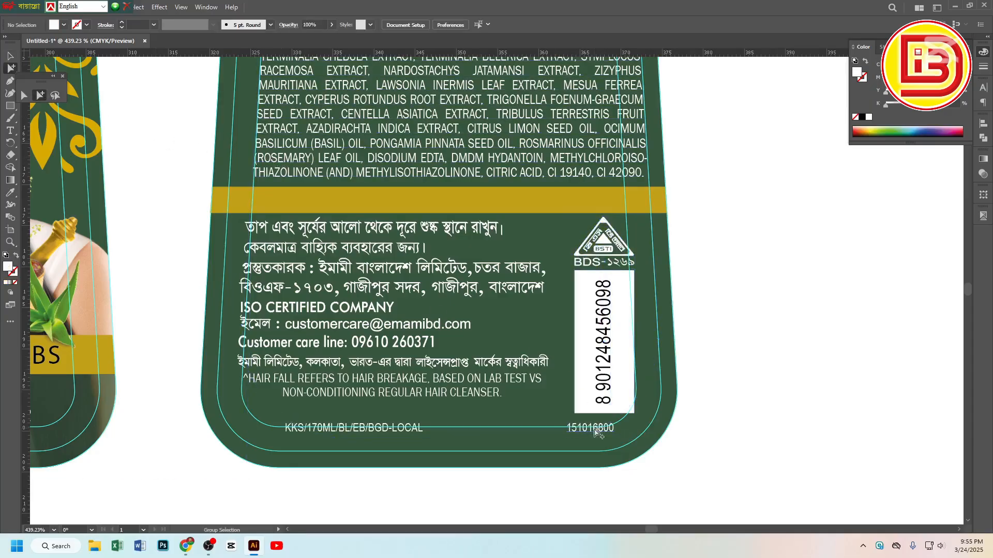
left_click_drag(595, 435, 603, 432)
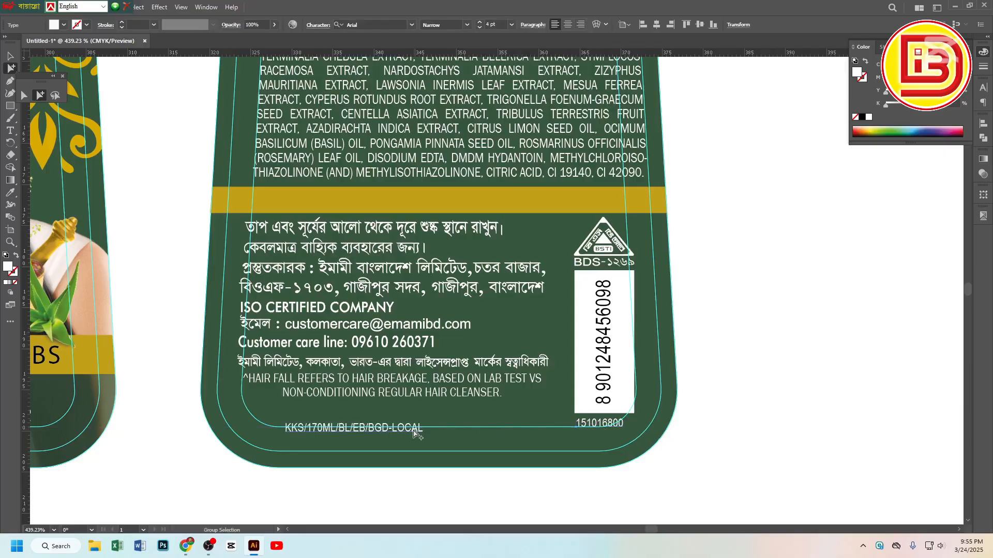
left_click_drag(413, 430, 414, 425)
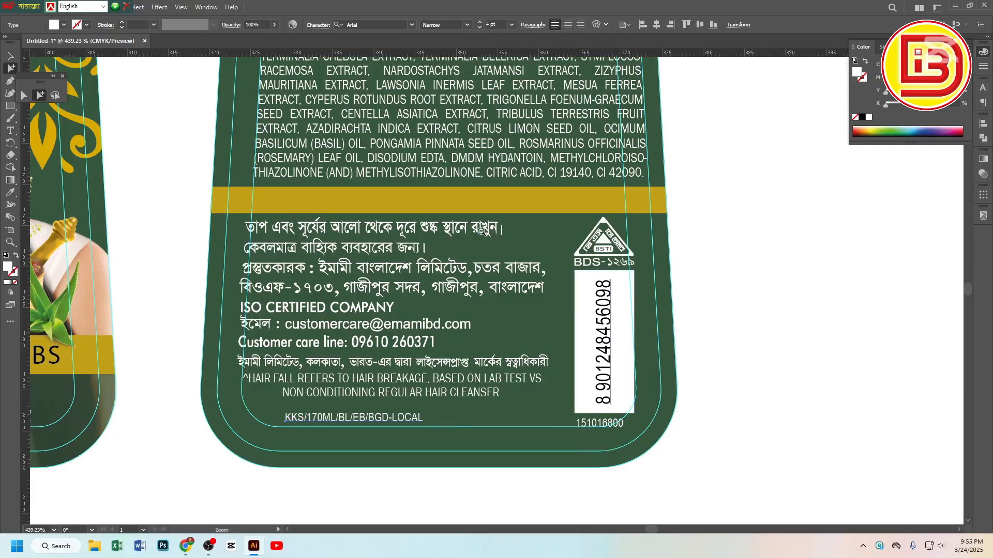
Examine the new back label's logo, badges and text blocks against the inner guide
left_click(484, 238, "ctrl+alt")
left_click(484, 234, "ctrl+alt")
left_click_drag(470, 235, 525, 324)
left_click(507, 238, "ctrl+alt")
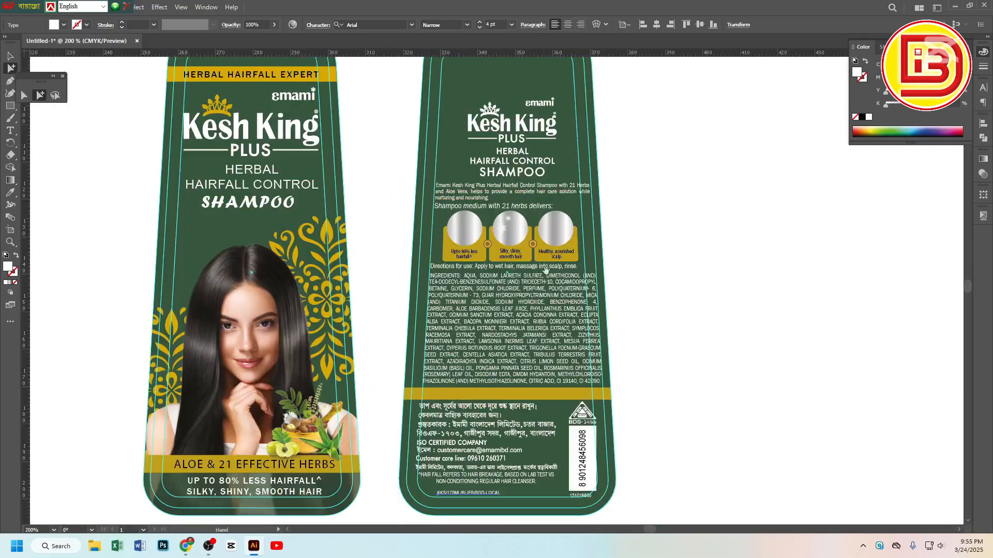
scroll(497, 269, "up", 2)
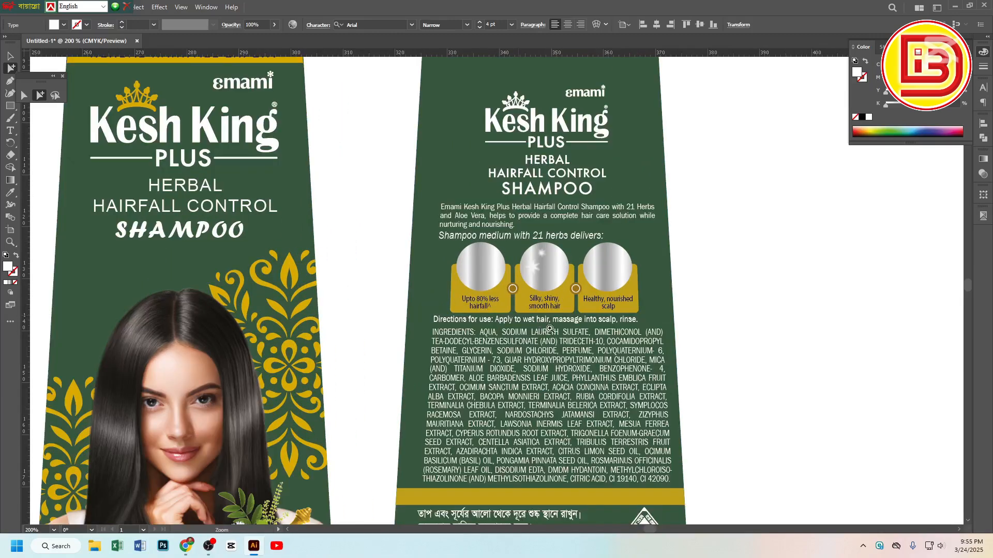
scroll(501, 321, "up", 3)
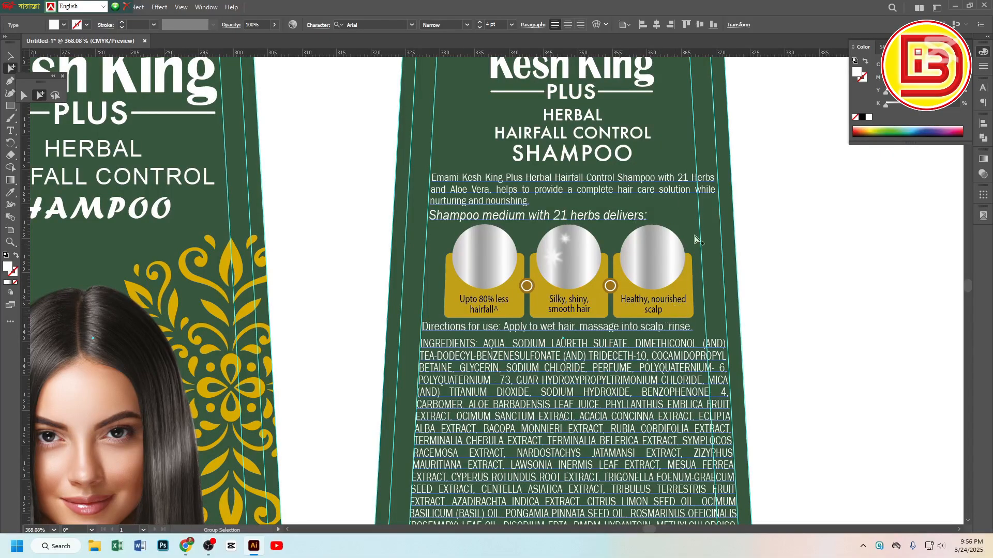
left_click(782, 249)
key("ctrl+space")
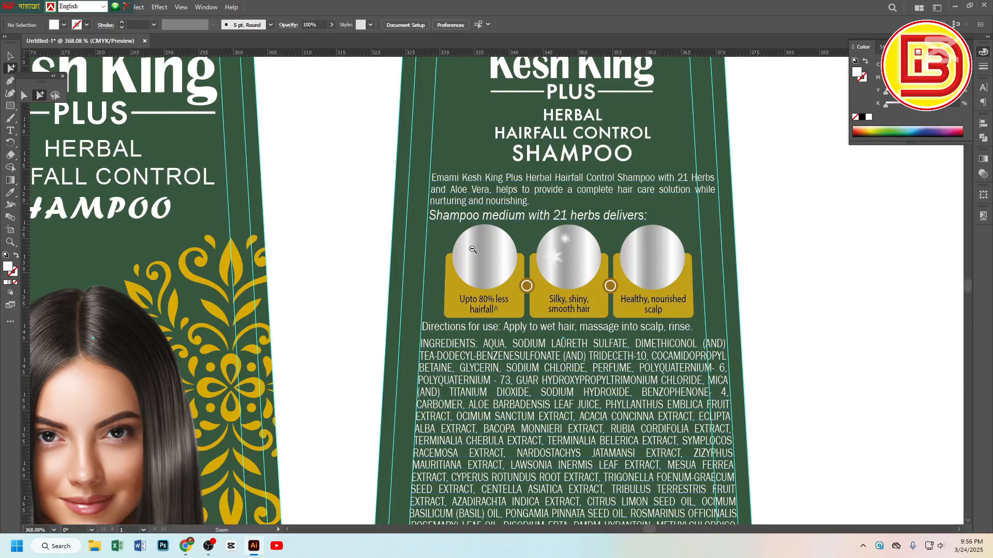
Narrow the back label's main text frame from its right edge so the description and ingredients fit within the inner guide
left_click(472, 249, "ctrl+alt")
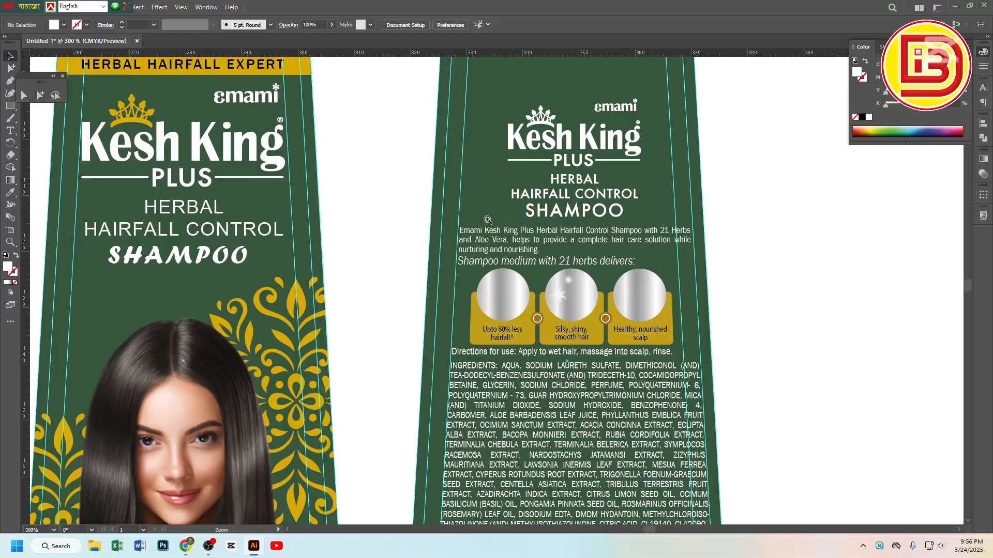
scroll(532, 222, "up", 1)
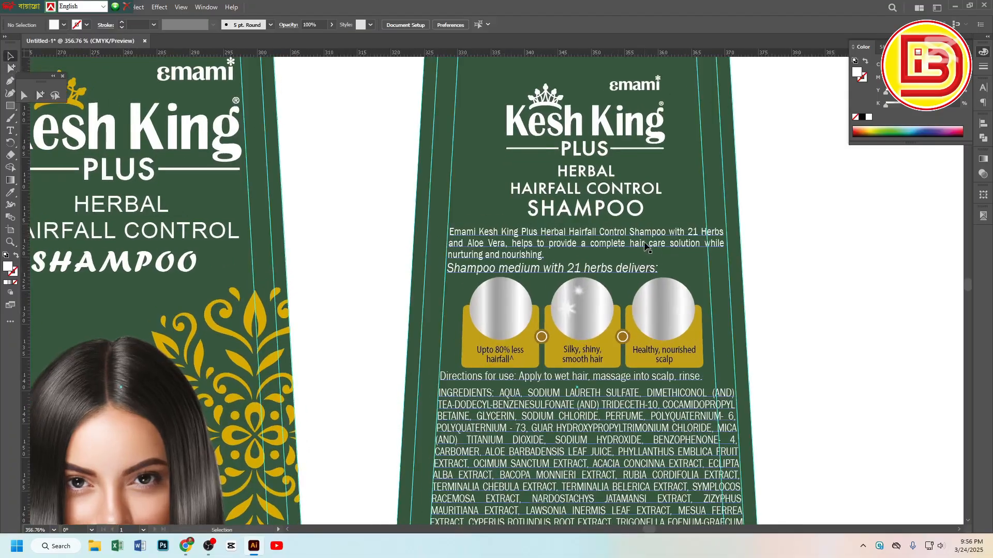
left_click(646, 247)
right_click(646, 247)
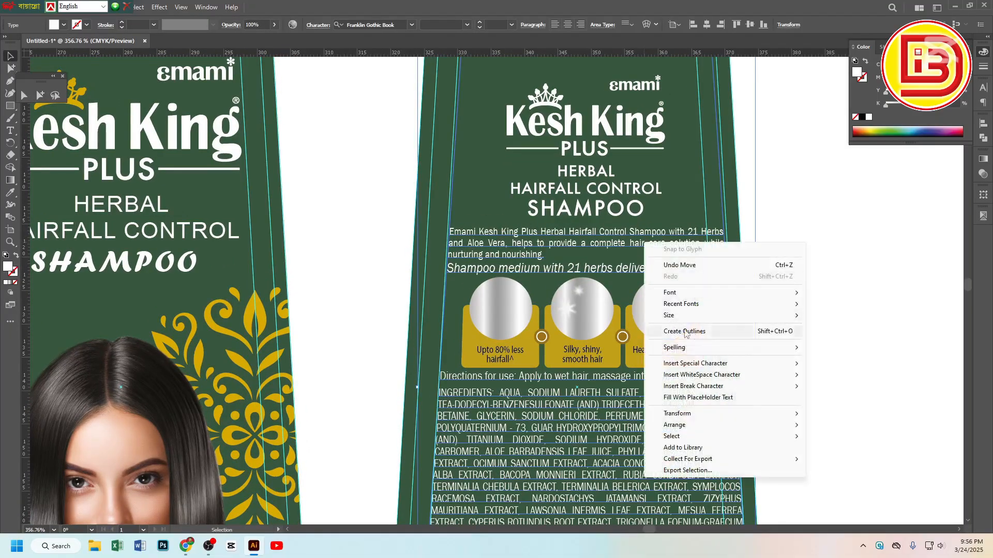
left_click(848, 215)
left_click(660, 252)
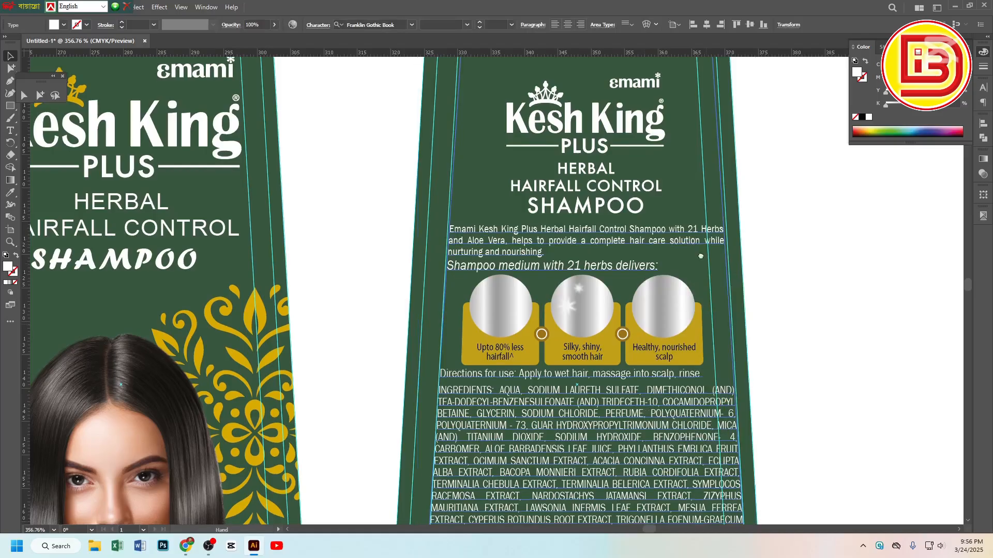
scroll(752, 305, "down", 3)
left_click_drag(744, 282, 723, 282)
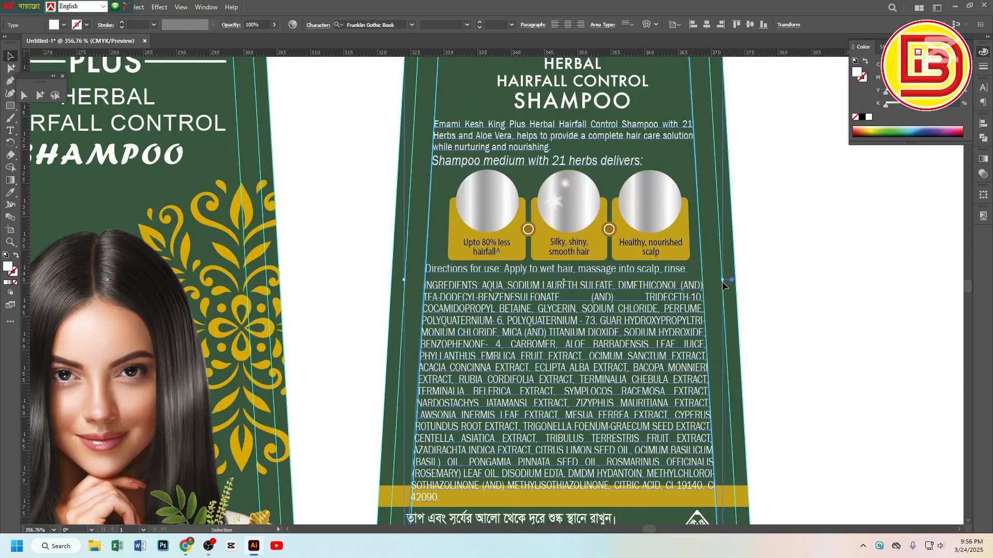
left_click_drag(609, 269, 610, 263)
scroll(609, 230, "down", 3)
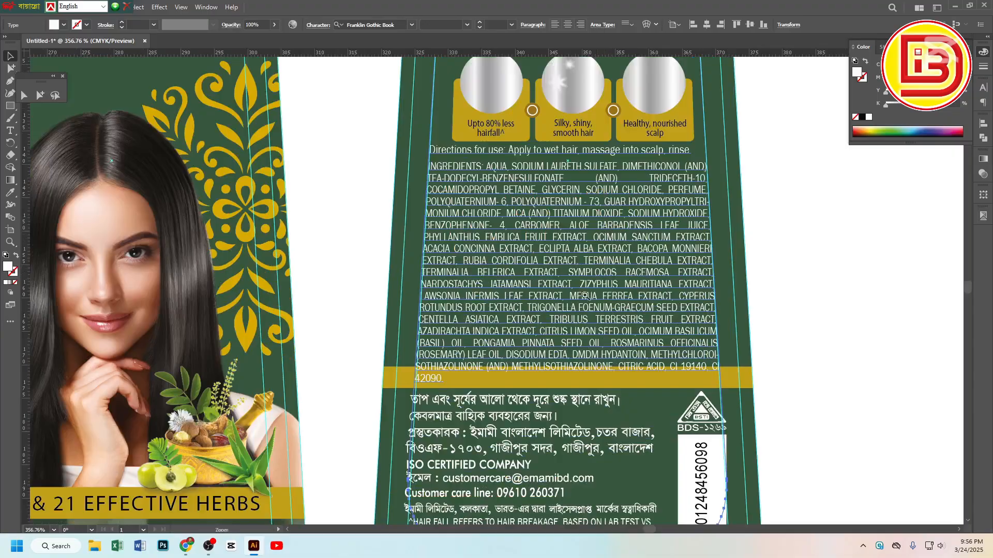
Move the four-line Bengali text block below the gold band slightly right, inside the inner guide
left_click(555, 314, "alt")
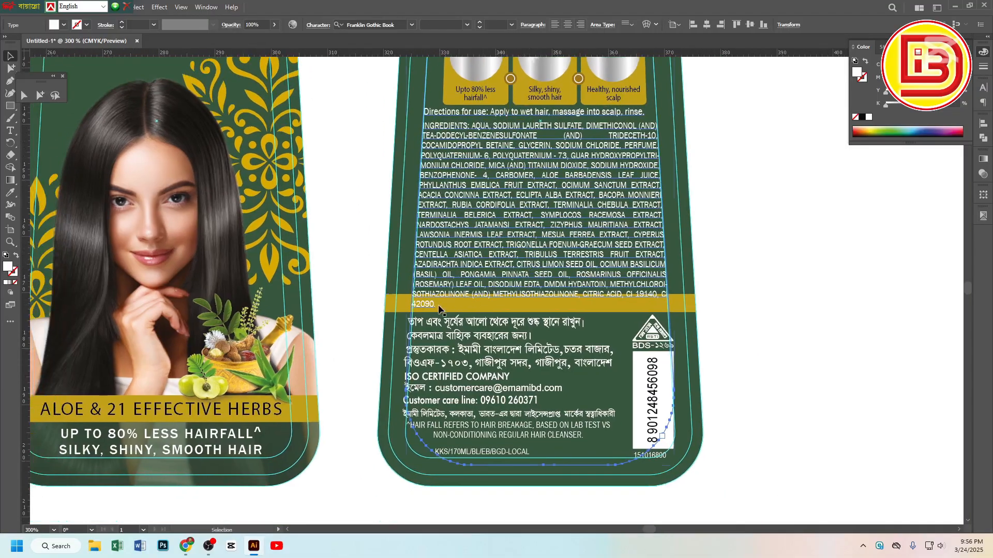
left_click(435, 328)
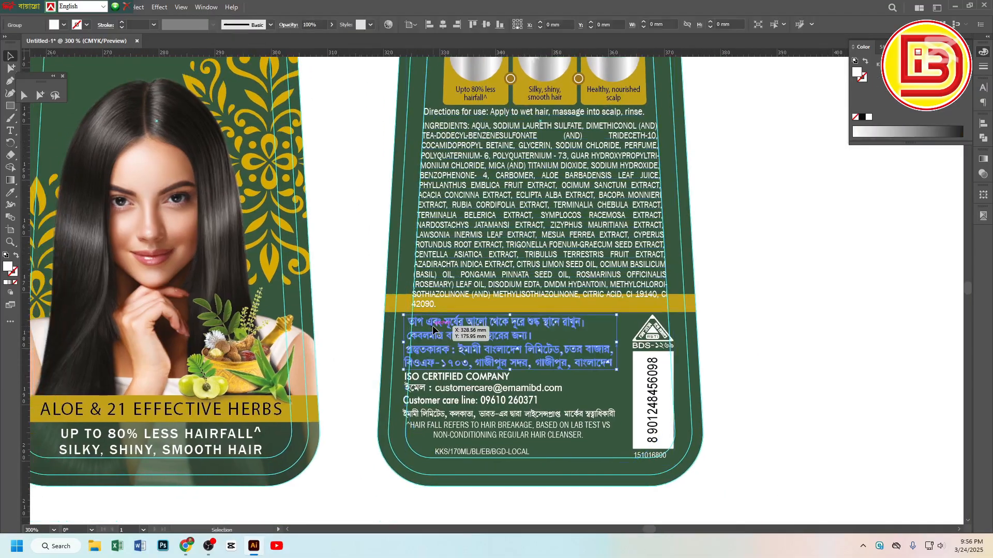
scroll(434, 329, "up", 2)
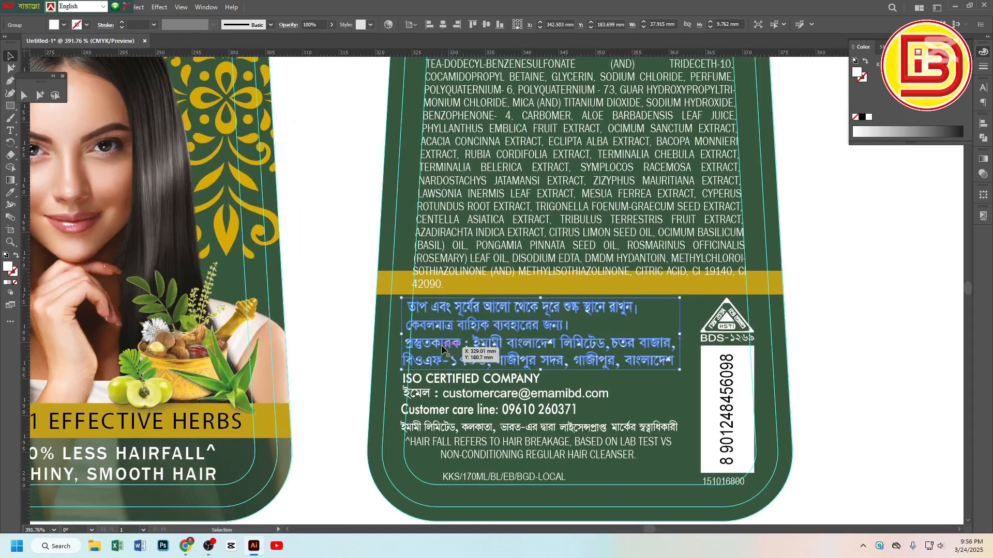
left_click_drag(442, 350, 447, 351)
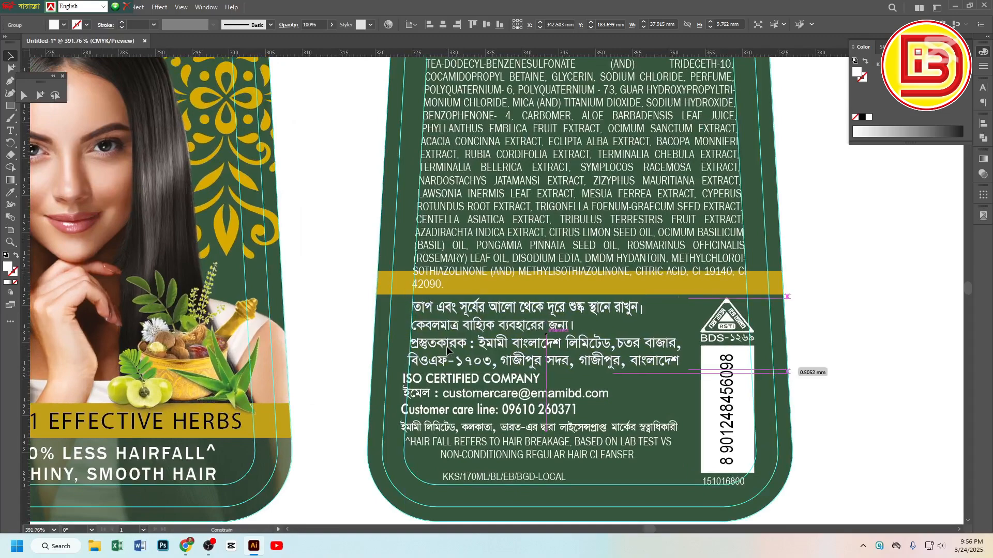
left_click(445, 345)
Shift the ISO/contact lines, Bengali licence line and hair fall note right inside the guide, and raise the KKS/170ML line slightly
left_click(442, 381)
left_click(432, 428, "shift")
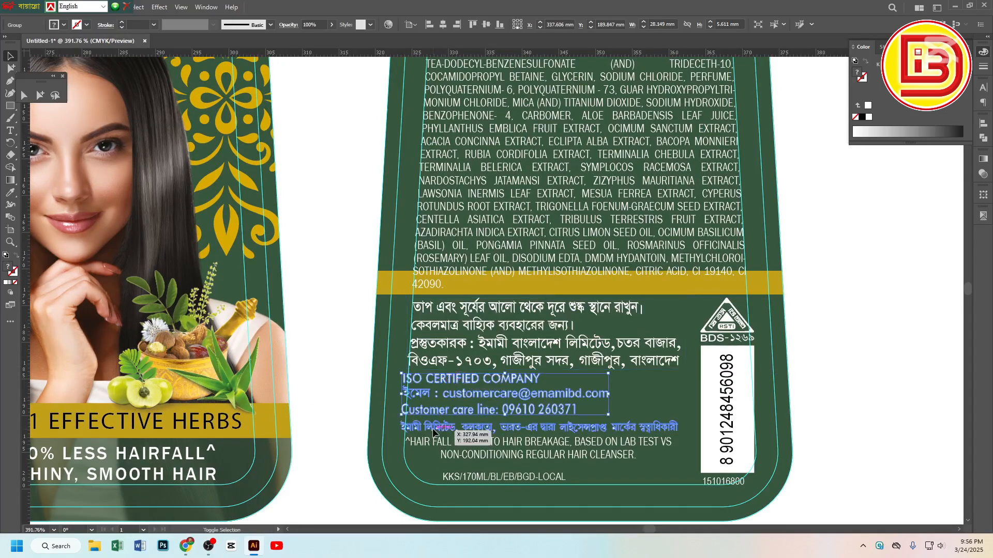
left_click(504, 452, "shift")
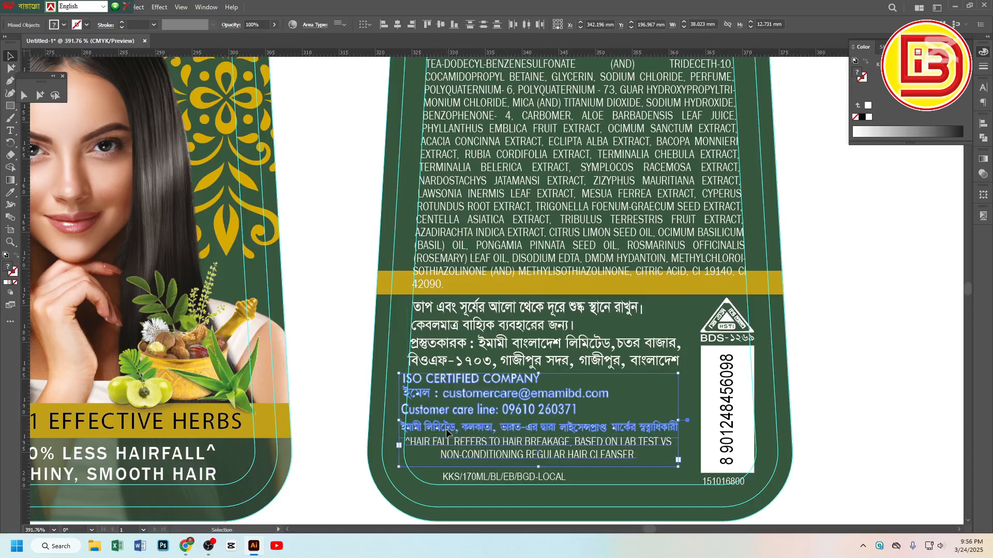
left_click_drag(446, 431, 451, 430)
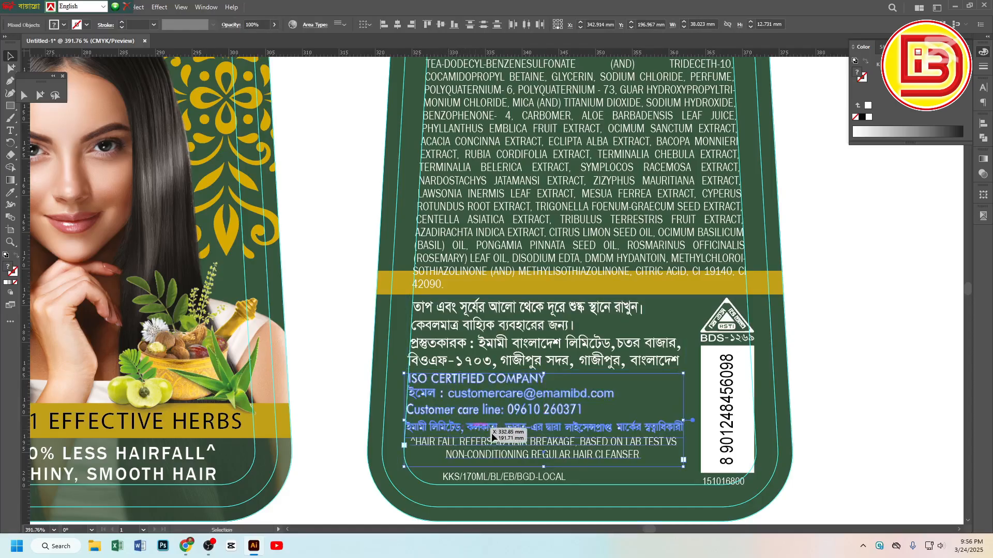
left_click_drag(478, 481, 480, 473)
left_click(843, 402)
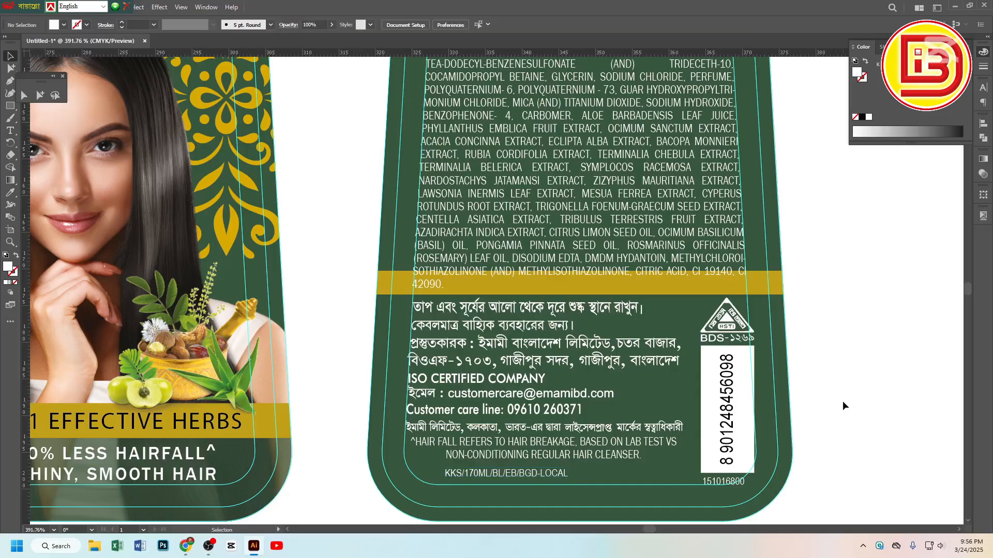
Select the lower text blocks with the BSTI mark and barcode, and move them slightly down from the gold band
key("ctrl+space")
left_click(726, 413)
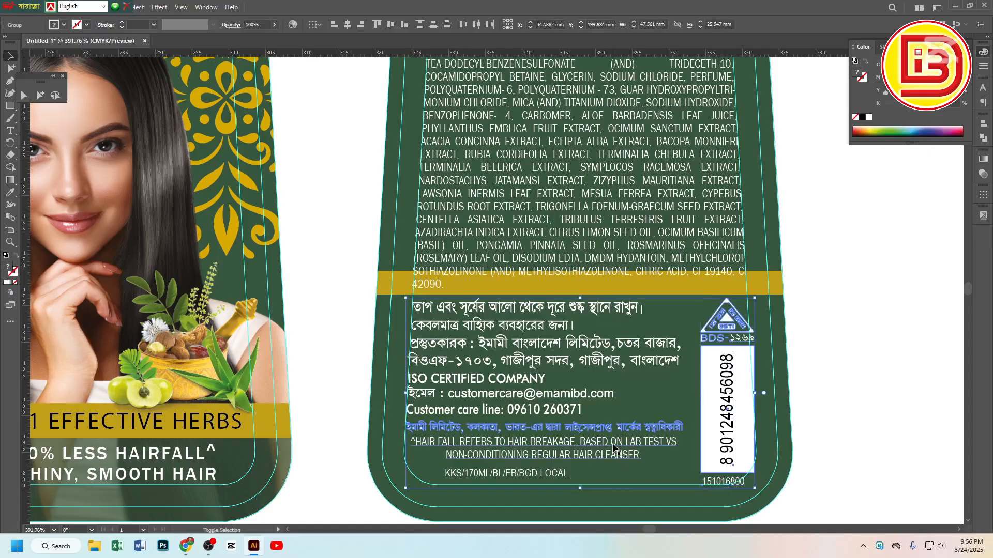
left_click(620, 453, "shift")
left_click(569, 362, "shift")
left_click(524, 388, "shift")
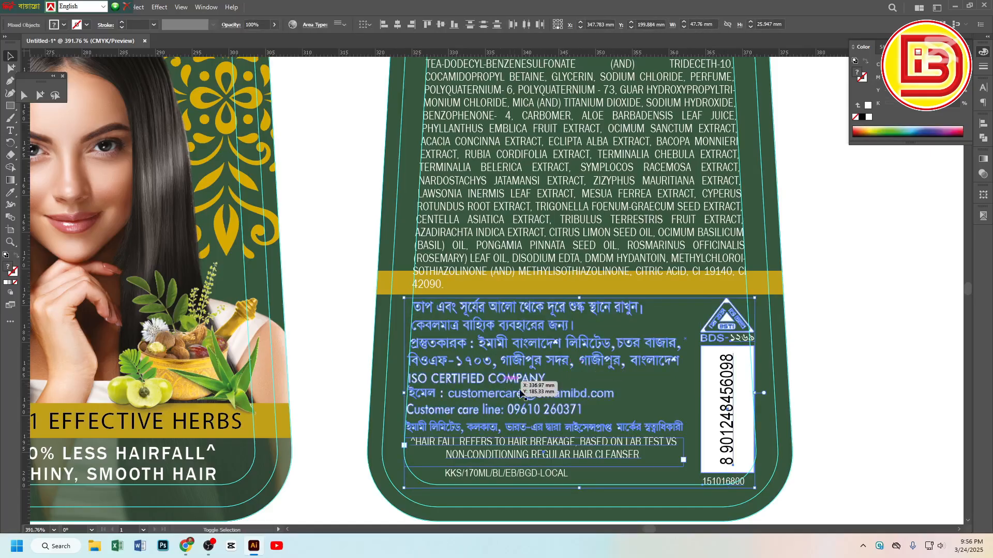
left_click(522, 478, "shift")
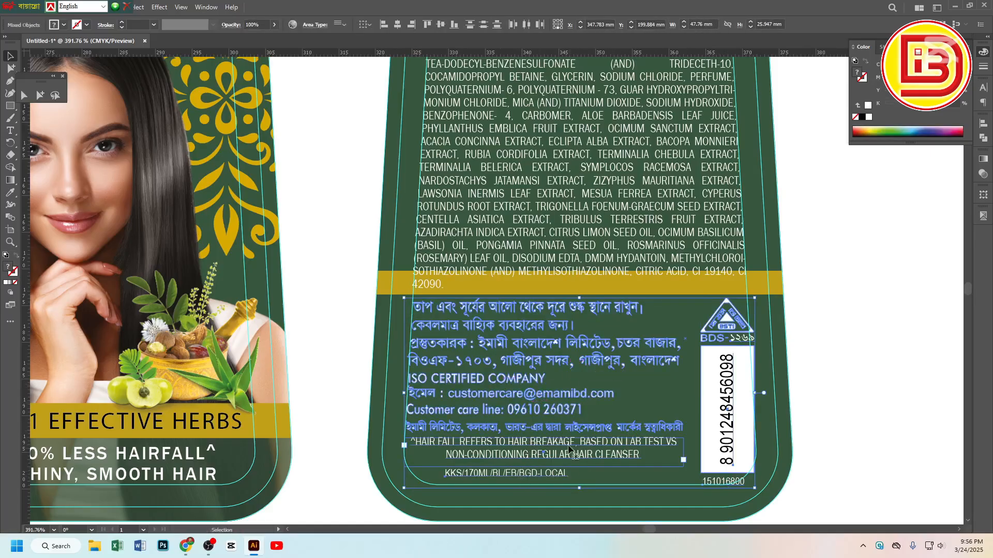
left_click_drag(548, 444, 547, 449)
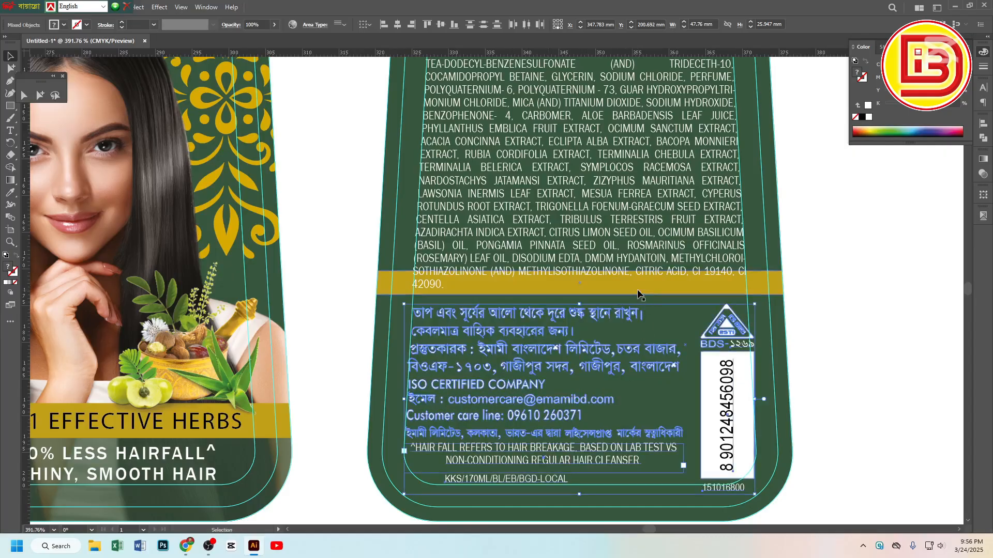
Lower the selected text, BSTI mark and barcode further to widen the gap beneath the gold band, and deselect them
left_click(574, 227, "ctrl+alt")
left_click_drag(632, 233, 643, 309)
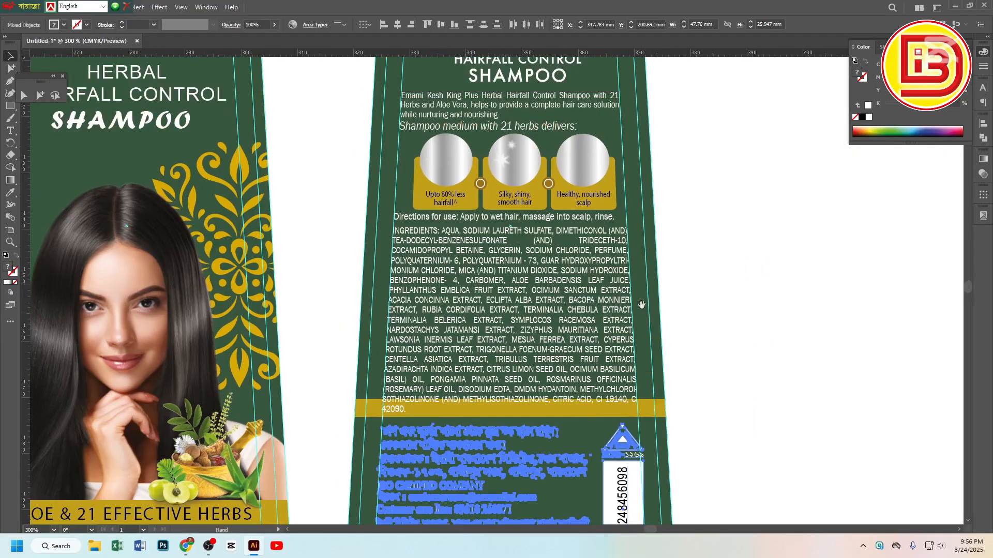
left_click_drag(605, 408, 602, 360)
left_click_drag(559, 396, 640, 408)
left_click_drag(559, 439, 560, 446)
left_click(828, 429)
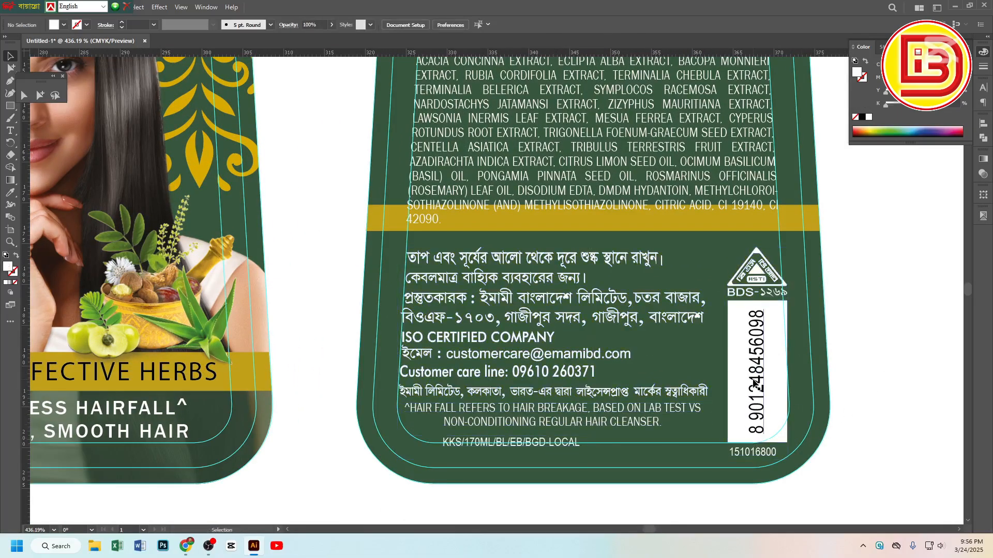
Raise the BSTI mark and barcode group slightly, and lower the gold band beneath the ingredients text
left_click_drag(756, 384, 756, 380)
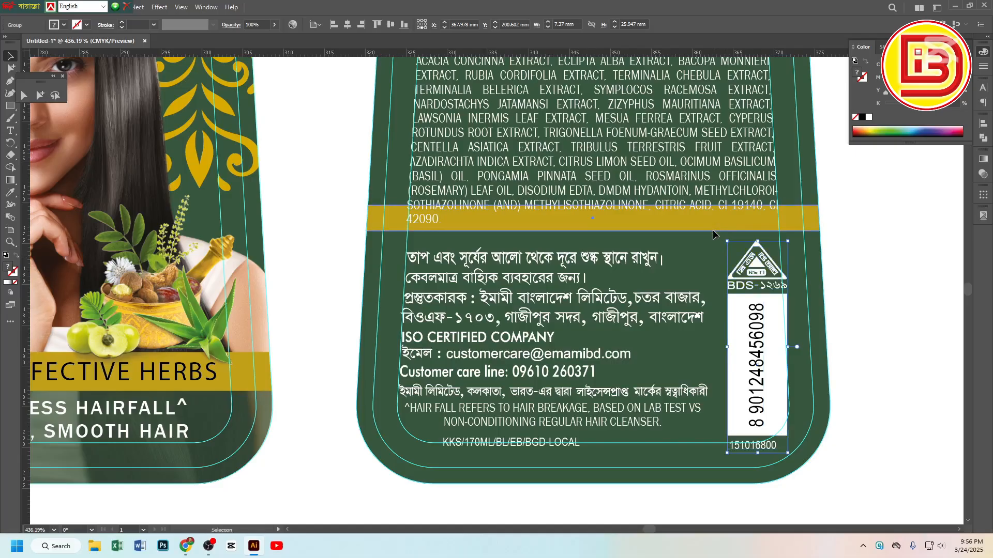
left_click_drag(712, 231, 714, 247)
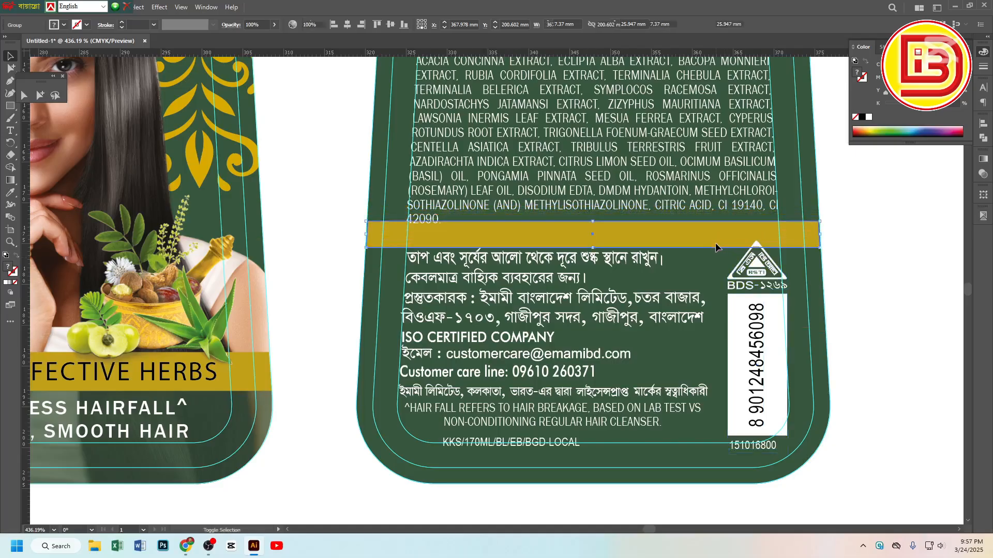
Set the directions and ingredients text on the back label to a uniform font size of 5 pt
left_click(598, 208)
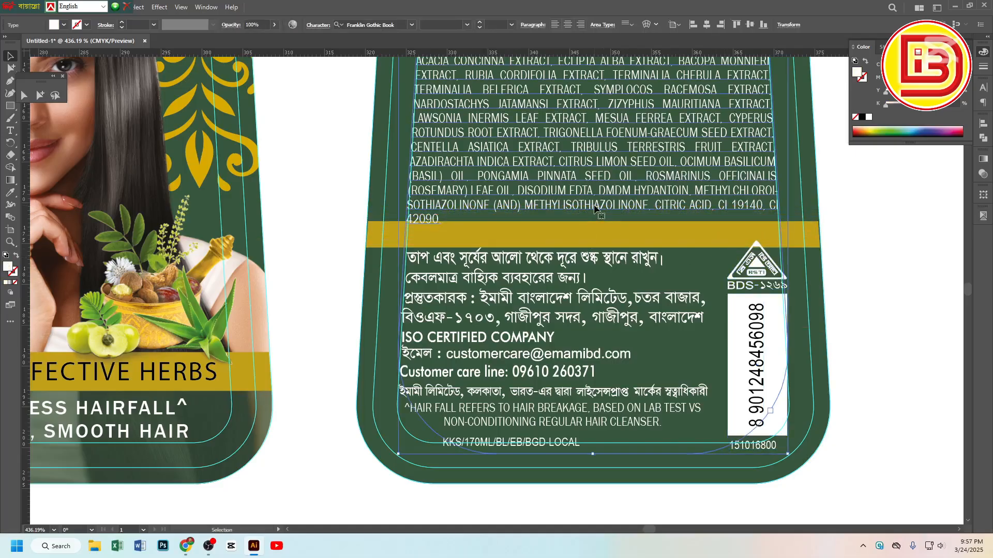
left_click(595, 160, "ctrl+alt")
left_click_drag(515, 263, 582, 310)
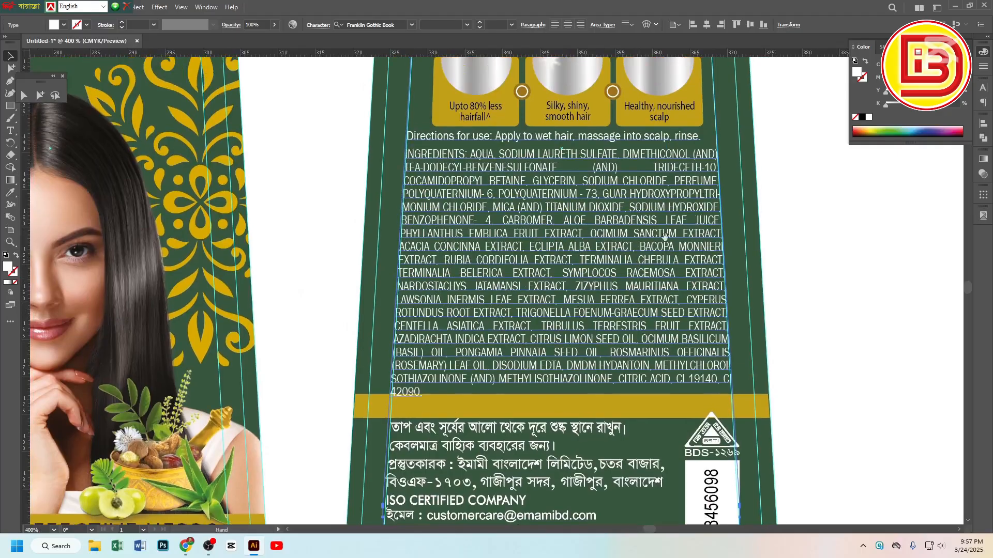
left_click(983, 88)
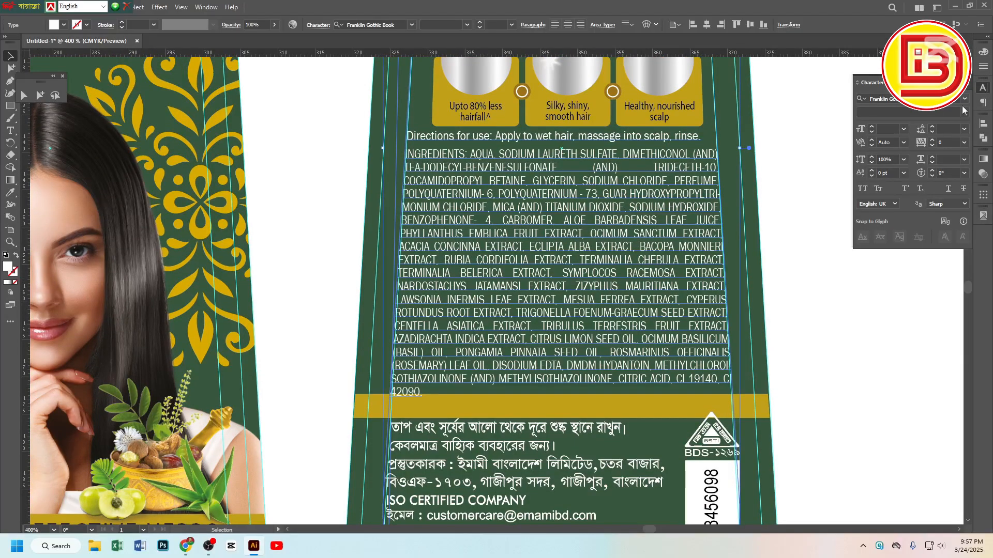
left_click(40, 94)
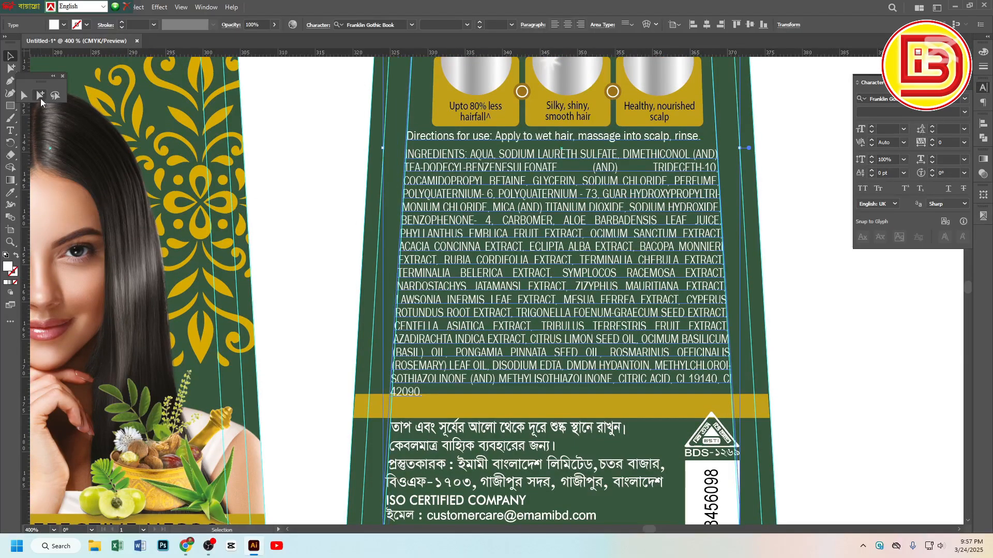
double_click(410, 136)
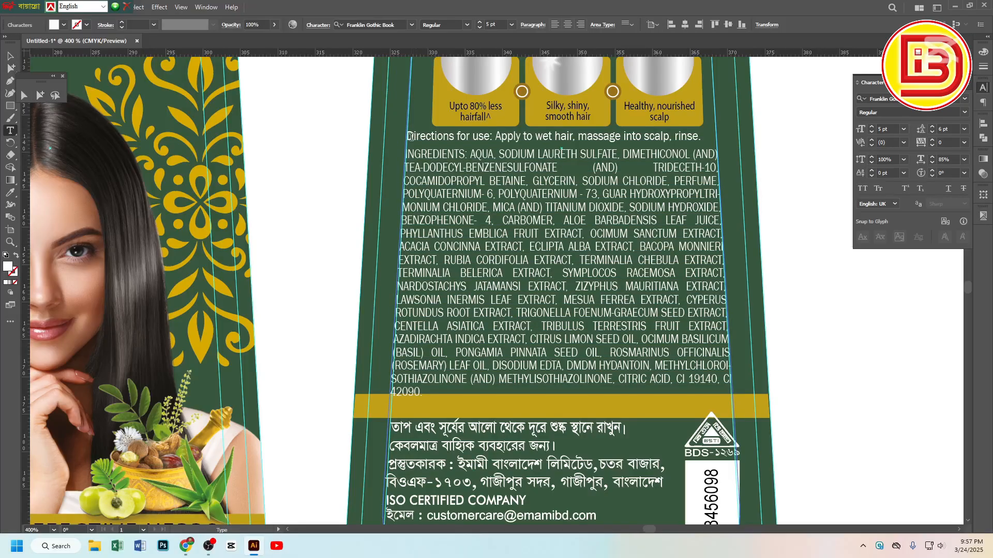
left_click_drag(408, 136, 710, 386)
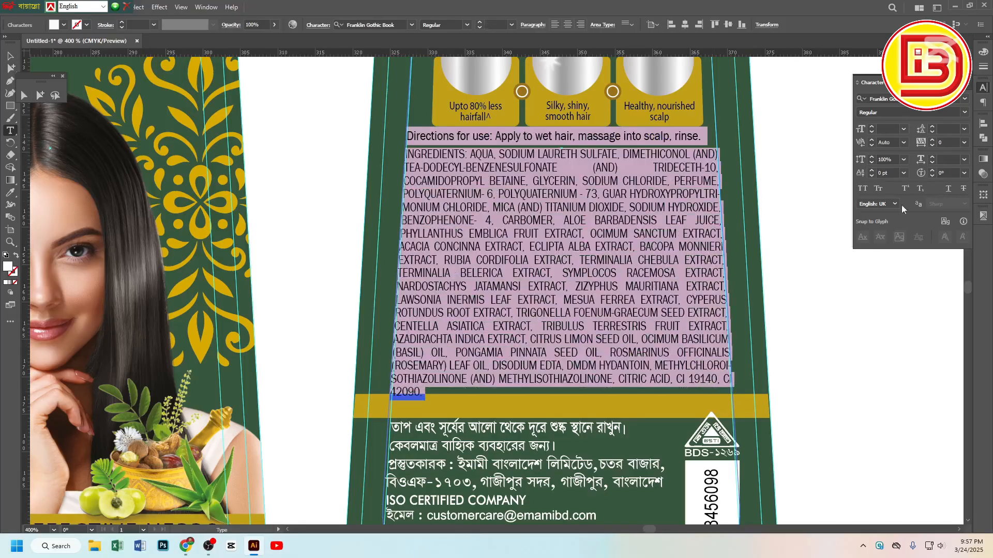
left_click(872, 132)
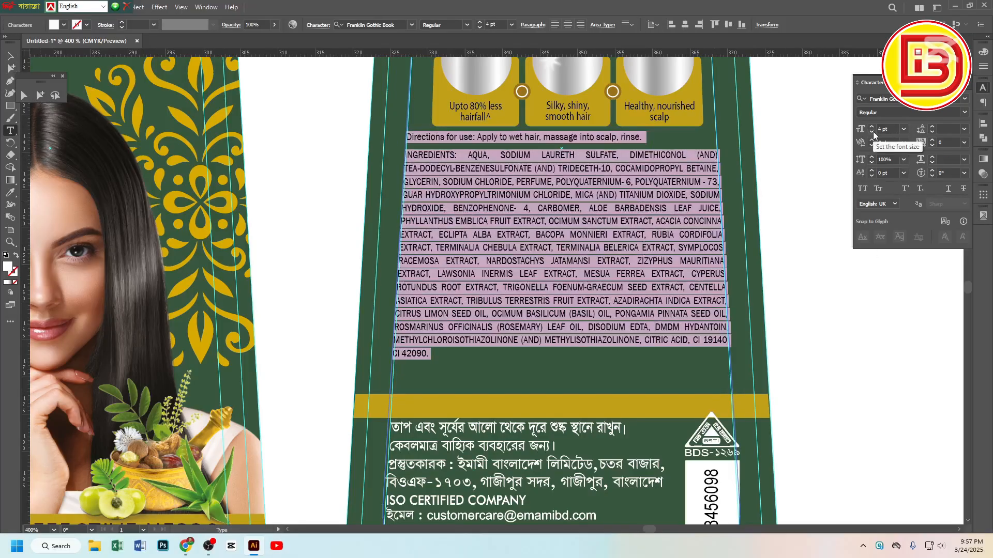
left_click(872, 128)
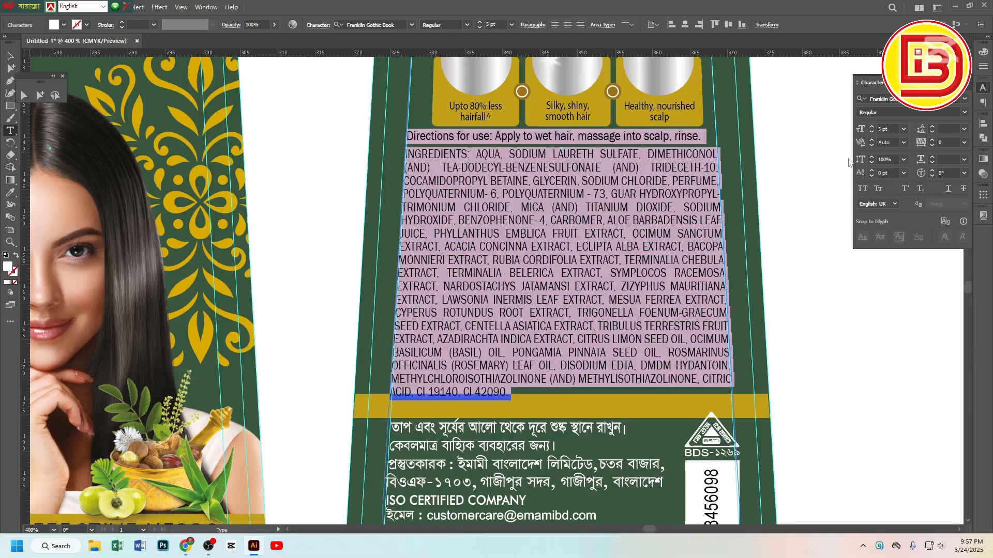
left_click(983, 106)
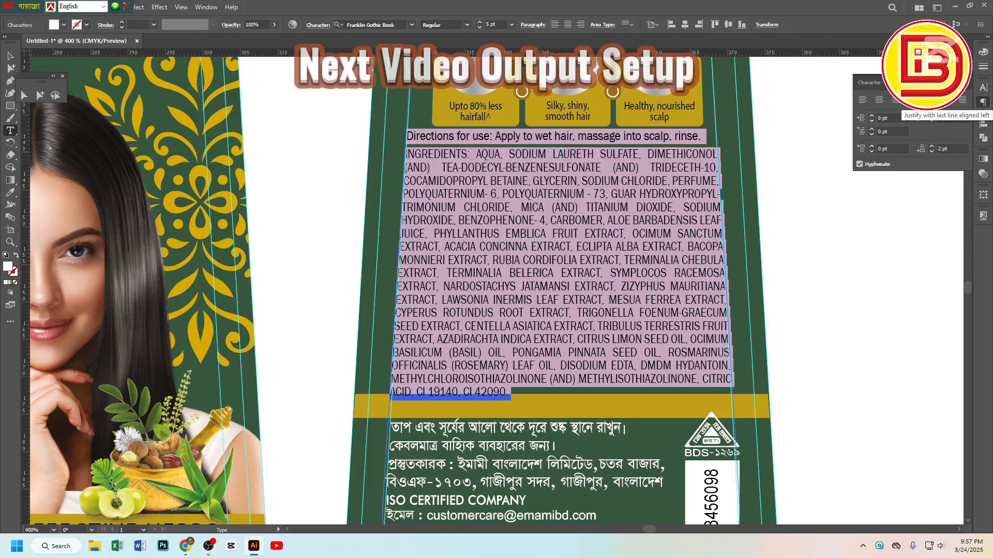
key("Escape")
left_click(807, 248)
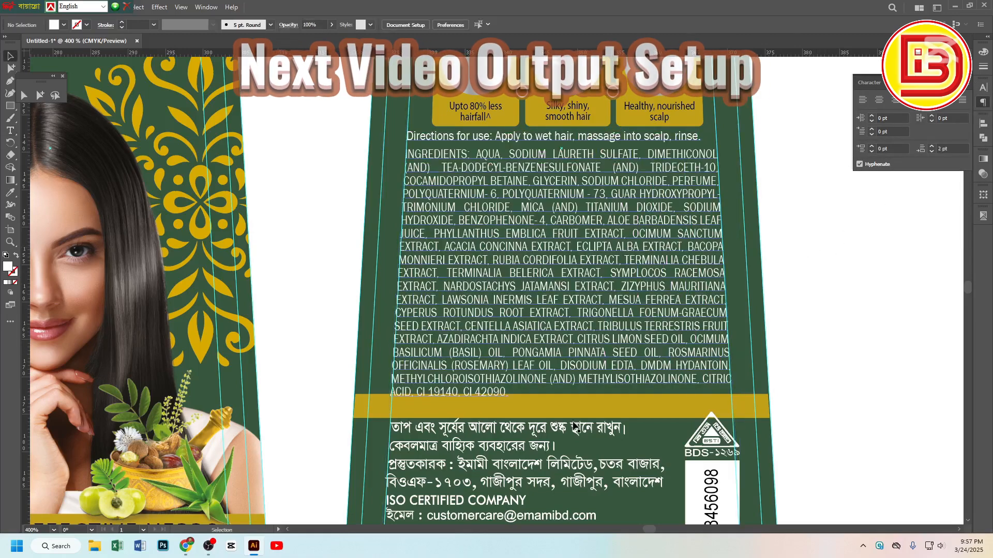
Select the whole directions and ingredients text on the back label and tighten its leading to 5 pt
left_click(504, 380)
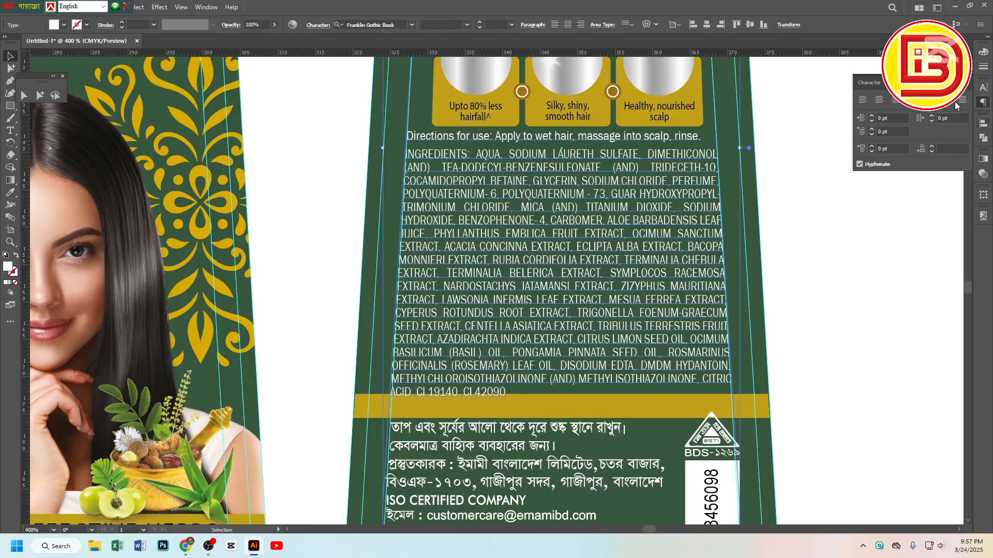
key("t")
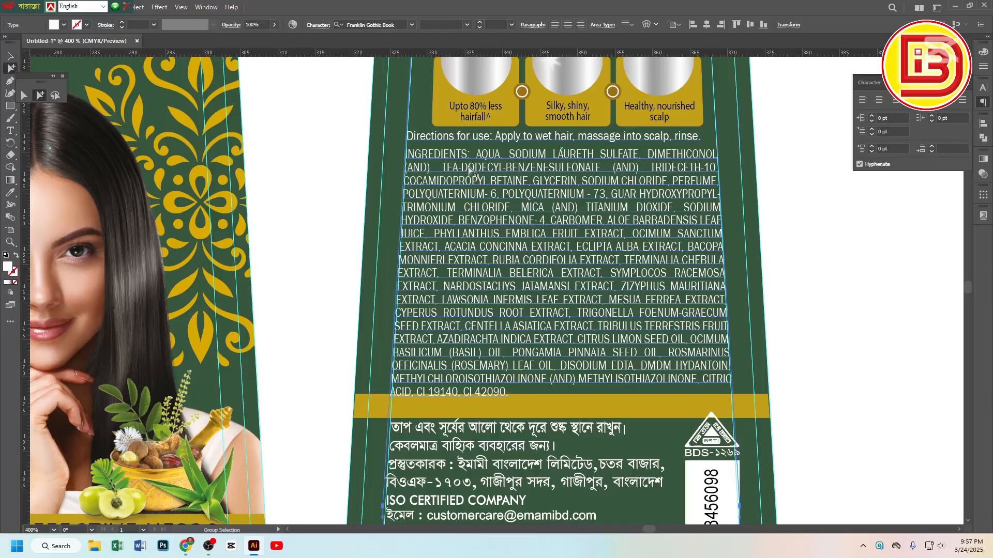
left_click(416, 163)
left_click_drag(408, 137, 633, 392)
left_click(871, 82)
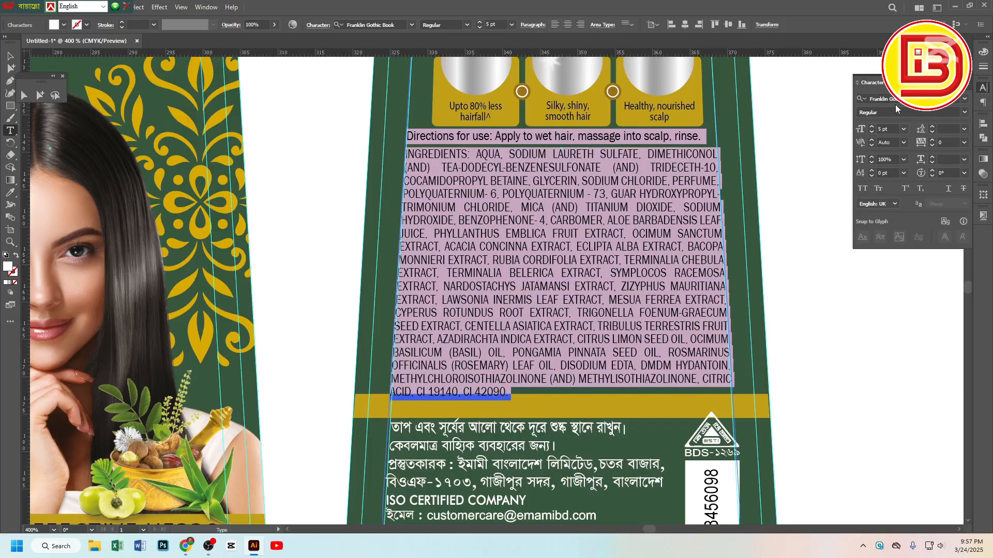
left_click(964, 128)
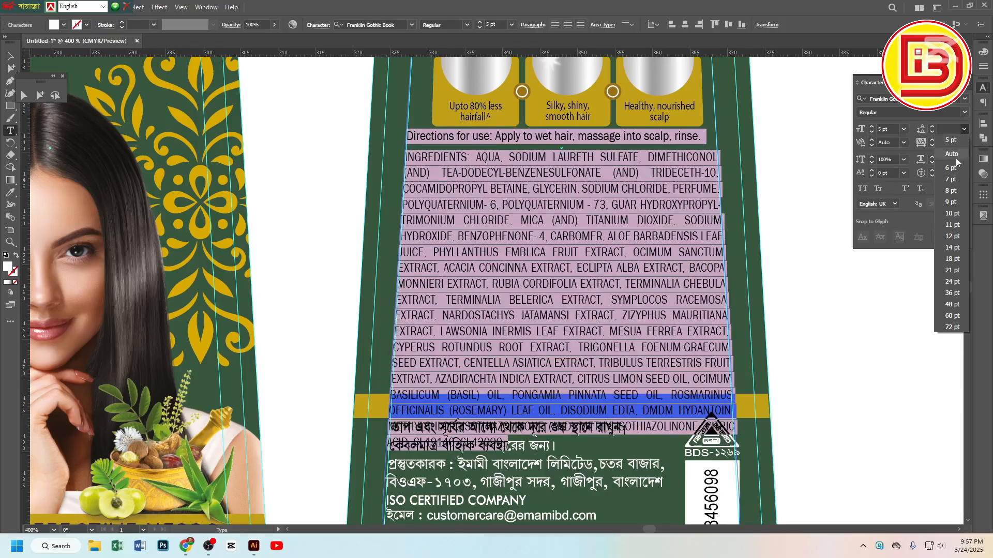
left_click(933, 132)
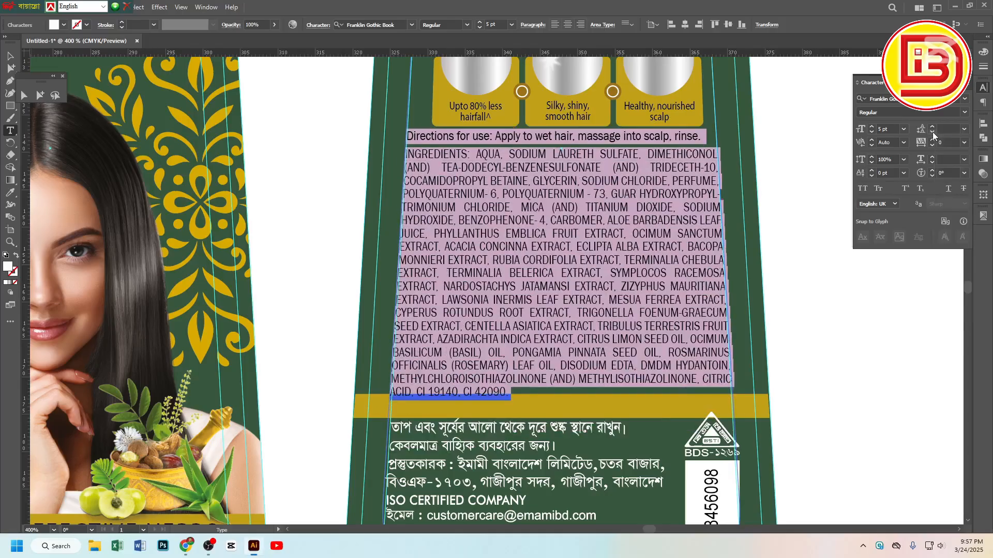
left_click(933, 133)
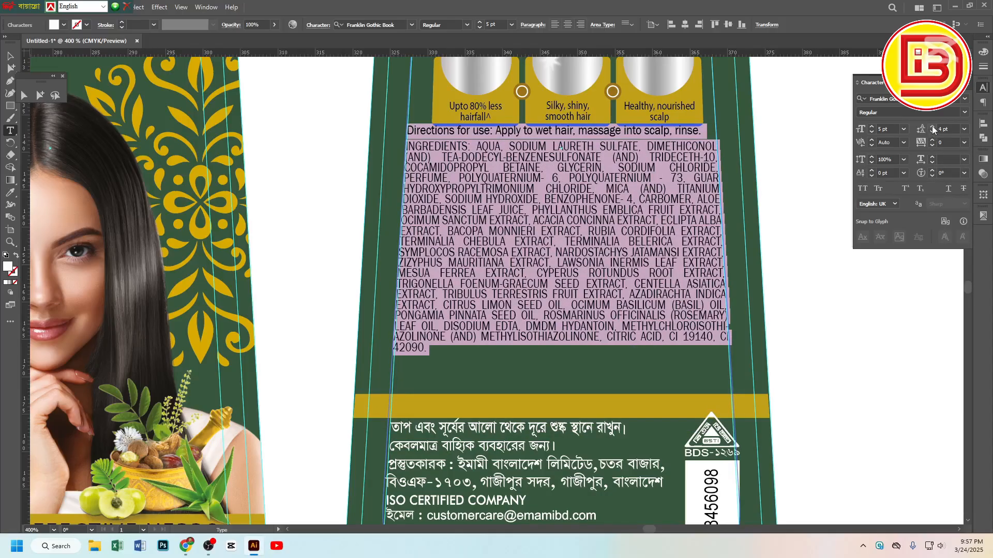
left_click(933, 128)
Try 4.8 pt leading on the selected directions and ingredients text, set it to 4.7 pt, and finish text editing
left_click(945, 129)
type("4.")
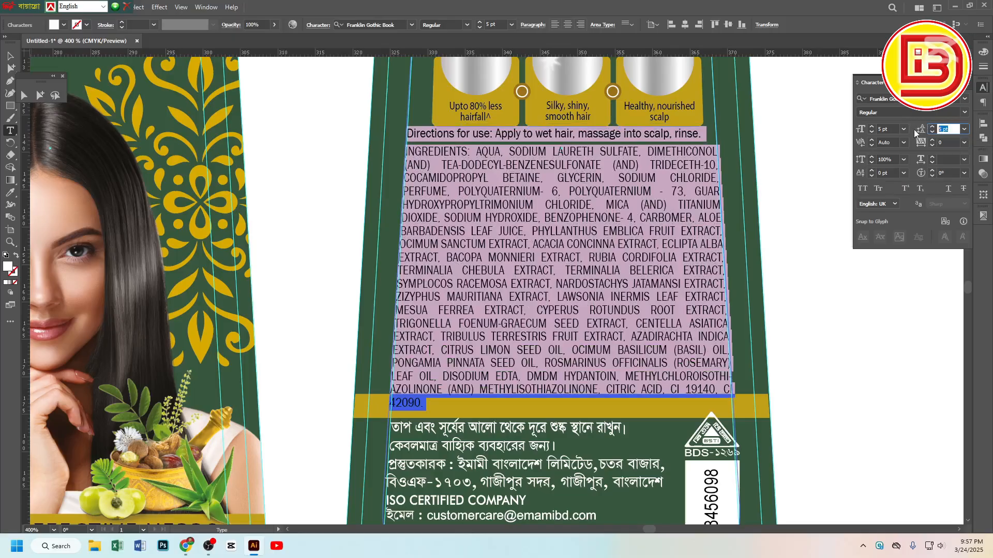
type("8")
key("Return")
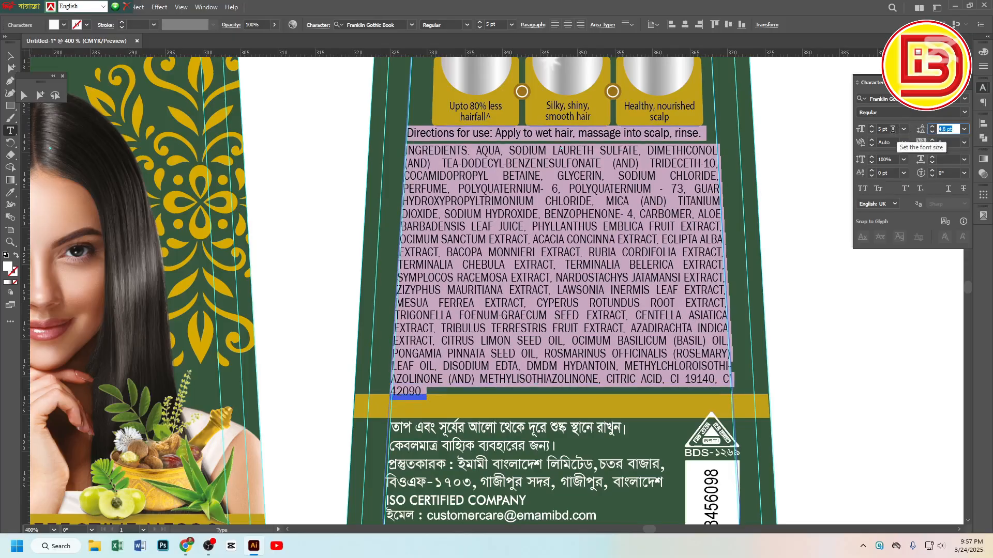
type("4.7")
key("Return")
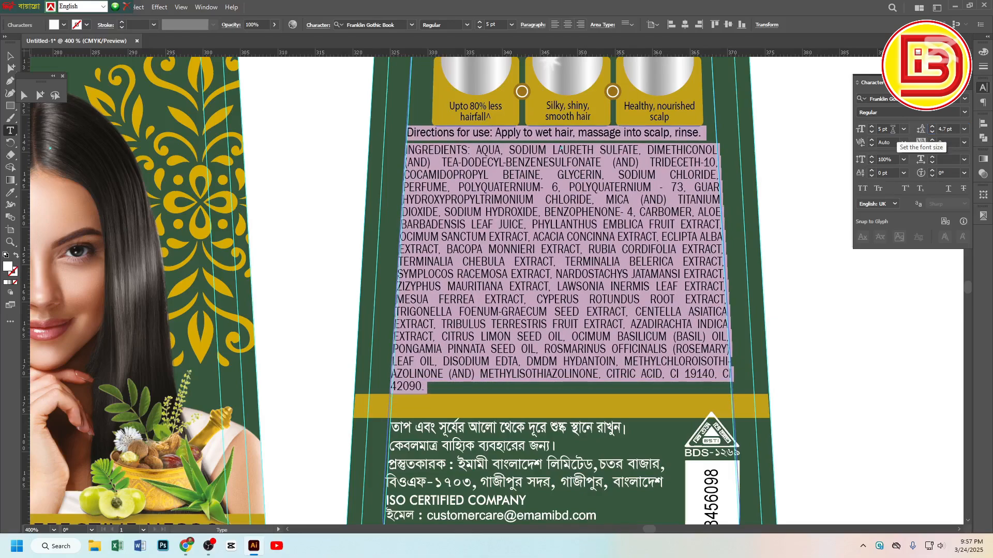
key("Escape")
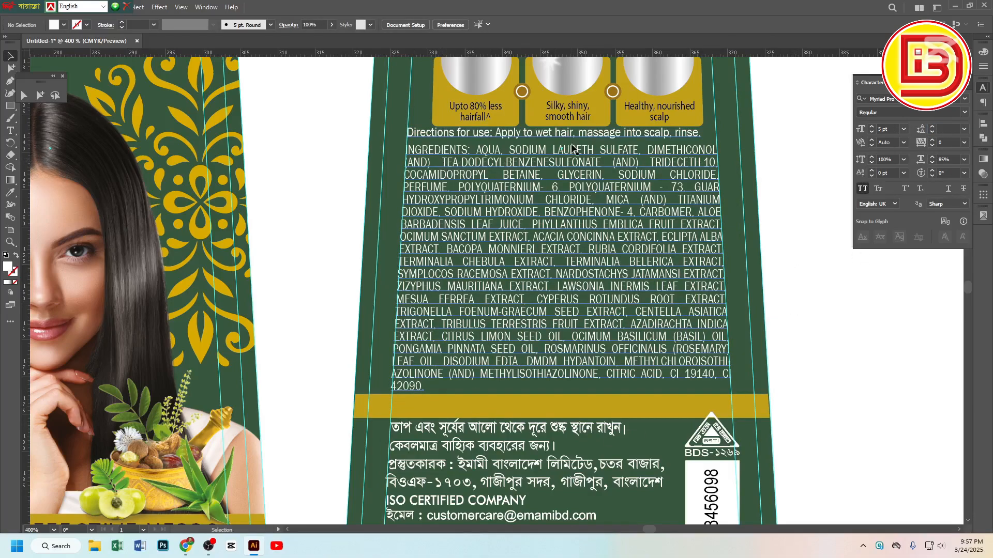
Review the full front and back labels and compare them with the dimensioned originals
key("space")
left_click_drag(626, 173, 643, 377)
left_click_drag(655, 266, 659, 344)
key("ctrl+space")
left_click(586, 313, "ctrl+alt")
left_click_drag(521, 274, 541, 362)
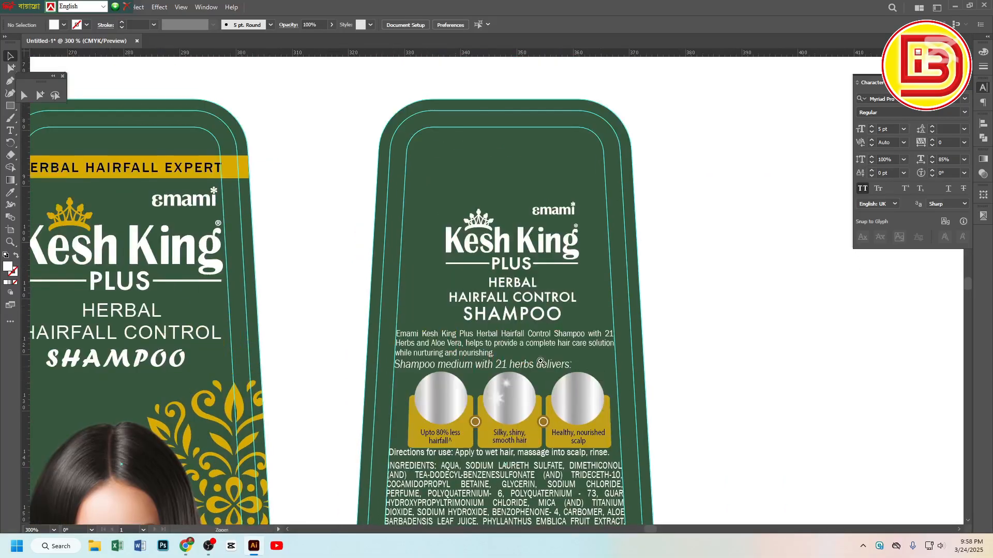
left_click(489, 328, "ctrl+alt")
left_click_drag(457, 365, 607, 340)
left_click(556, 338, "ctrl+alt")
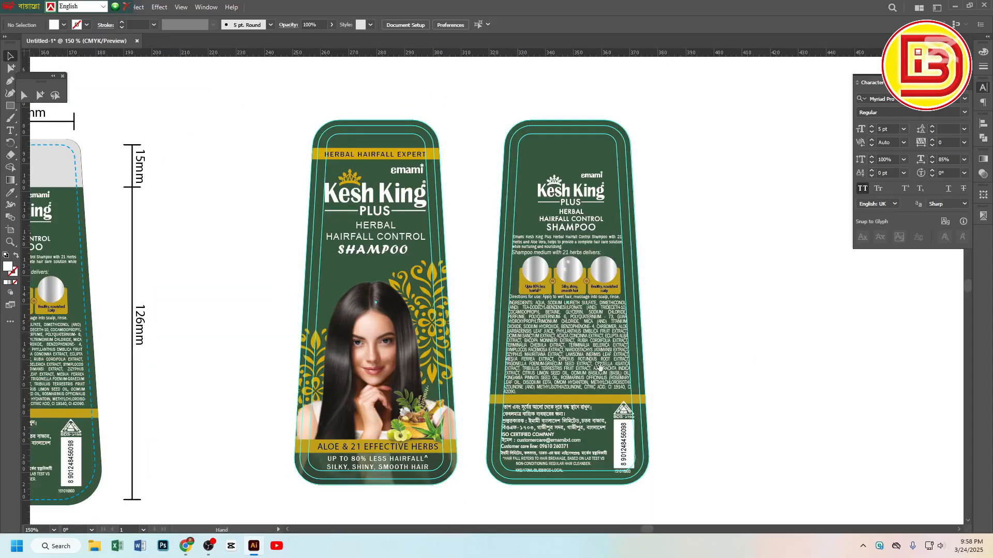
left_click_drag(413, 386, 556, 387)
left_click_drag(369, 386, 508, 385)
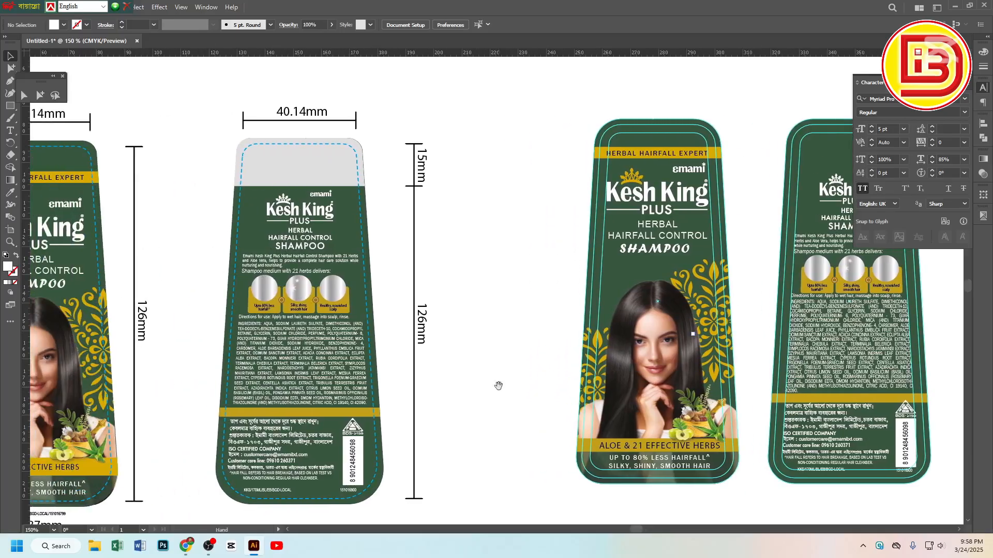
left_click(295, 174)
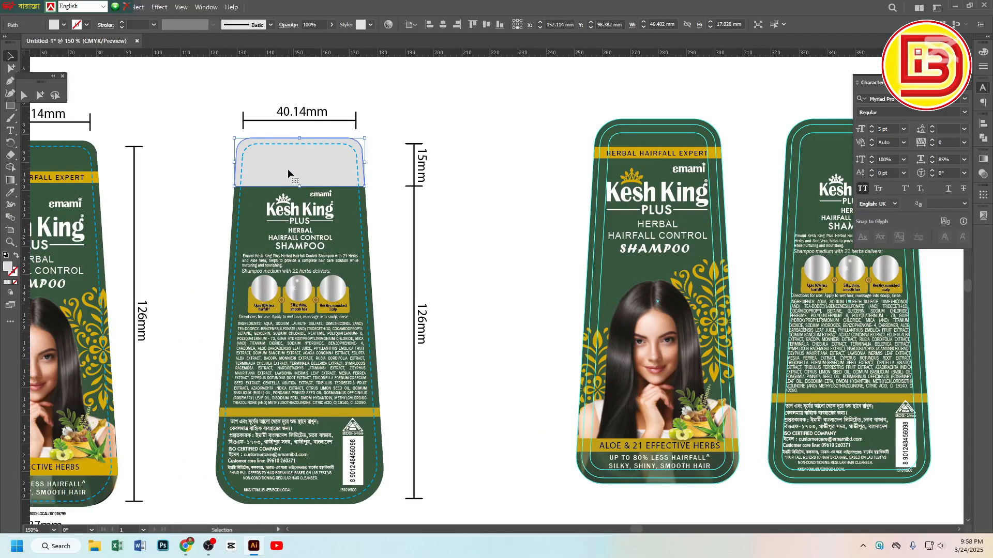
left_click_drag(288, 170, 290, 157)
key("ctrl+z")
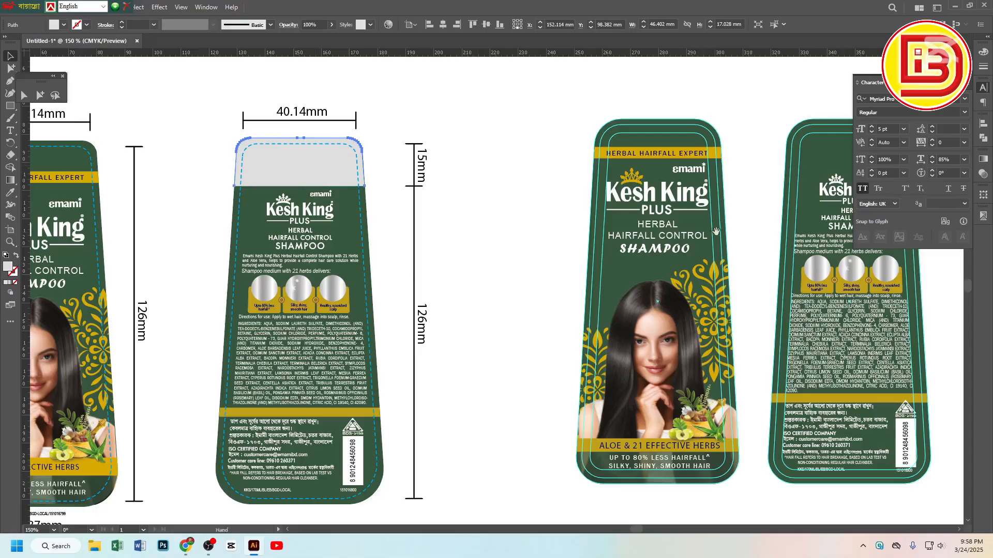
Draw a grey rectangle about 44.9 mm wide and 16.8 mm high across the top of the new back label
scroll(600, 217, "right", 3)
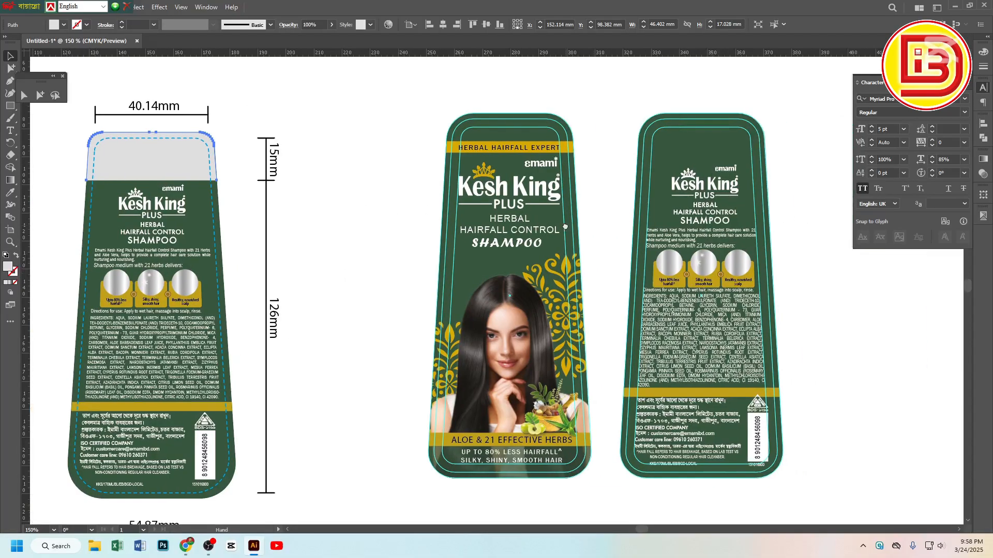
left_click(601, 168)
key("z")
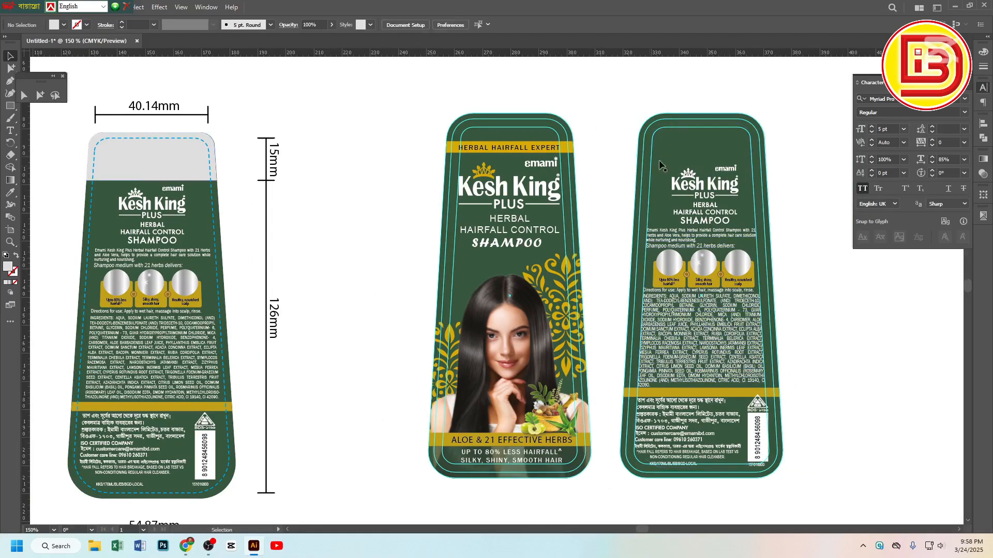
left_click_drag(724, 150, 687, 192)
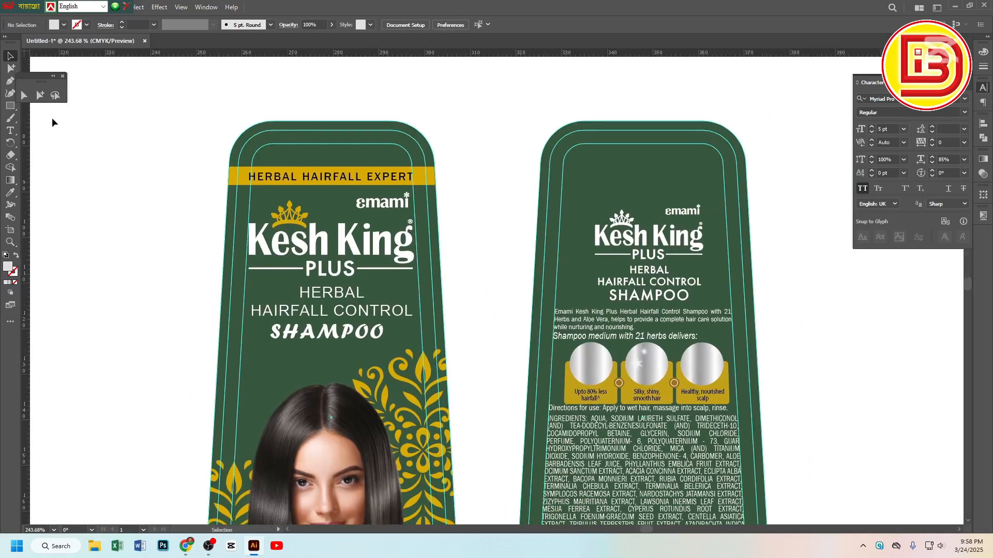
left_click(12, 106)
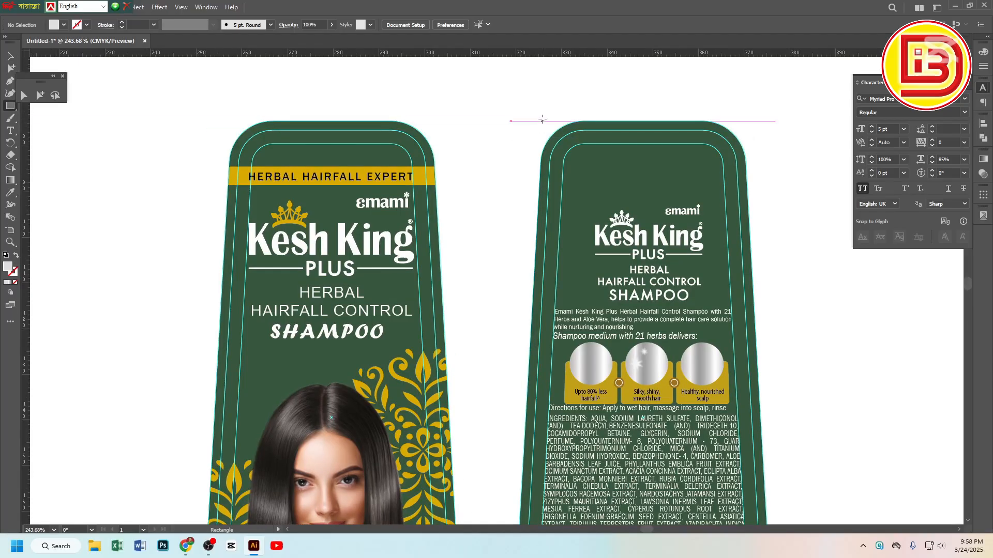
mouse_move(543, 121)
left_mouse_down()
mouse_move(604, 204)
mouse_move(749, 246)
mouse_move(745, 183)
mouse_move(745, 199)
left_mouse_up()
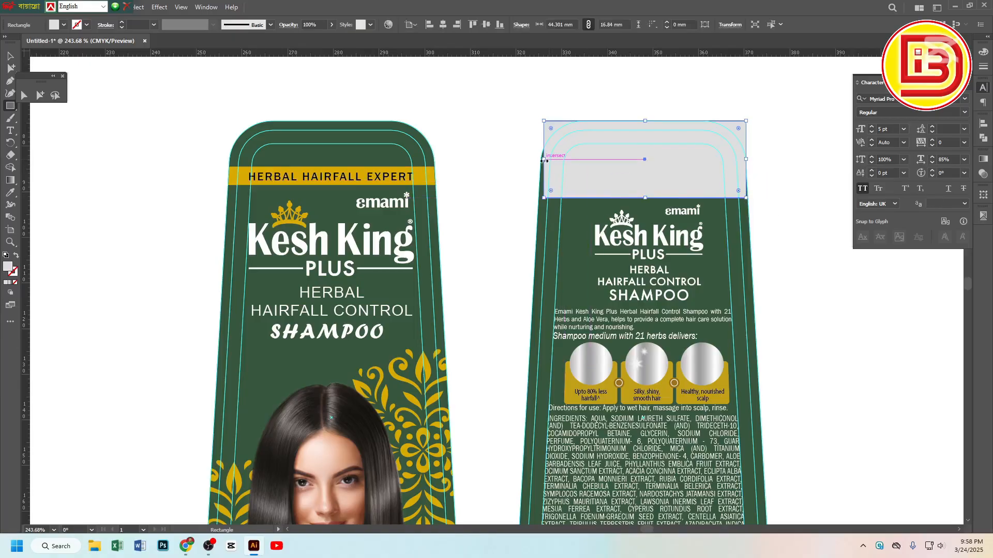
left_click_drag(543, 159, 540, 161)
Round the grey rectangle's two upper corners to follow the label outline, and widen it slightly to about 45.1 mm
left_click_drag(657, 166, 685, 194)
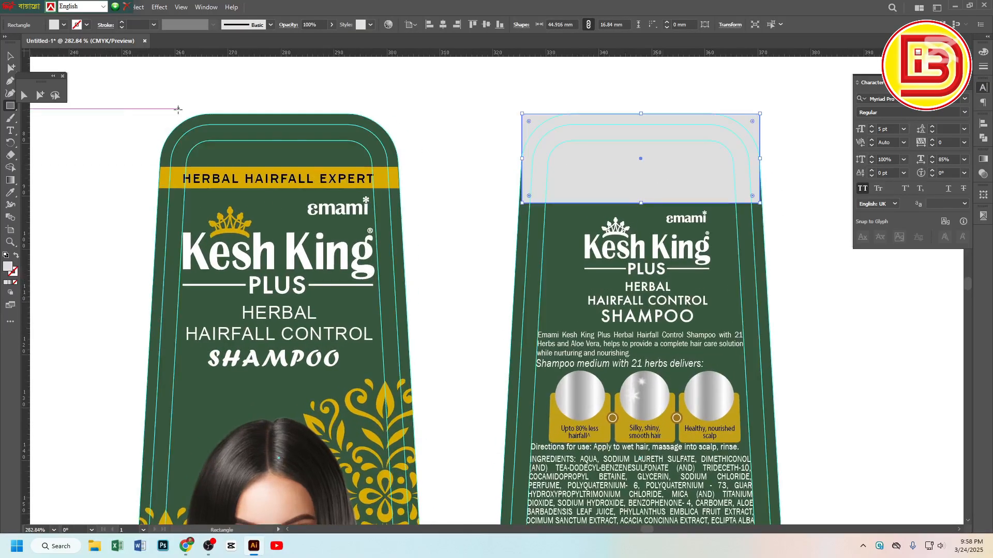
left_click(24, 95)
left_click_drag(494, 101, 530, 129)
left_click_drag(750, 99, 722, 183)
left_click(8, 55)
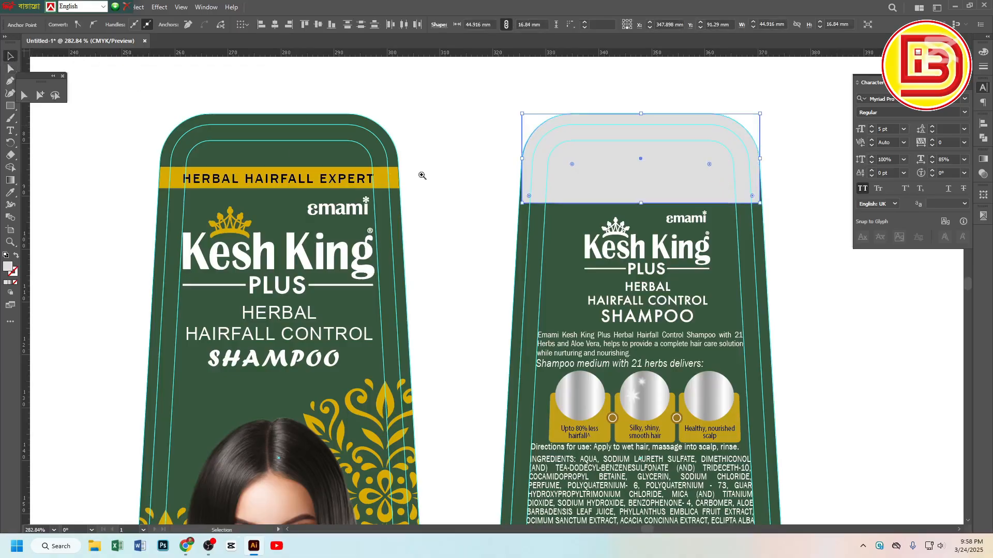
left_click_drag(513, 187, 639, 219)
left_click_drag(535, 123, 532, 122)
Move the grey panel's two lower corner points outward onto the label's slanted edges, and deselect it
key("ctrl+minus")
key("ctrl+minus")
left_click_drag(652, 246, 617, 199)
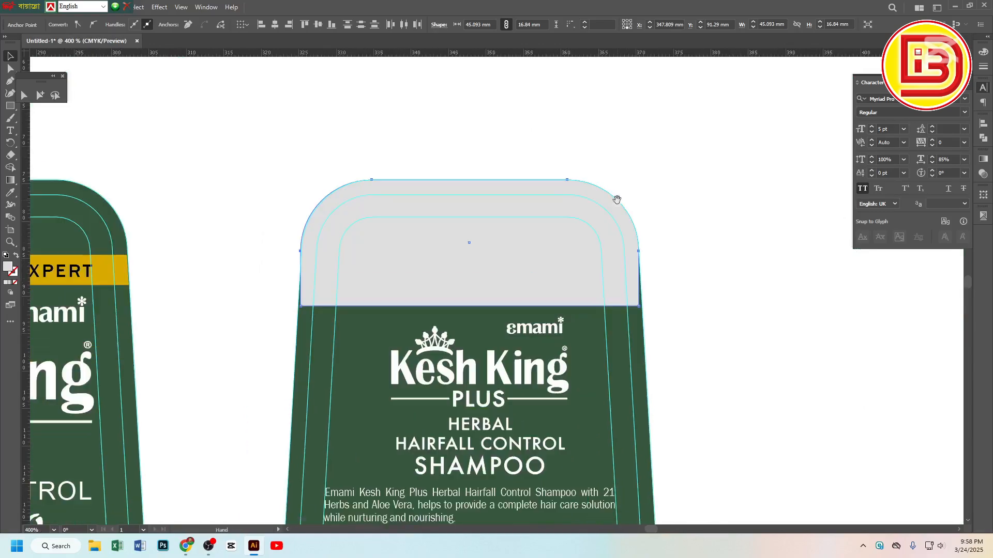
key("a")
left_click(204, 111)
left_click_drag(290, 311, 311, 301)
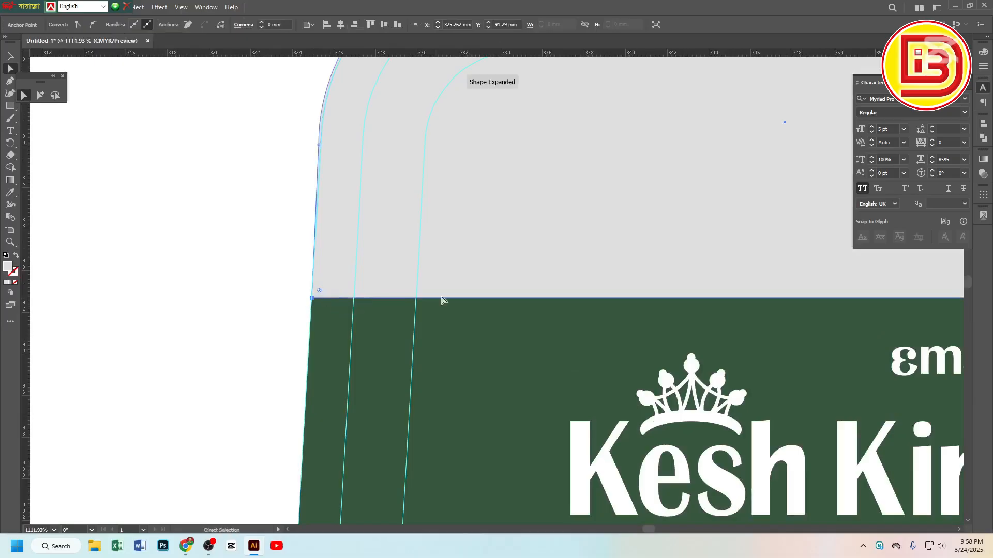
left_click(684, 277, "ctrl+alt")
left_click_drag(713, 273, 391, 271)
left_click(589, 300)
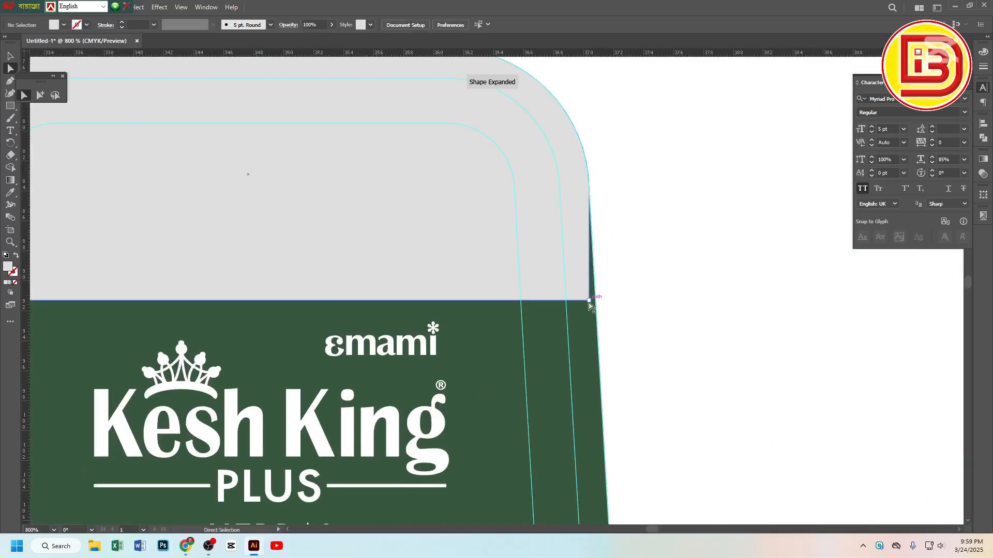
left_click(627, 292)
left_click(468, 259, "ctrl+alt")
left_click(468, 261, "ctrl+alt")
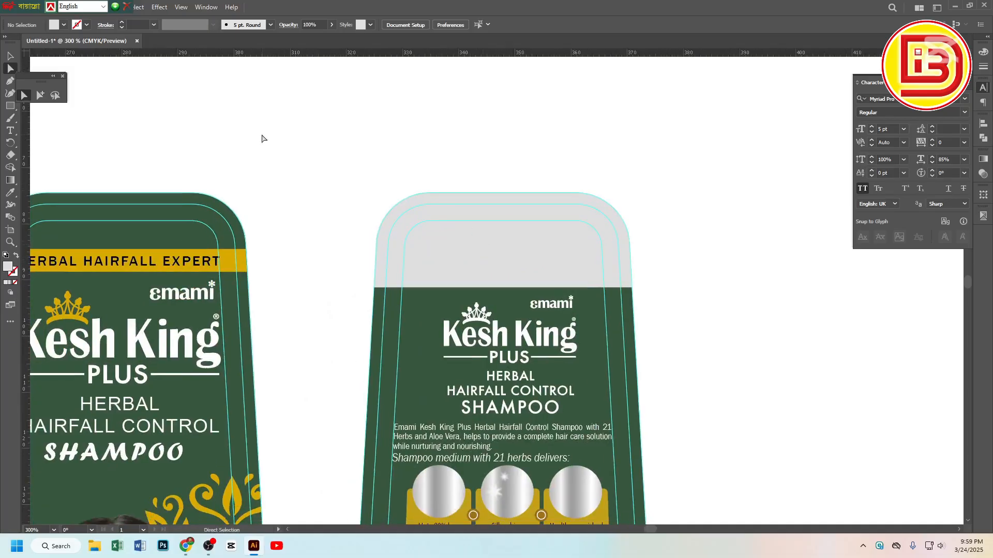
Compare the new front and back labels with the dimensioned originals, checking the front background's overall size
key("v")
left_click(478, 310, "ctrl+alt")
left_click(478, 310, "ctrl+alt")
left_click_drag(381, 356, 518, 264)
left_click(479, 286, "ctrl+alt")
left_click_drag(409, 289, 503, 274)
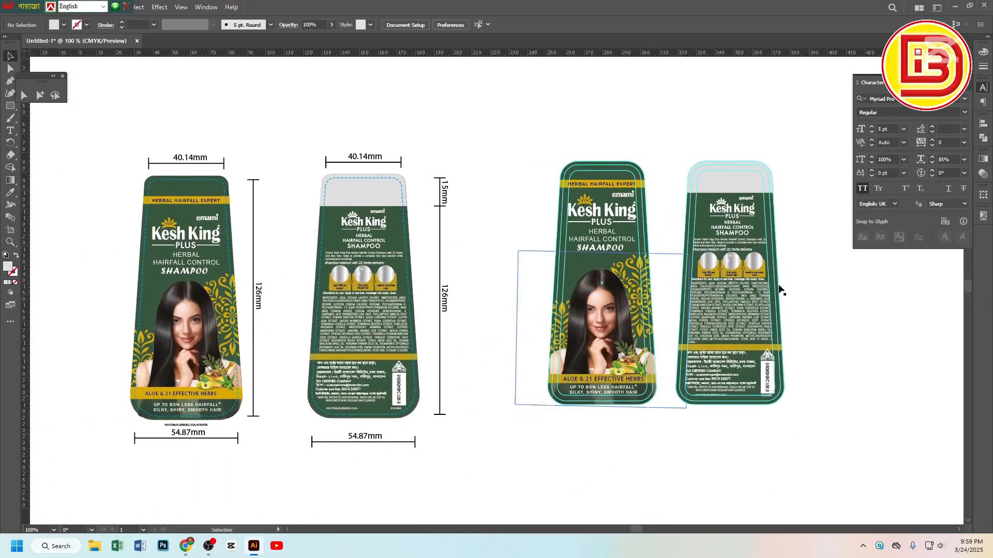
left_click_drag(842, 329, 781, 331)
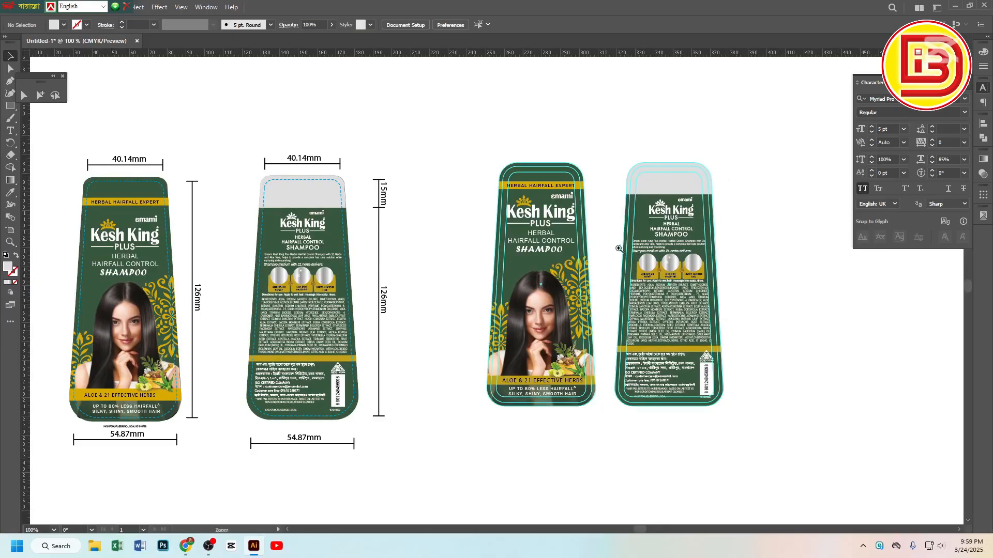
left_click_drag(597, 237, 664, 266)
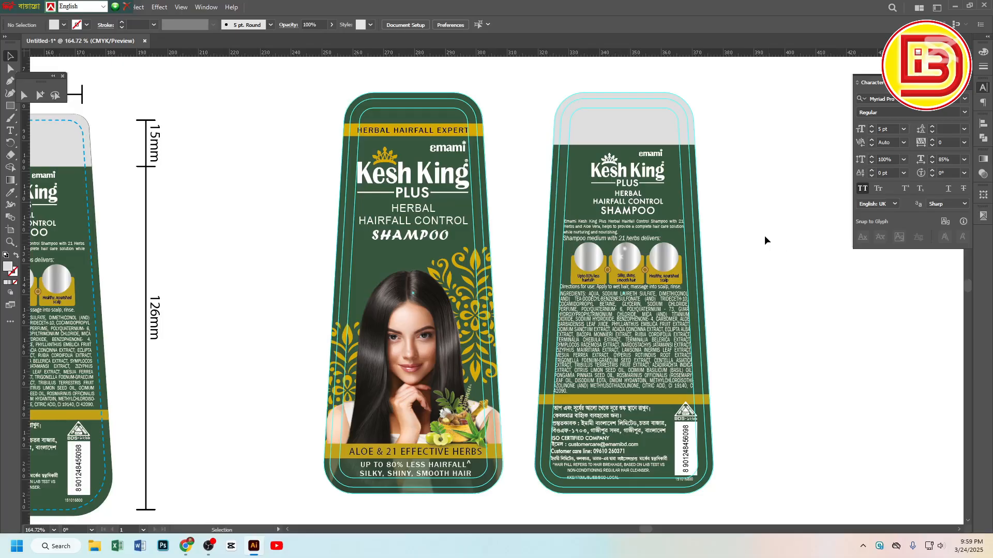
left_click(365, 208)
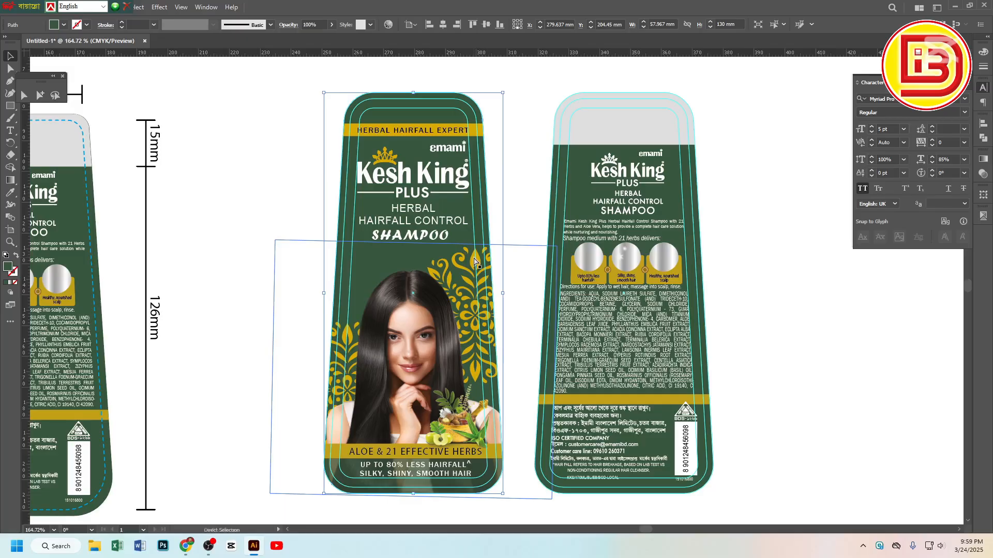
scroll(476, 261, "left", 5)
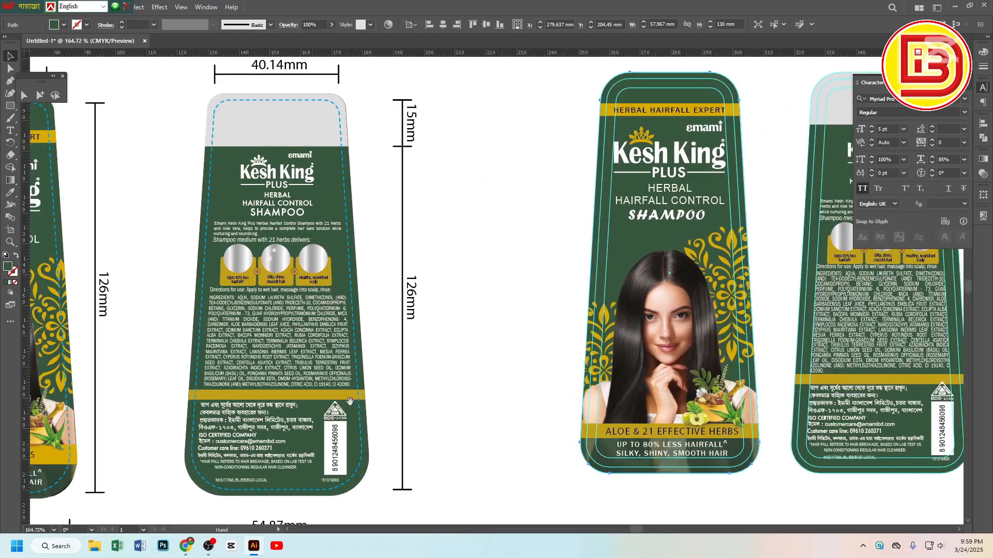
left_click(754, 278, "ctrl+alt")
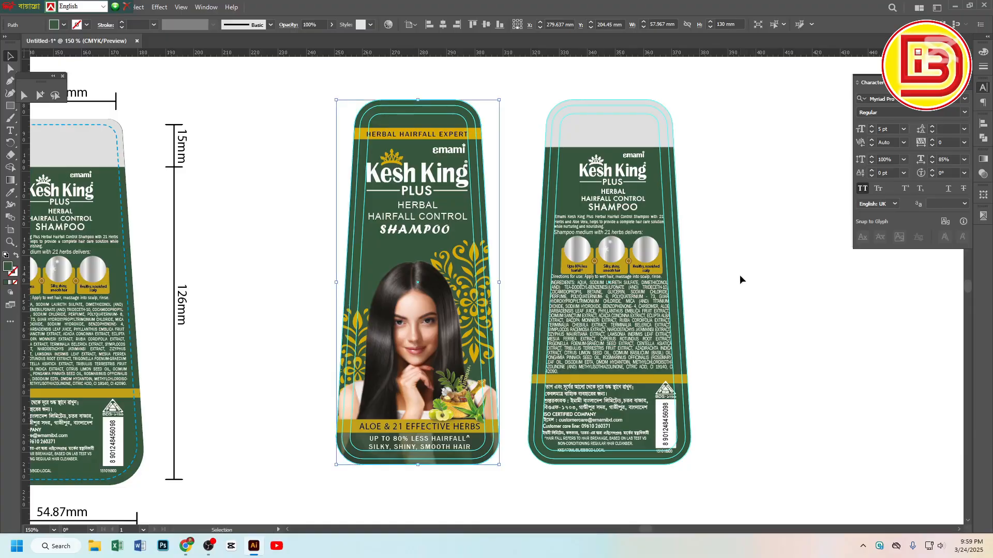
Unlock all locked objects, clear the selection, and select the front label's green background shape
left_click(740, 276)
key("ctrl+alt+2")
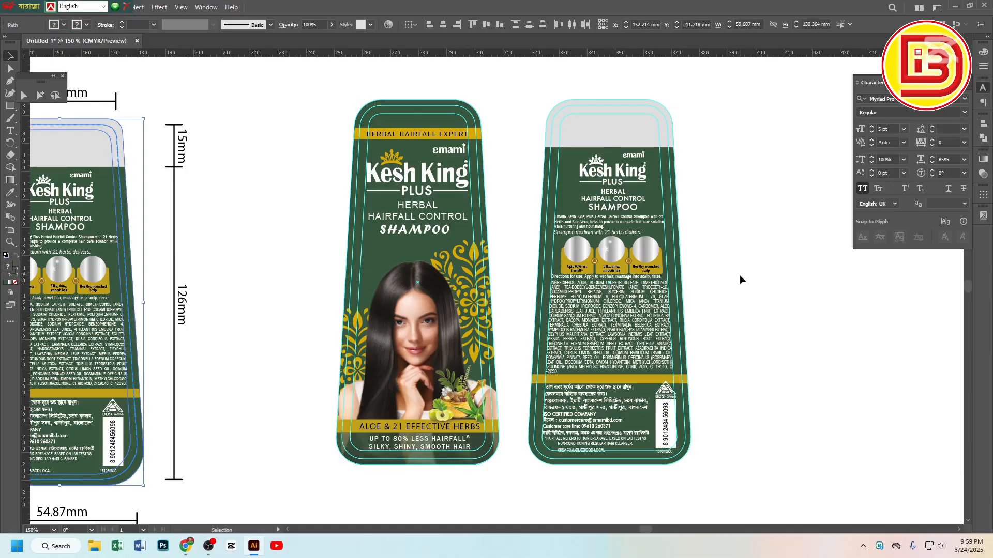
left_click_drag(576, 427, 721, 487)
left_click(775, 367)
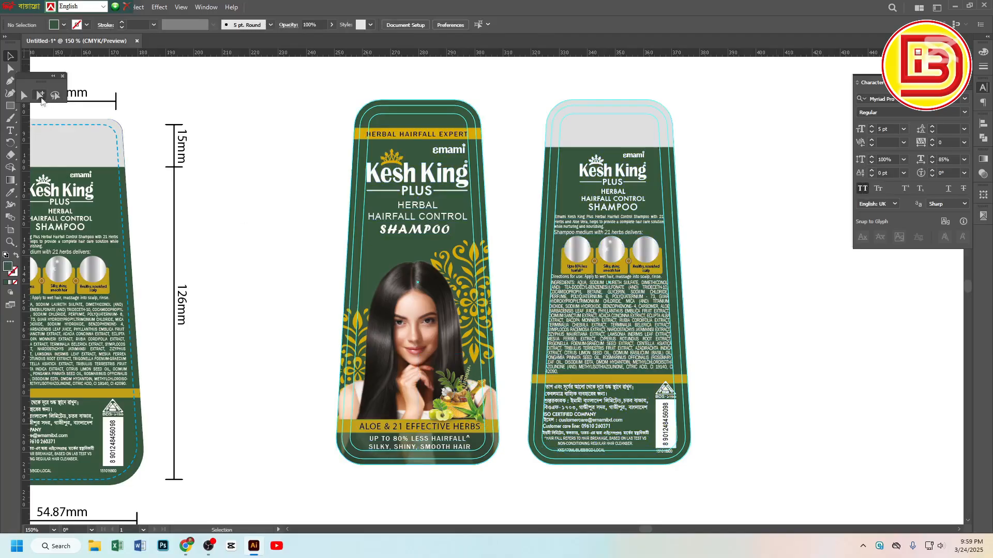
left_click(393, 124)
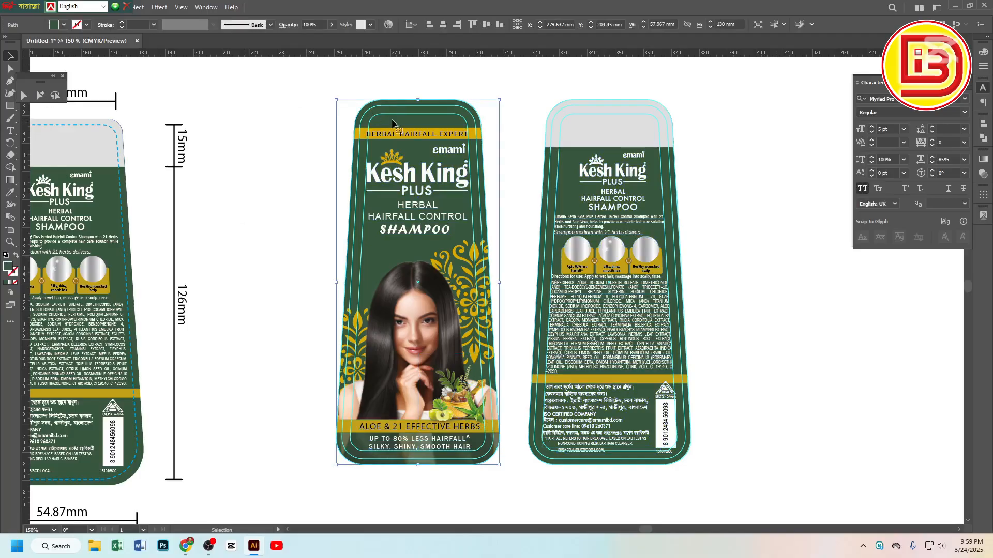
Check the fill colours of the front label's green background and the back label's gold band
left_click(40, 94)
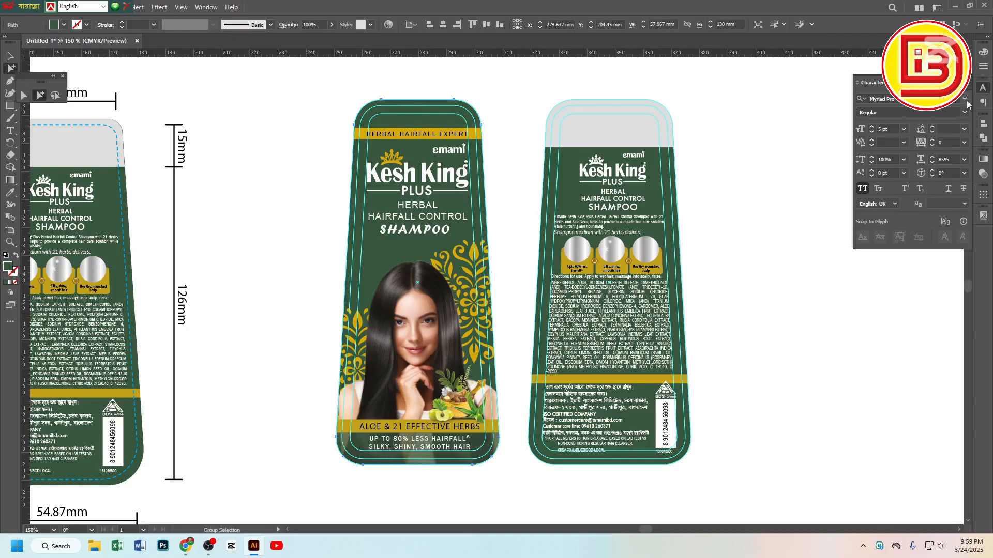
left_click(984, 56)
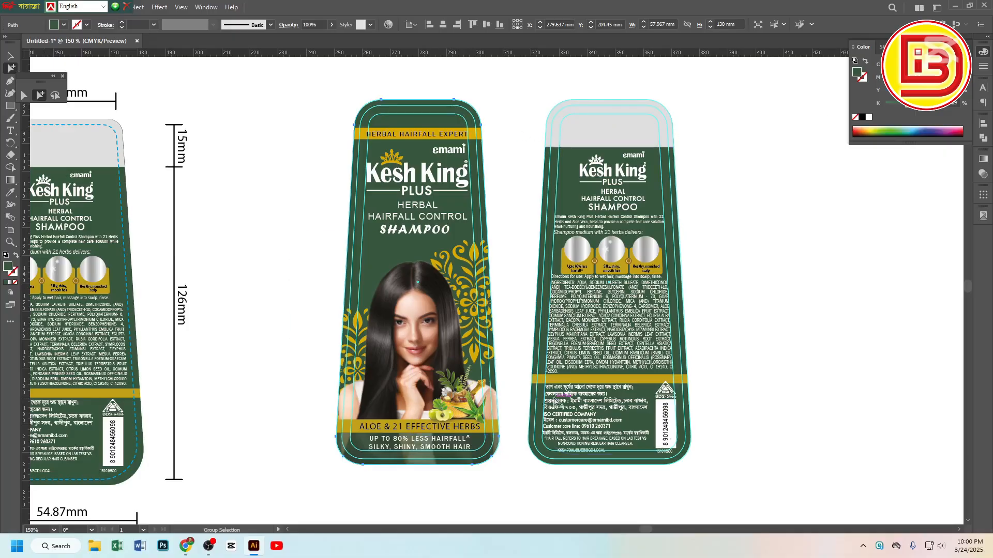
left_click(571, 384)
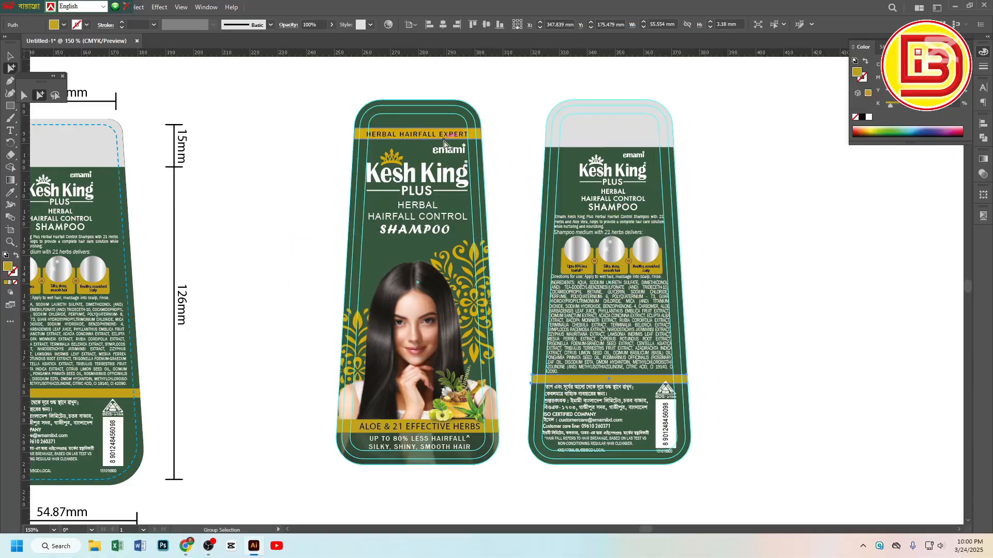
left_click(495, 111)
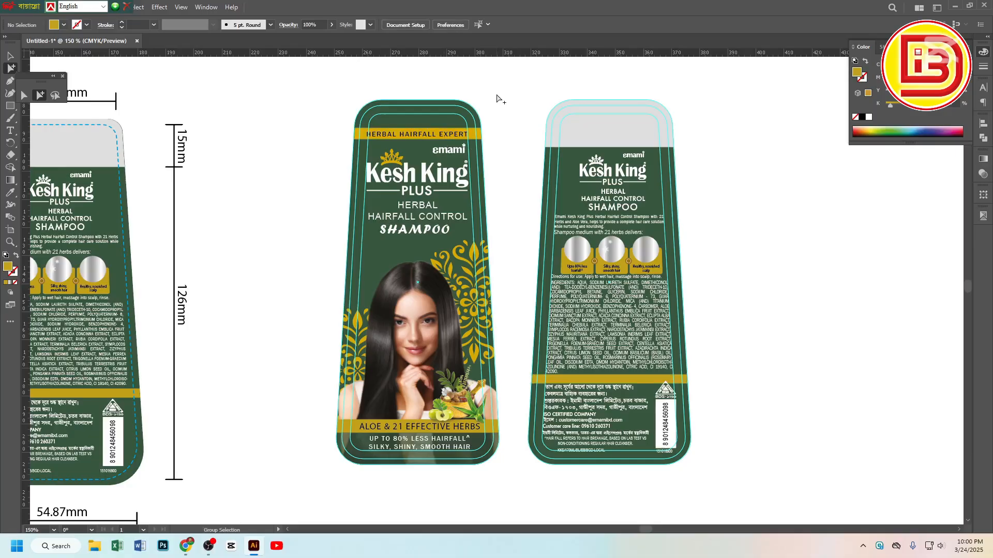
Delete the green background shapes of the two labels to identify them, and undo each deletion
left_click(439, 127)
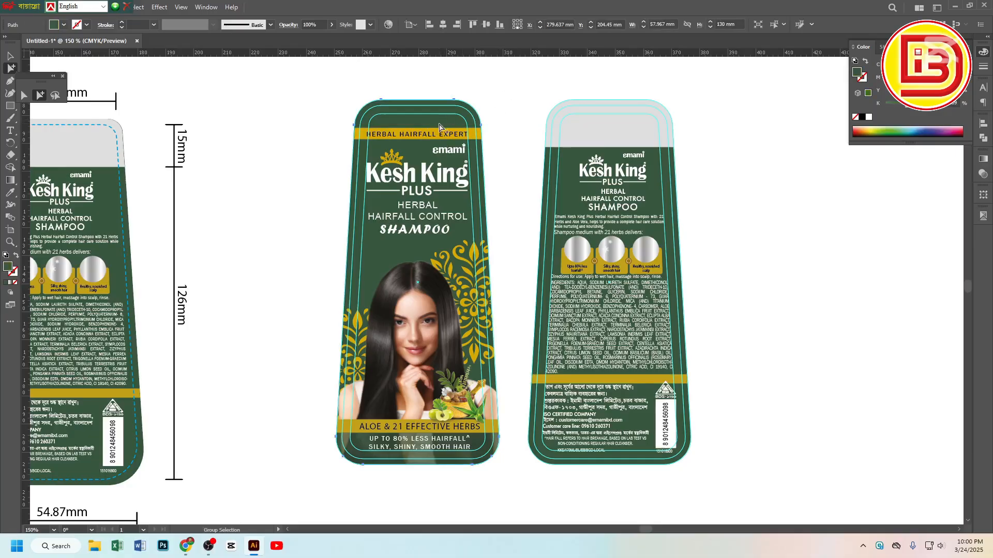
left_click(568, 184, "shift")
key("Delete")
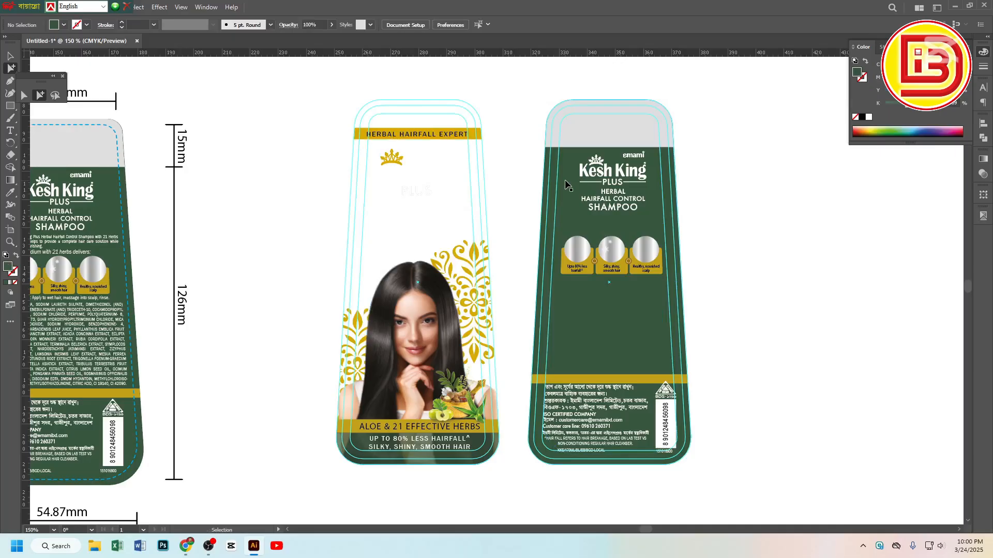
key("ctrl+z")
left_click(798, 245)
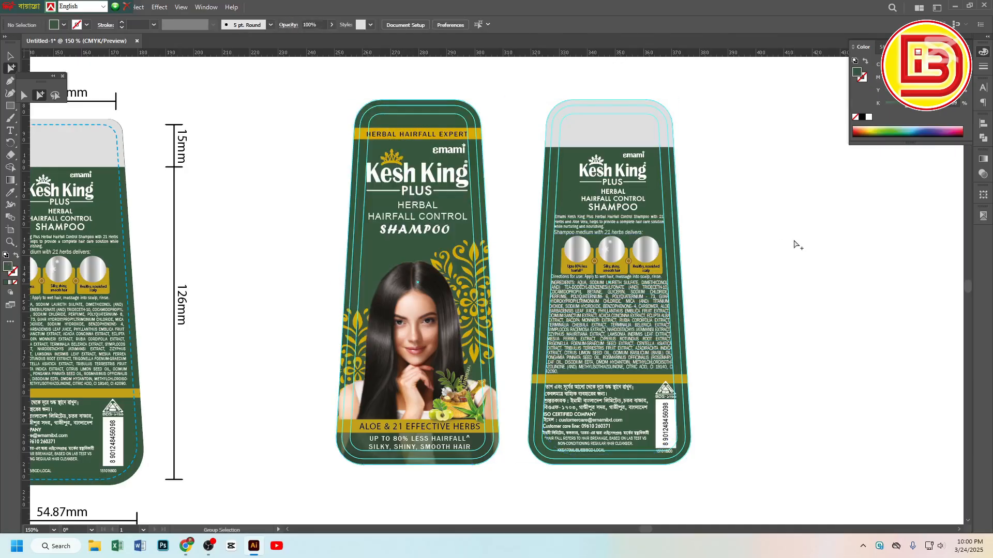
left_click(670, 204)
key("Delete")
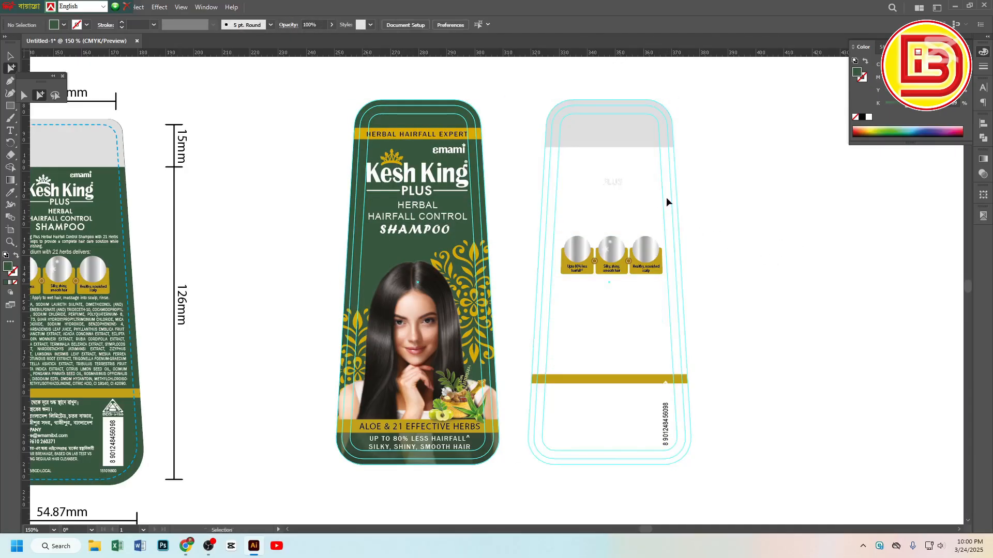
key("ctrl+z")
Select both labels' green background shapes and save their fill as a new spot colour swatch named "Extra-deep c"
left_click(687, 207)
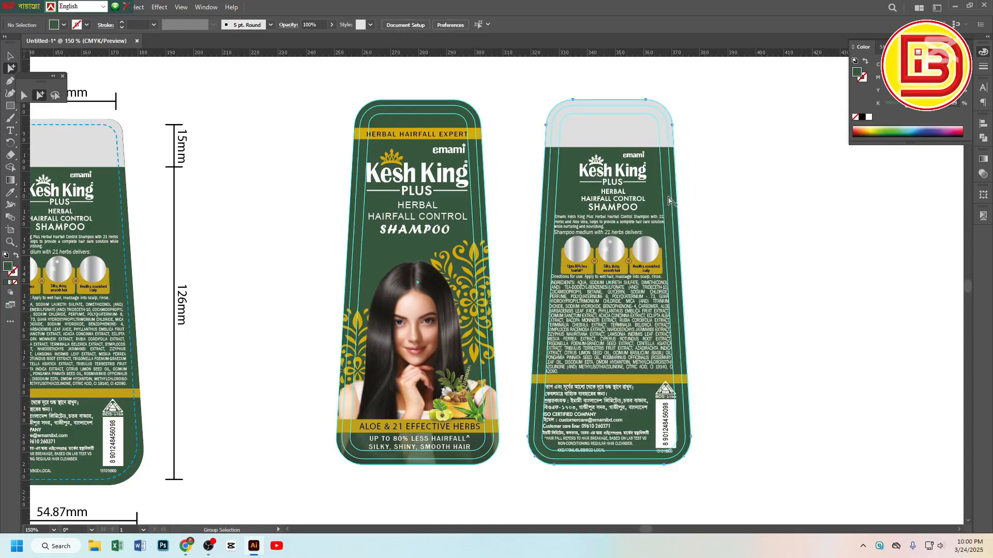
left_click(670, 202)
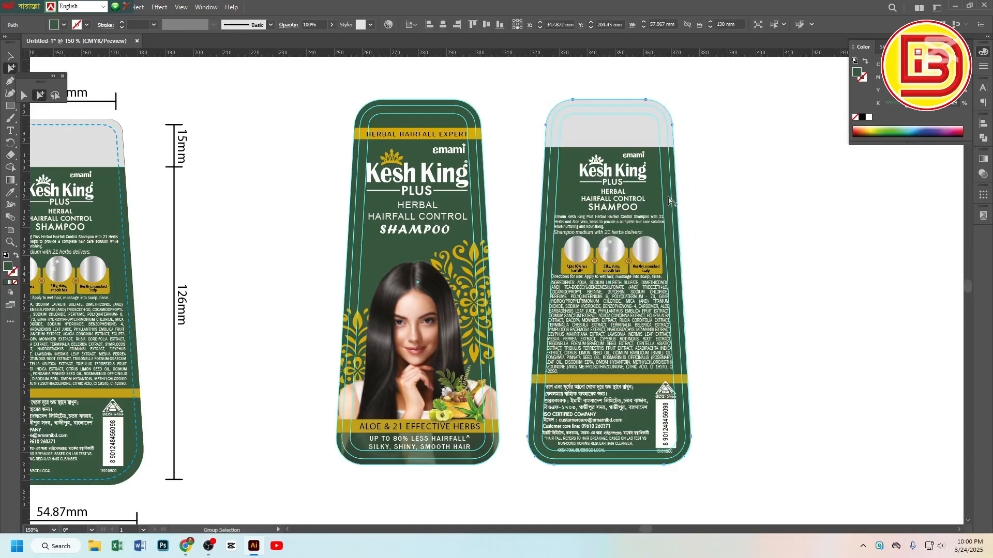
left_click(422, 153, "shift")
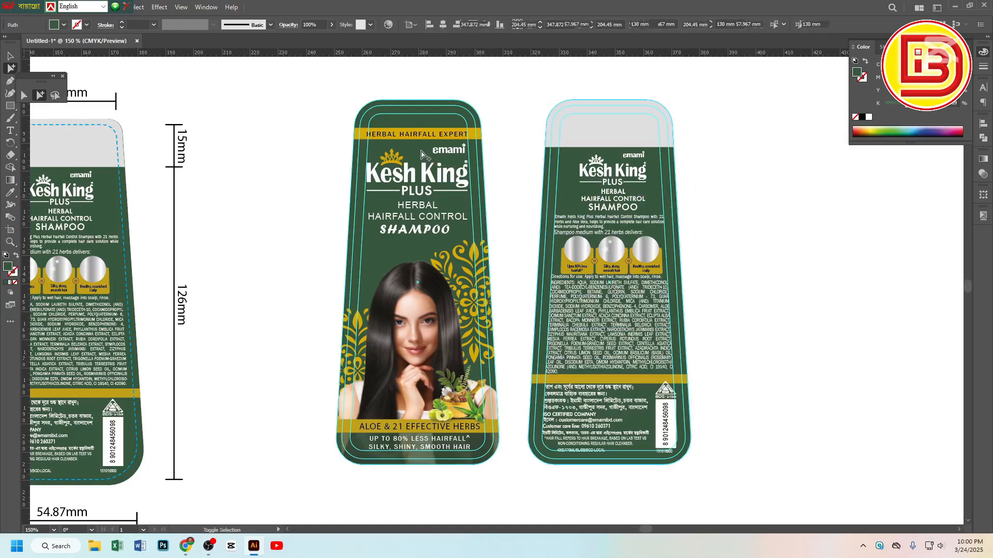
left_click(64, 25)
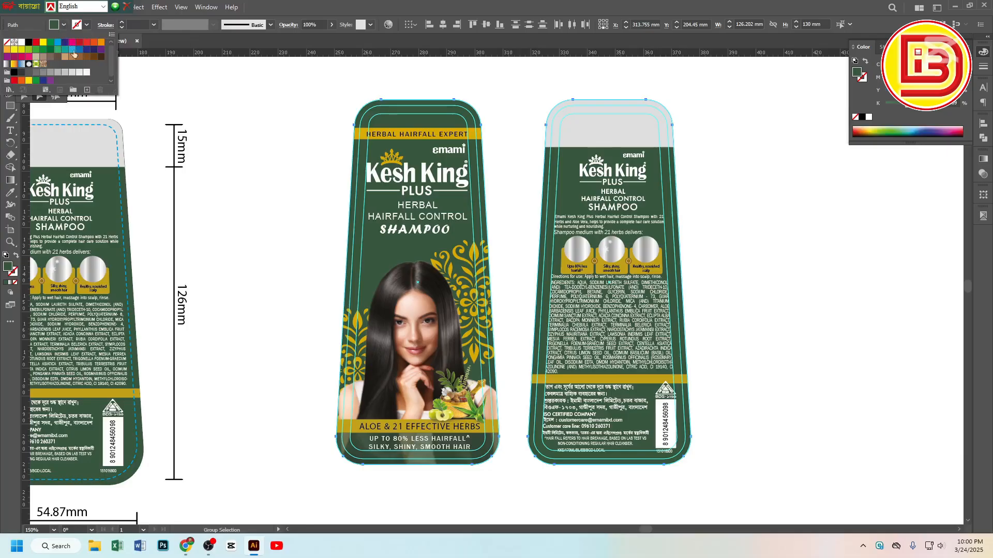
left_click(88, 91)
type("Extra")
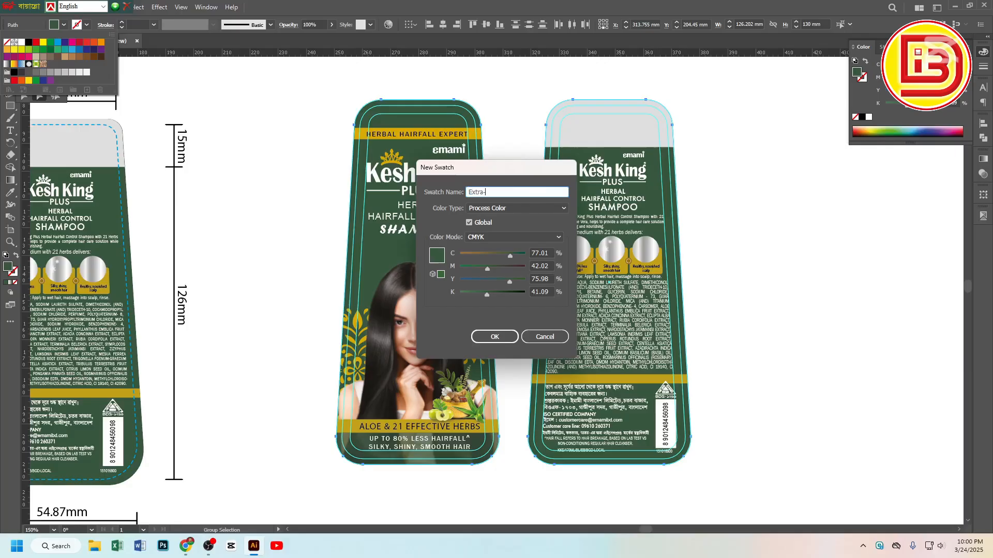
type("-")
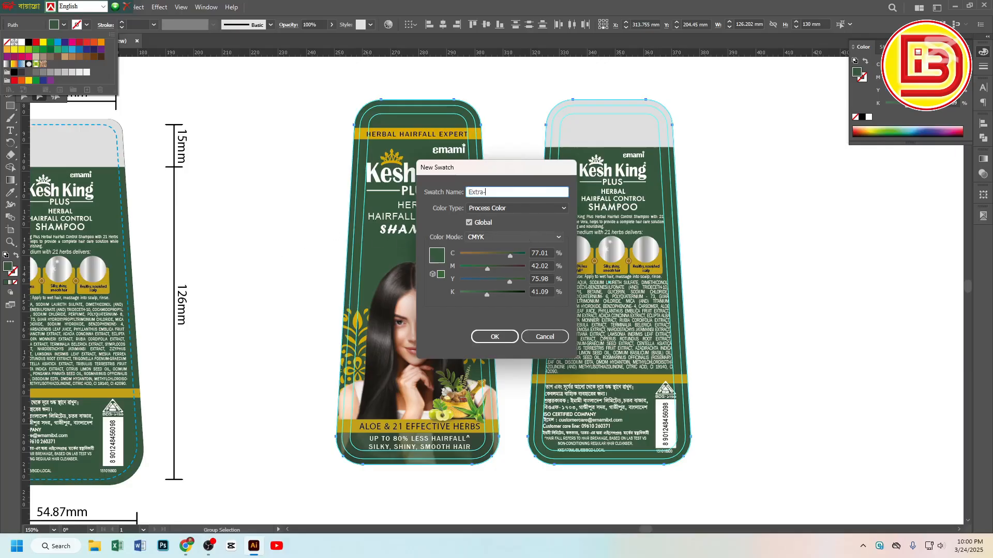
type("deep c")
left_click(514, 210)
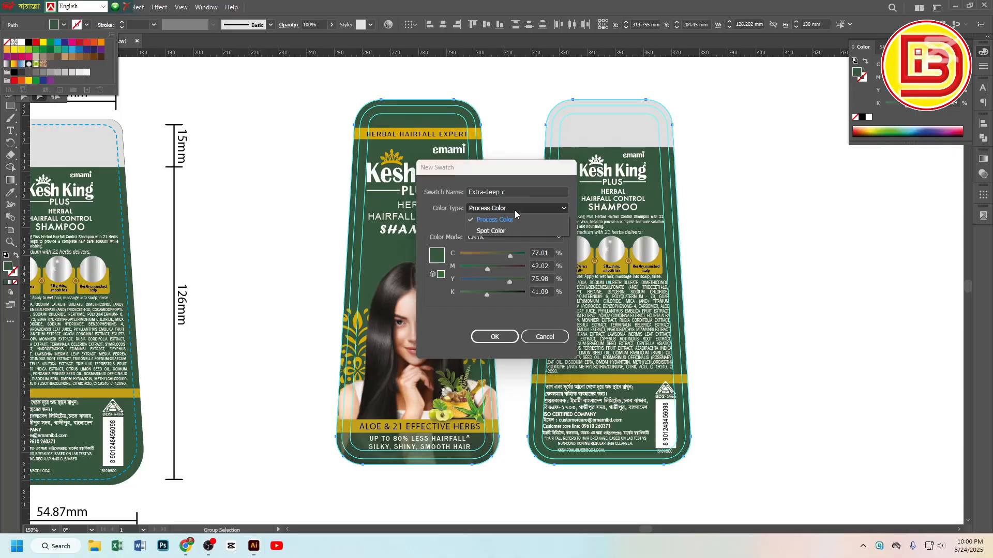
left_click(500, 230)
left_click(504, 340)
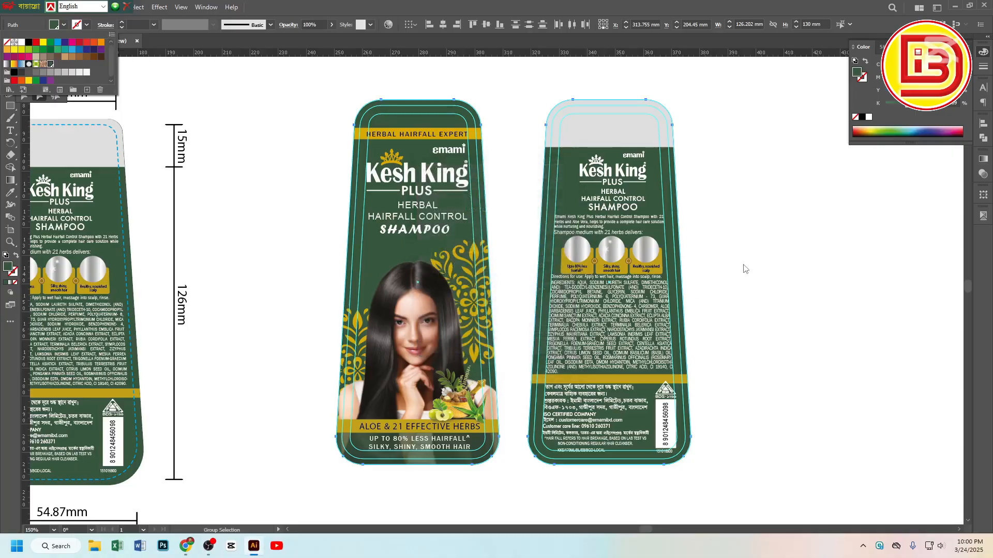
left_click(744, 207)
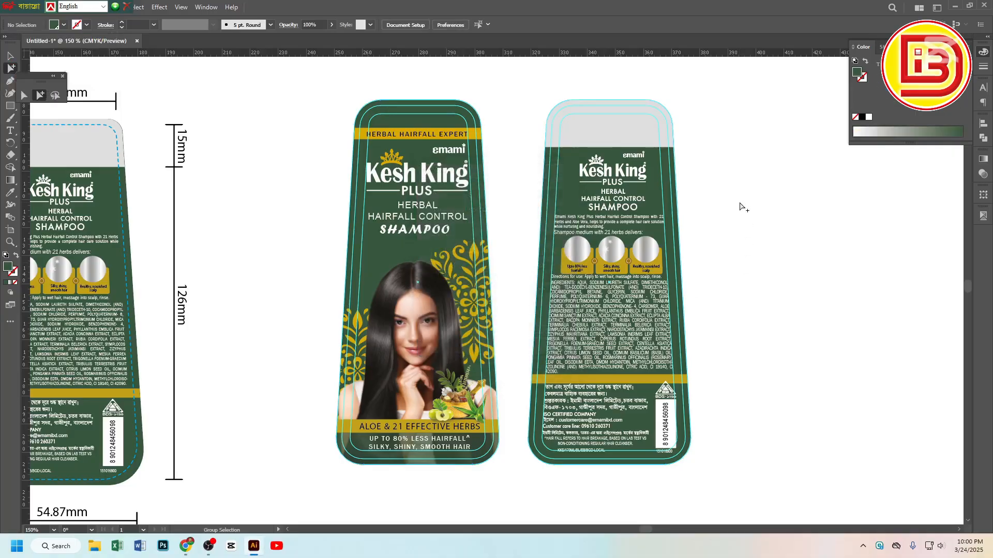
Turn on Overprint Preview for the colour separations, and switch the Extra-deep c plate off and on
left_click(983, 219)
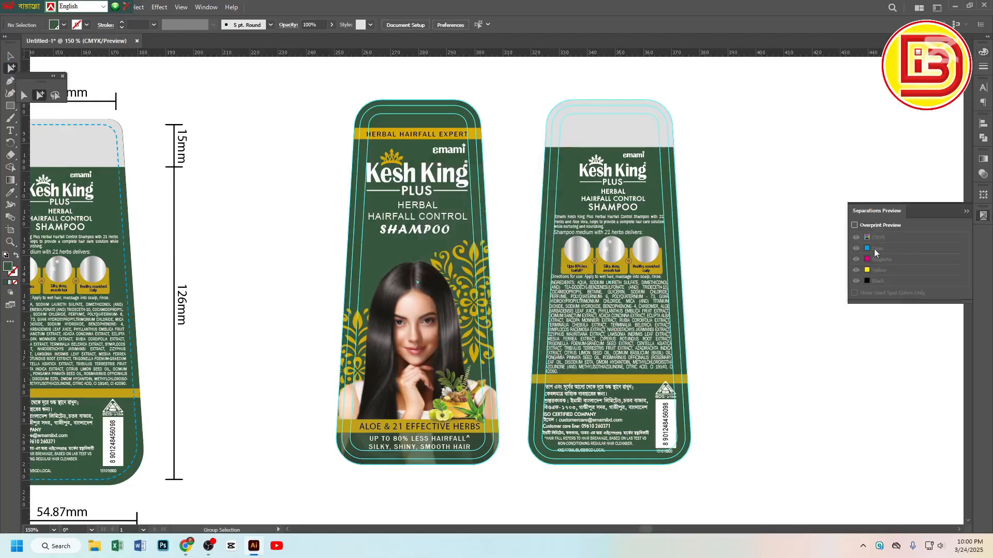
left_click(855, 226)
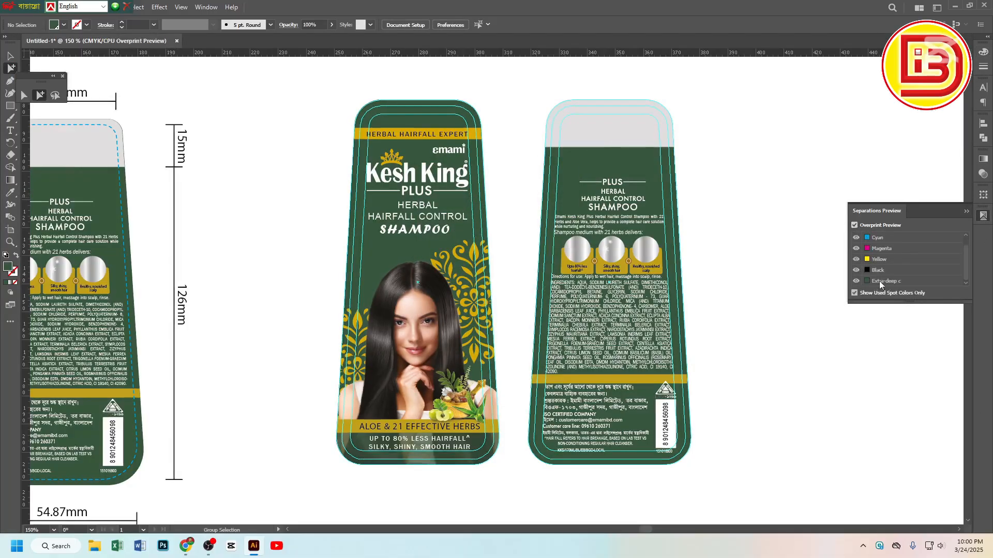
left_click(856, 281)
left_click(856, 280)
left_click(856, 280)
left_click(856, 280)
Try to apply the background's Extra-deep c fill to the translucent green strip at the front label's bottom edge
left_click(481, 446)
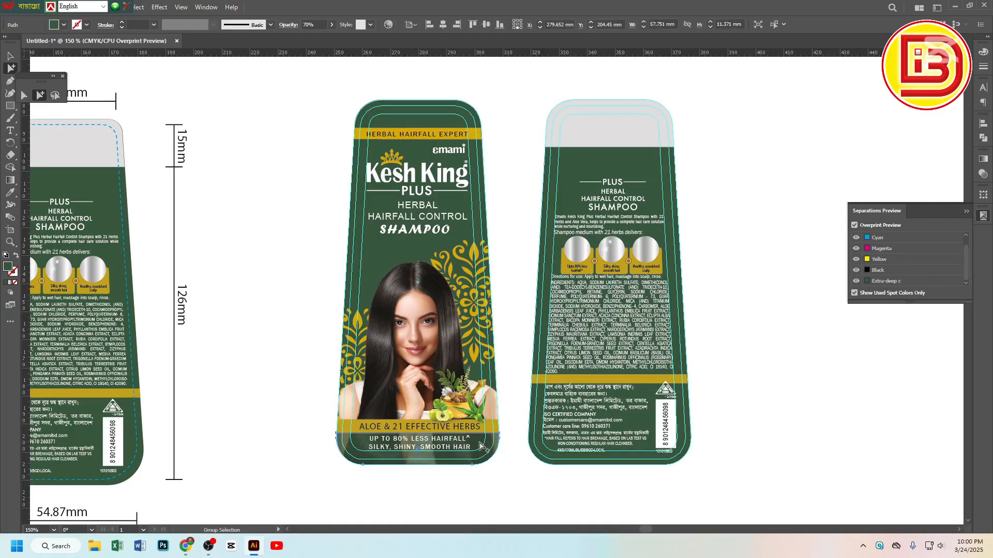
left_click(10, 192)
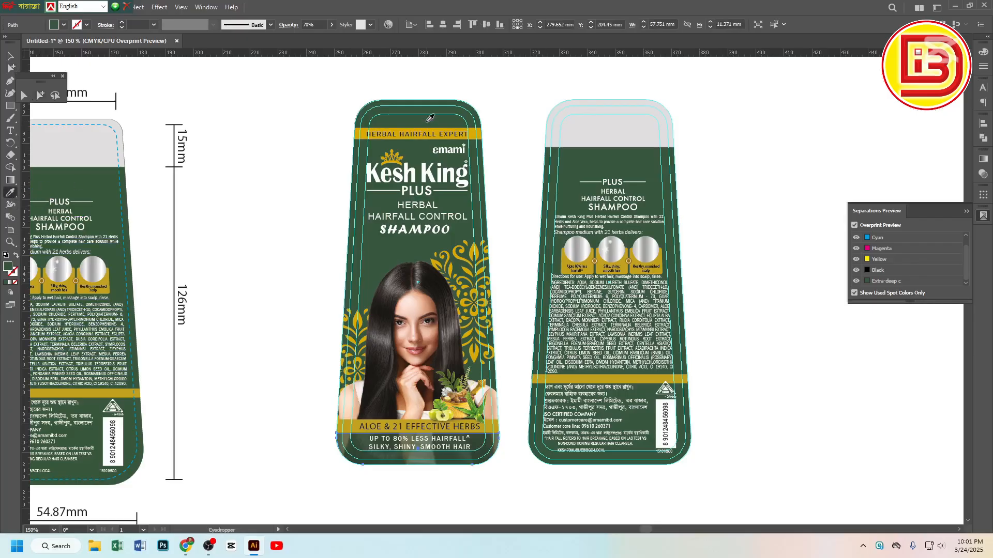
left_click(429, 118)
left_click(40, 94)
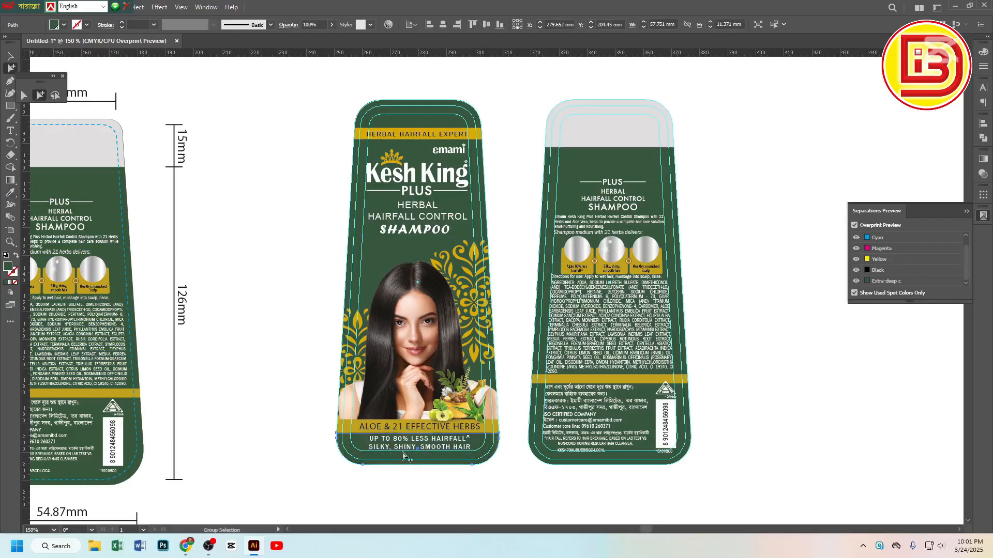
left_click(982, 54)
mouse_move(935, 68)
left_mouse_down()
mouse_move(917, 68)
mouse_move(935, 68)
left_mouse_up()
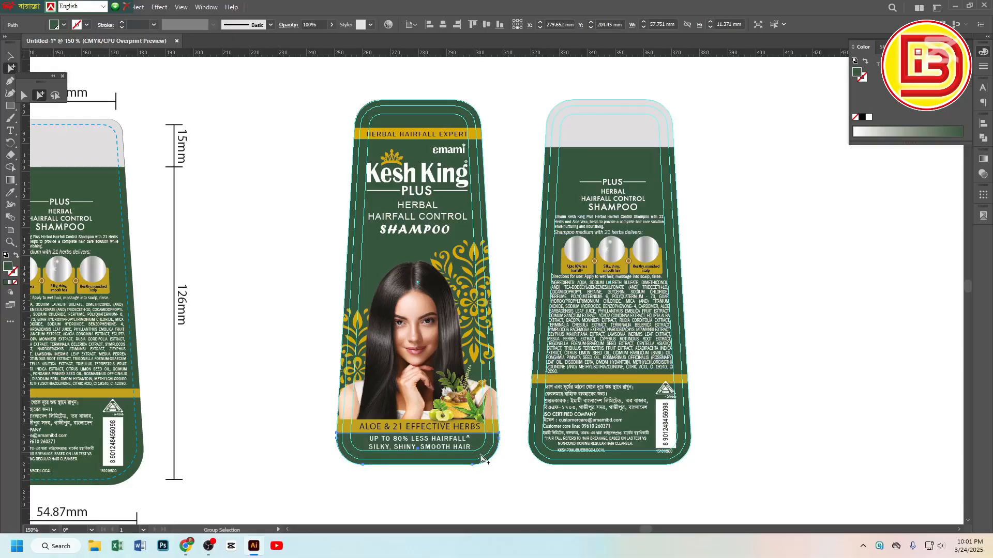
left_click_drag(524, 392, 556, 356)
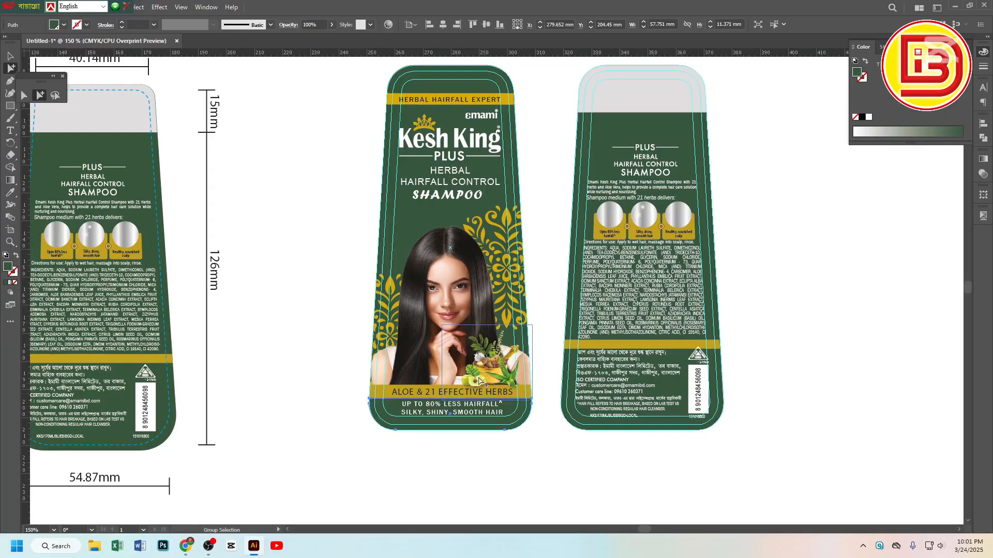
Undo the recolouring of the front label's bottom strip
key("ctrl")
left_click(479, 458)
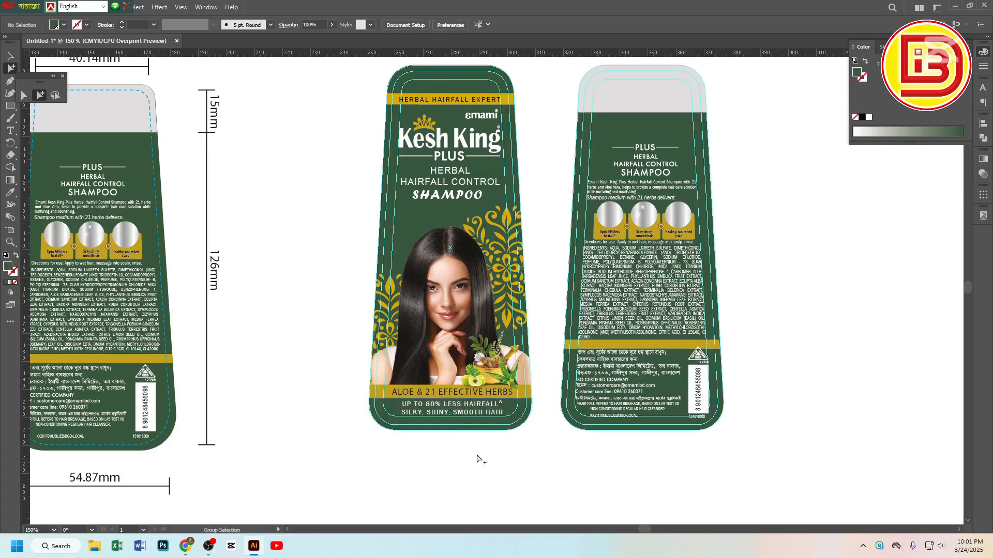
left_click_drag(433, 431, 636, 466)
left_click_drag(290, 87, 443, 228)
left_click(443, 225, "ctrl+alt")
left_click(443, 225, "ctrl+alt")
left_click(443, 226, "ctrl+alt")
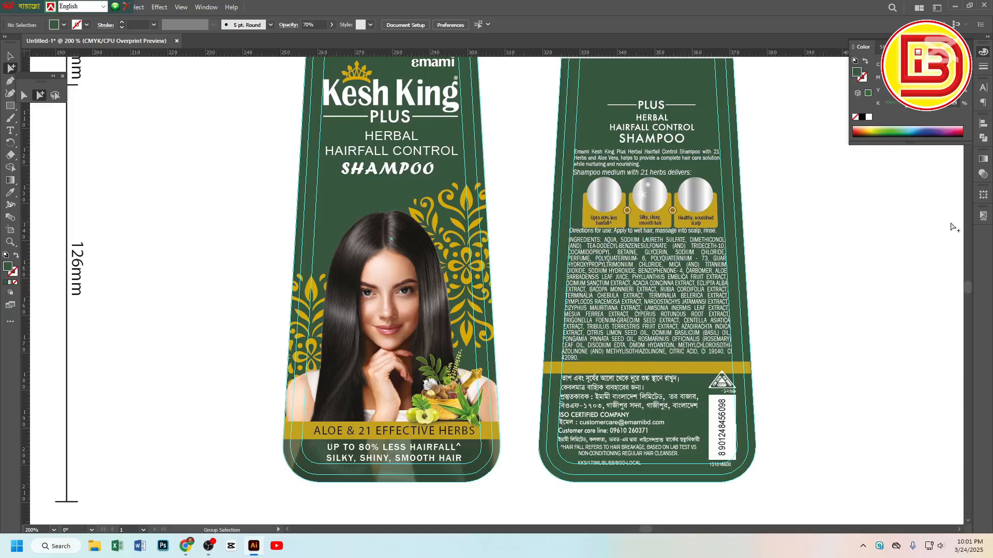
Inspect the separations by hiding the Black, Yellow, Magenta and Cyan plates one by one, and show all four again
left_click(978, 217)
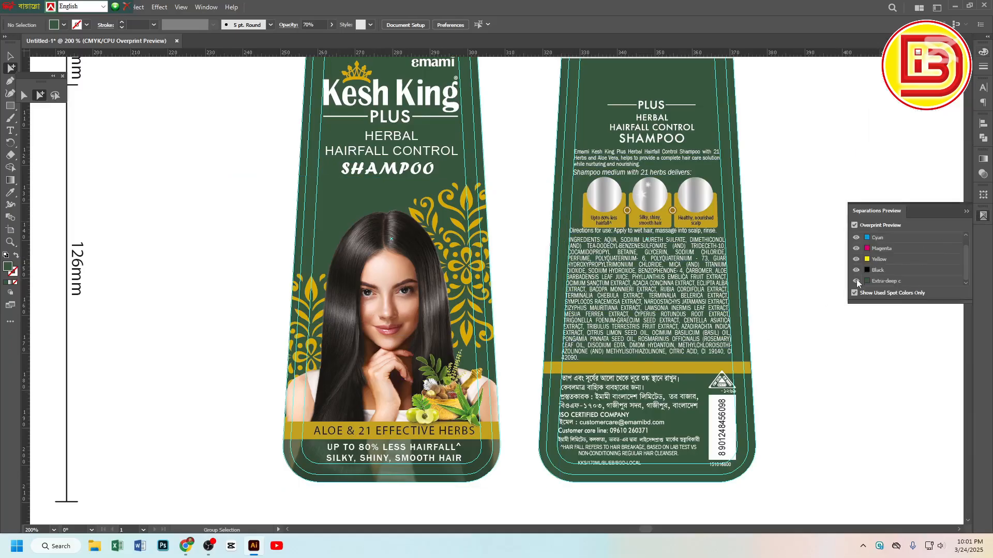
left_click(855, 270)
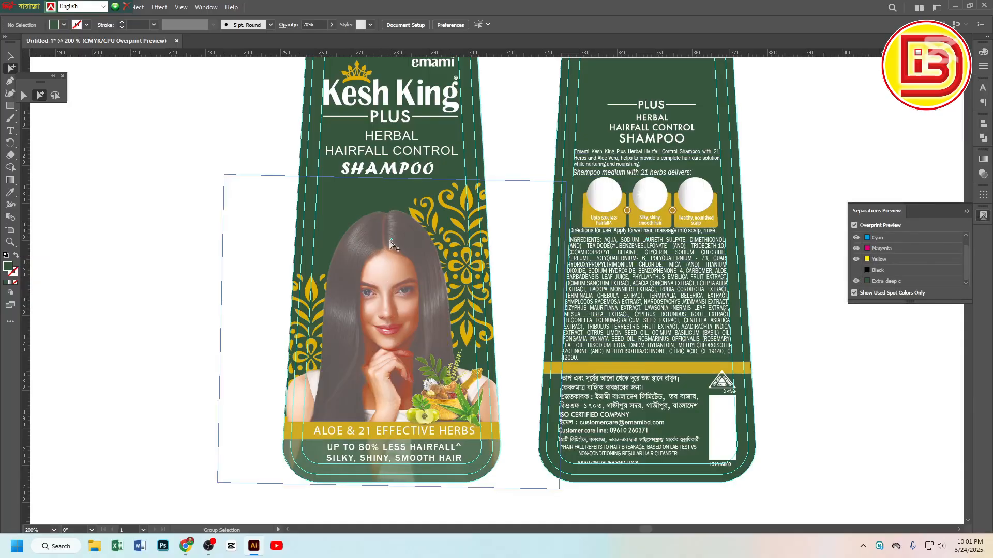
left_click(857, 260)
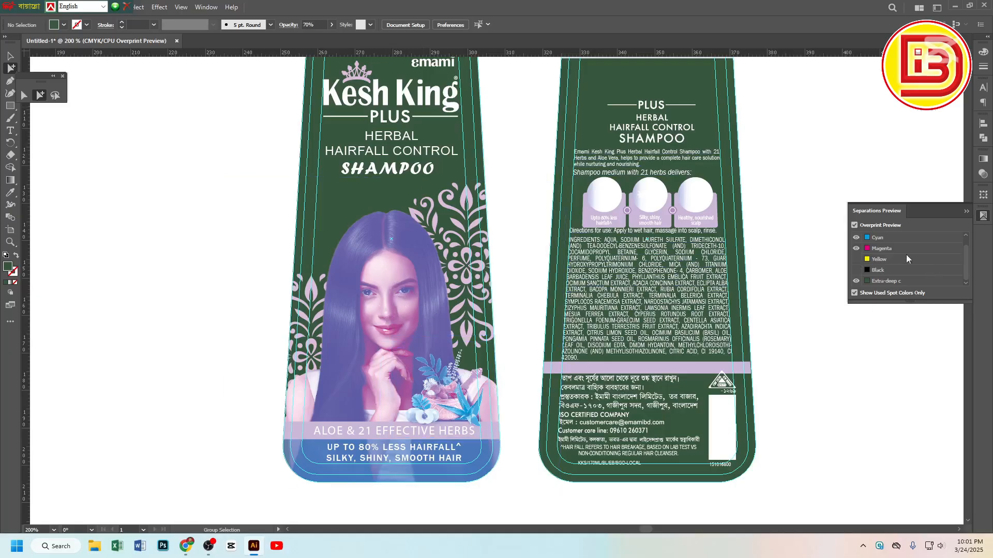
left_click(856, 248)
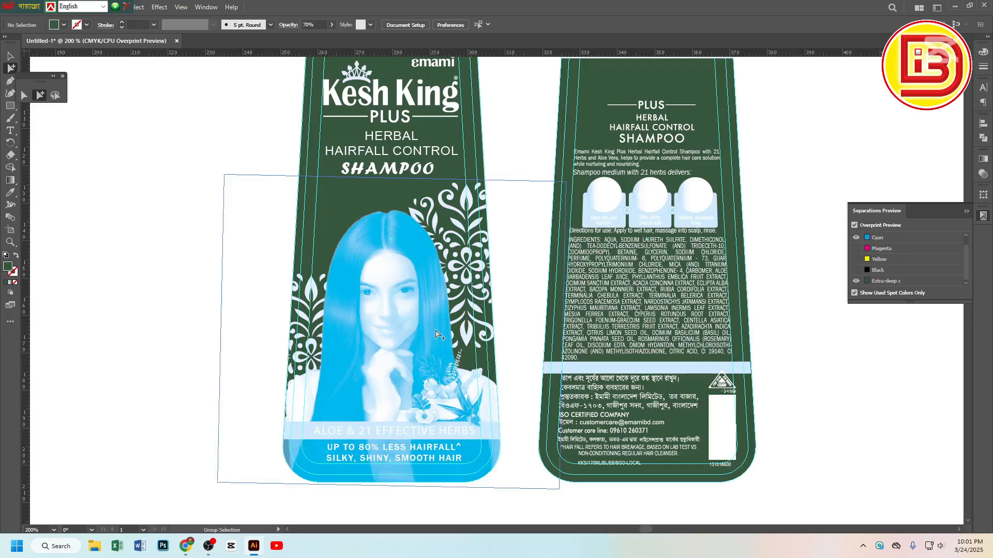
left_click(856, 238)
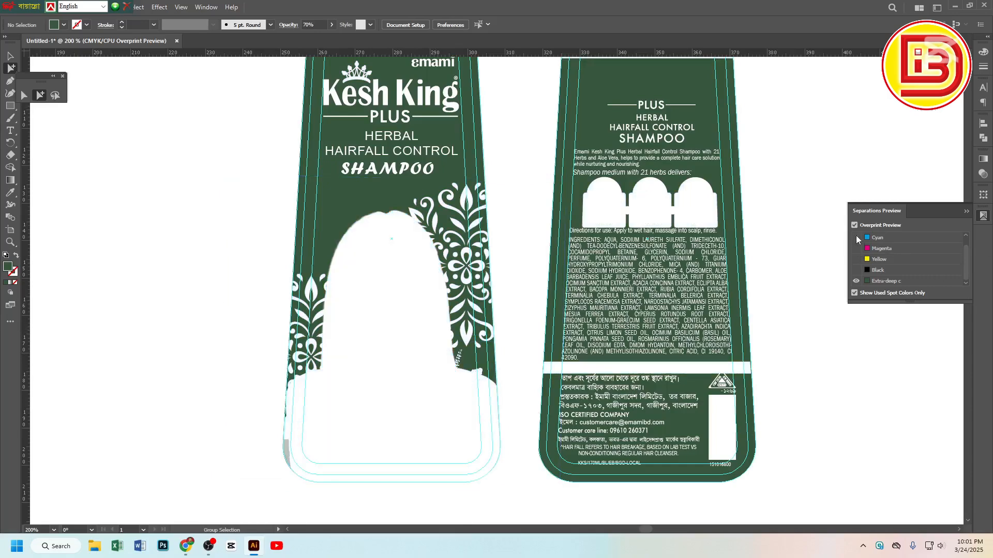
left_click(856, 238)
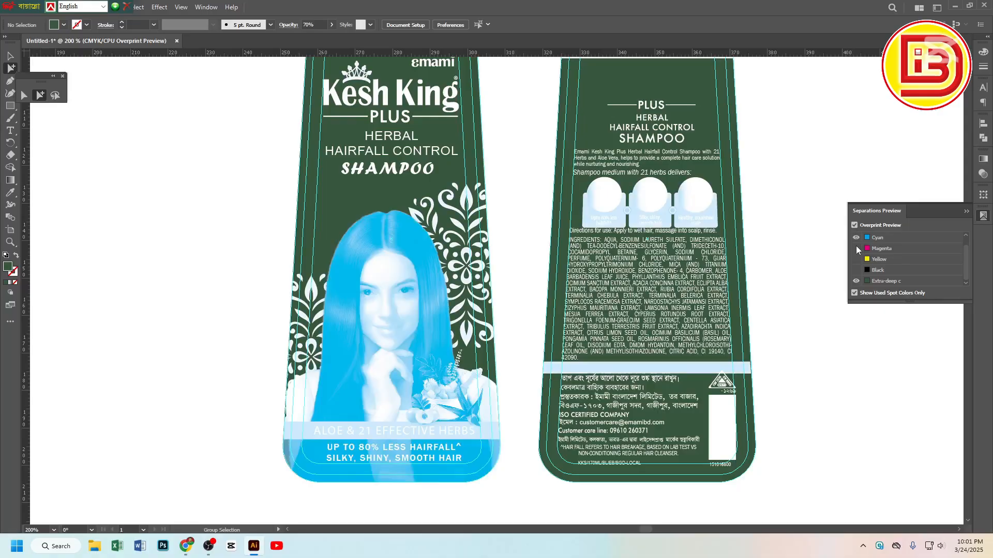
left_click(856, 248)
left_click(857, 259)
left_click(856, 270)
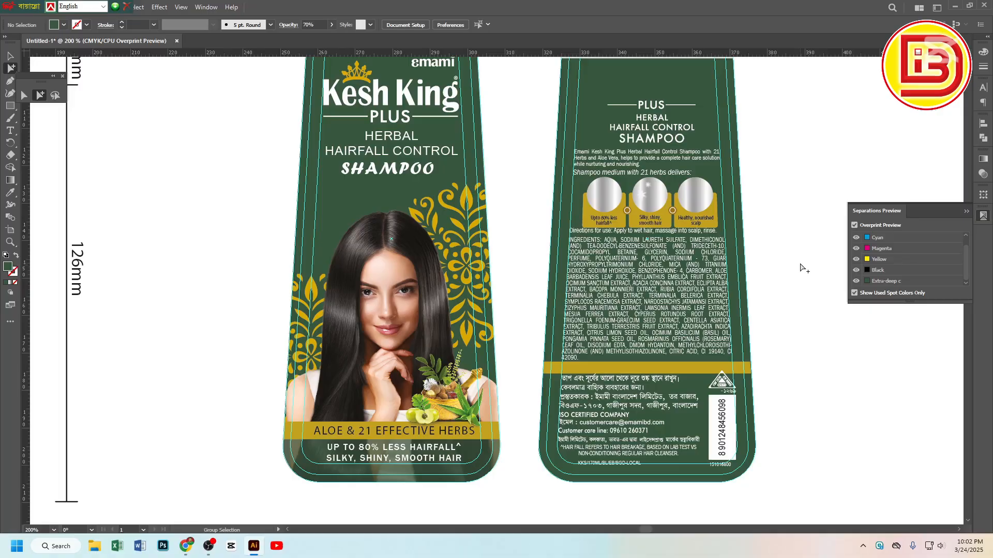
Toggle the Extra-deep c spot plate off and on to check what it prints on both labels
left_click(857, 281)
left_click(856, 281)
left_click(856, 281)
left_click(856, 280)
scroll(196, 378, "down", 1)
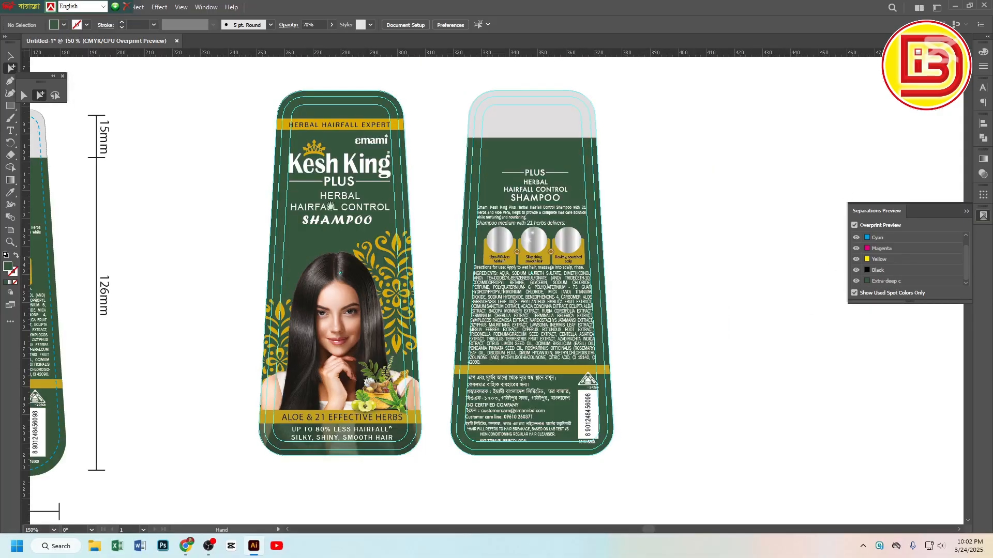
left_click(364, 251)
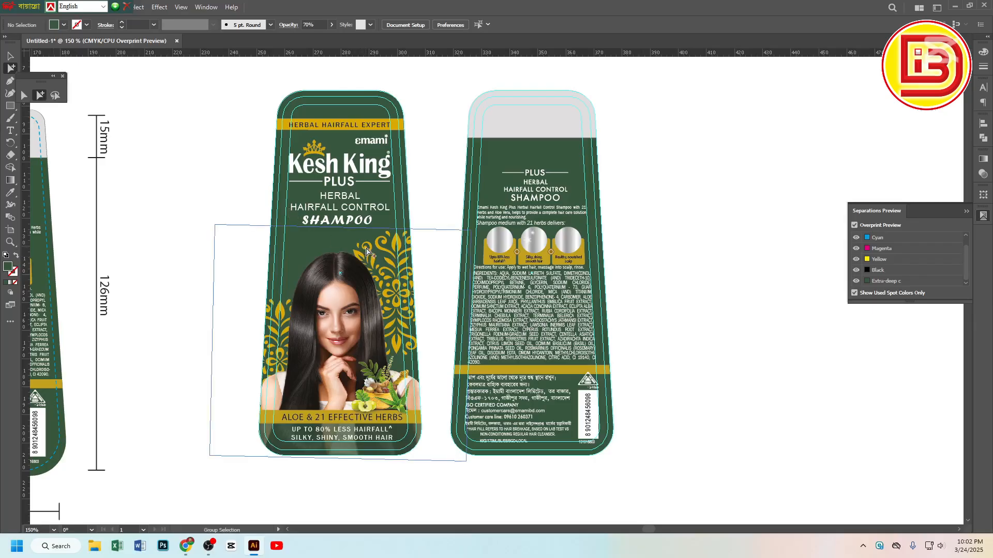
Lock the oversized image overlapping the front label's floral ornament, and deselect the label's clip group
left_click(368, 294)
key("ctrl+2")
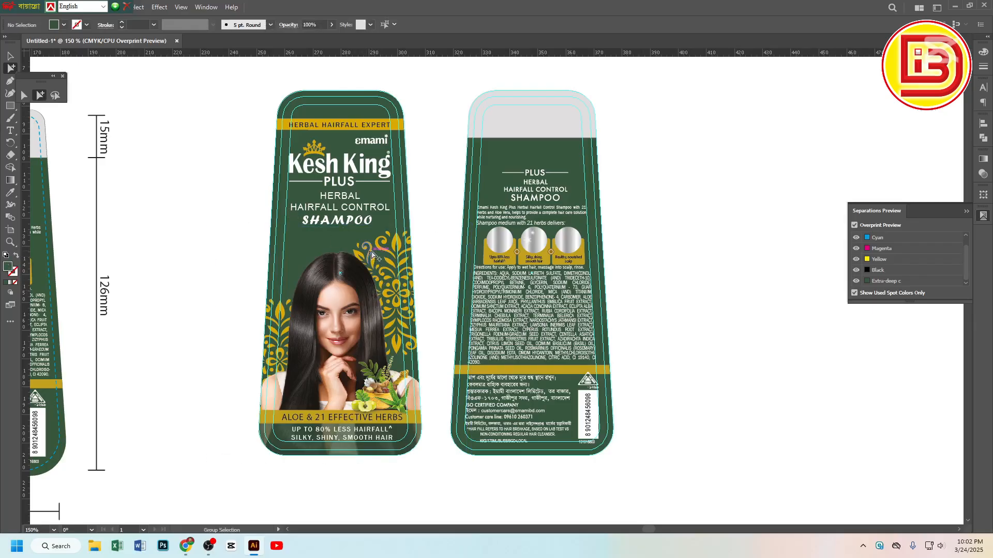
left_click(372, 254)
left_click(372, 254)
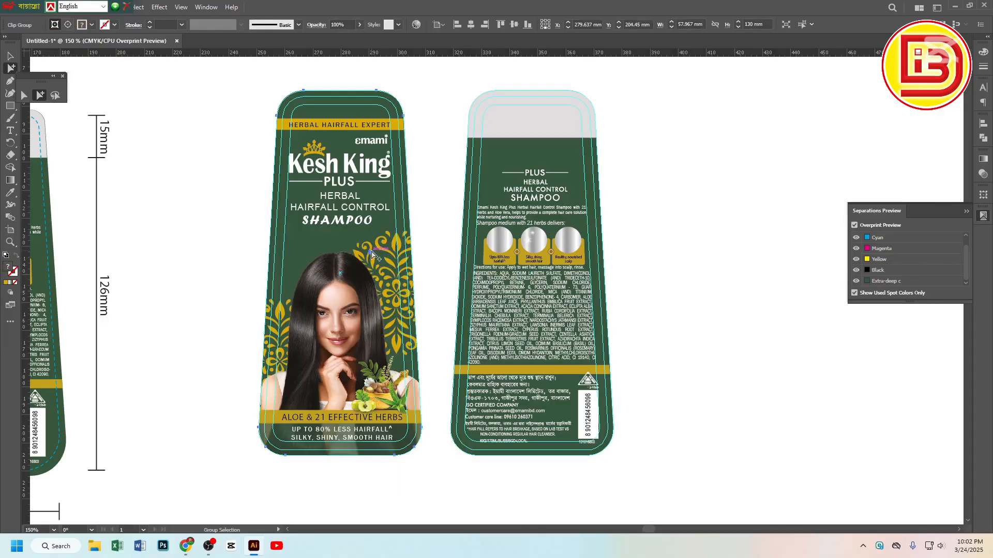
left_click(414, 213)
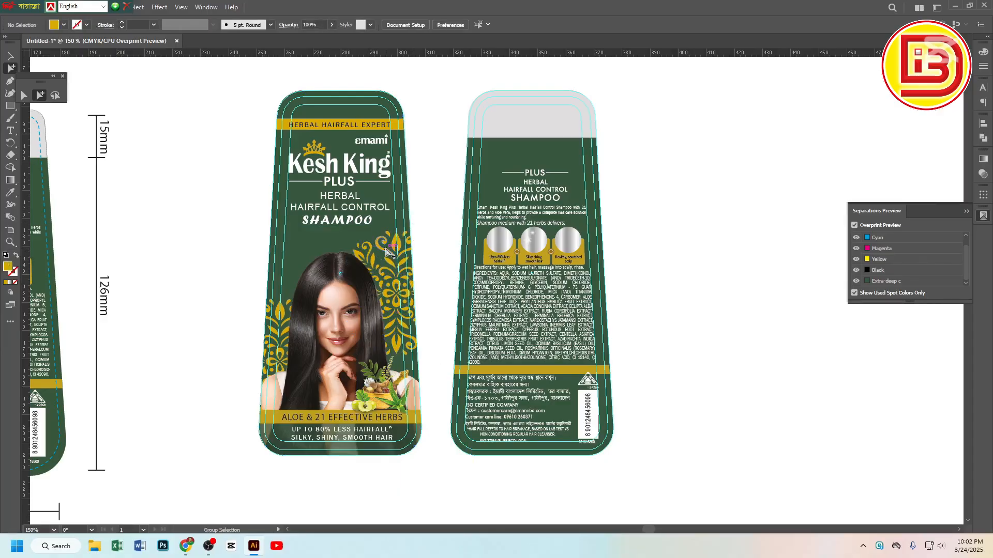
Try hiding the three gold bars on the front and back labels together, bring them back and deselect them
left_click(499, 373)
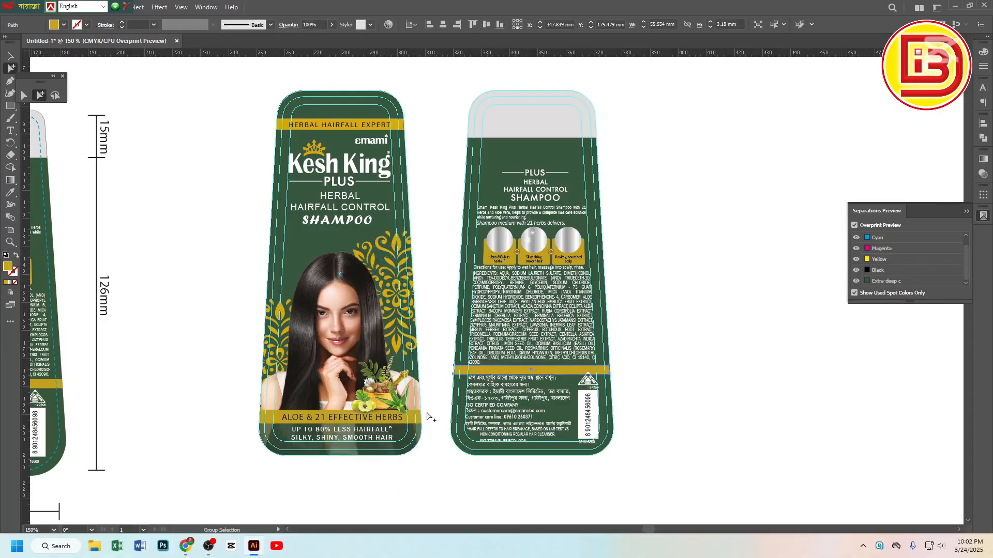
left_click(276, 422, "shift")
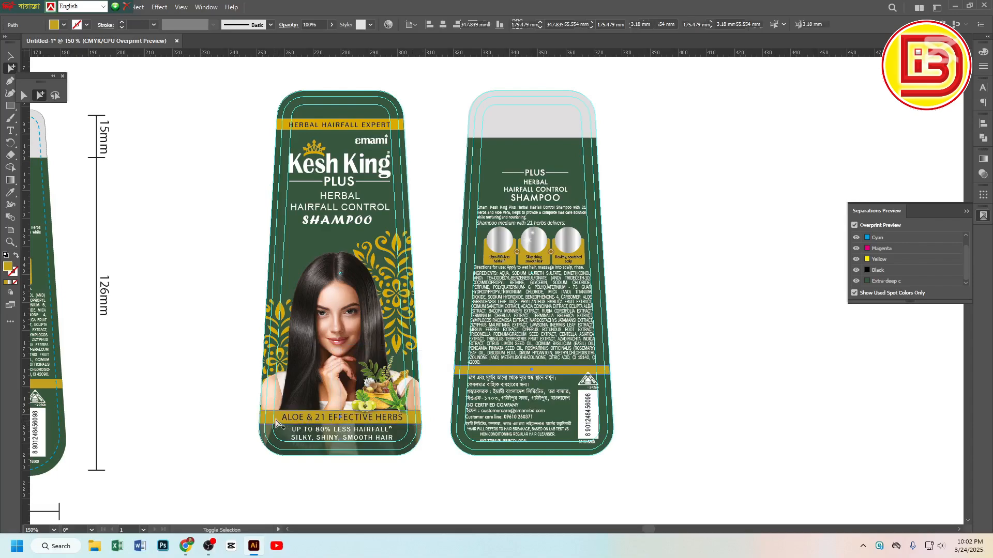
left_click(286, 131, "shift")
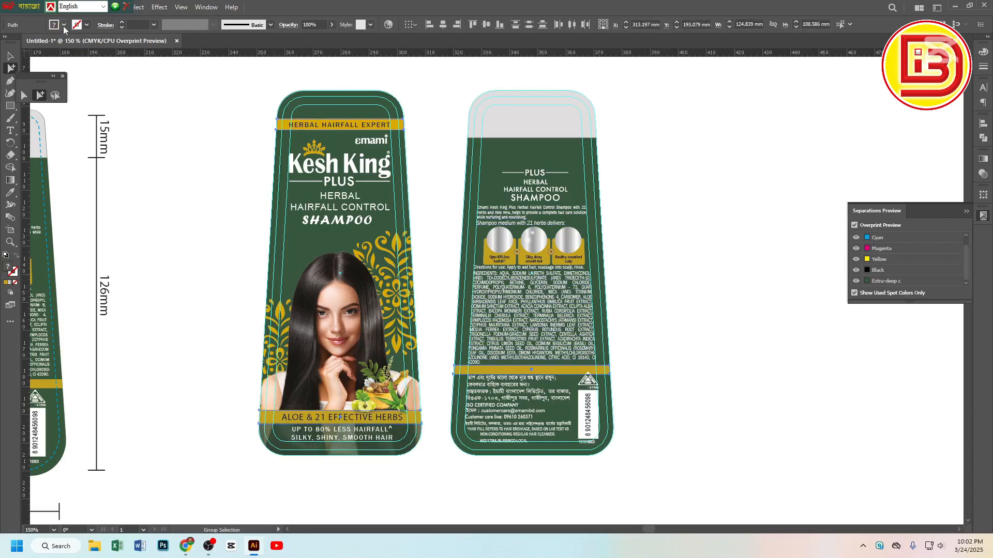
key("Delete")
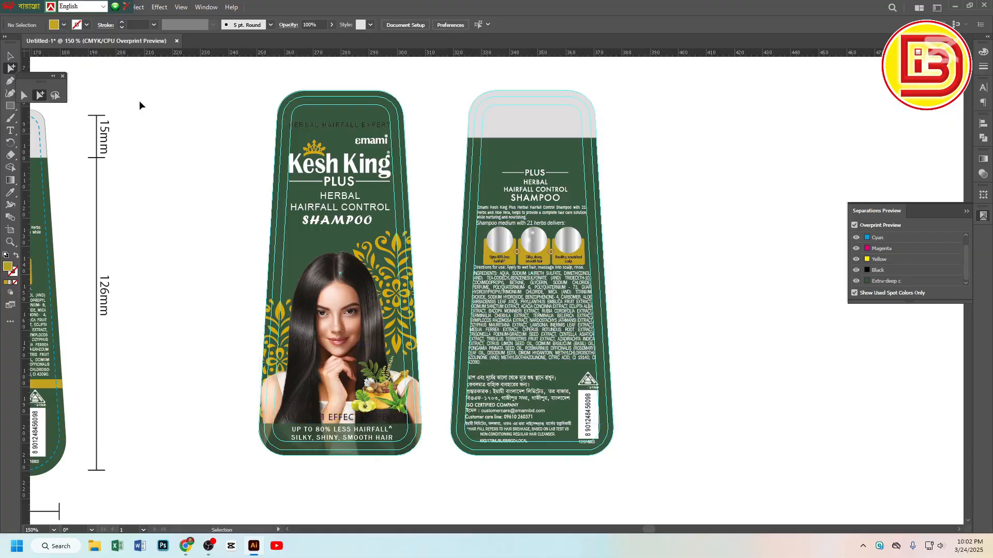
key("ctrl+z")
left_click(63, 24)
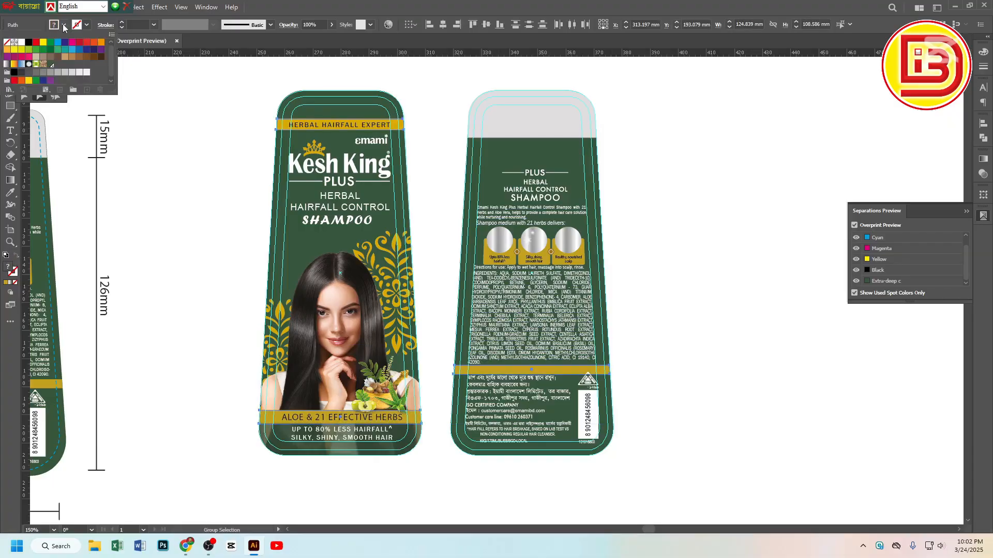
left_click(195, 102)
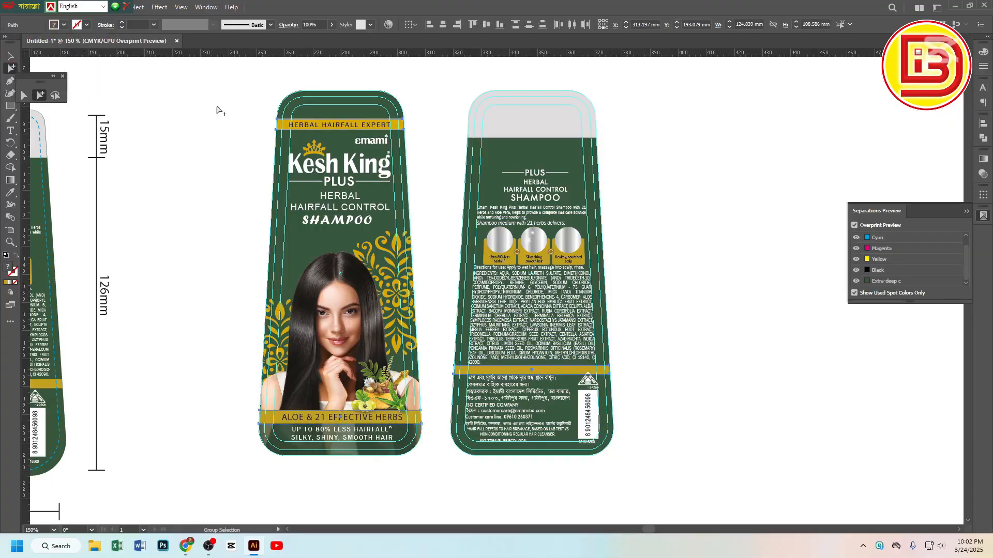
left_click(430, 124)
Hide the gold bars one by one: the front label's upper bar, the back label's bar and the front label's lower bar
left_click(395, 128)
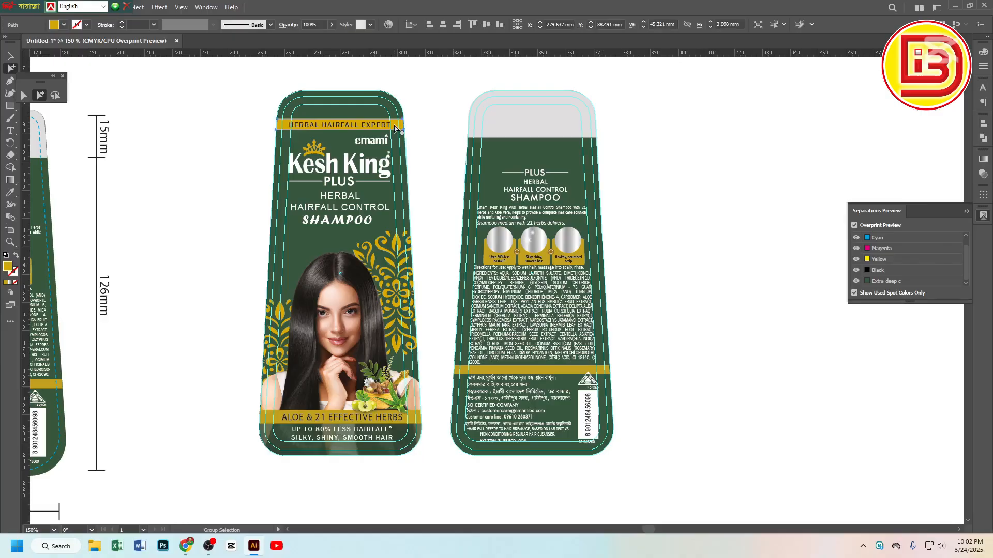
key("ctrl")
key("Delete")
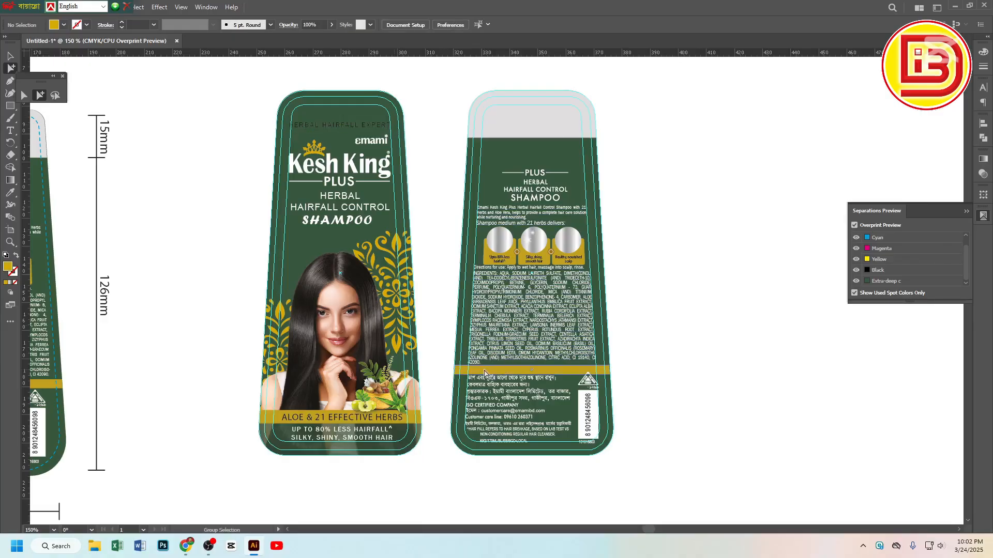
left_click(484, 373)
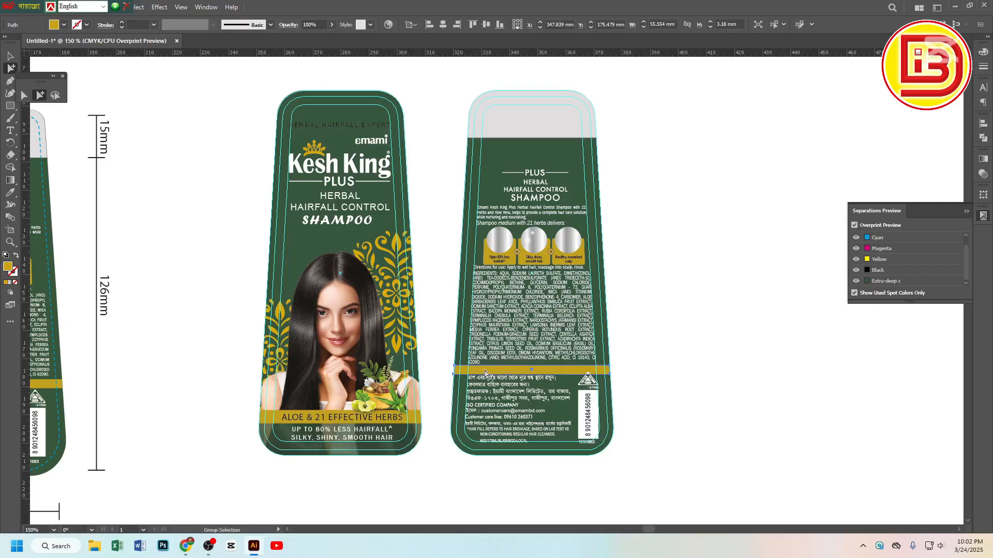
left_click(982, 60)
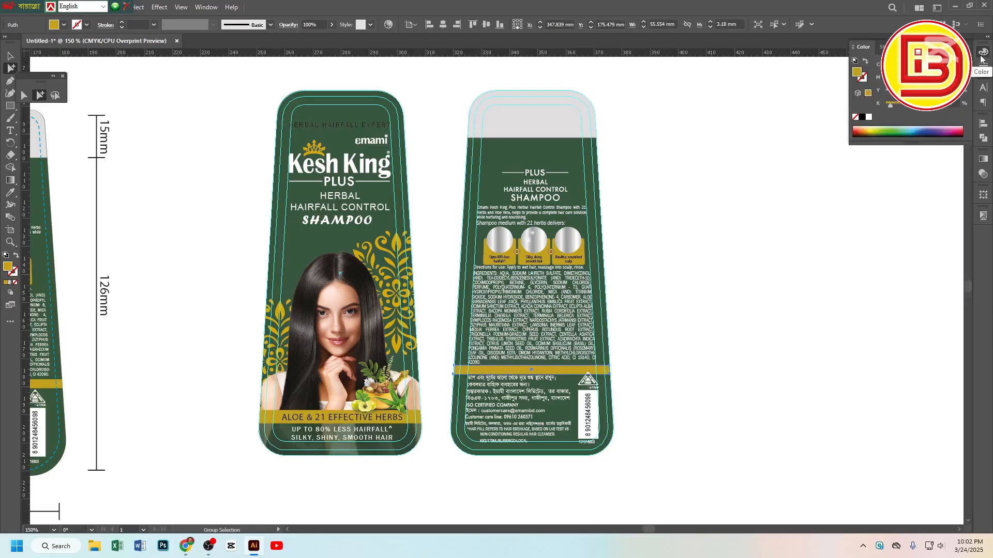
key("Delete")
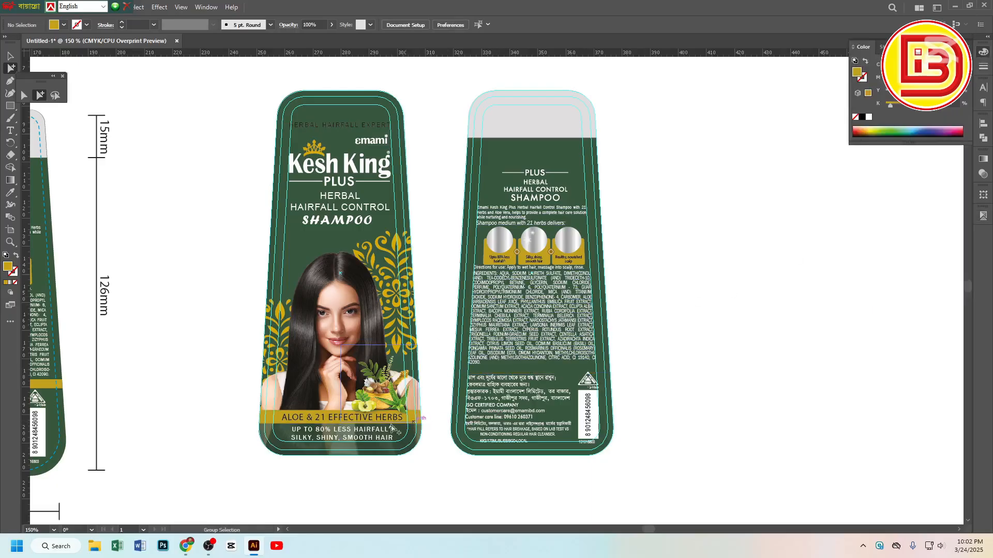
left_click(270, 425)
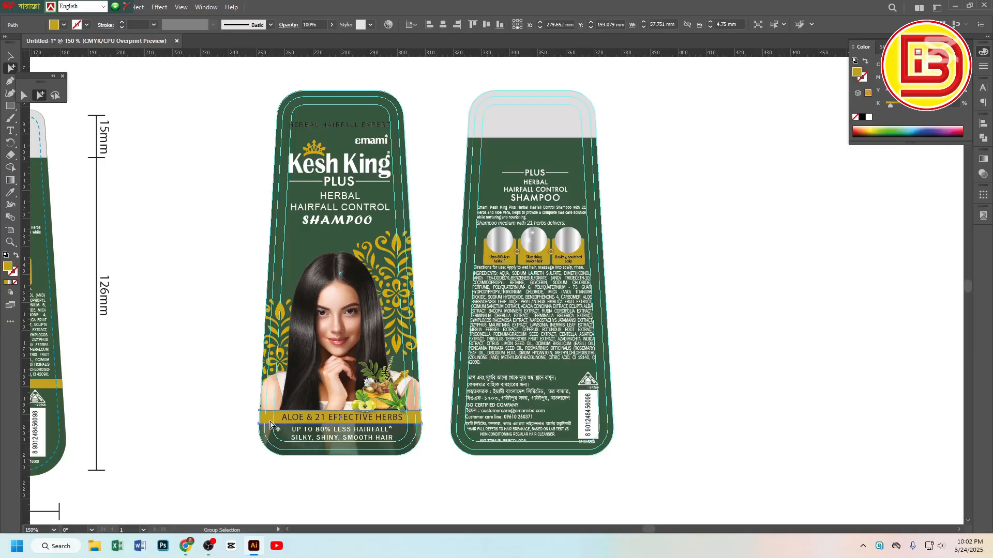
key("Delete")
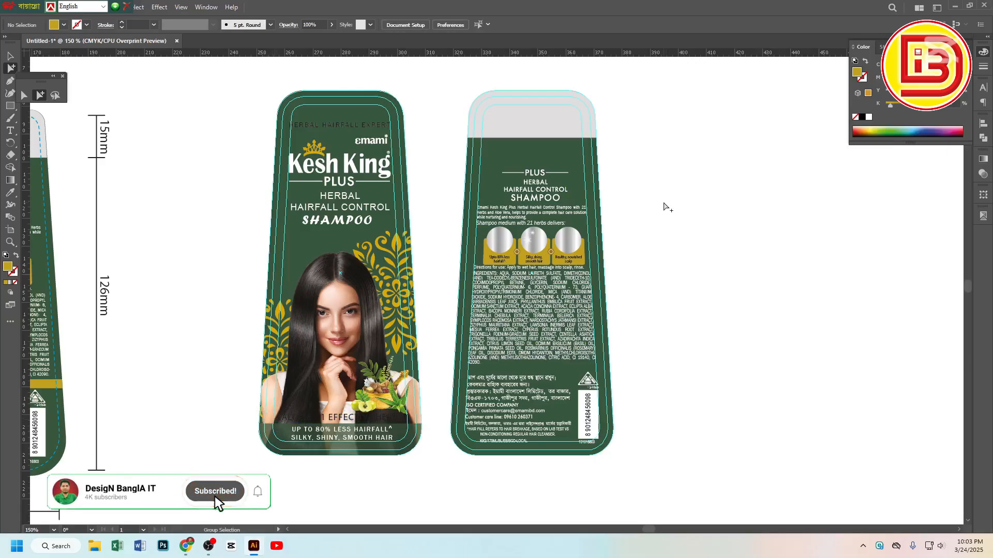
Lock the back label's text block and hide the three gold boxes beneath the silver circles
left_click(584, 247)
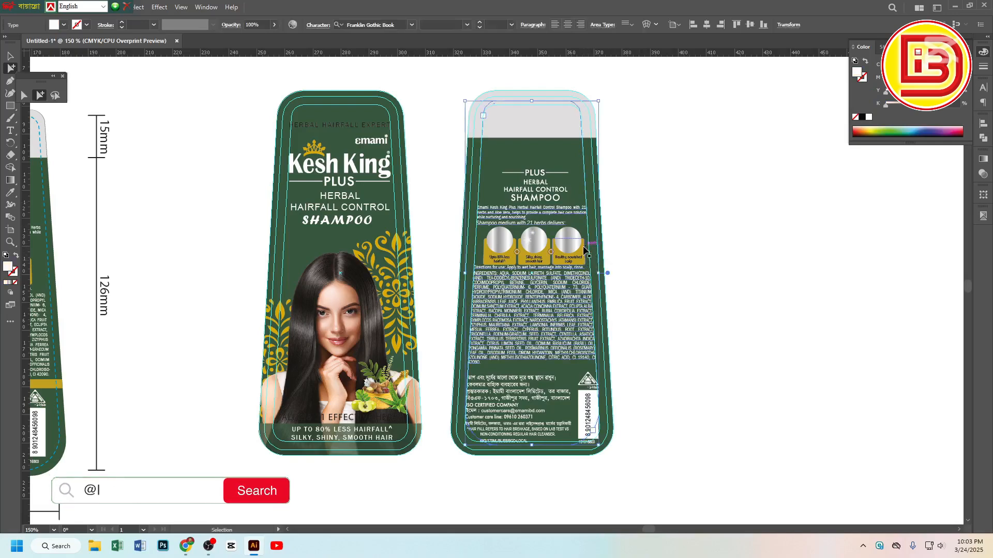
key("ctrl+2")
left_click(584, 252)
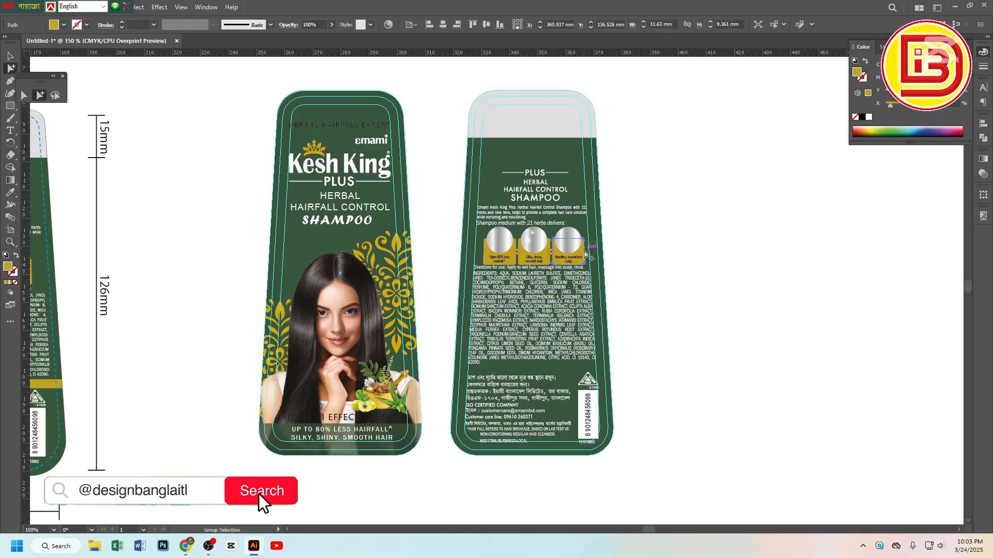
left_click(546, 255, "shift")
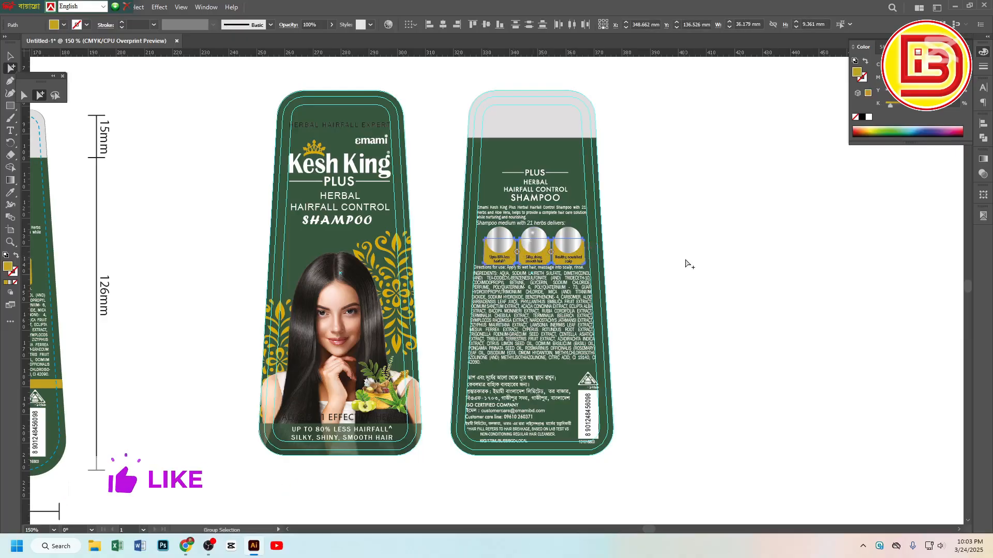
key("Delete")
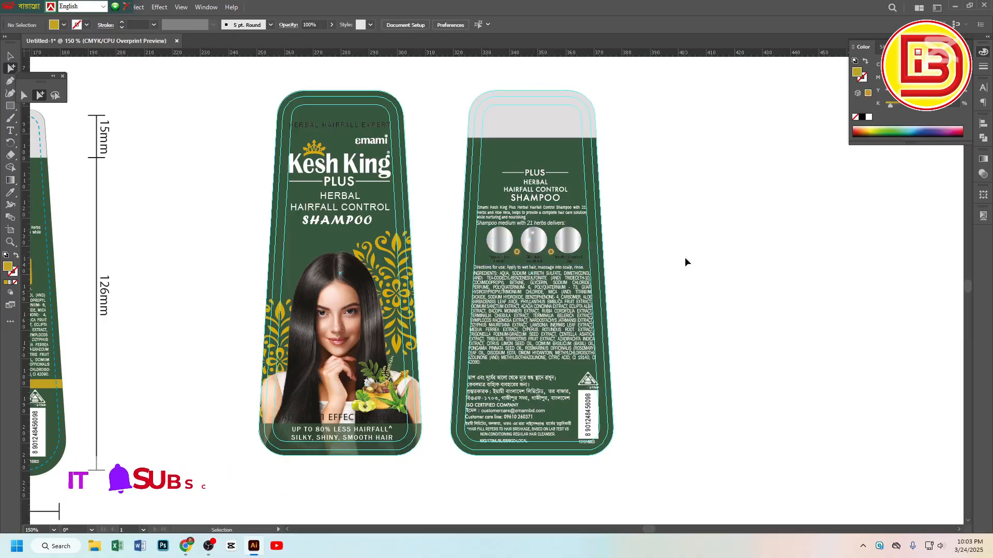
Show all the hidden gold shapes as one selection and remove the front label's upper bar from it
key("ctrl+z")
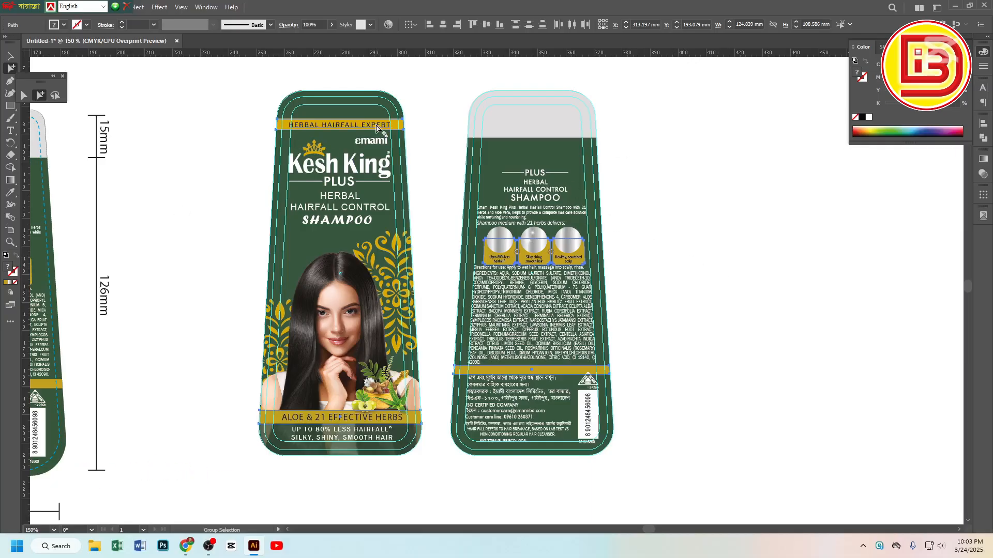
left_click(402, 131, "shift")
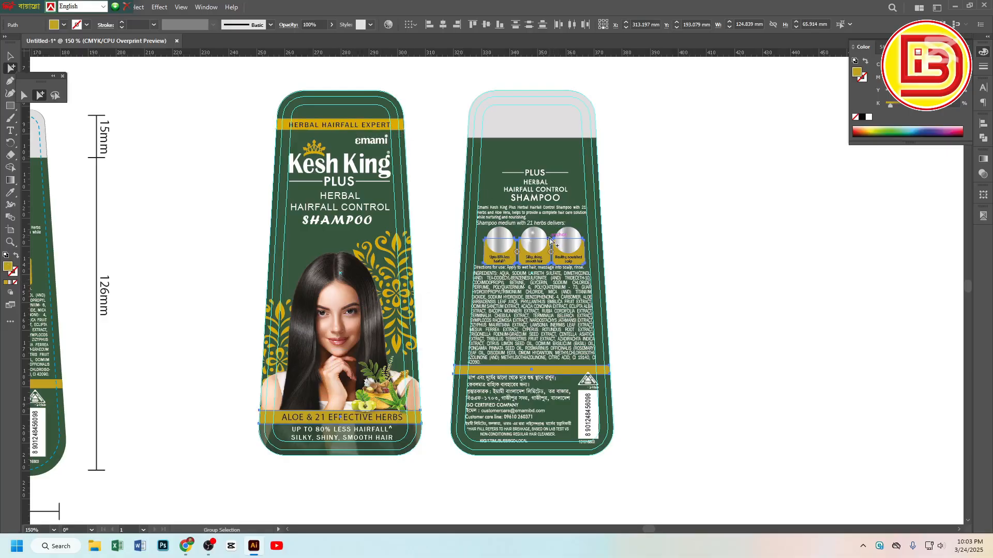
left_click_drag(330, 243, 503, 227)
left_click_drag(595, 228, 489, 234)
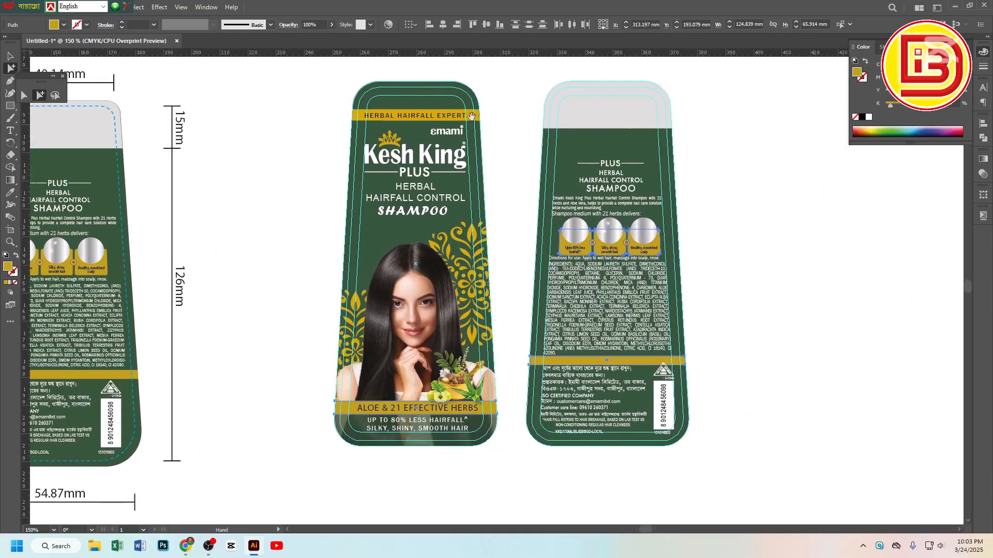
left_click_drag(501, 124, 446, 133)
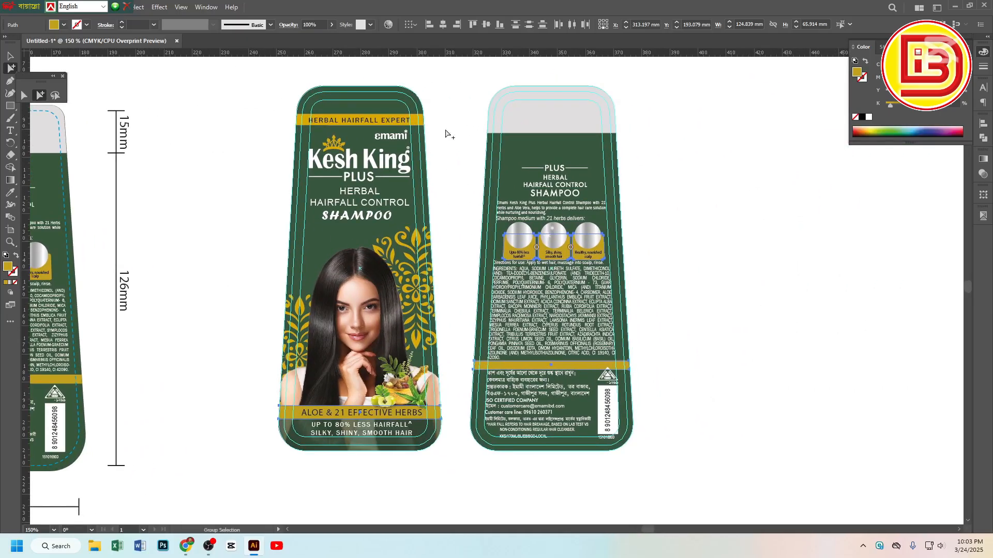
Save the selected shapes' gold fill as a new Spot Color swatch named Extra-Orange
left_click(65, 25)
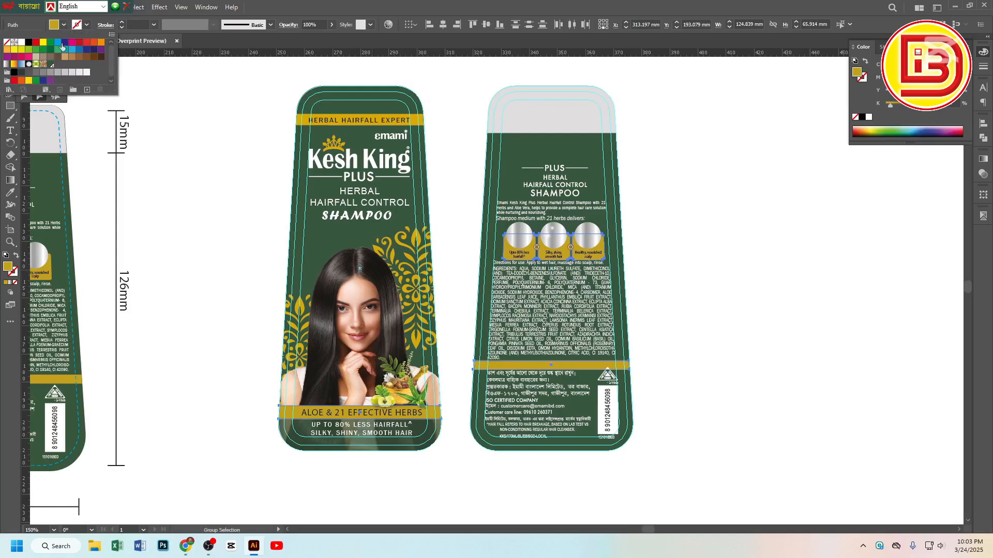
left_click(87, 90)
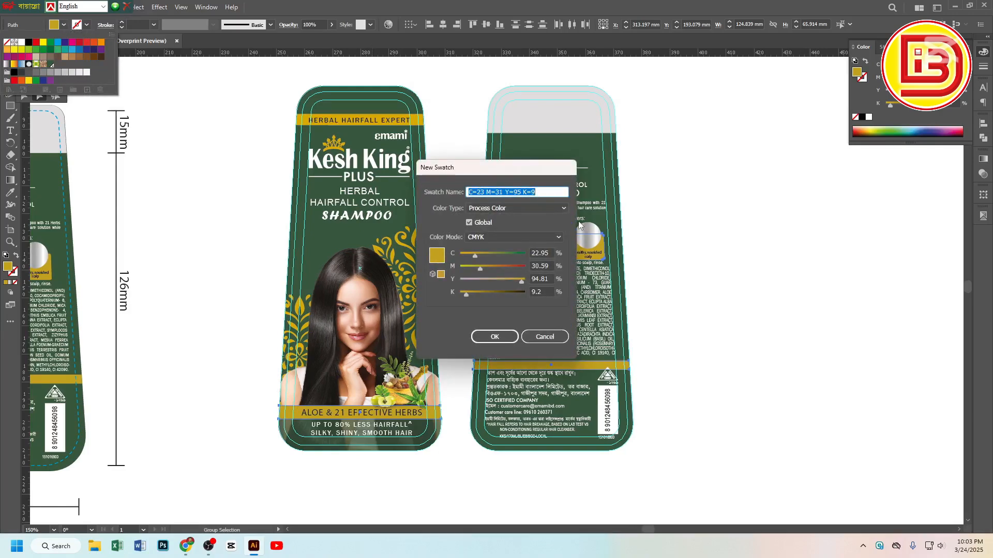
type("Extra-Orange")
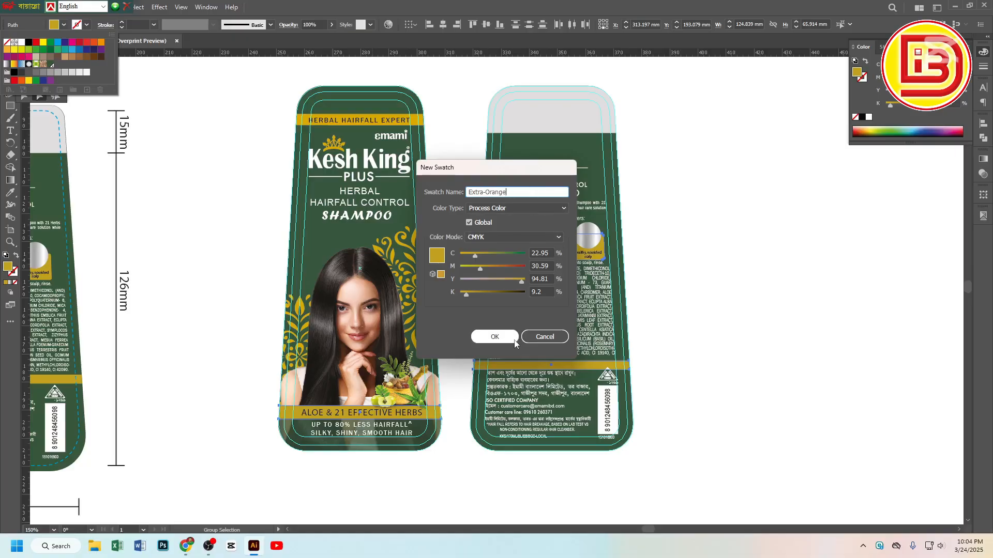
left_click(505, 208)
left_click(493, 231)
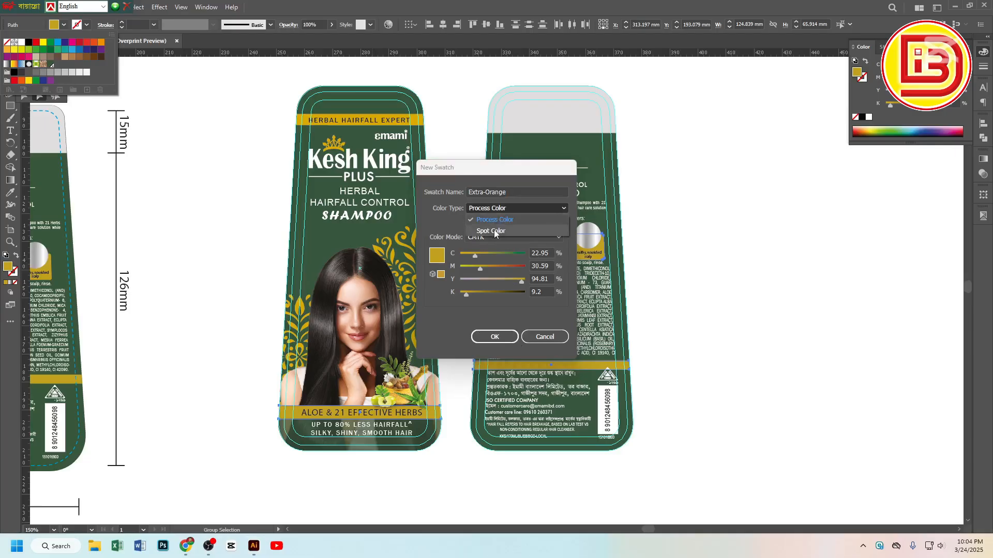
left_click(512, 335)
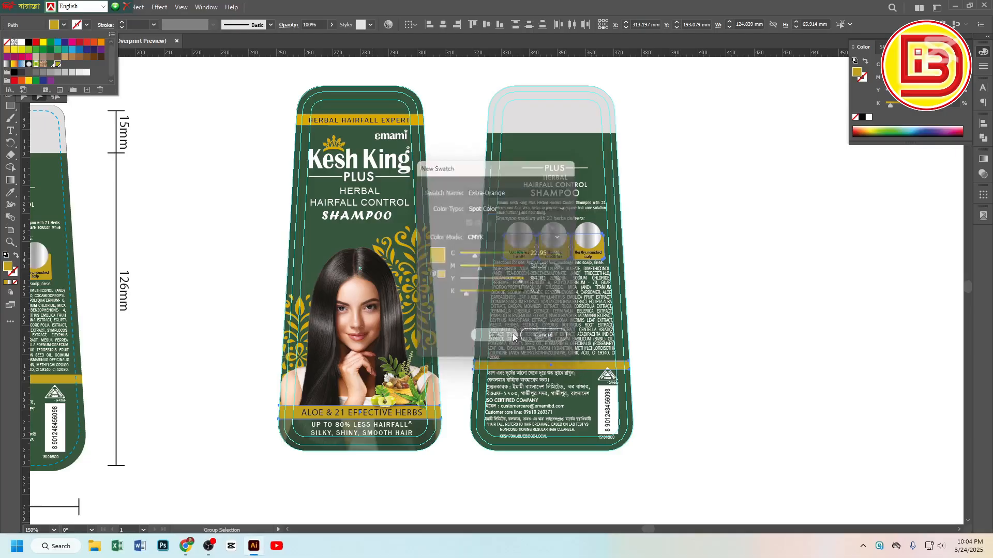
left_click(704, 216)
Toggle the Extra-Orange plate off and on in the separations preview to check what it prints, and deselect the gold shapes
left_click(983, 217)
left_click(983, 218)
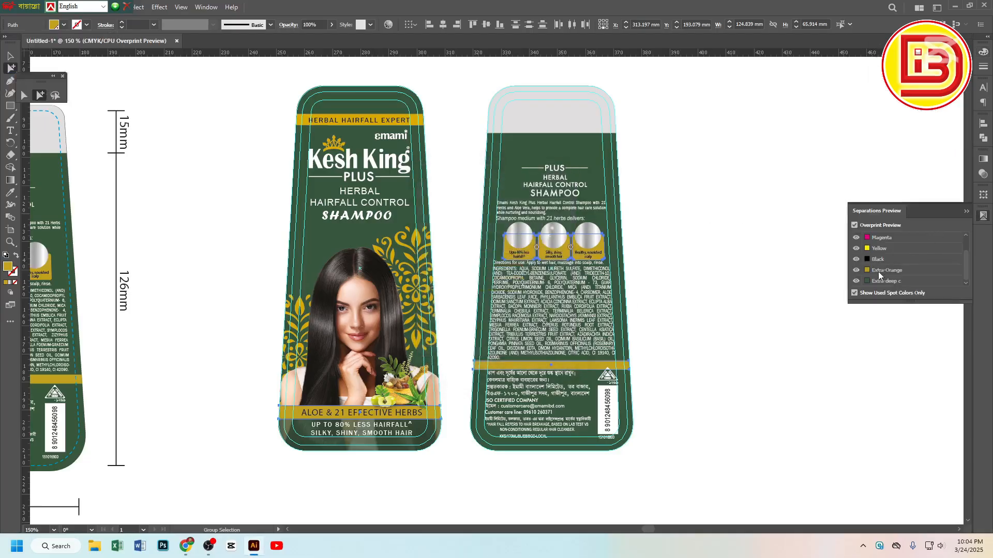
left_click(856, 270)
left_click(856, 270)
left_click(856, 271)
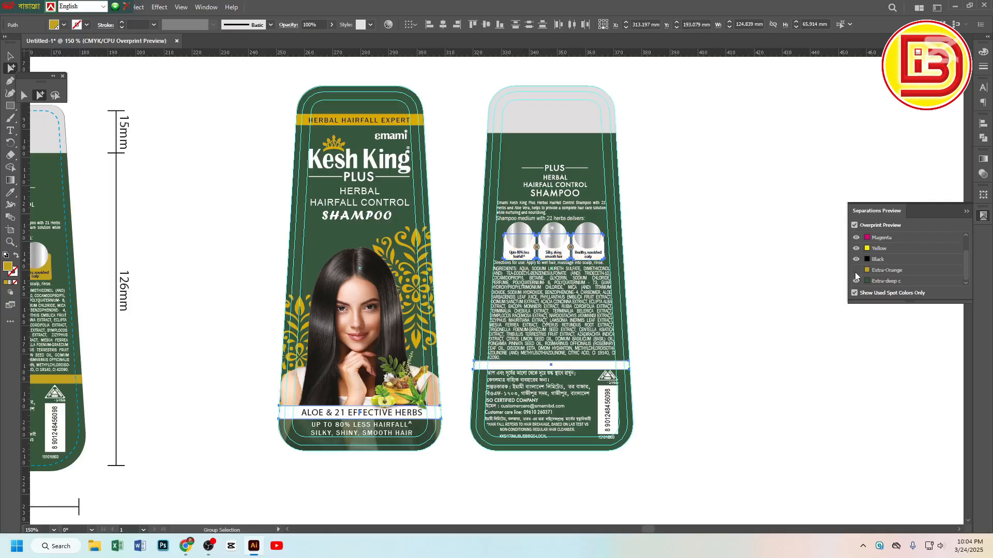
left_click(856, 270)
left_click(753, 187)
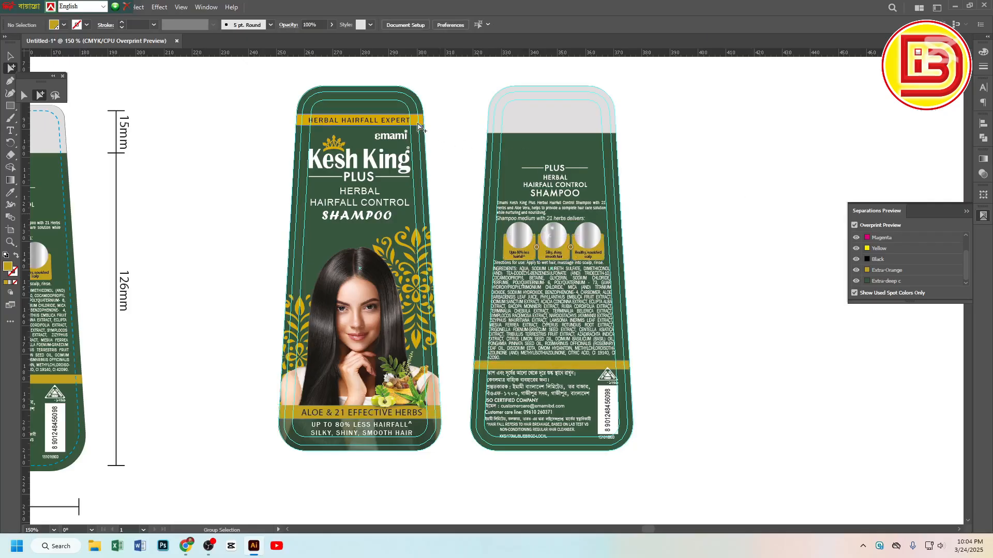
Inspect the fill colour of the front label's upper gold bar and compare it with the gold bars on the dimensioned front label
left_click(419, 126)
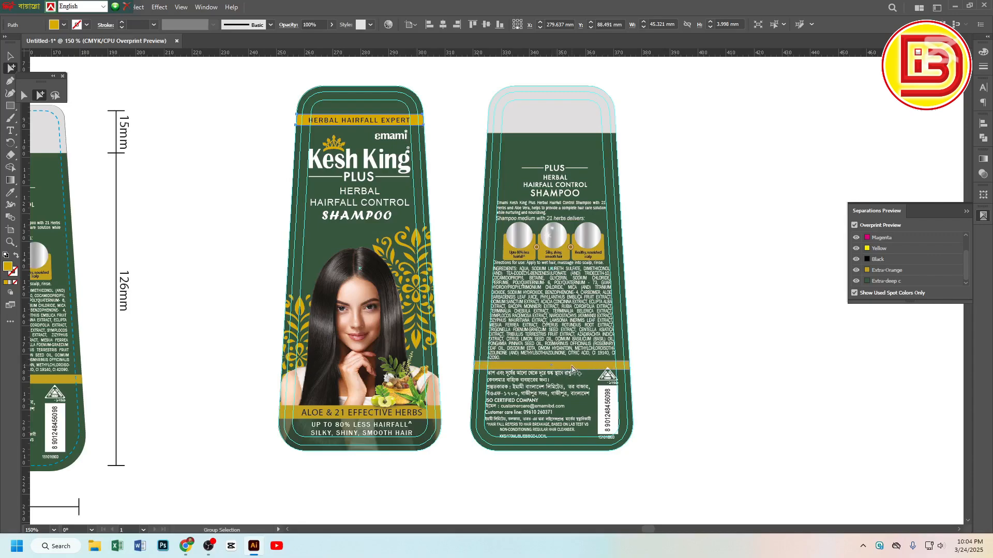
scroll(533, 305, "left", 3)
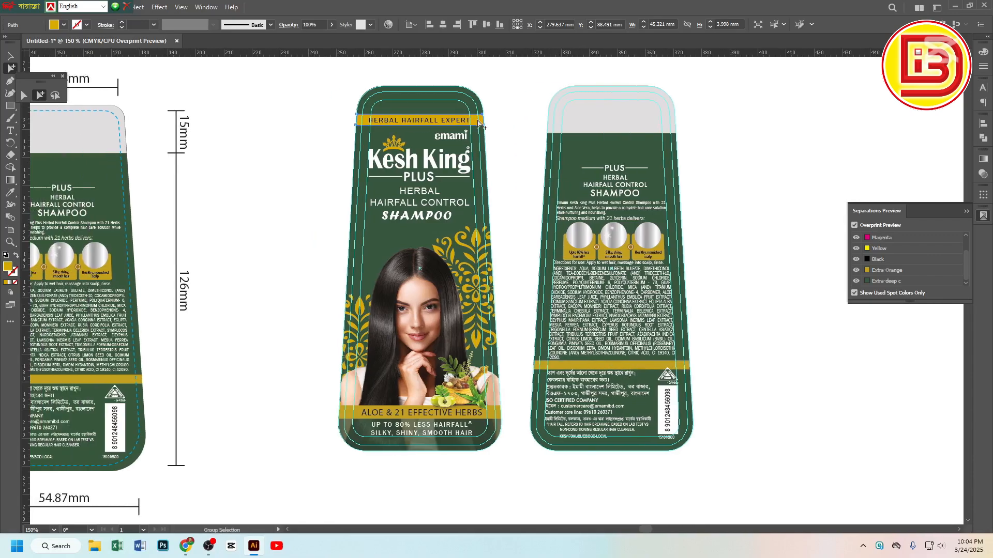
left_click(982, 53)
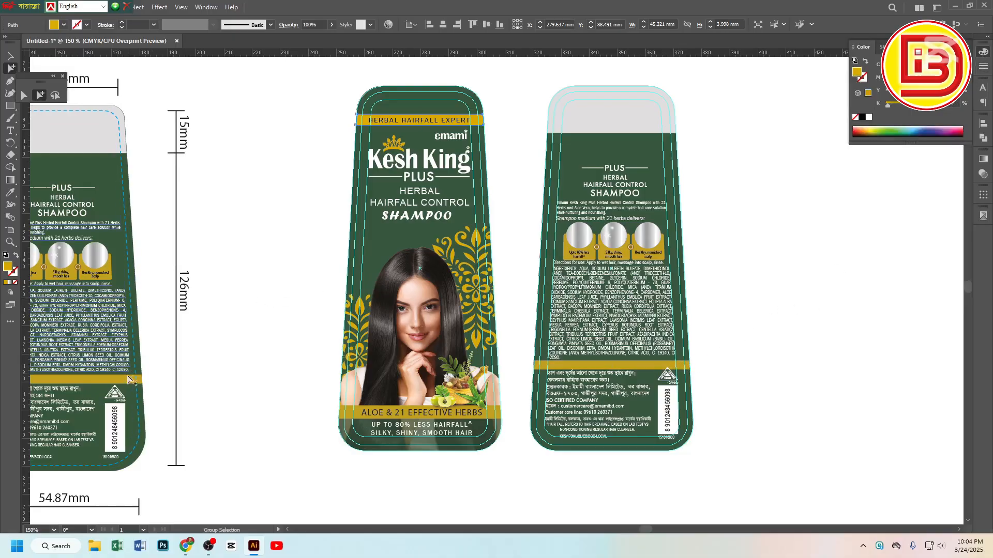
key("space")
left_click_drag(225, 352, 574, 317)
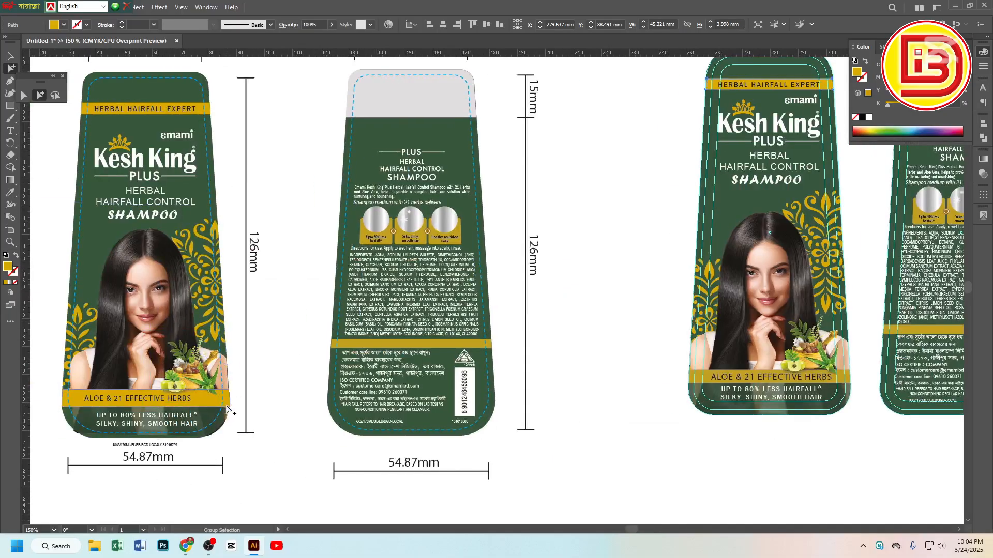
left_click(266, 373)
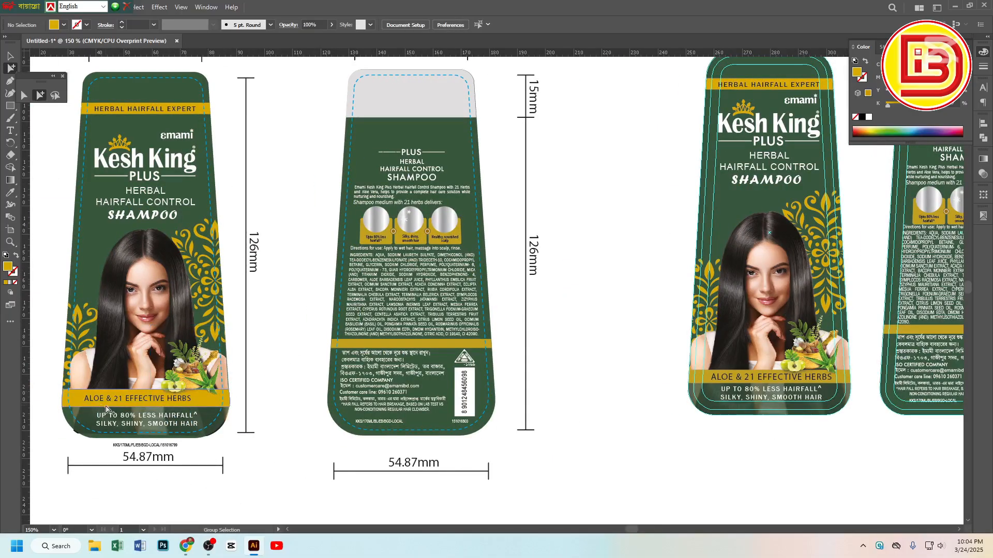
left_click(74, 398)
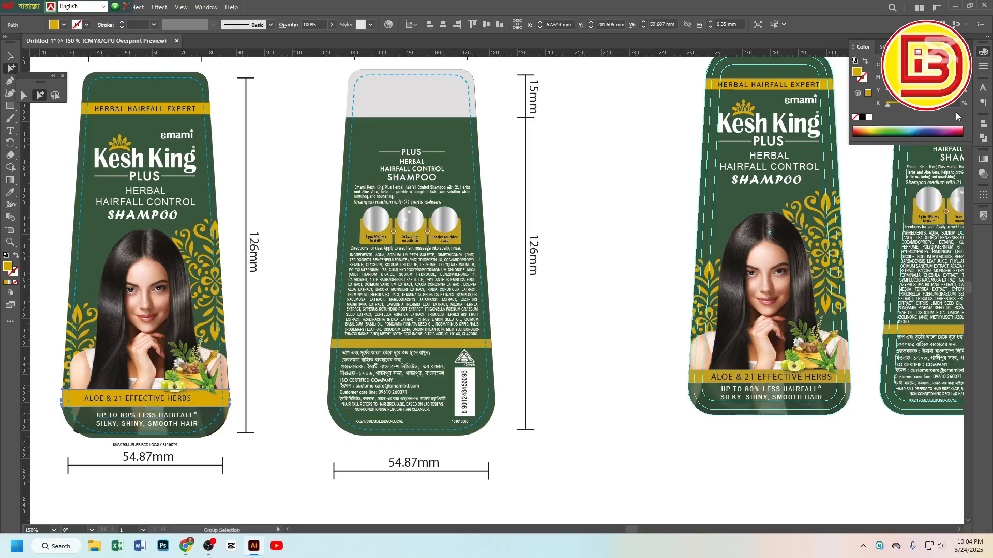
left_click(209, 110)
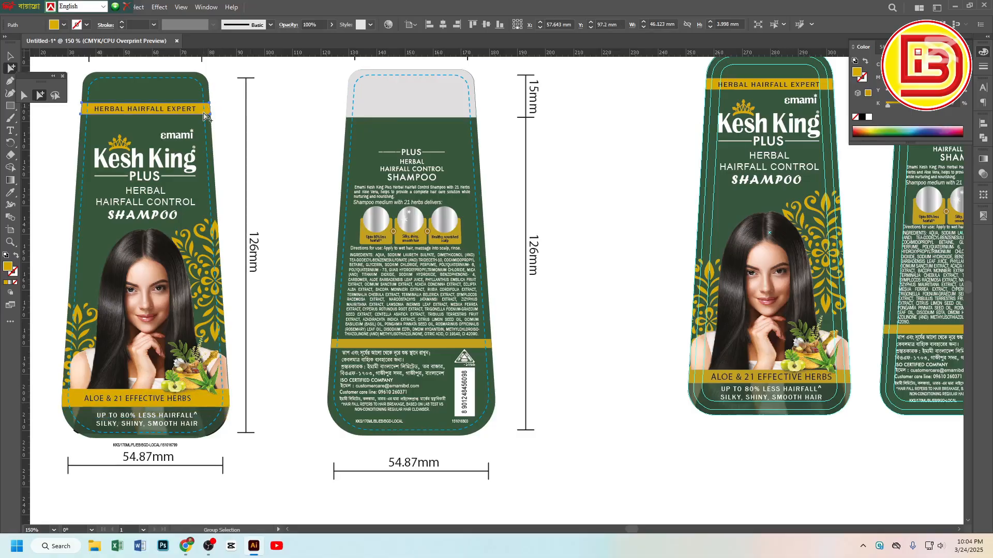
left_click(261, 114)
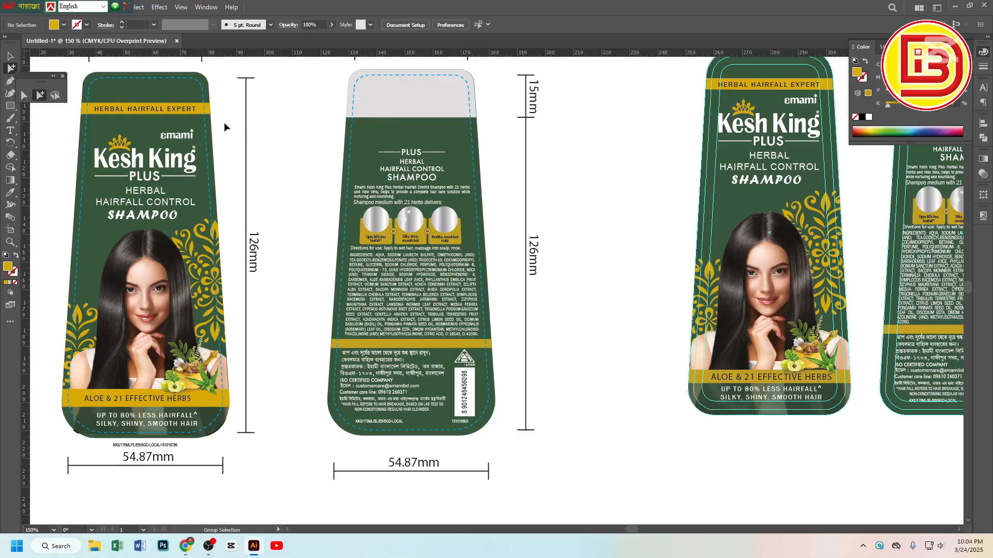
Recolour the guide-lined front label's upper bar with the Extra-Orange fill sampled from the back label's gold band, undo the stray white sample, and deselect
left_click(194, 110)
left_click_drag(640, 145, 381, 142)
left_click_drag(489, 72, 708, 226)
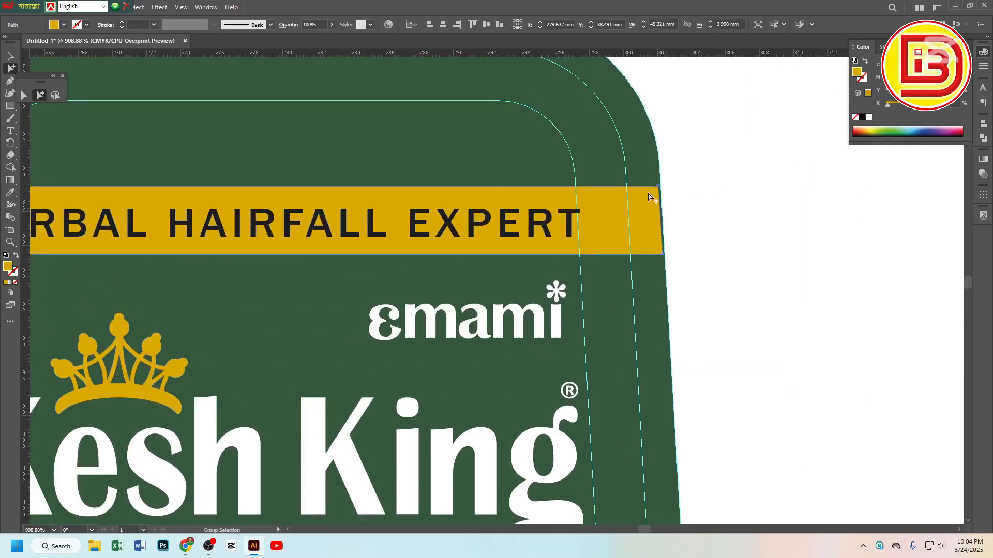
left_click(436, 280, "ctrl+alt")
left_click(436, 280, "ctrl+alt")
left_click(438, 281, "ctrl+alt")
left_click_drag(413, 280, 401, 135)
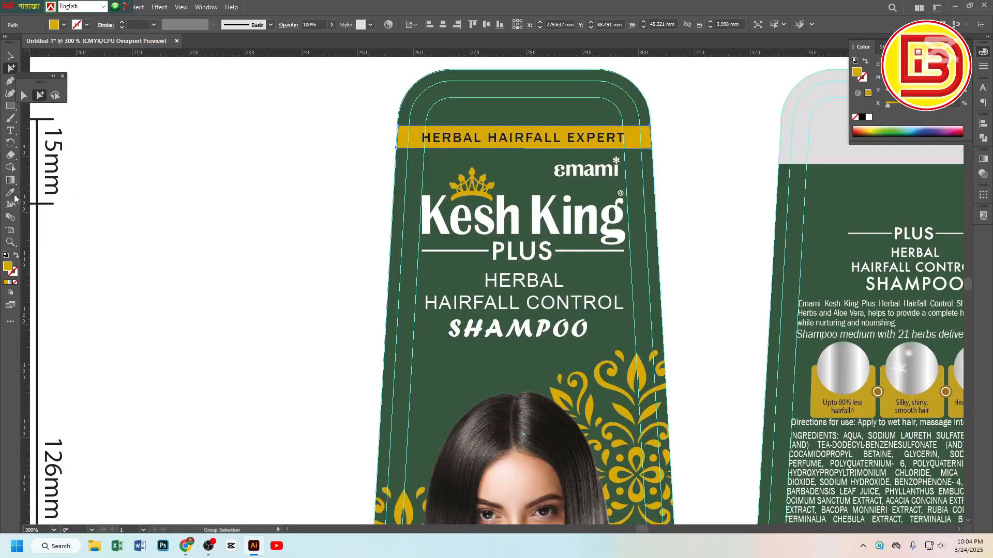
left_click(10, 193)
left_click_drag(535, 344, 518, 119)
left_click_drag(591, 370, 584, 251)
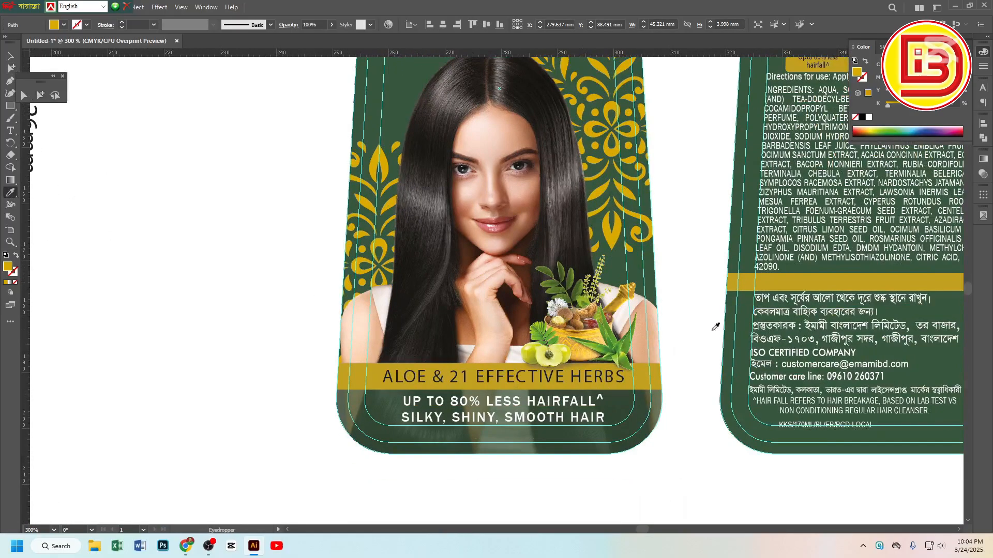
left_click(745, 285)
key("ctrl+minus")
key("ctrl+minus")
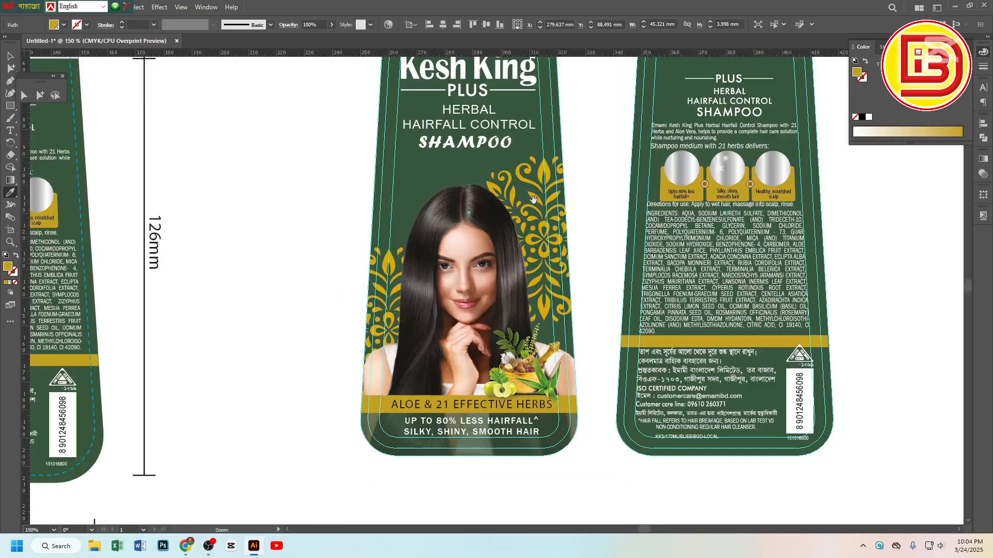
left_click(207, 91)
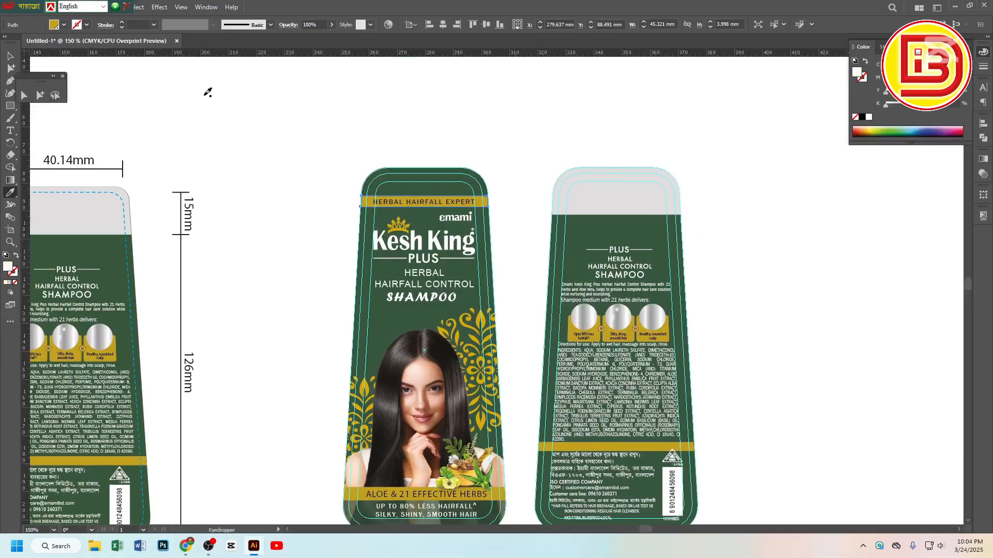
key("ctrl+z")
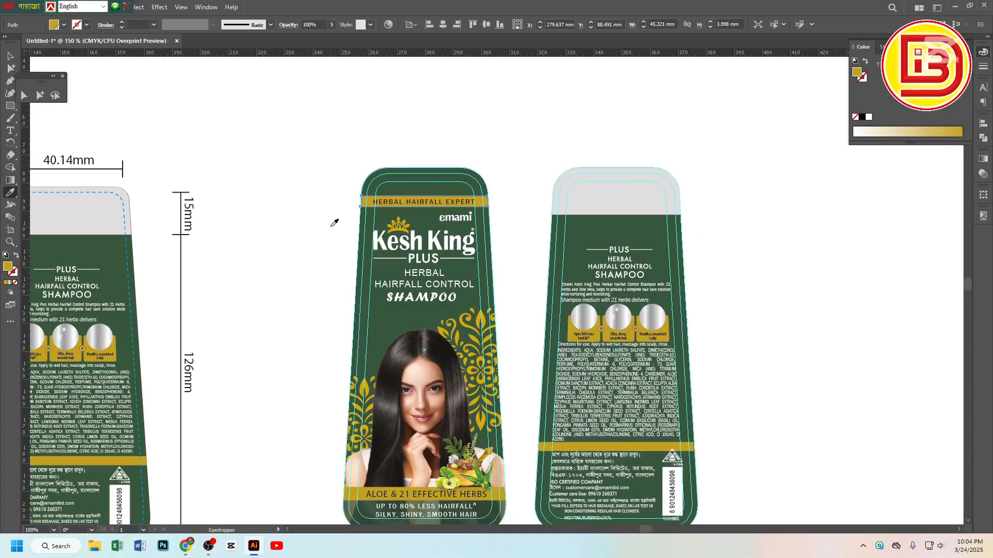
left_click(42, 96)
left_click(164, 92)
Select the whole floral ornament beside the model's hair on the front label's right side and apply the upper bar's Extra-Orange fill
left_click_drag(485, 265, 477, 188)
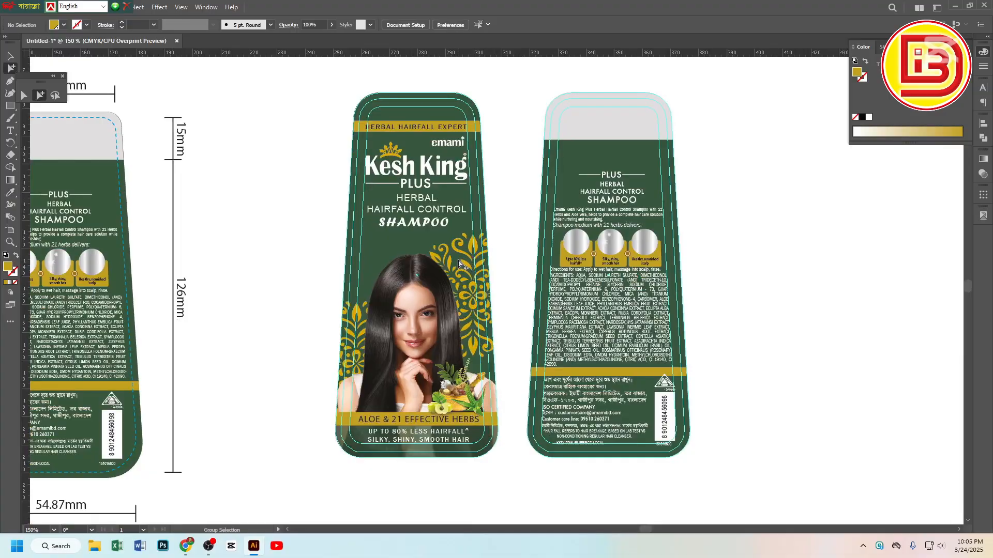
double_click(457, 253)
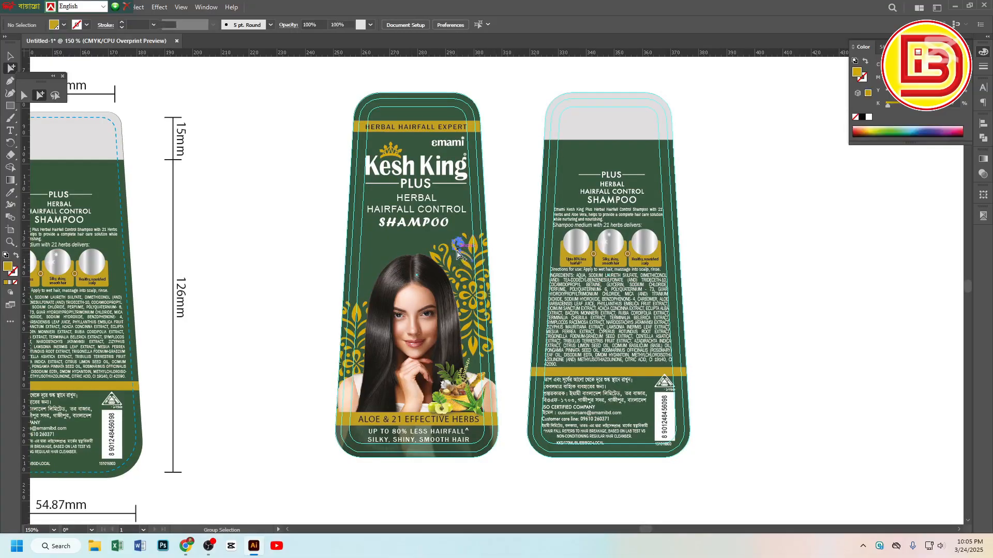
left_click(11, 192)
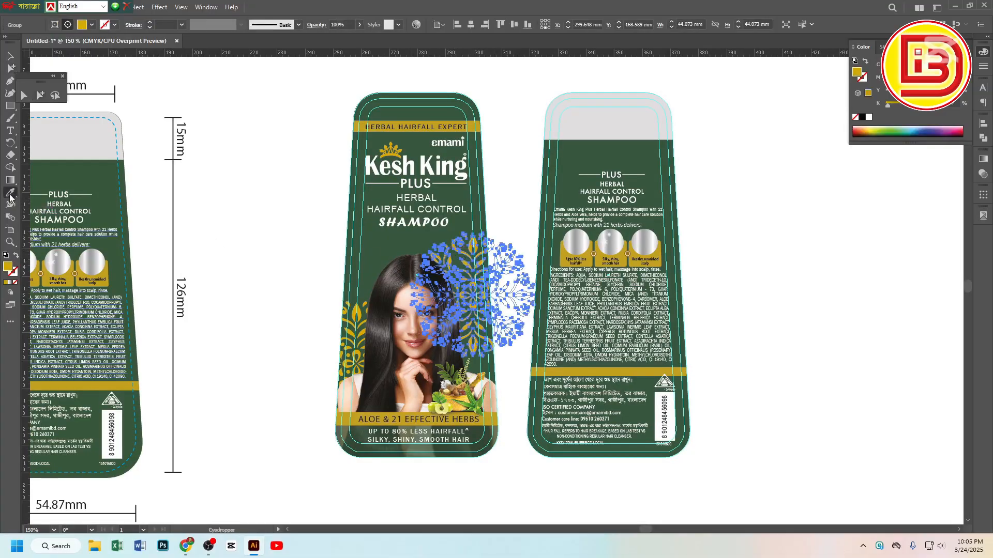
left_click(479, 125)
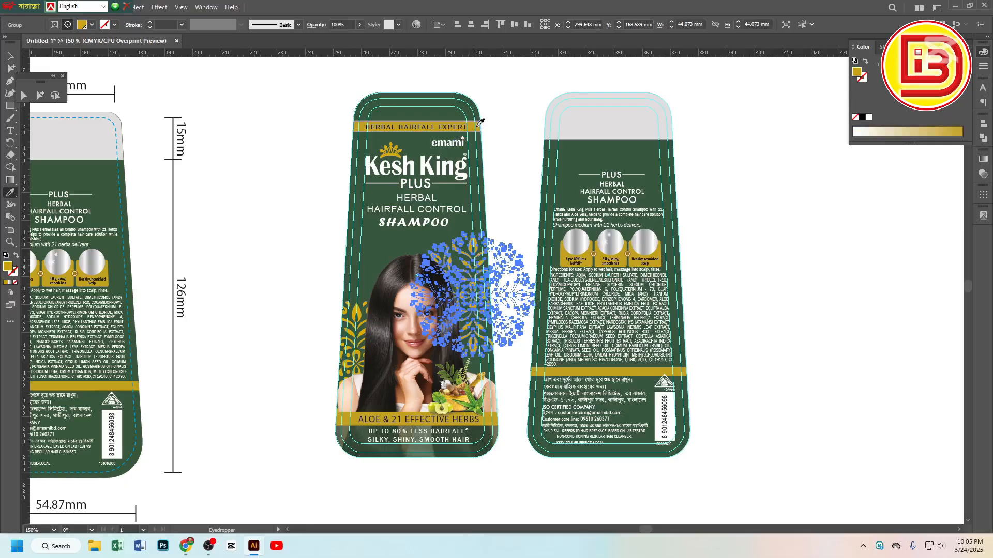
Apply the upper bar's Extra-Orange fill to the entire floral ornament on the front label's left side and deselect it
left_click(40, 95)
left_click(353, 315)
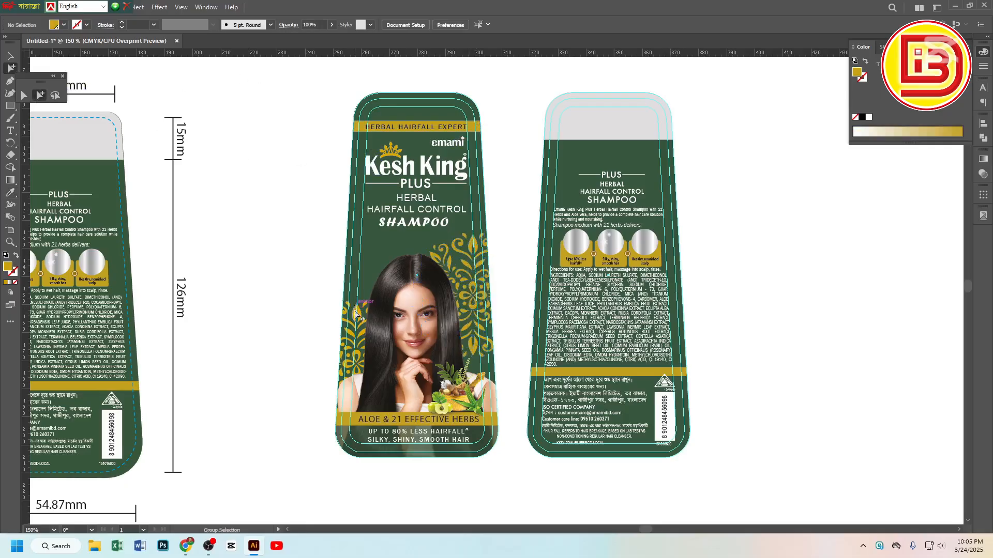
left_click(353, 316)
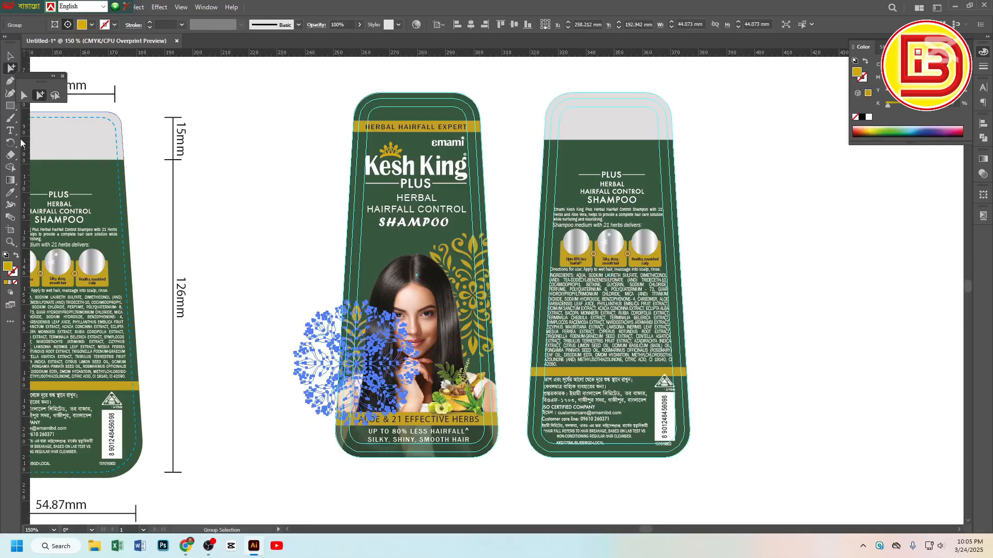
left_click(11, 193)
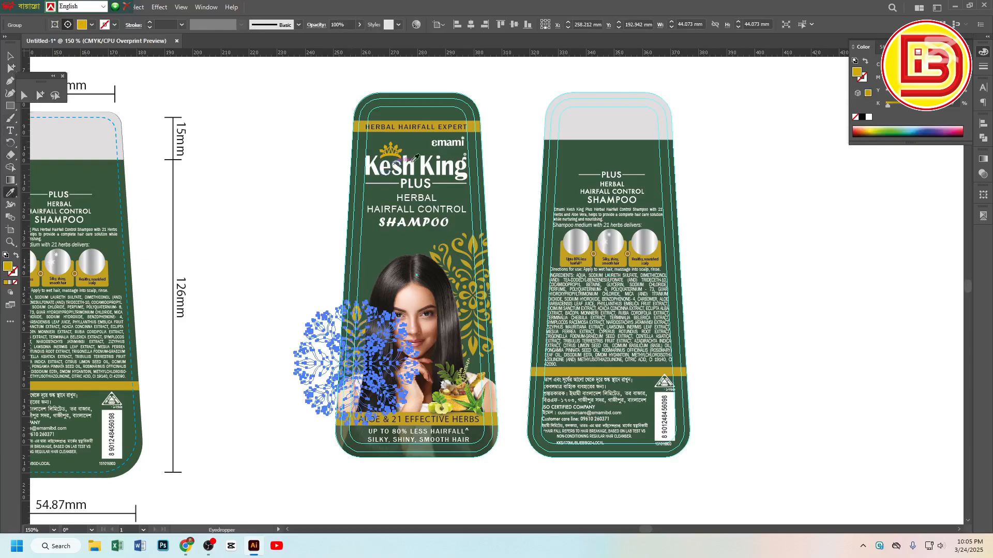
left_click(479, 125)
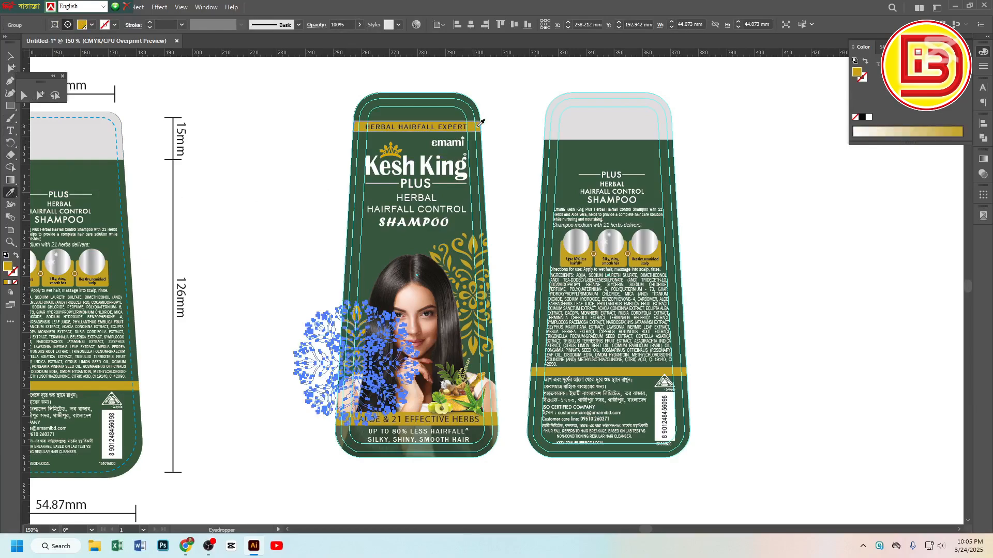
left_click(40, 95)
left_click(178, 93)
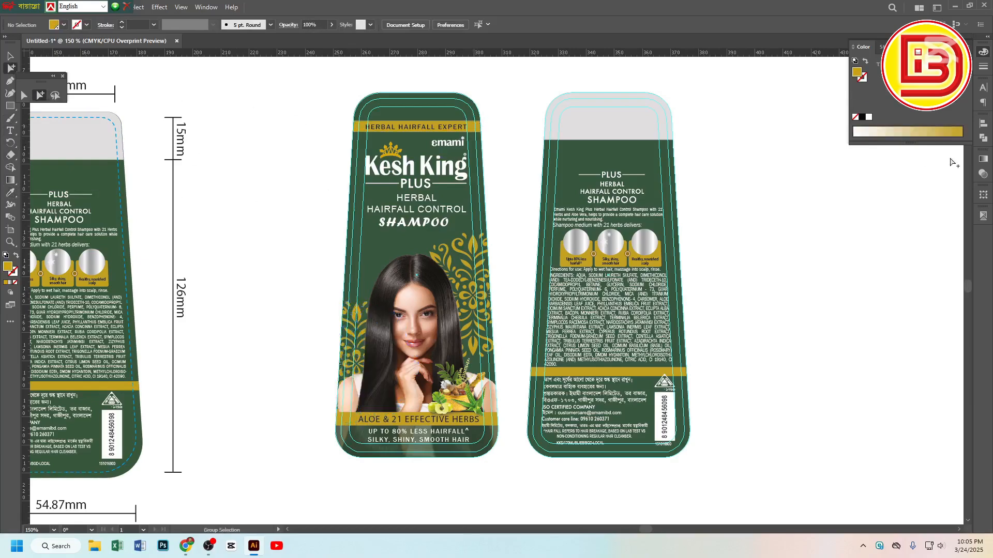
Toggle the Extra-Orange plate in the separations preview to check the front label's bars and floral ornaments
left_click(983, 216)
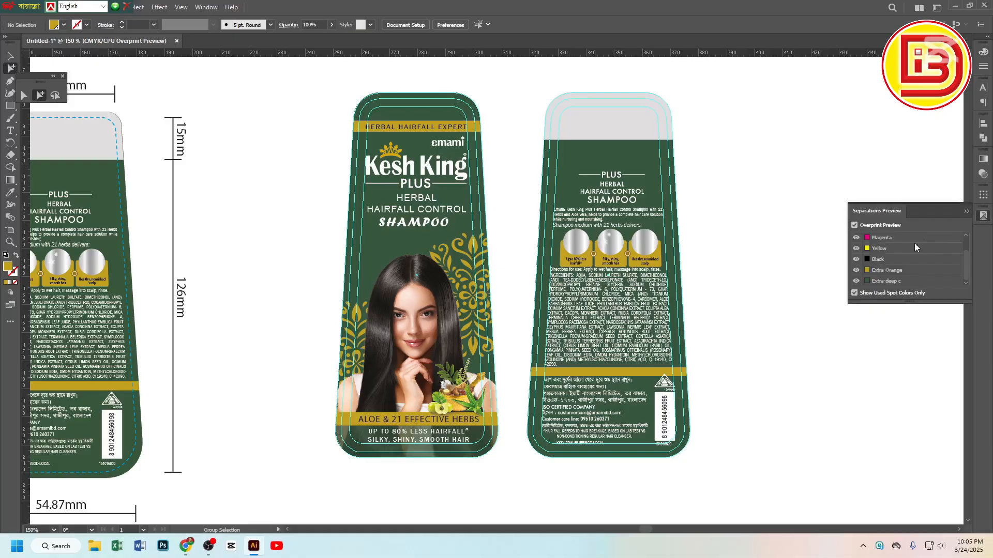
left_click(856, 270)
left_click(856, 270)
left_click(856, 269)
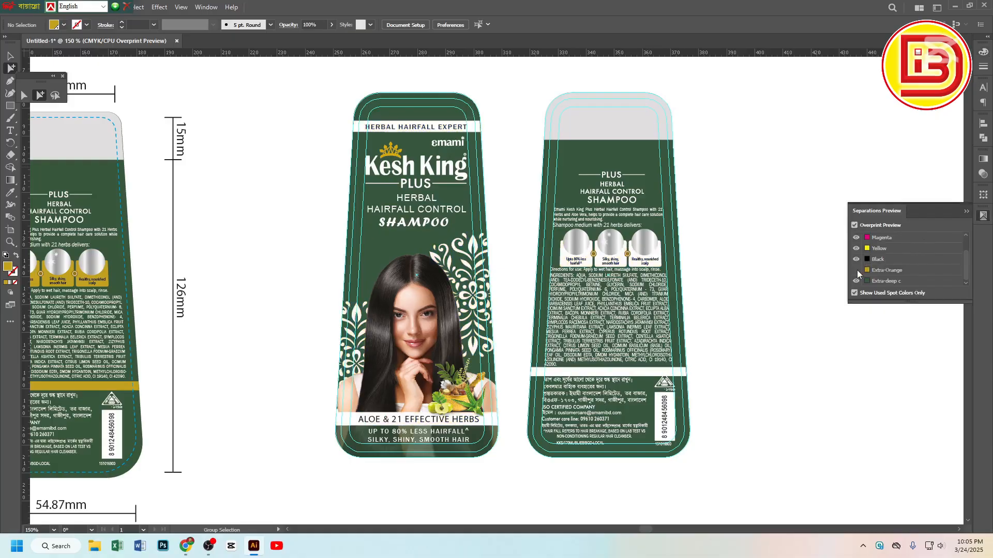
left_click(856, 270)
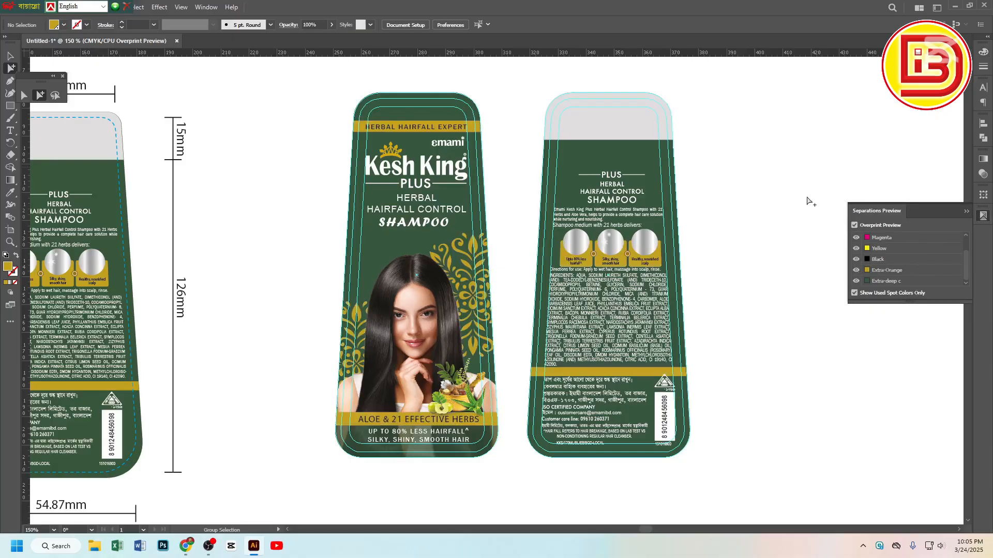
Give the crown above the Kesh King logo the upper bar's Extra-Orange fill and deselect it
left_click(397, 159)
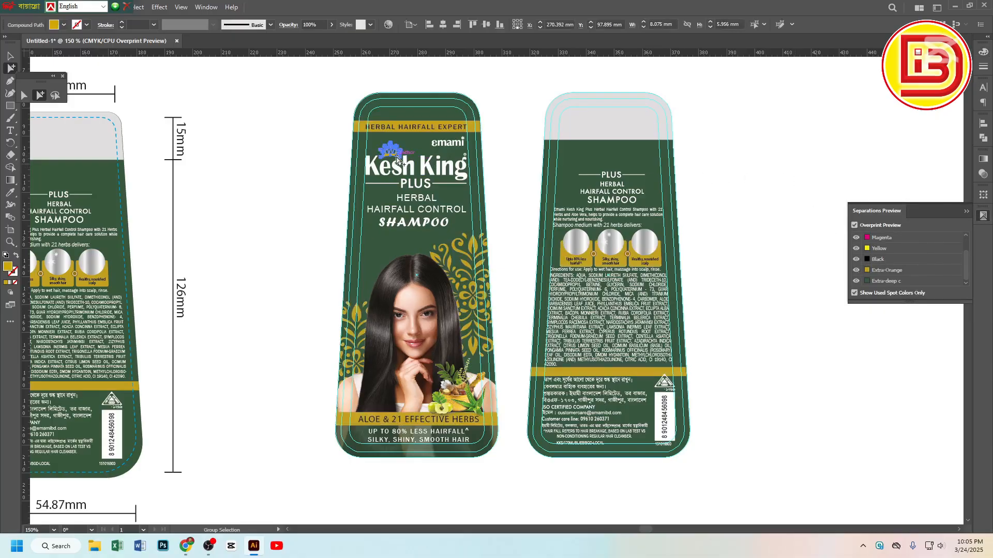
left_click(11, 194)
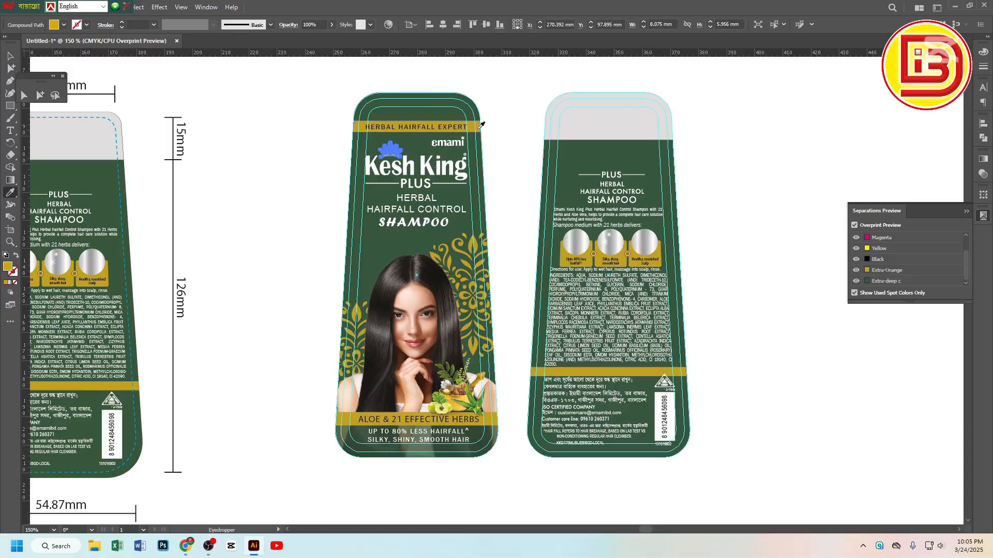
left_click(39, 95)
left_click(273, 113)
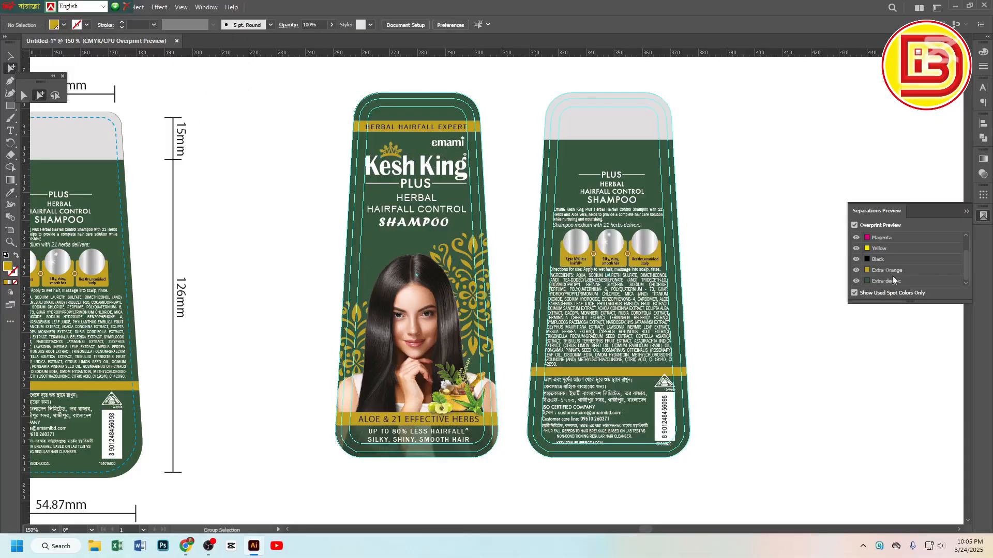
Hide the Extra-Orange plate to check the crown and the back label's three benefit boxes up close, then show the plate again
left_click(856, 270)
left_click(857, 271)
left_click(856, 270)
left_click_drag(570, 238, 661, 276)
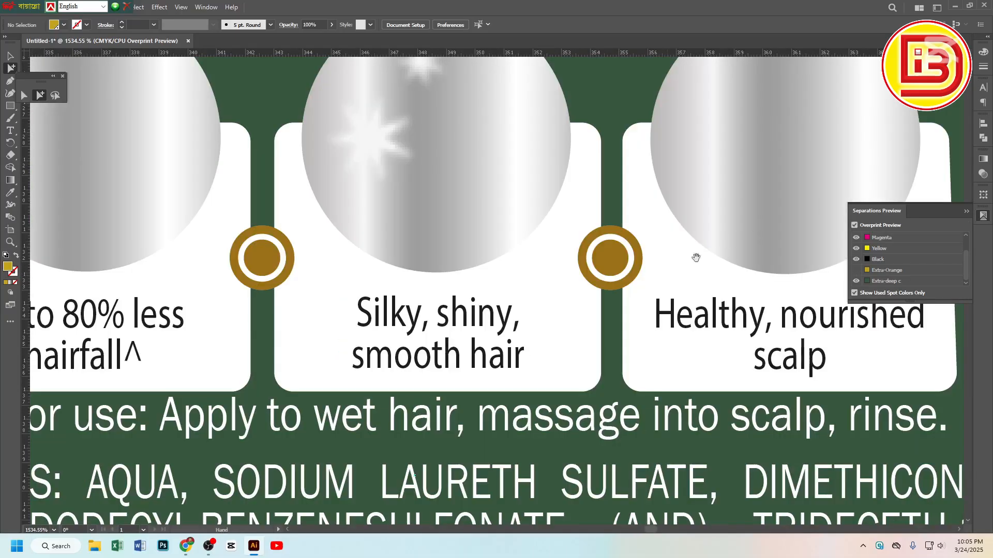
left_click(856, 270)
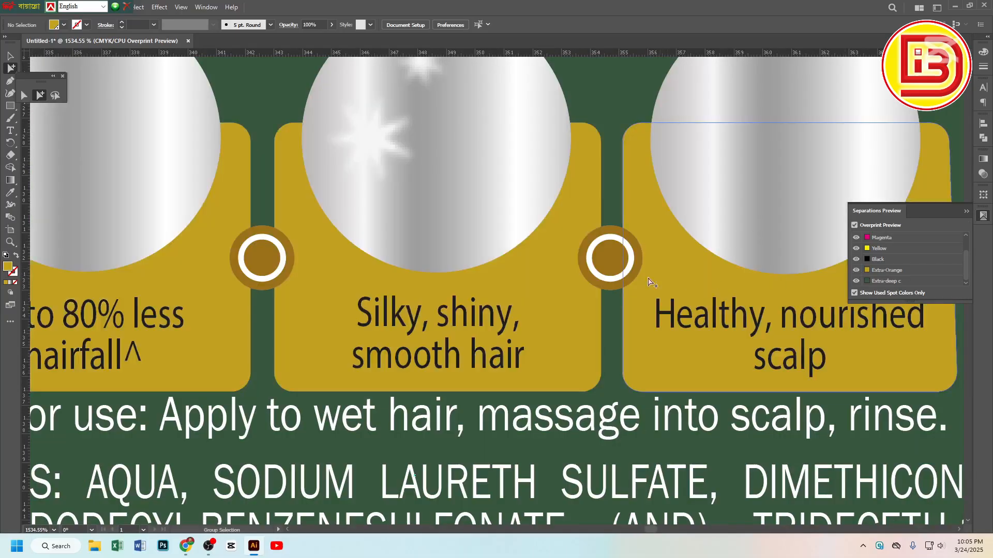
Select the brown dot between the back label's second and third benefit boxes and examine its fill colour
left_click(612, 261)
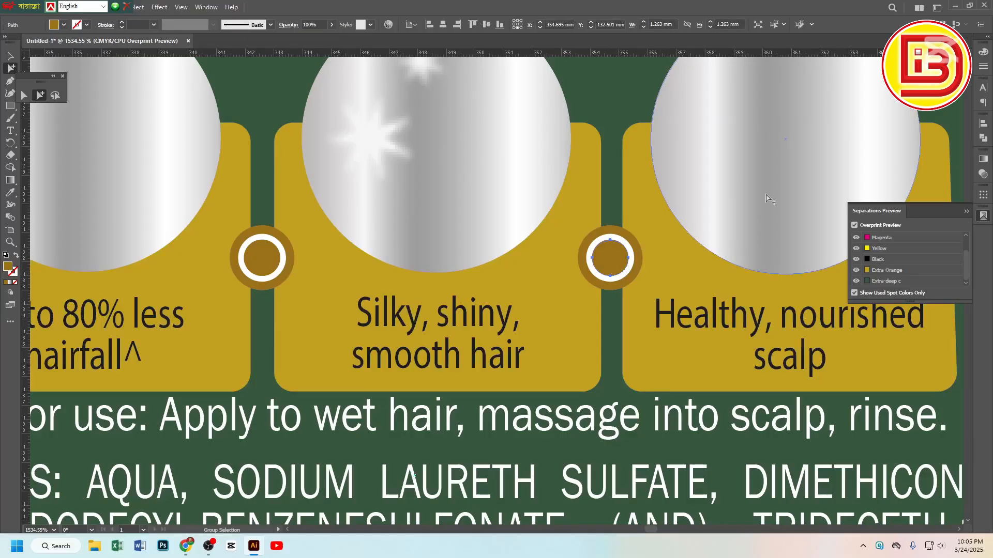
left_click(982, 56)
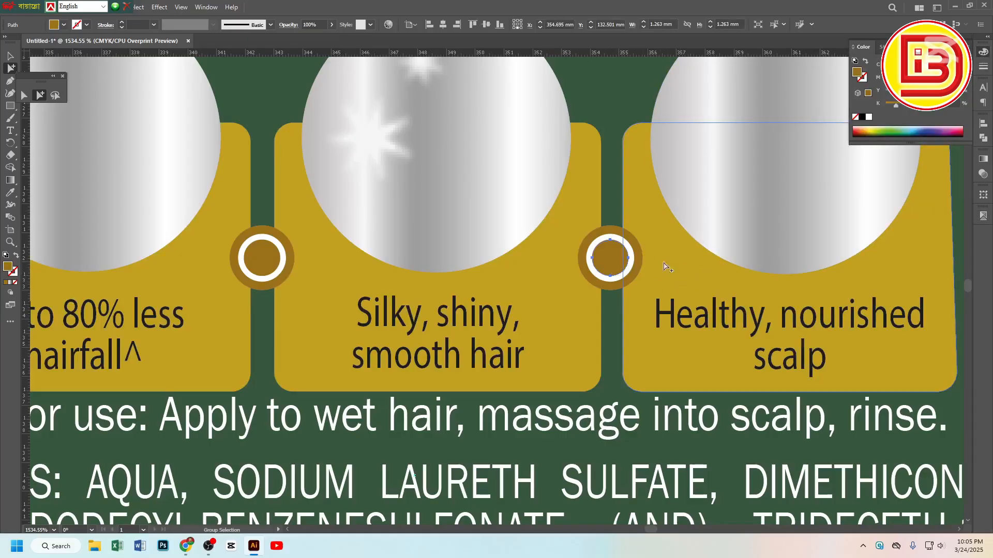
key("ctrl+alt+space")
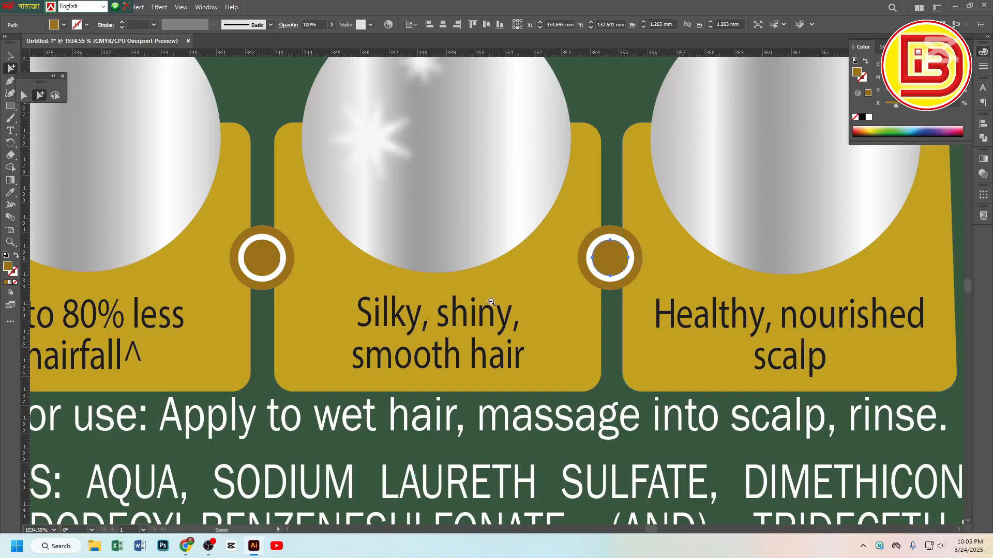
left_click(491, 302)
left_click(491, 302)
left_click(491, 302)
left_click(491, 302)
left_click(492, 300)
left_click(493, 297)
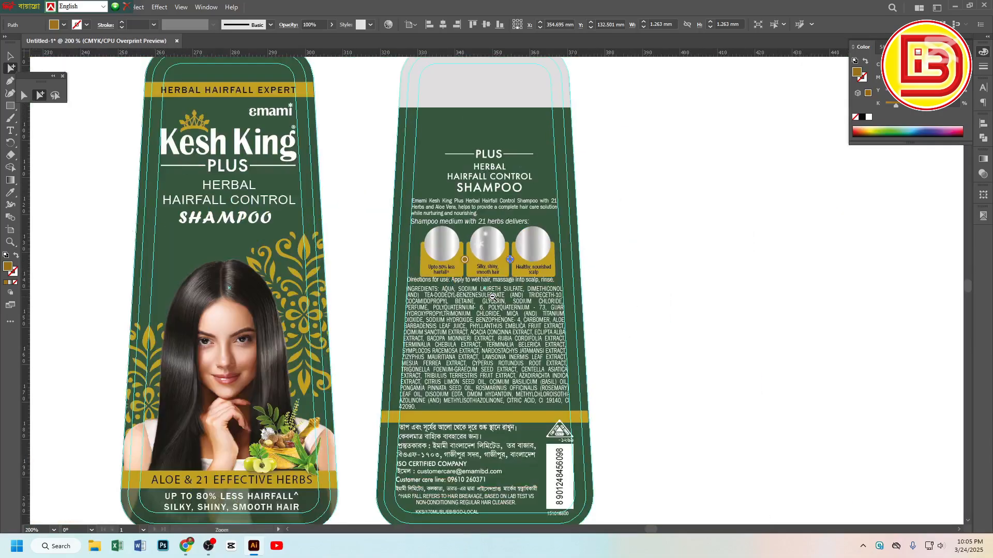
Hide the Extra-Orange and Extra-deep c plates to check what remains on both labels, then show both plates again
left_click(493, 298)
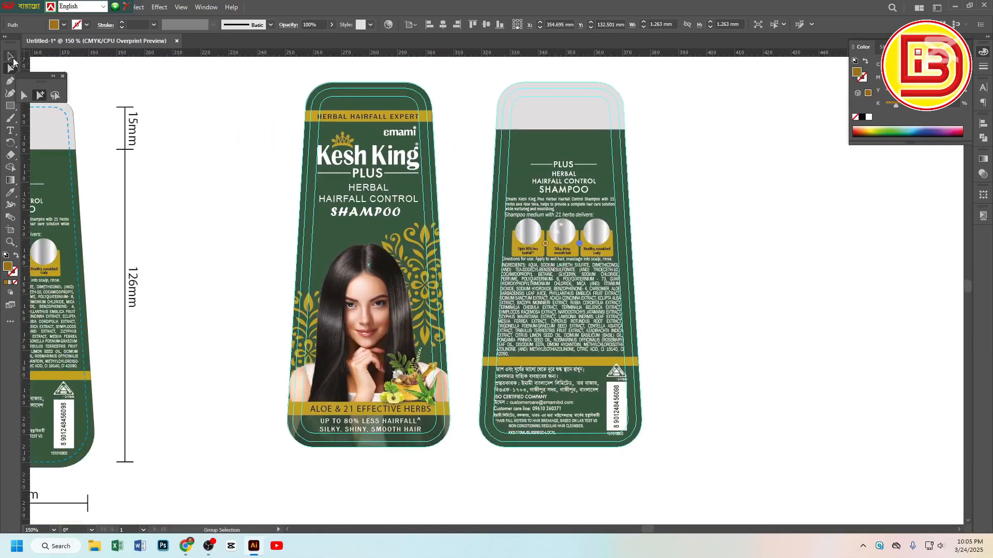
left_click(11, 55)
left_click(146, 82)
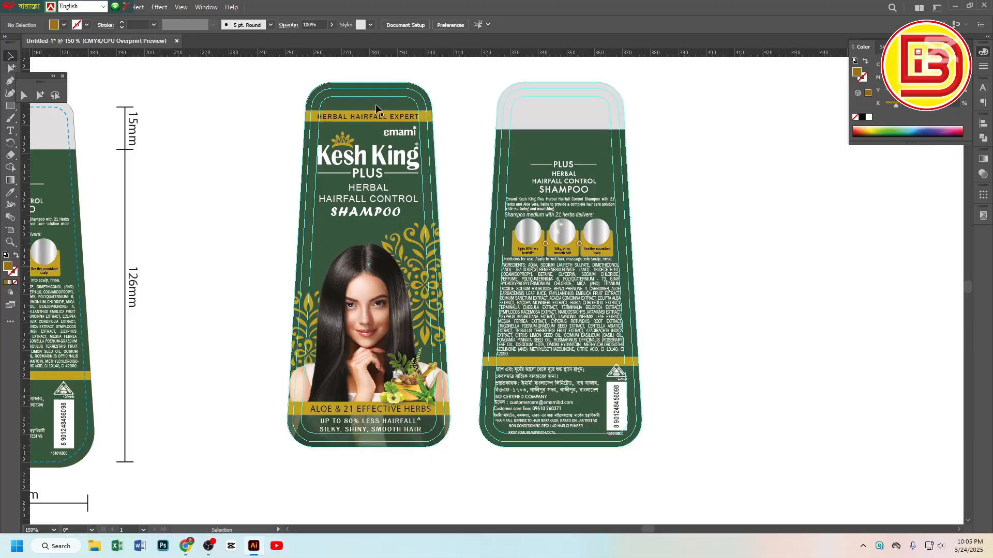
left_click(983, 216)
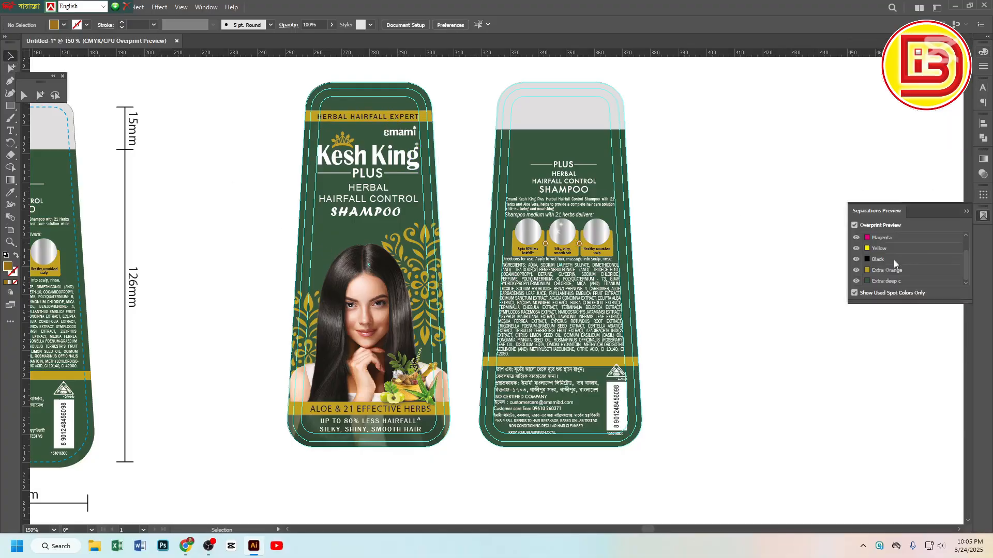
left_click(856, 270)
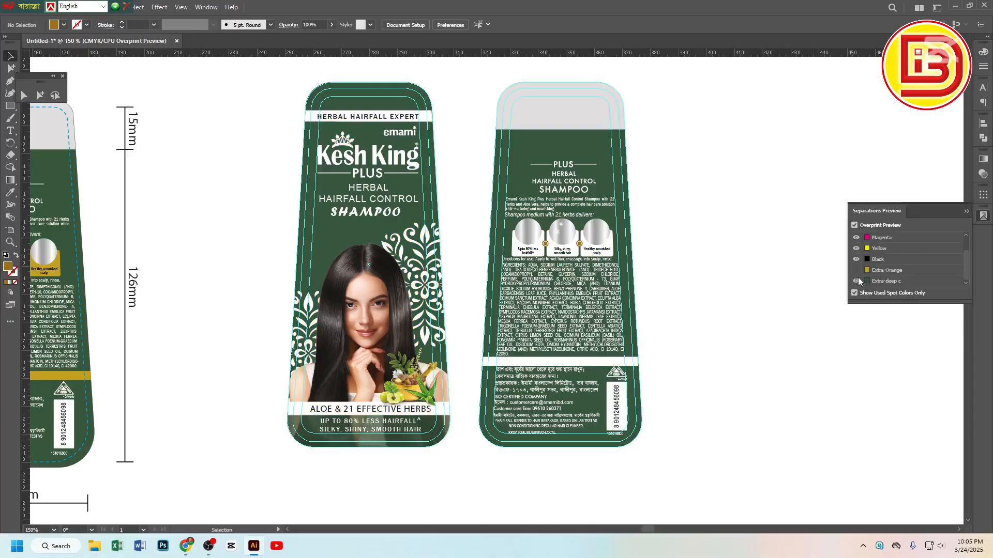
left_click(857, 281)
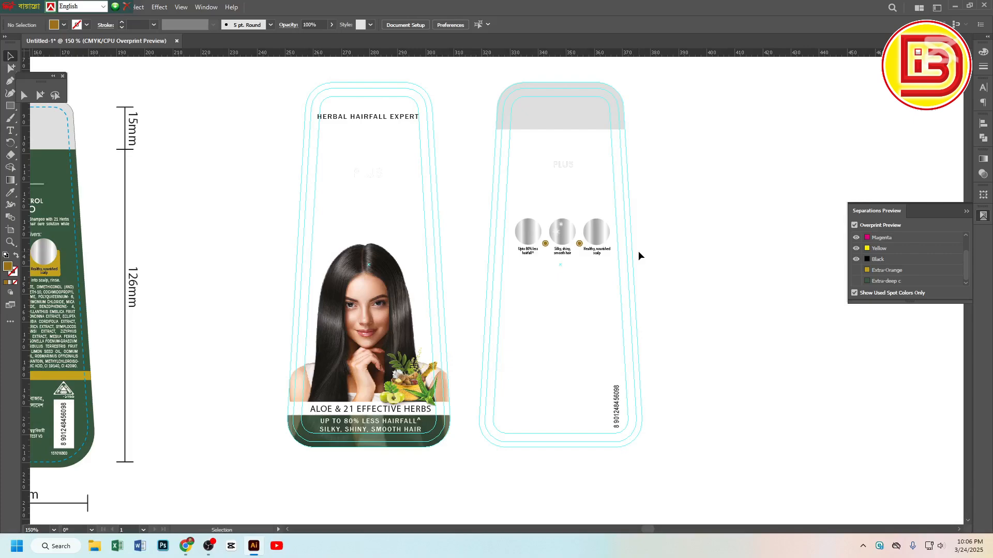
left_click(857, 271)
left_click(857, 282)
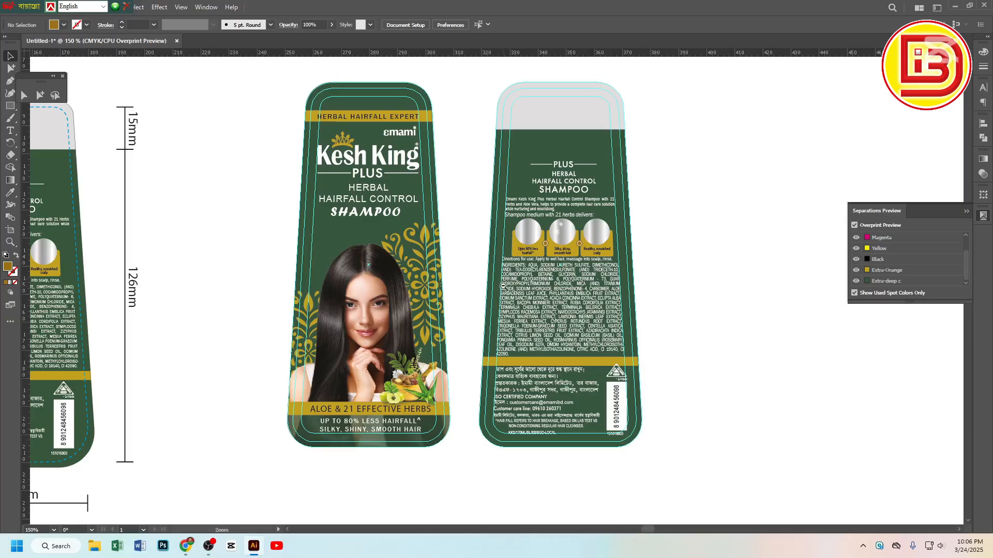
left_click(504, 287, "ctrl+alt")
left_click_drag(615, 220, 691, 211)
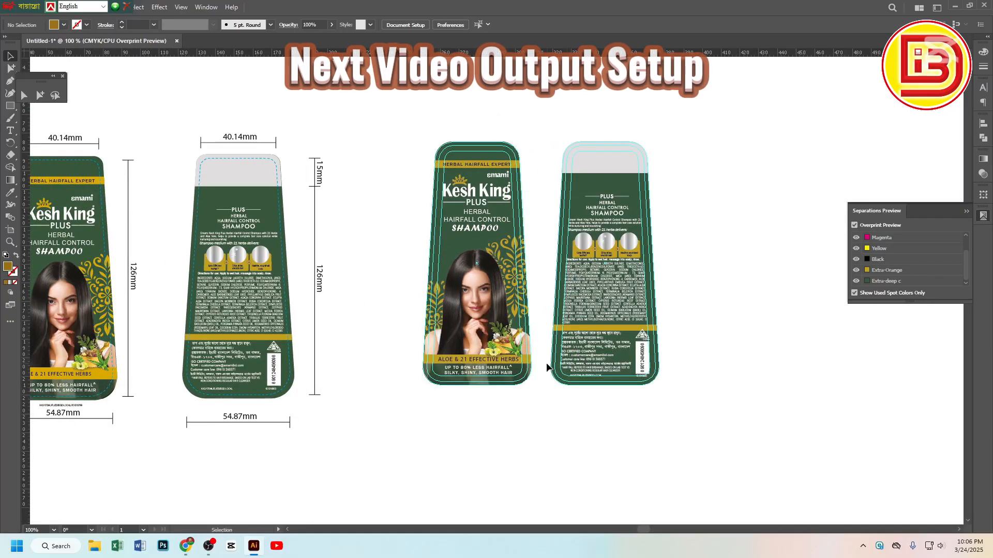
left_click(10, 107)
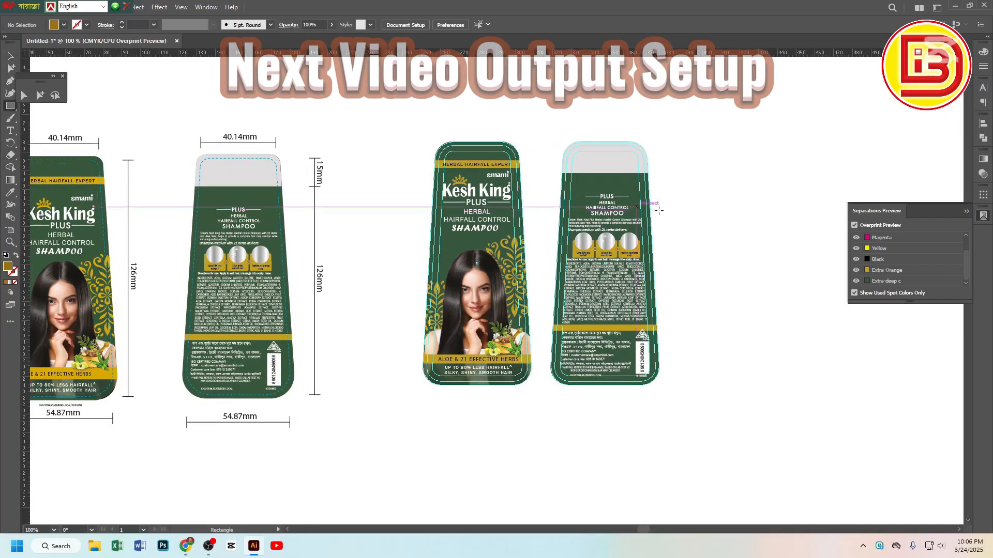
left_click_drag(675, 129, 769, 382)
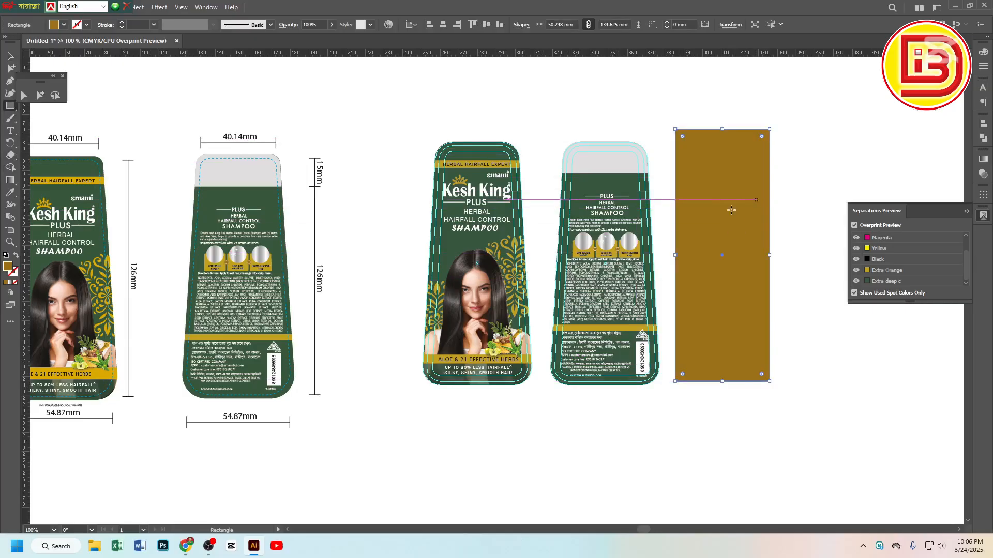
left_click(11, 55)
left_click(712, 89)
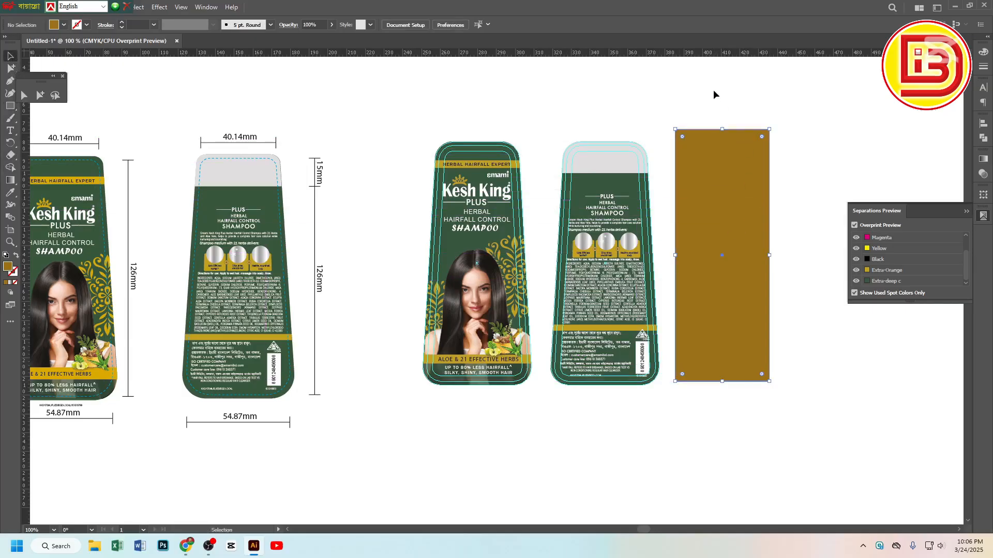
left_click(718, 175)
left_click(671, 95)
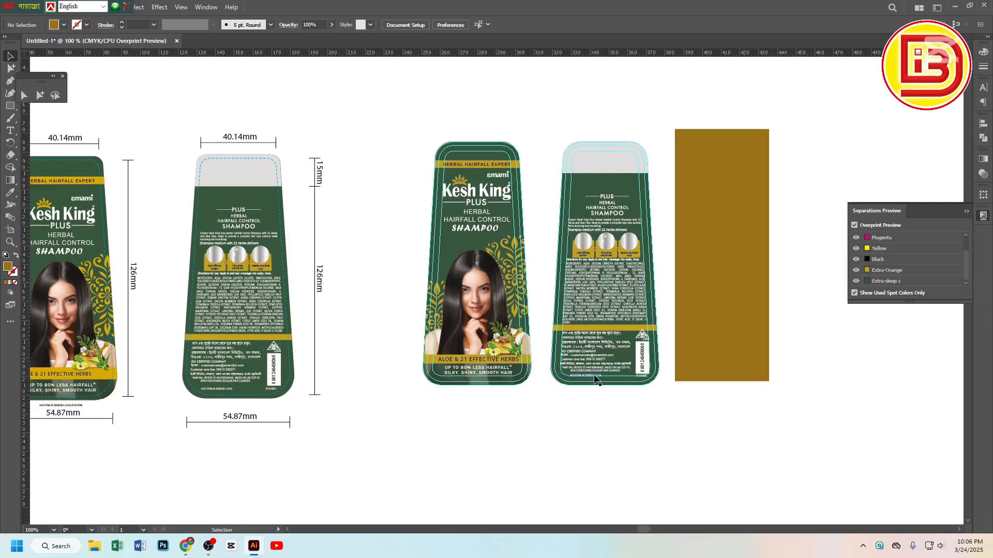
left_click(698, 336)
key("Delete")
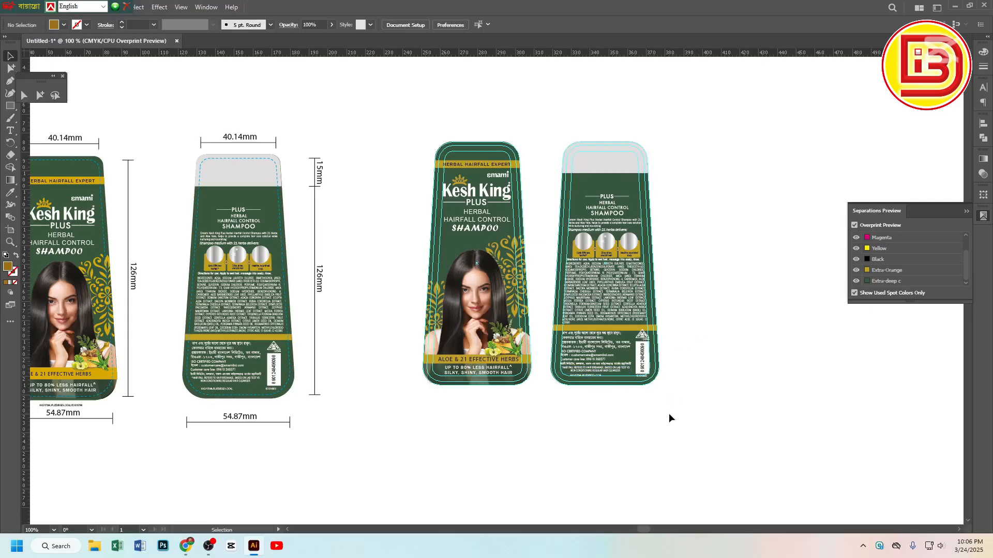
Unlock all locked objects on the front and back labels and clear the selection
left_click_drag(669, 413, 432, 107)
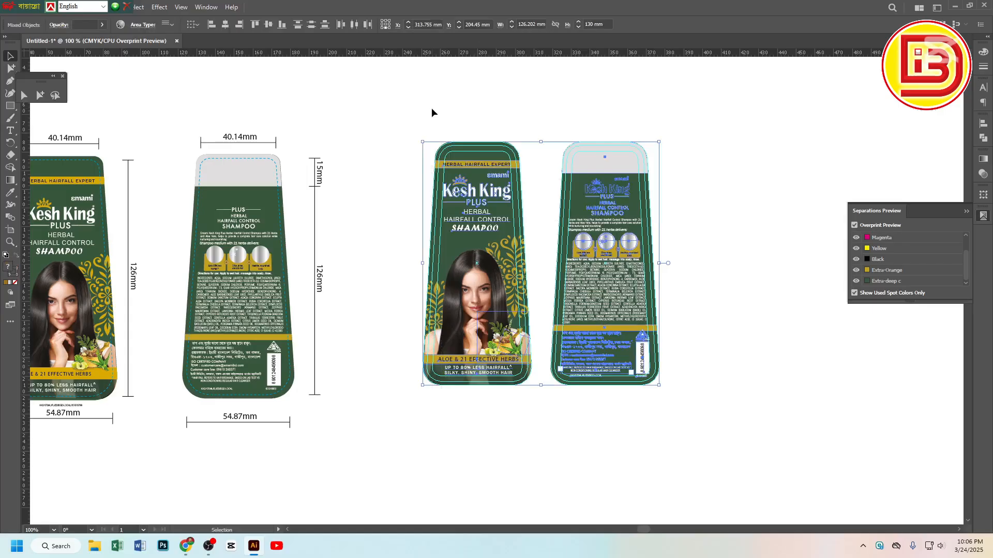
key("ctrl+alt+2")
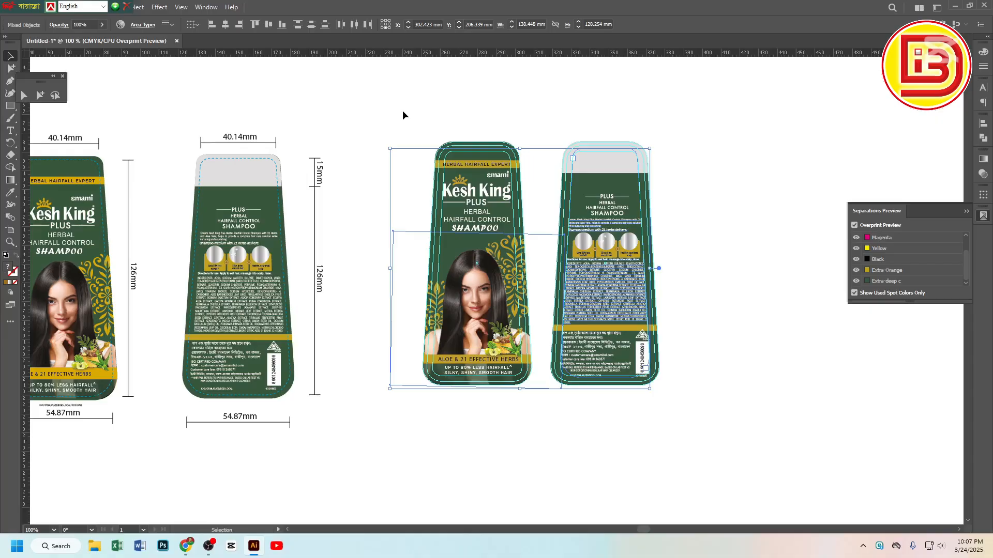
key("z")
left_click_drag(396, 119, 743, 276)
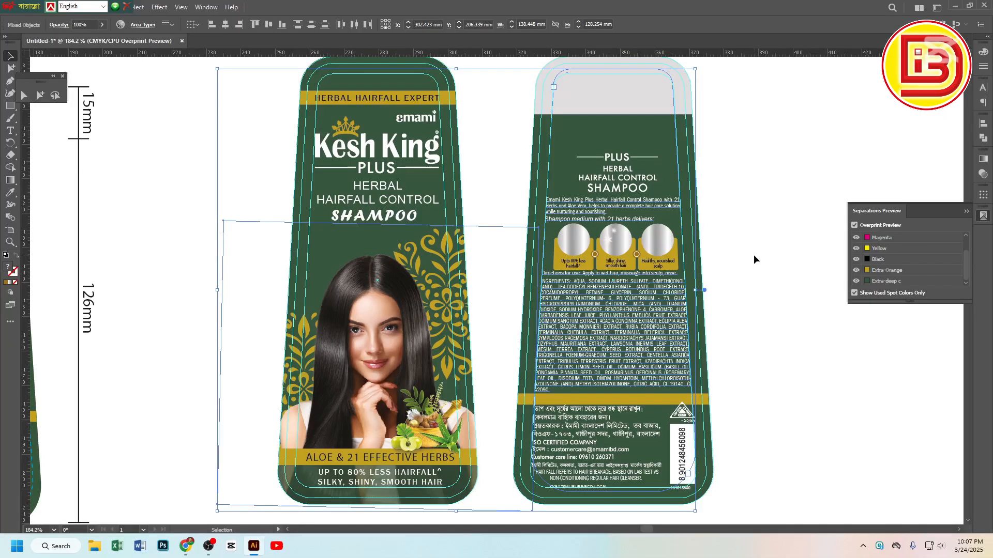
left_click(754, 257)
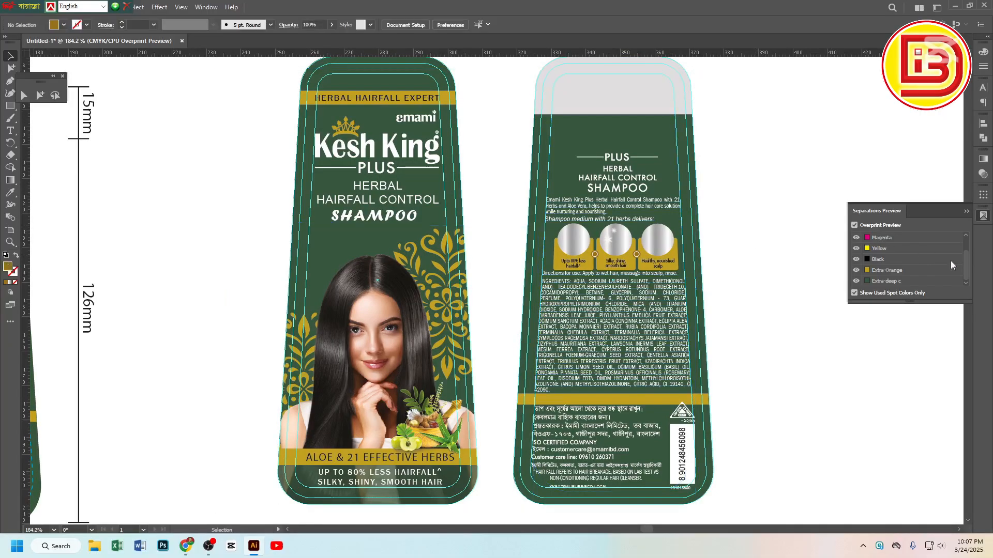
Toggle Overprint Preview to compare how the back label's logo and certification text display with and without it
scroll(700, 208, "up", 2)
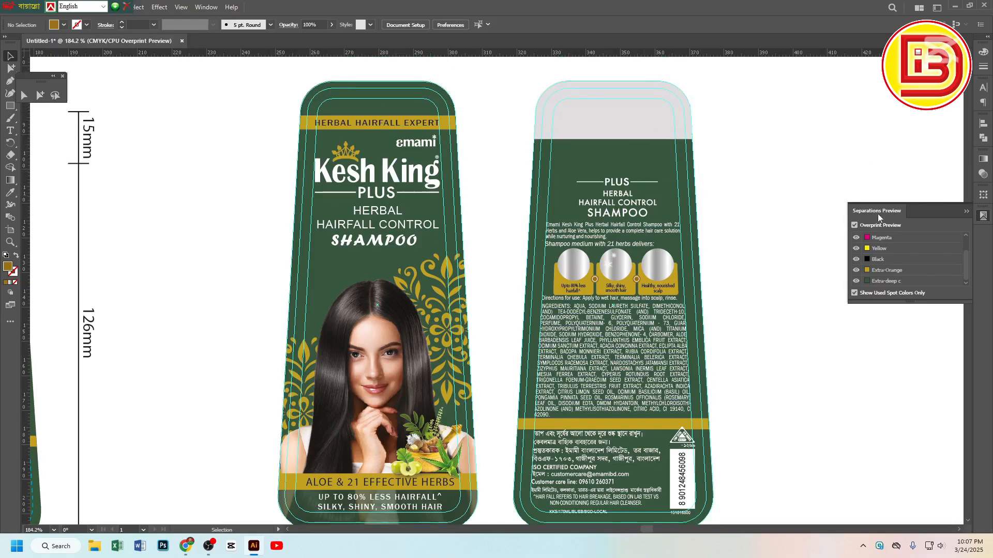
left_click(854, 226)
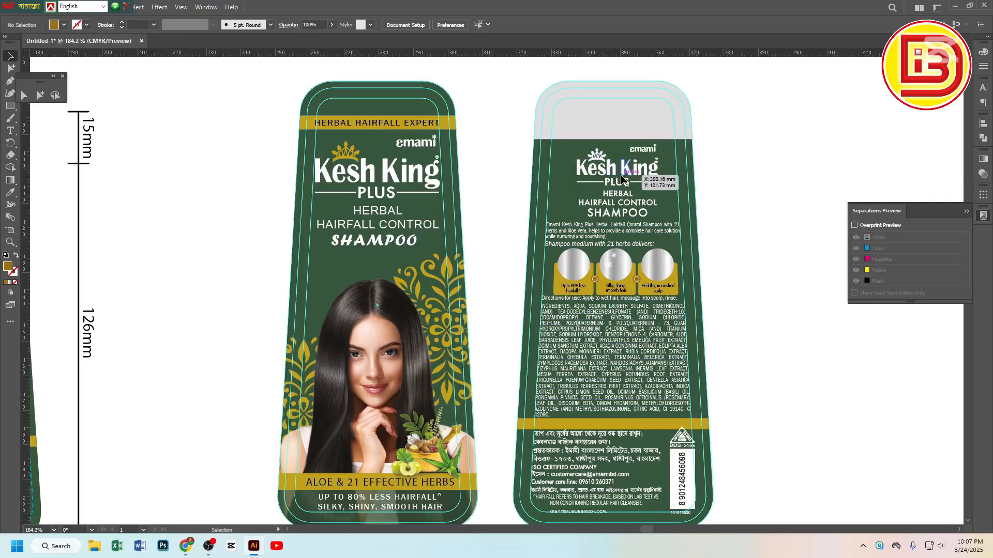
left_click(855, 225)
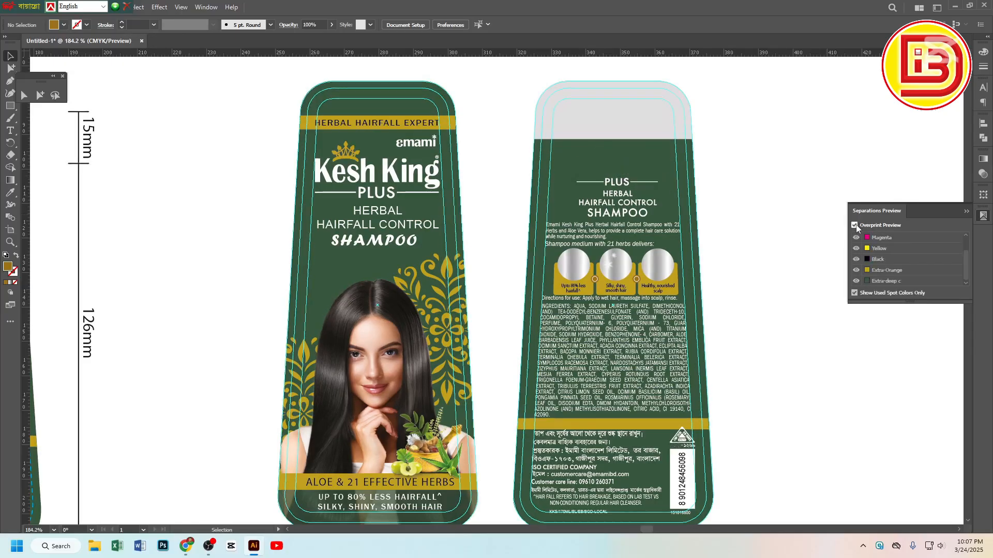
left_click(855, 226)
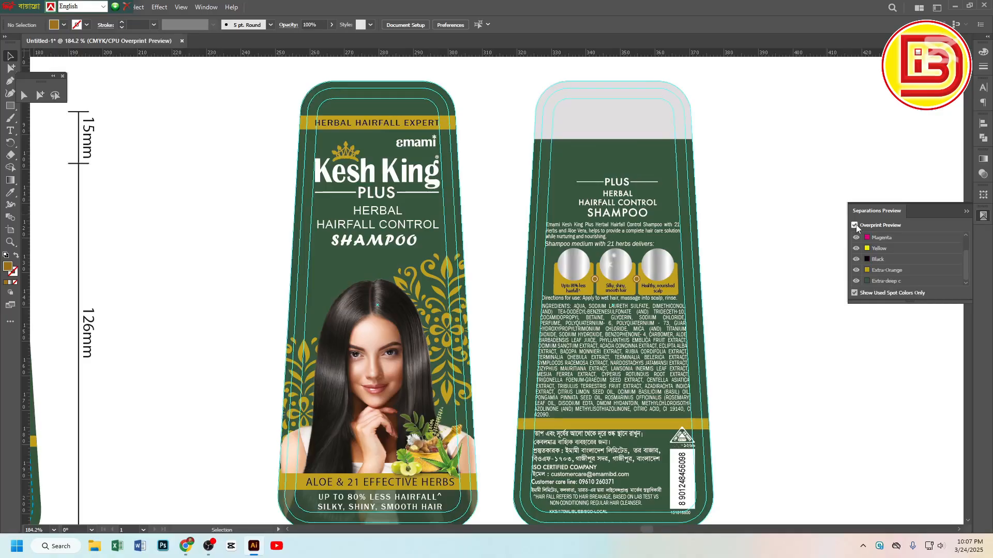
left_click(854, 226)
left_click(854, 226)
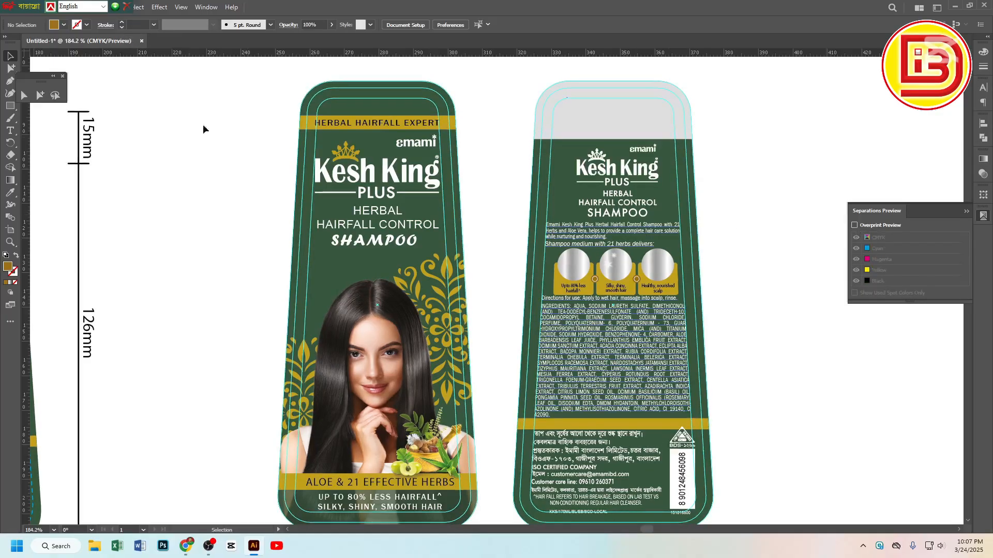
Turn off Overprint Fill for the back label's Kesh King logo group and check it with Overprint Preview
left_click(40, 94)
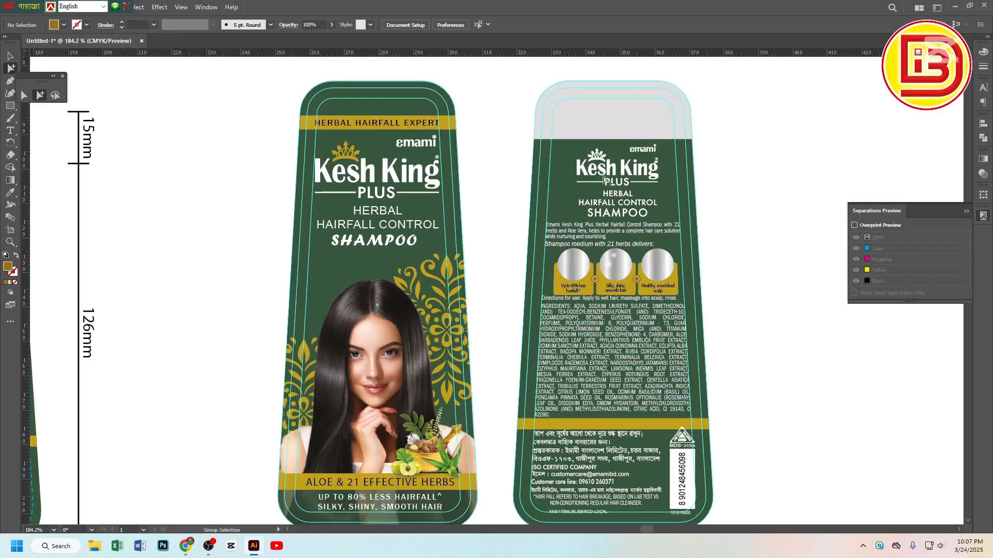
left_click(641, 176)
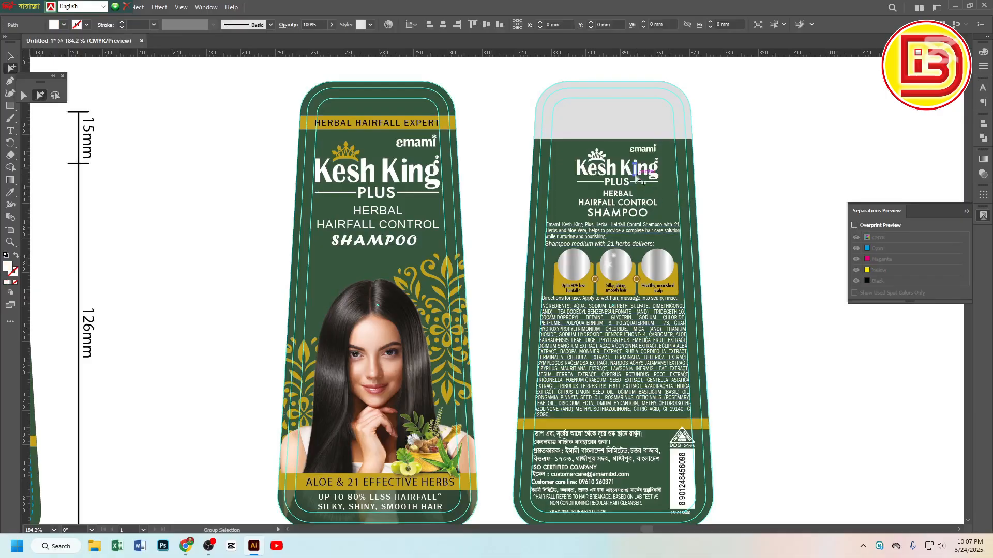
left_click(202, 7)
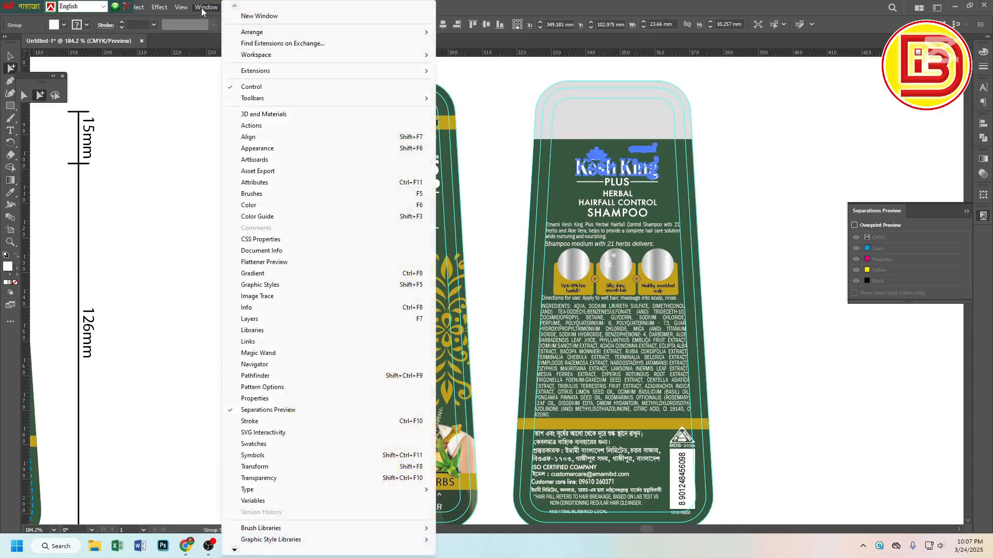
left_click(257, 184)
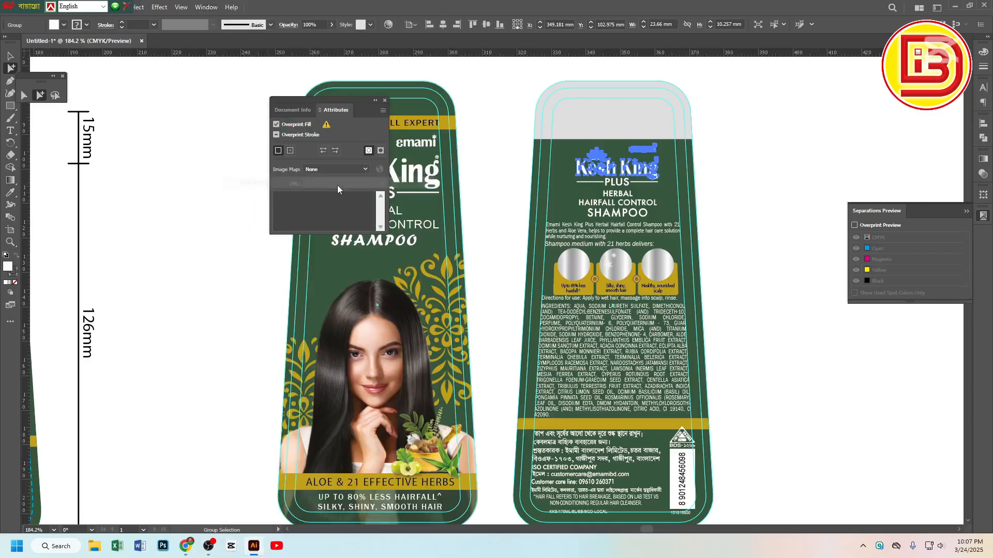
left_click(277, 125)
left_click(476, 84)
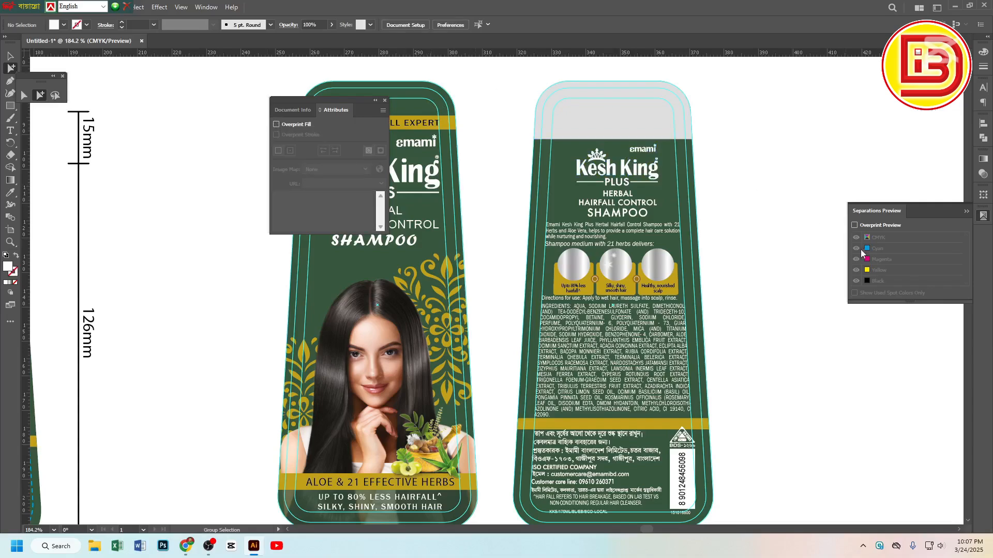
left_click(854, 226)
left_click(854, 226)
left_click(853, 227)
Turn off Overprint Fill for the BDS lettering under the back label's triangular certification mark
scroll(616, 401, "up", 5)
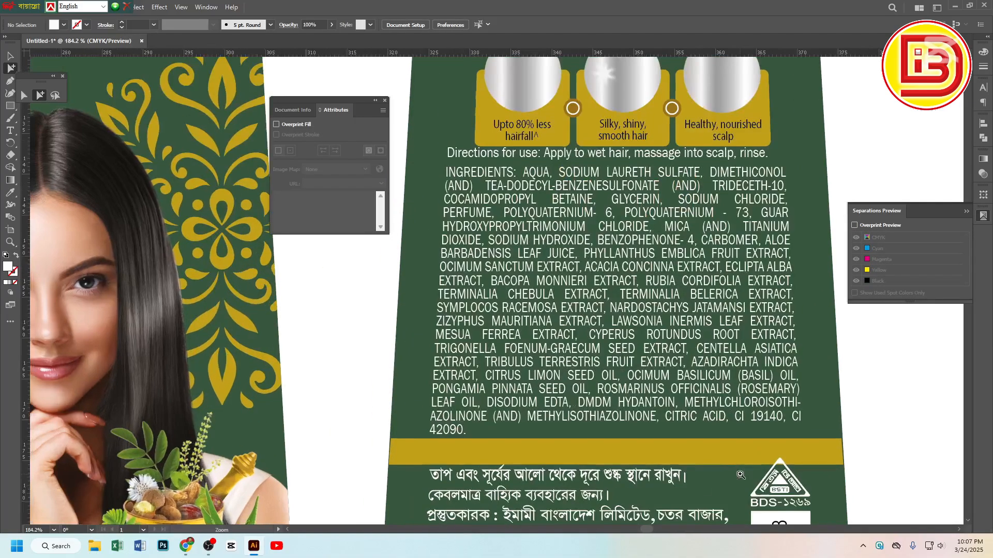
left_click_drag(718, 409, 657, 255)
left_click(679, 292)
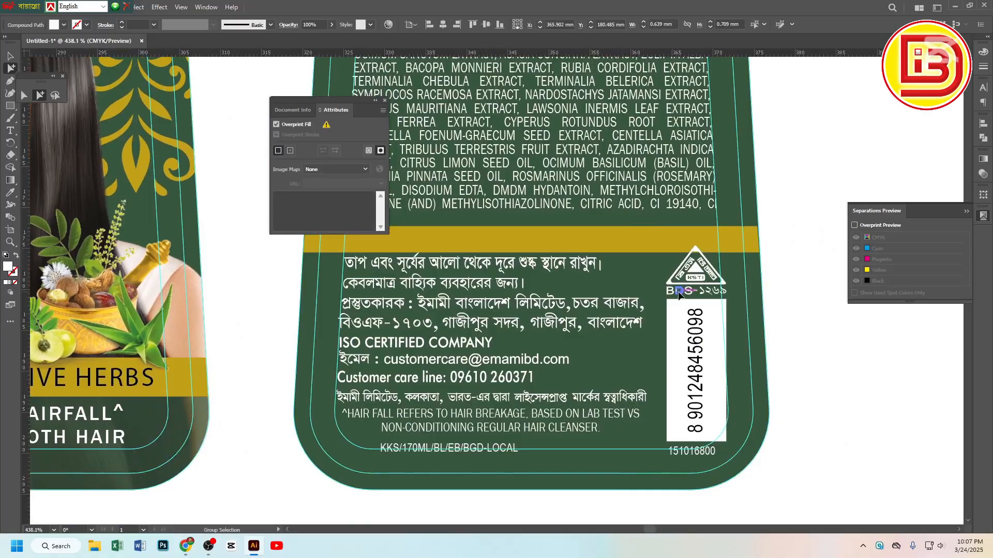
left_click(679, 292)
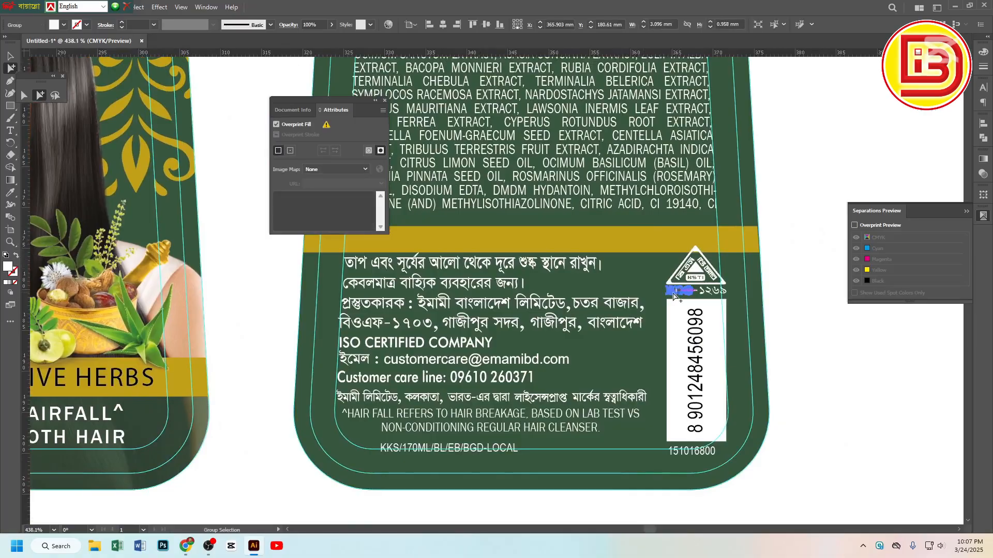
left_click(276, 126)
Turn off Overprint Fill for the Bengali letter after the comma in the manufacturer line and check it with Overprint Preview
left_click(575, 304)
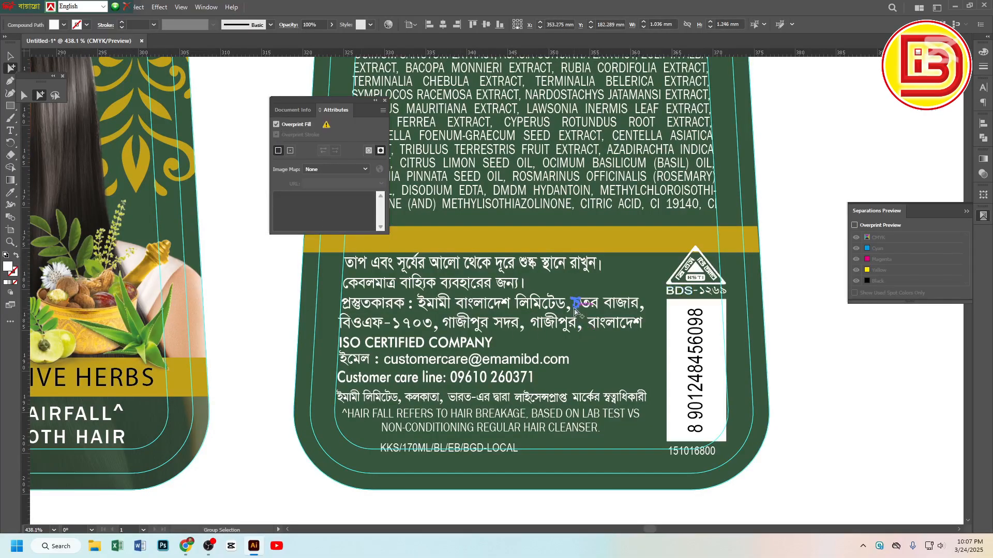
left_click(276, 125)
left_click(276, 124)
left_click(808, 164)
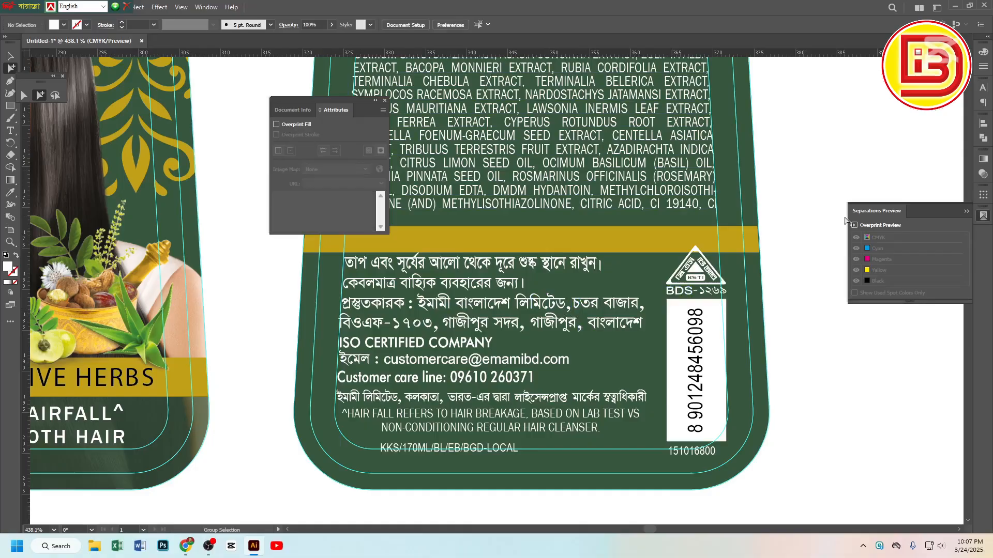
left_click(854, 226)
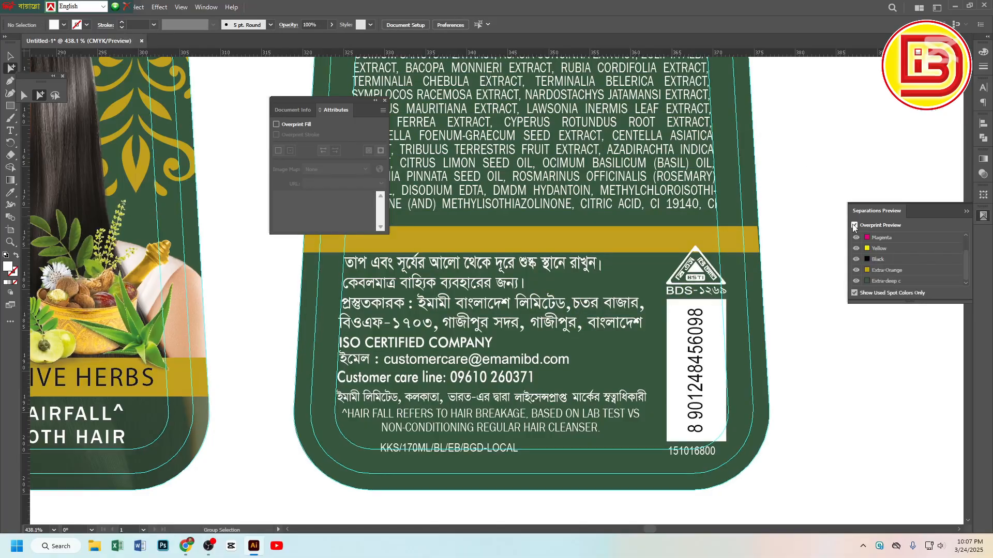
left_click(854, 226)
Toggle Overprint Preview to recheck both labels, leave it on and close the object attributes
left_click(561, 166, "ctrl+alt")
left_click(557, 163, "ctrl+alt")
left_click(556, 163, "ctrl+alt")
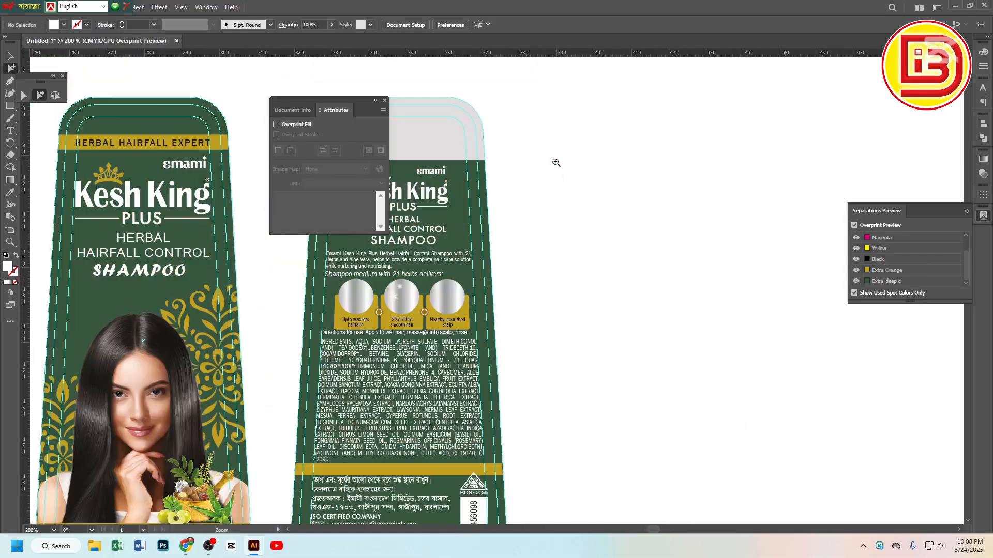
left_click_drag(518, 196, 787, 193)
left_click(724, 194, "ctrl+alt")
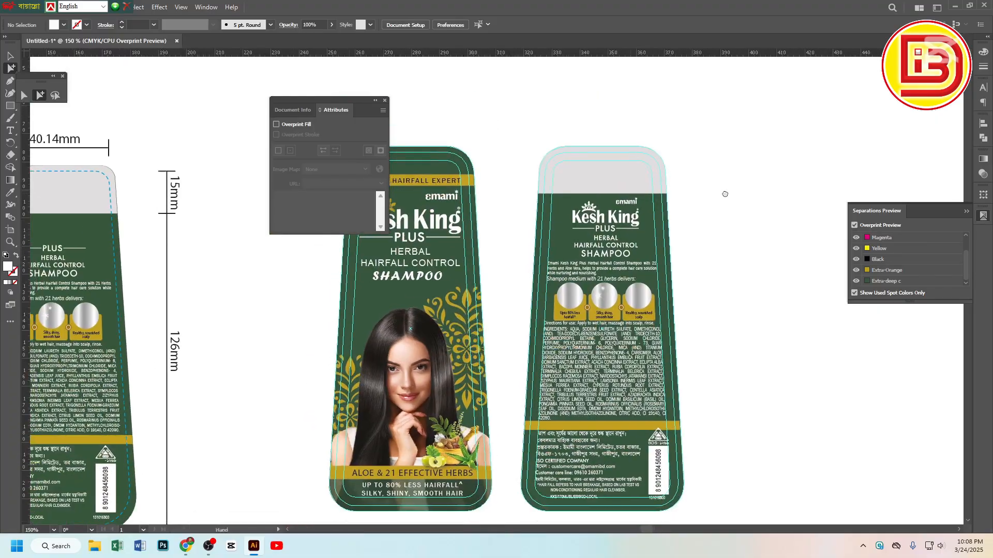
left_click_drag(724, 194, 771, 183)
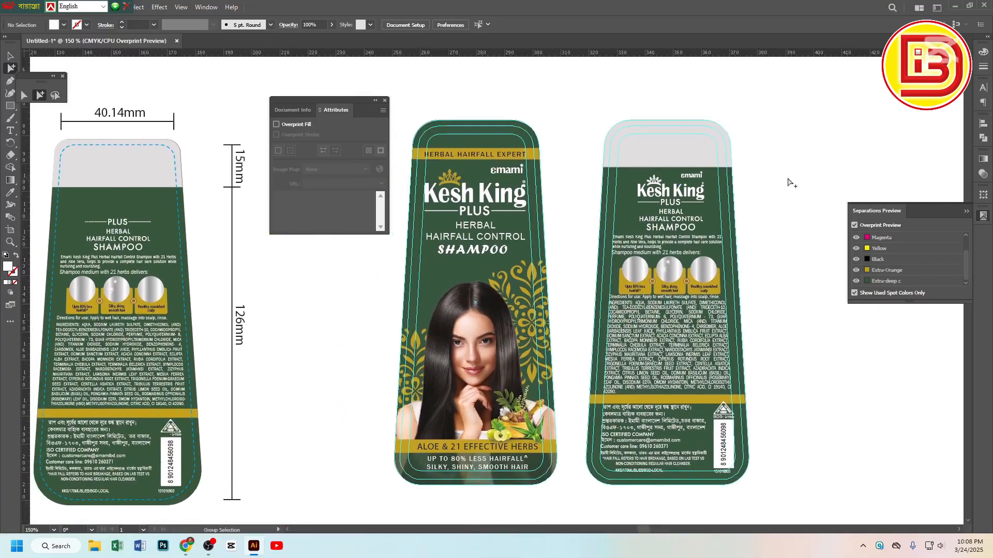
left_click(854, 226)
left_click(855, 226)
left_click(854, 226)
left_click(854, 226)
left_click(384, 101)
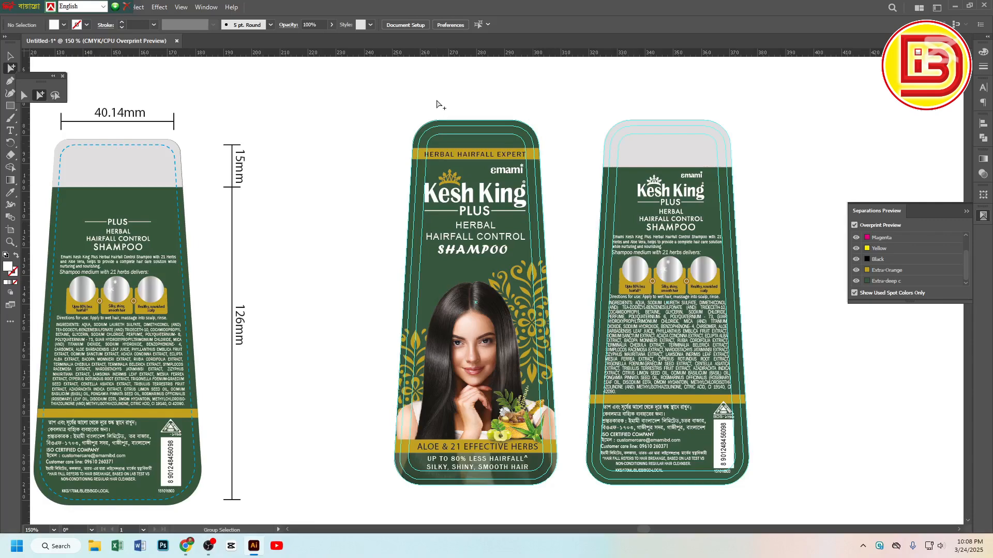